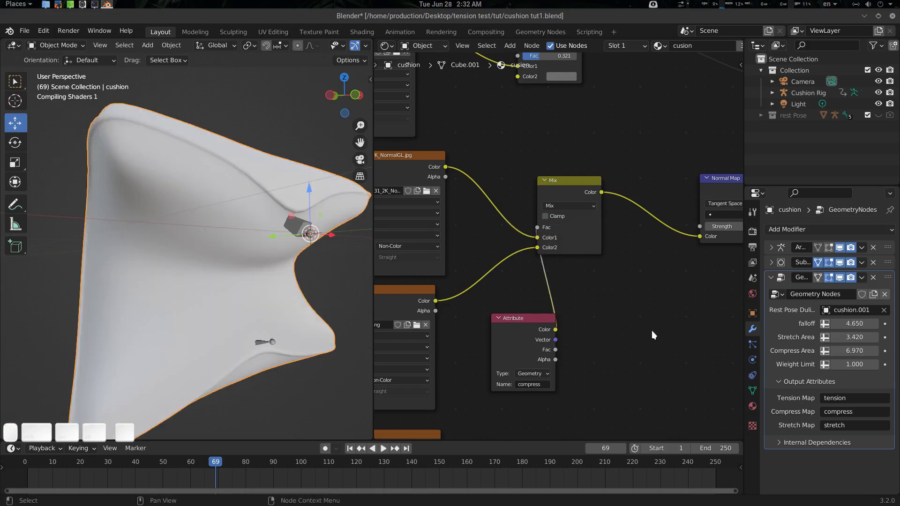
Insert a second Mix node before the Normal Map and connect the strech.png texture's colour to its Color2 input.
middle_click_drag(281, 262, 281, 178)
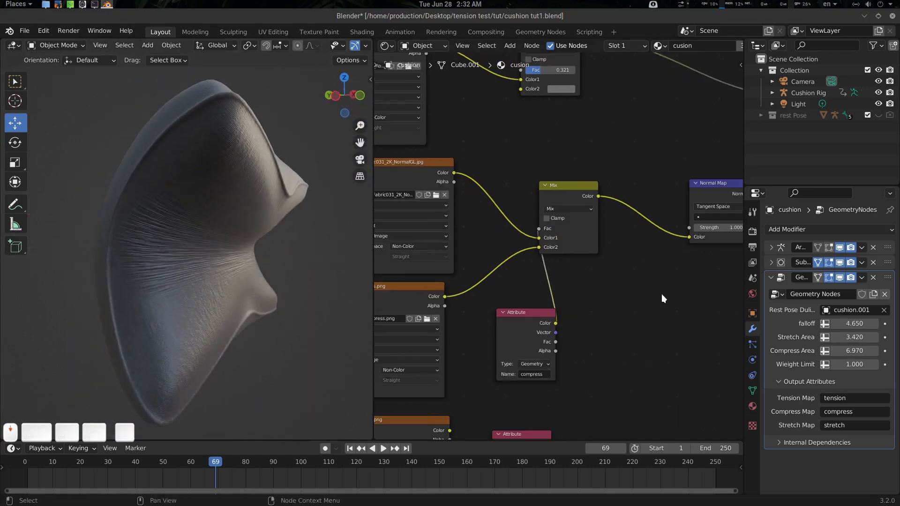
middle_click_drag(609, 281, 541, 255)
key("shift+a")
left_click(601, 197)
key("shift+d")
left_click(585, 296)
left_click_drag(647, 288, 569, 228)
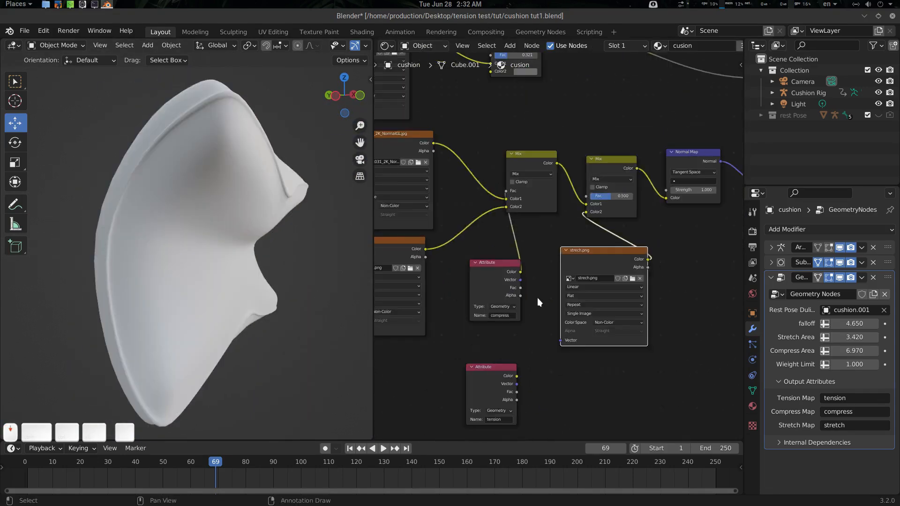
Duplicate an Attribute node, name its attribute stretch, and connect it to the second Mix node's Fac input.
key("shift+d")
double_click(518, 409)
type("stretch")
left_click_drag(542, 349, 591, 154)
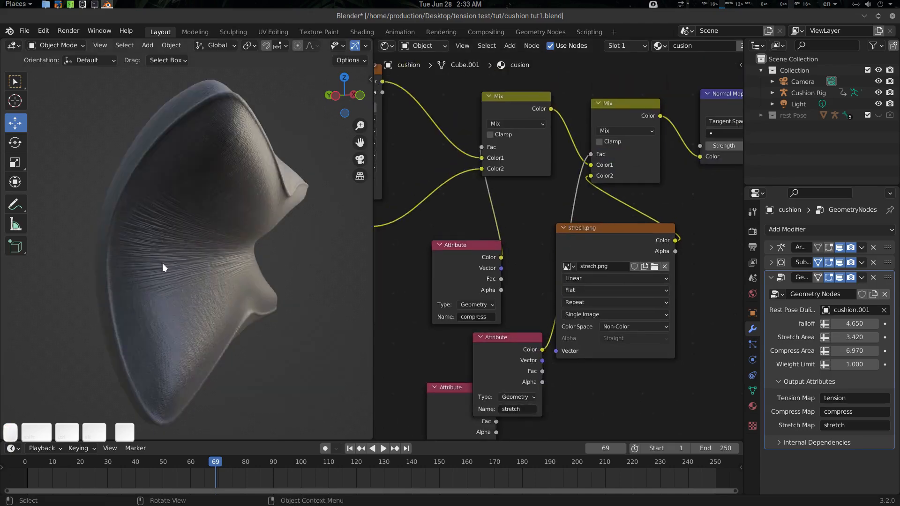
mouse_move(162, 263)
middle_mouse_down()
mouse_move(247, 224)
mouse_move(203, 277)
middle_mouse_up()
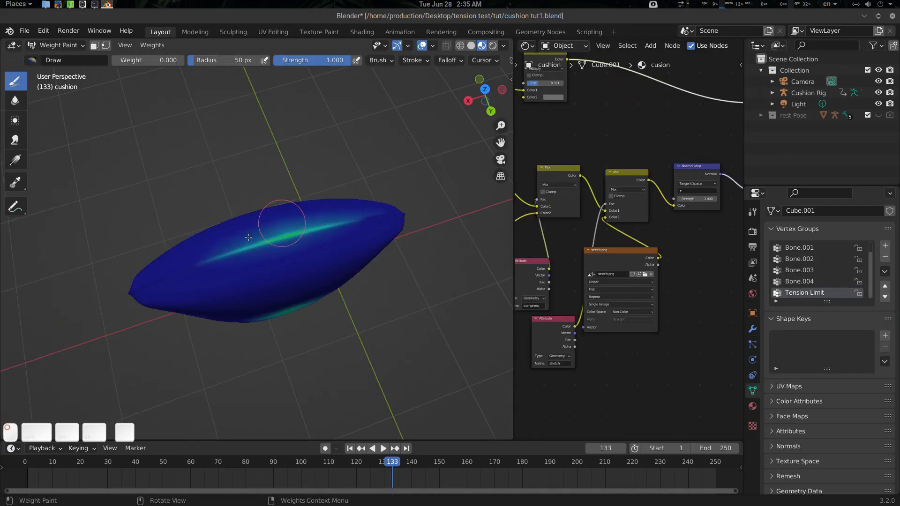
Check the painted Tension Limit weights around the cushion and return it to Object Mode.
middle_click_drag(248, 237, 338, 297)
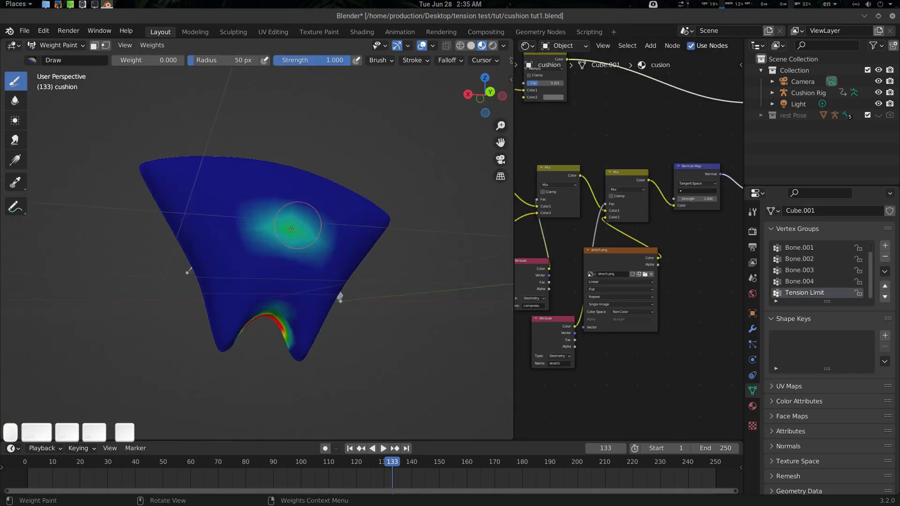
scroll(359, 305, "up", 2)
key("ctrl+Tab")
middle_click_drag(239, 221, 432, 314)
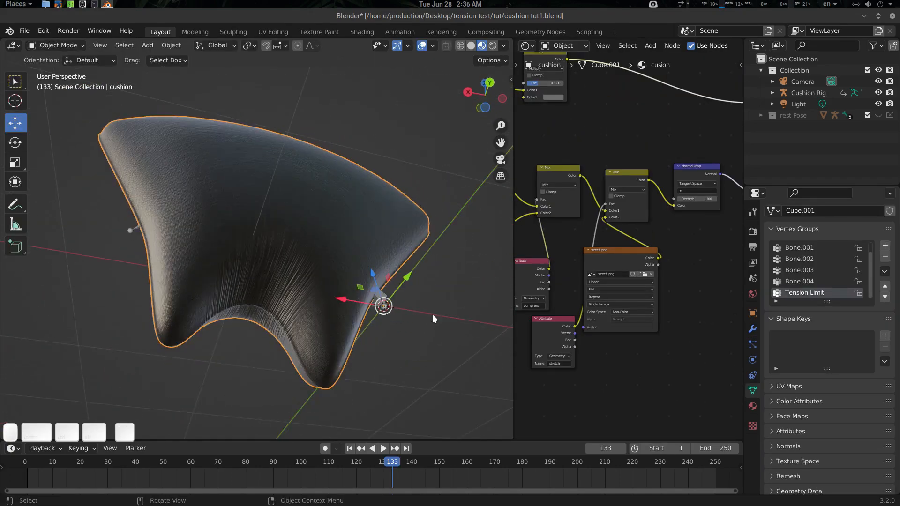
Assign the Tension Limit attribute to the Weight Limit input of the cushion's Geometry Nodes modifier.
left_click(752, 328)
left_click(846, 364)
type("li")
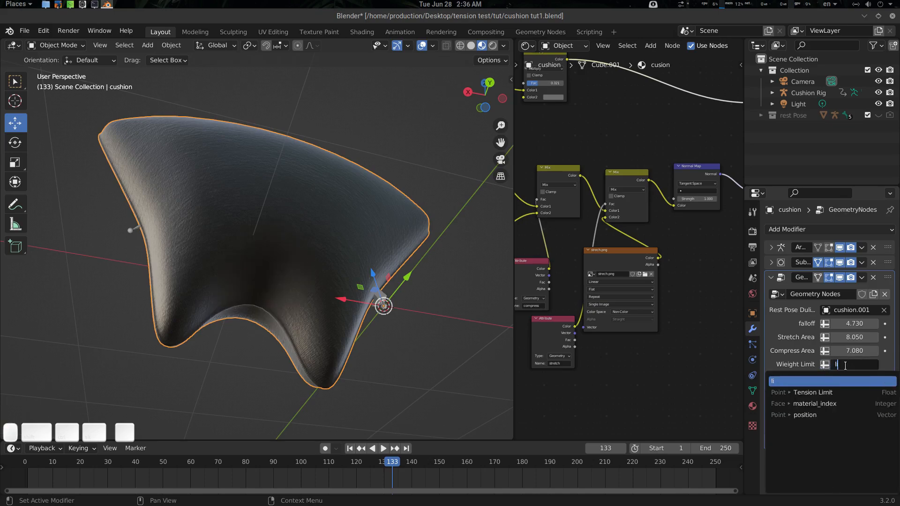
left_click(844, 392)
middle_click_drag(281, 262, 115, 319)
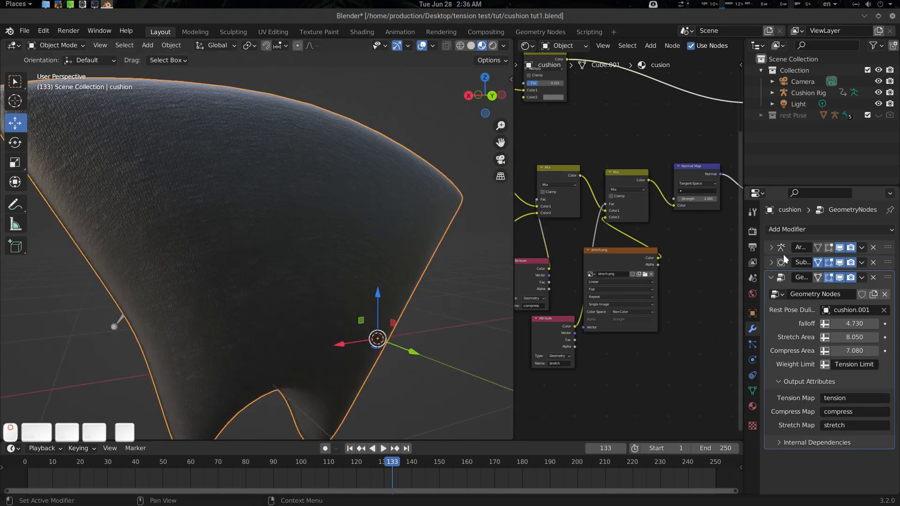
Remove the word Tension from the Tension Limit vertex group's name and reassign the renamed group as the modifier's Weight Limit.
left_click(752, 390)
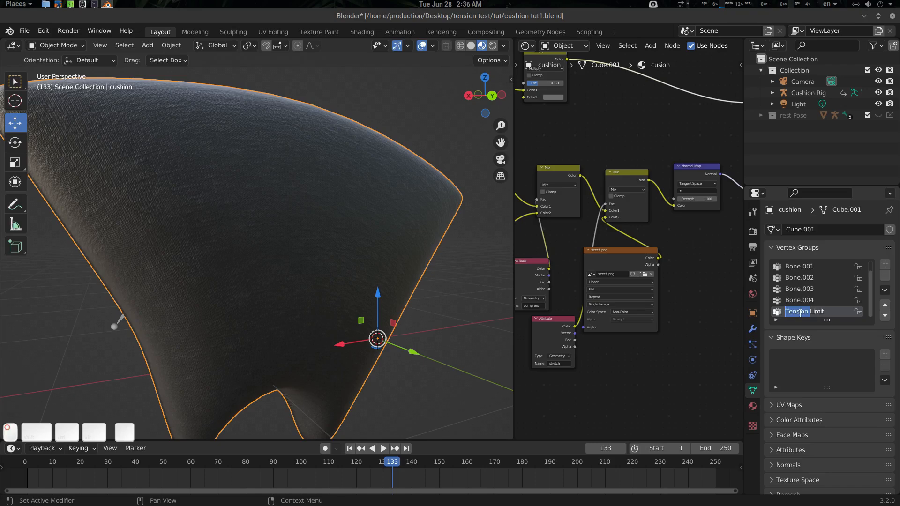
key("BackSpace")
key("Return")
left_click(752, 329)
left_click(852, 364)
type("lim")
left_click(847, 392)
scroll(274, 279, "up", 1)
middle_click_drag(283, 346, 301, 186)
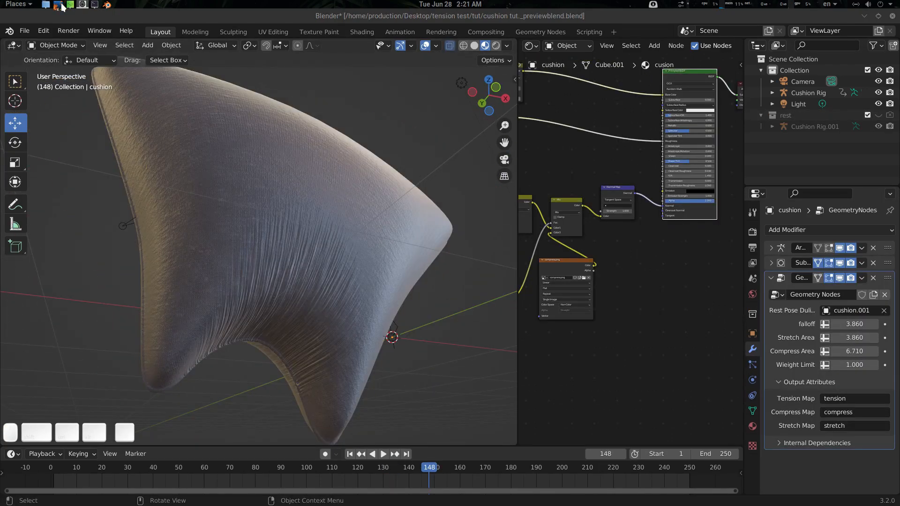
Switch to the browser, view Tension map.blend in the repository's Blender 3.2_above folder, and return to Blender from the repository page.
left_click(61, 6)
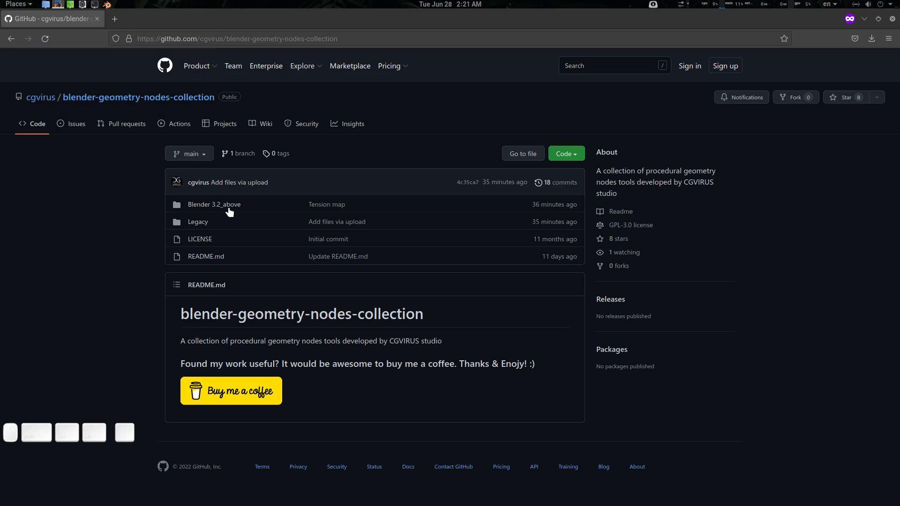
left_click(215, 209)
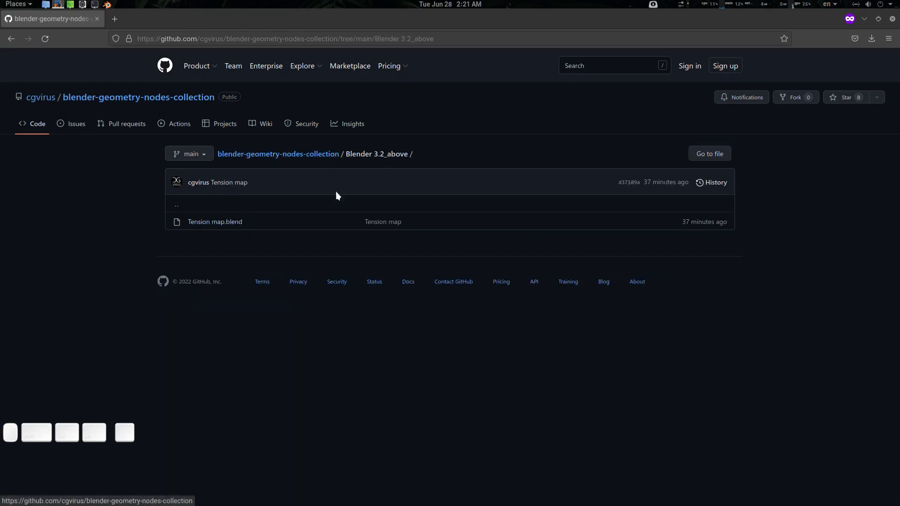
left_click(220, 223)
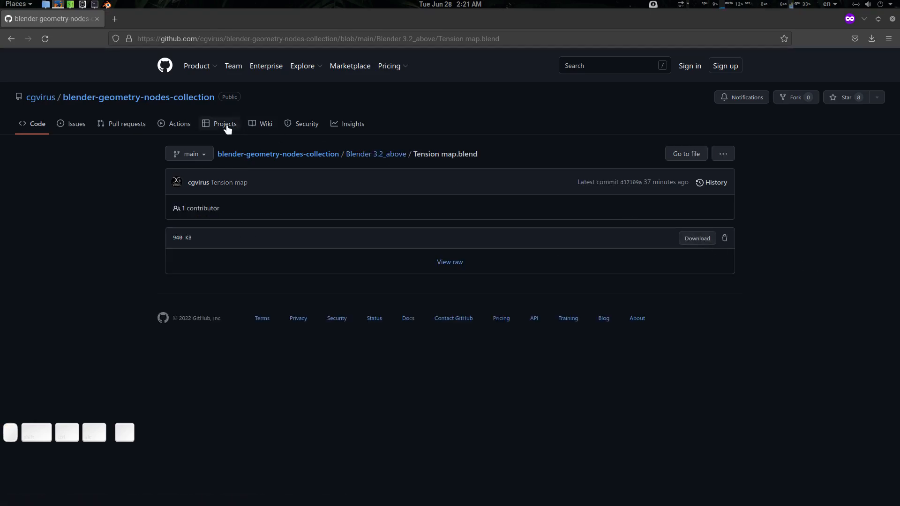
left_click(136, 97)
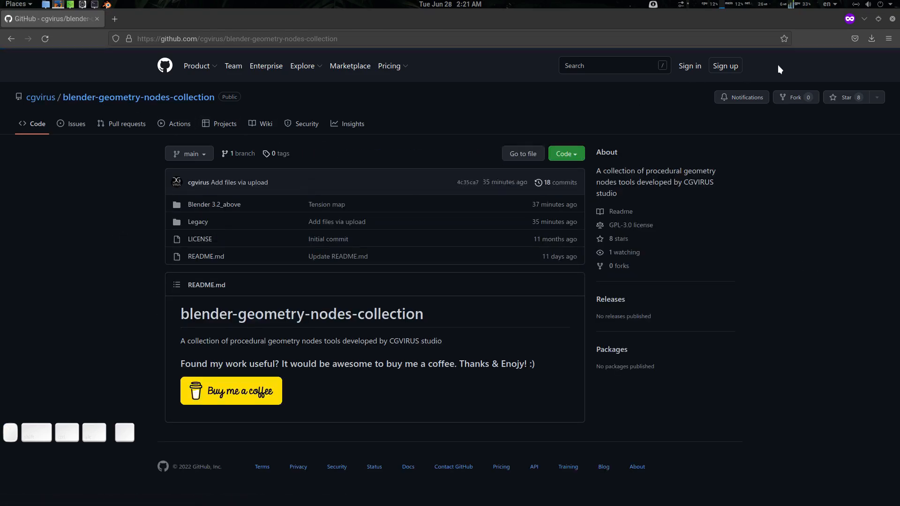
key("alt+Tab")
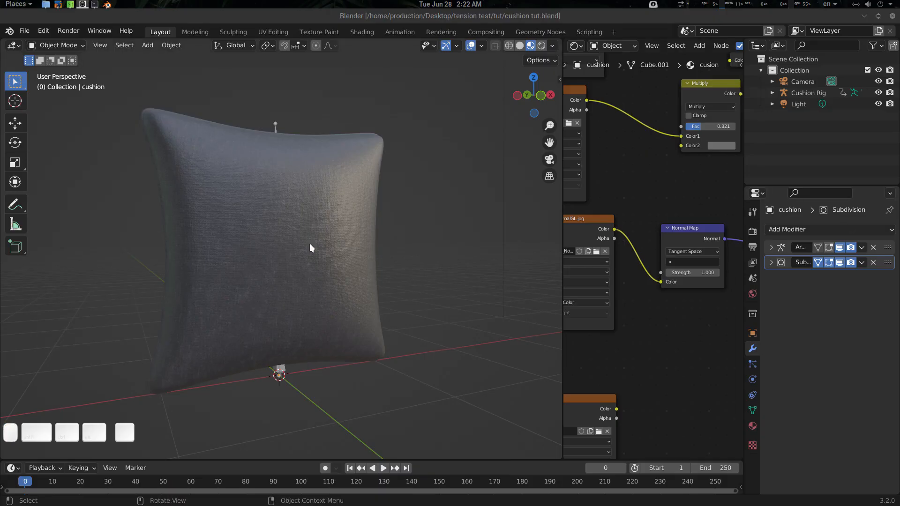
Enlarge the timeline area slightly and display the cushion in Solid shading.
mouse_move(309, 243)
middle_mouse_down()
mouse_move(370, 256)
mouse_move(407, 181)
middle_mouse_up()
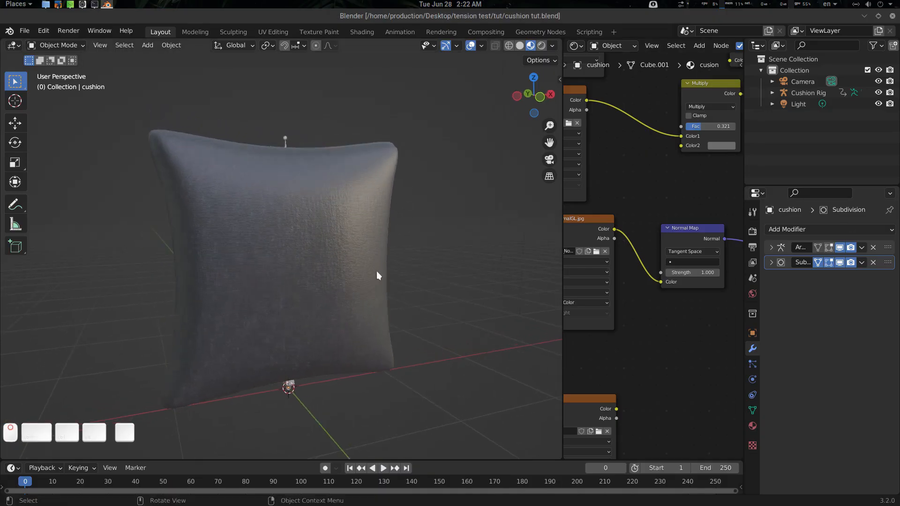
left_click_drag(340, 457, 328, 440)
middle_click_drag(182, 425, 300, 227)
key("z")
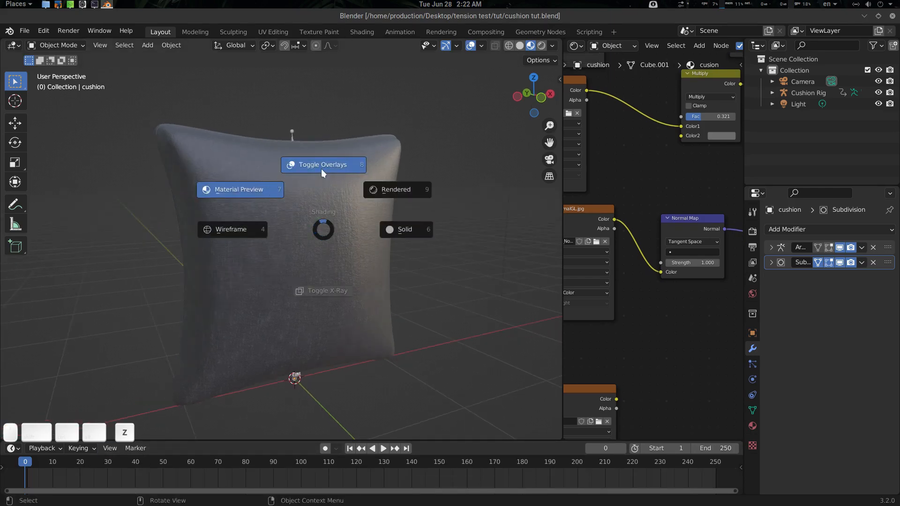
left_click(406, 230)
middle_click_drag(326, 251, 317, 175)
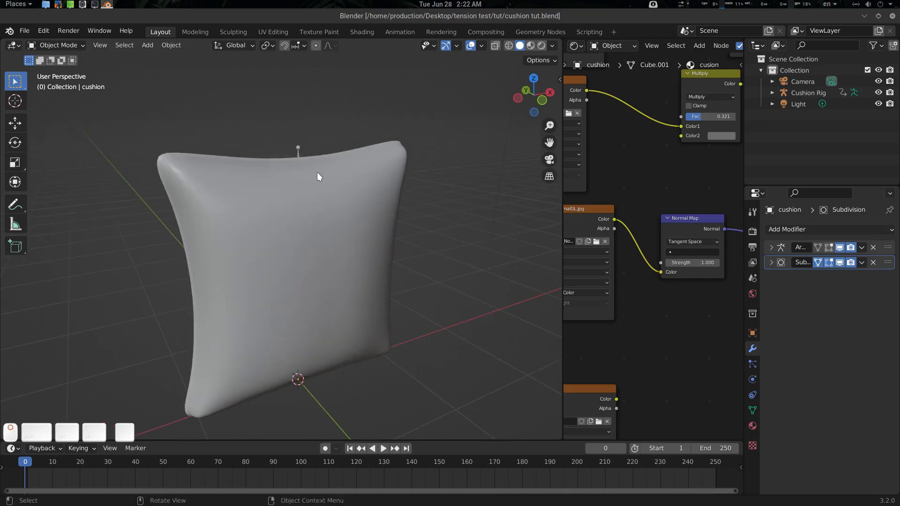
Put the Cushion Rig into Pose Mode, turn on X-ray to show its bones inside the cushion, and deselect all bones.
left_click(298, 149)
key("ctrl+Tab")
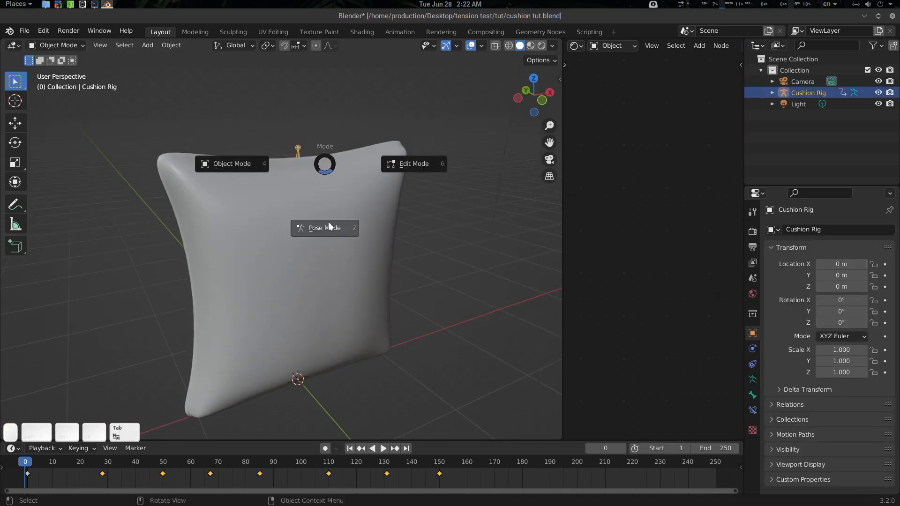
left_click(328, 221)
key("z")
left_click(364, 308)
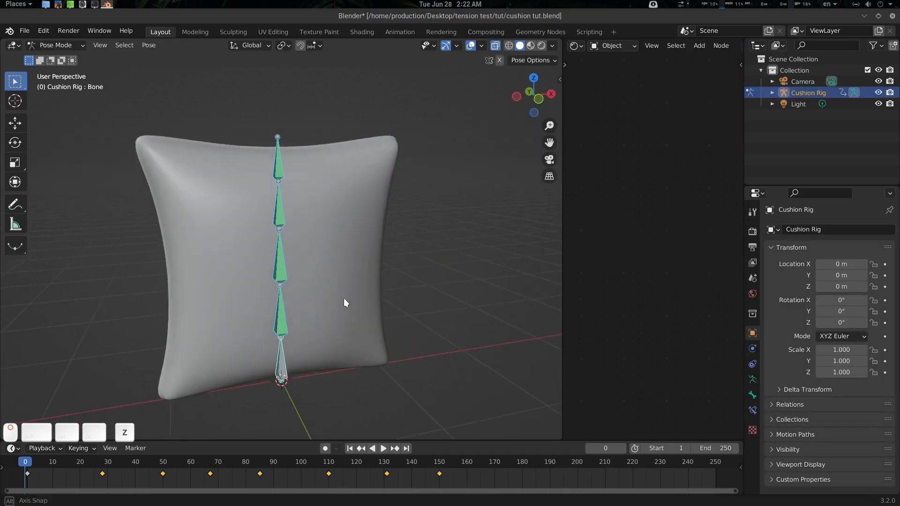
mouse_move(344, 298)
middle_mouse_down()
mouse_move(350, 266)
mouse_move(313, 187)
middle_mouse_up()
key("alt+a")
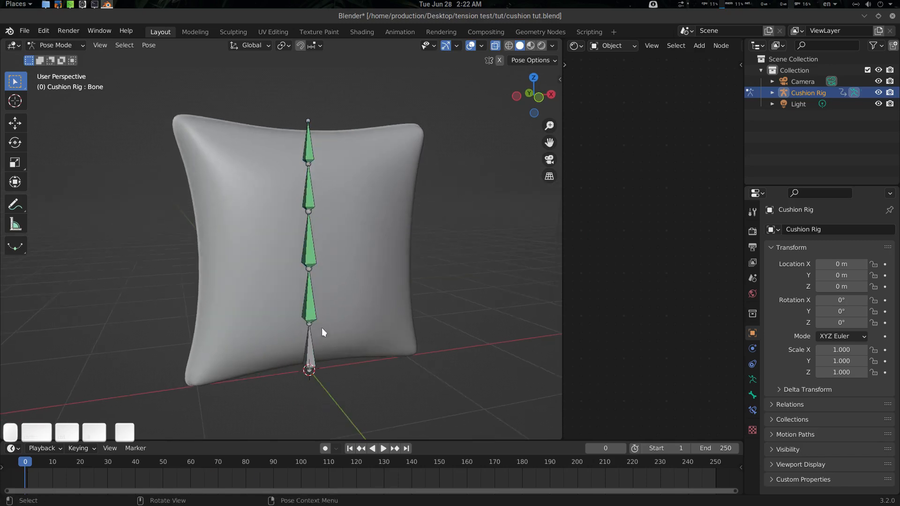
Play the rig's twisting animation briefly and move the playhead to frame 110.
key("space")
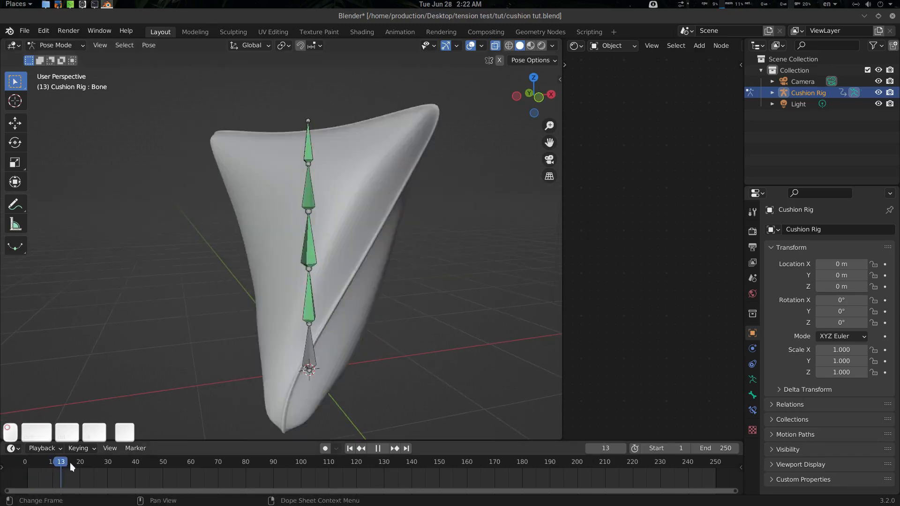
key("space")
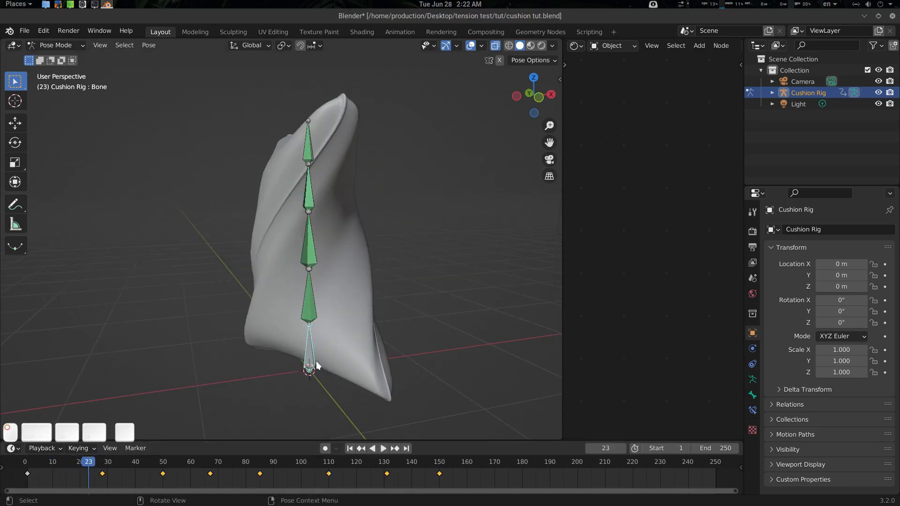
left_click_drag(125, 471, 326, 454)
scroll(362, 331, "down", 4)
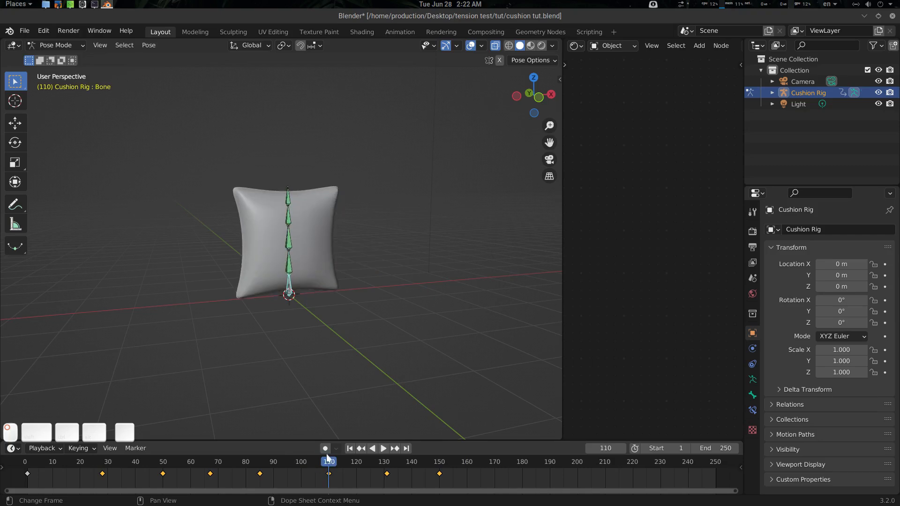
Return to Object Mode, select the cushion in Material Preview shading, and widen the shader node editor.
key("ctrl+Tab")
scroll(330, 280, "up", 3)
left_click(342, 268)
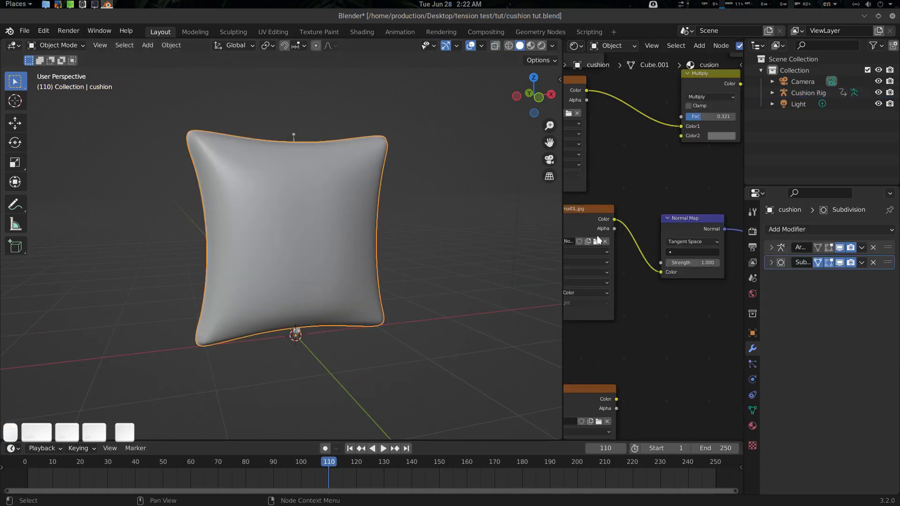
left_click(531, 46)
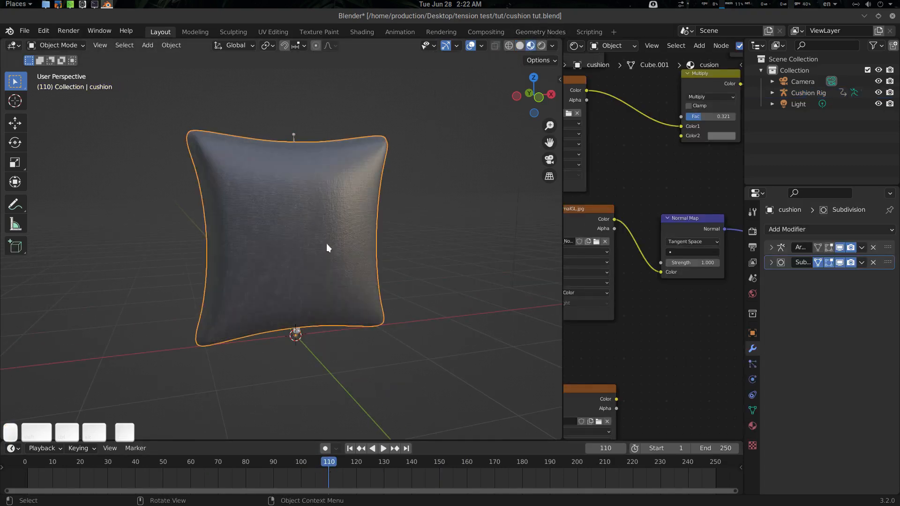
middle_click_drag(327, 247, 522, 258)
left_click_drag(562, 226, 360, 230)
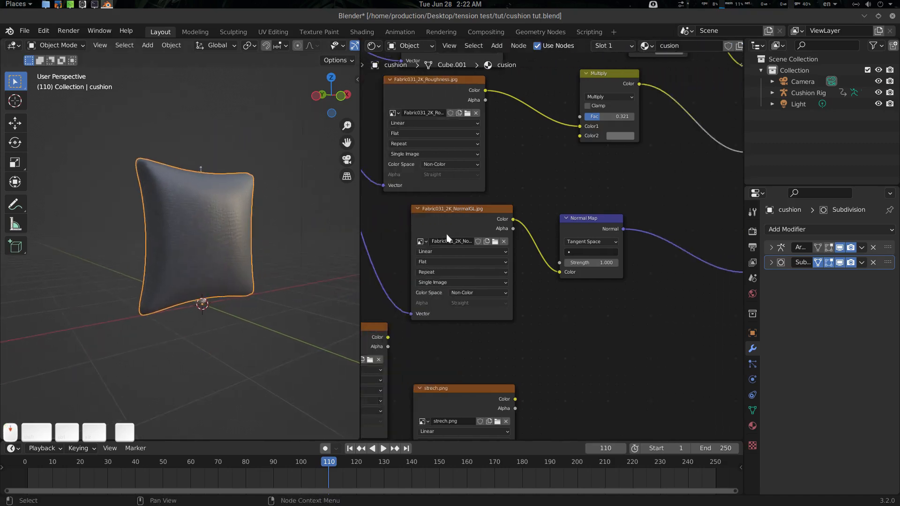
Examine the cushion material's fabric texture nodes, the unconnected compress.png and strech.png nodes, and the cushion surface.
scroll(559, 236, "down", 7)
middle_click_drag(636, 196, 622, 249)
scroll(622, 249, "up", 3)
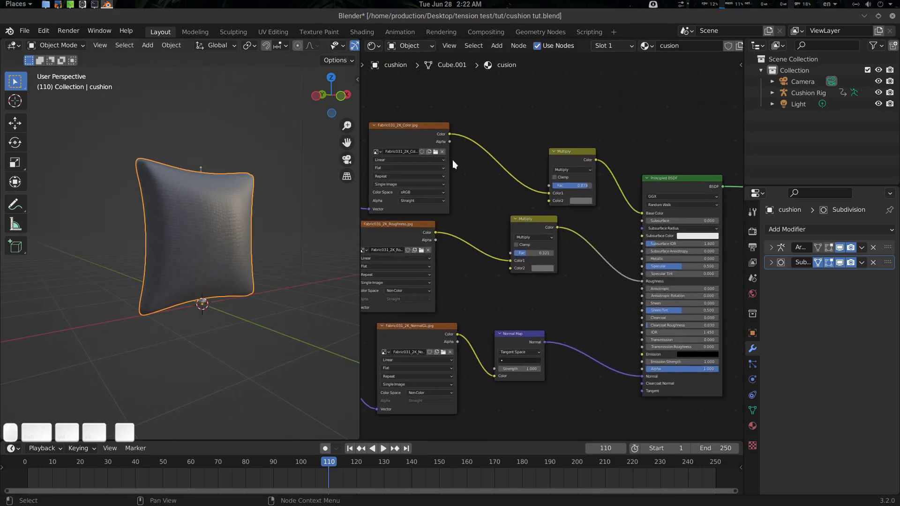
middle_click_drag(586, 343, 633, 238)
scroll(547, 255, "up", 3)
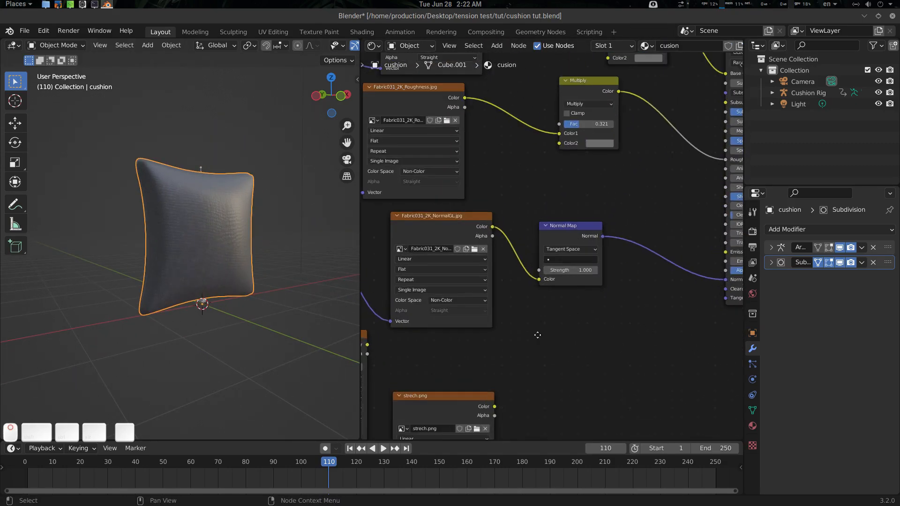
middle_click_drag(538, 335, 620, 274)
scroll(253, 247, "up", 3)
middle_click_drag(253, 247, 246, 269, "shift")
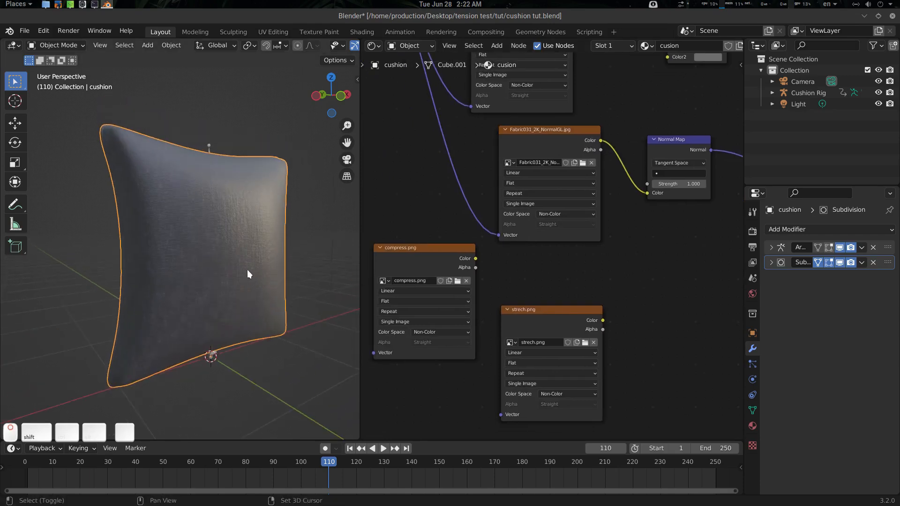
scroll(246, 270, "up", 3)
scroll(281, 272, "down", 4)
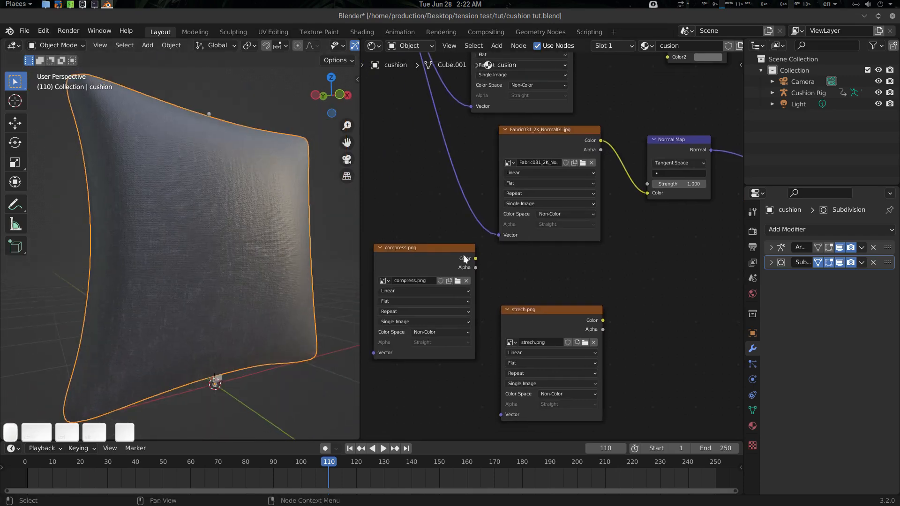
Preview the compress.png and strech.png textures on the cushion in turn, ending with compress.png.
left_click(434, 251, "ctrl+shift")
middle_click_drag(255, 232, 107, 246)
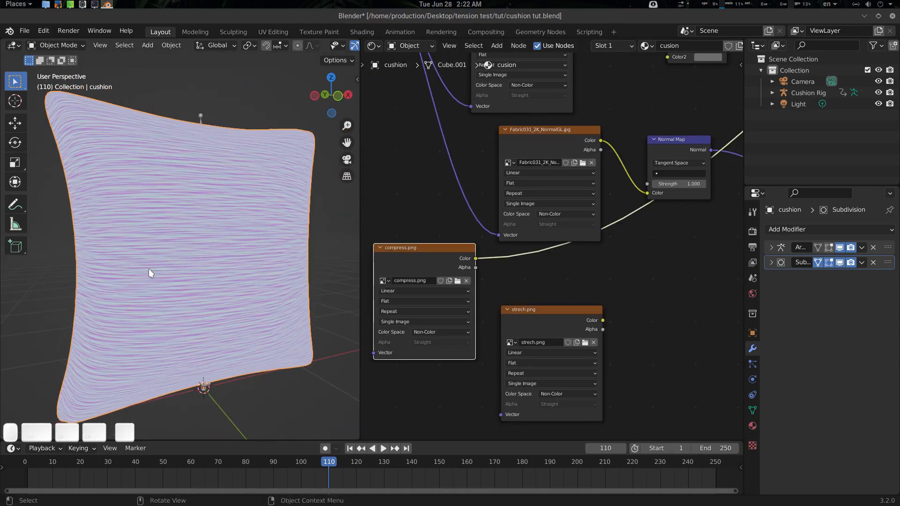
left_click(552, 311, "ctrl+shift")
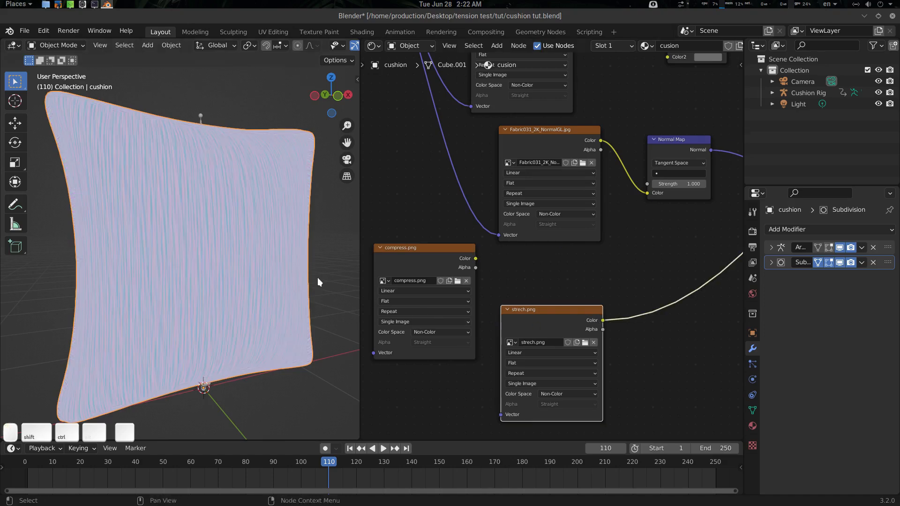
middle_click_drag(196, 199, 218, 187)
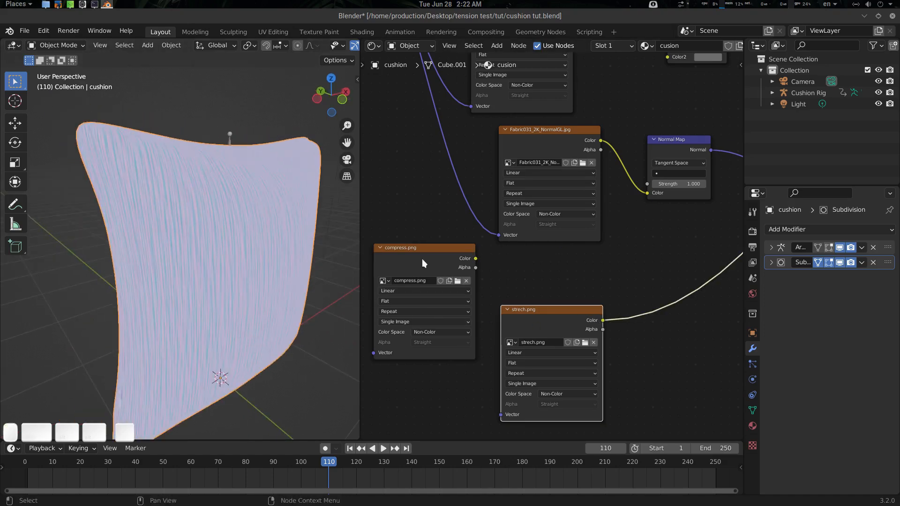
left_click(432, 247, "ctrl+shift")
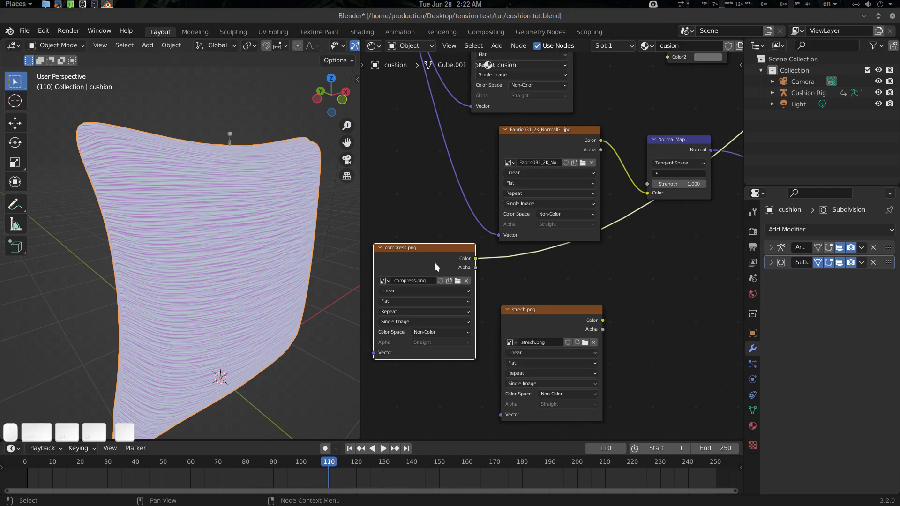
Compare the strech.png and compress.png textures on the cushion again by previewing them alternately, ending with strech.png.
middle_click_drag(252, 251, 256, 241)
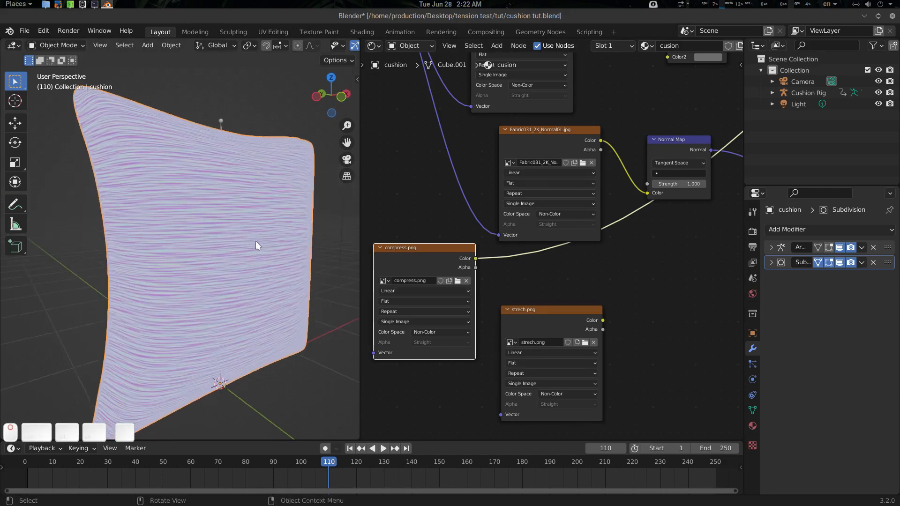
scroll(260, 333, "down", 1)
left_click(571, 319, "ctrl+shift")
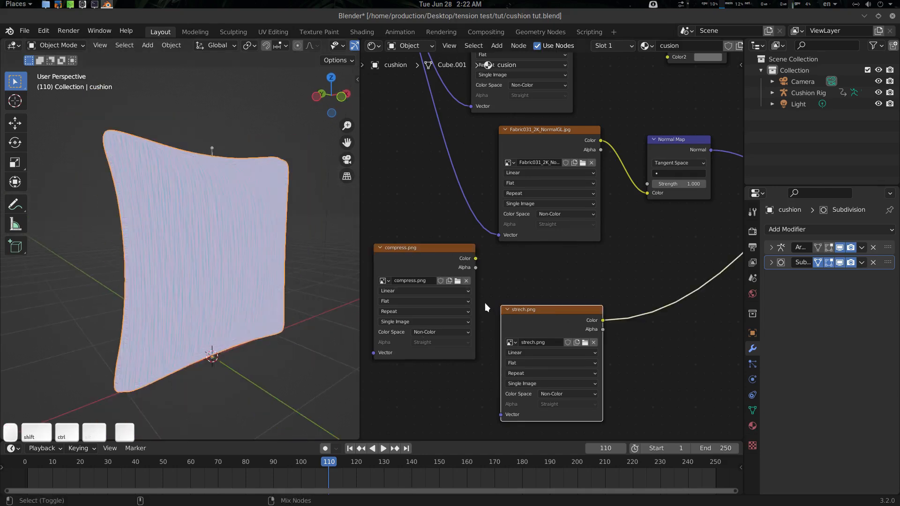
left_click(420, 254, "ctrl+shift")
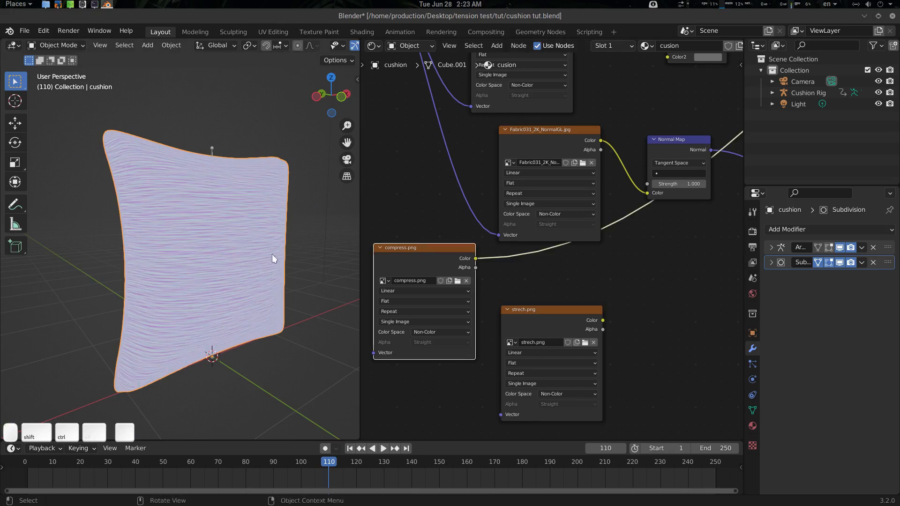
middle_click_drag(251, 263, 218, 209)
left_click(509, 325, "ctrl+shift")
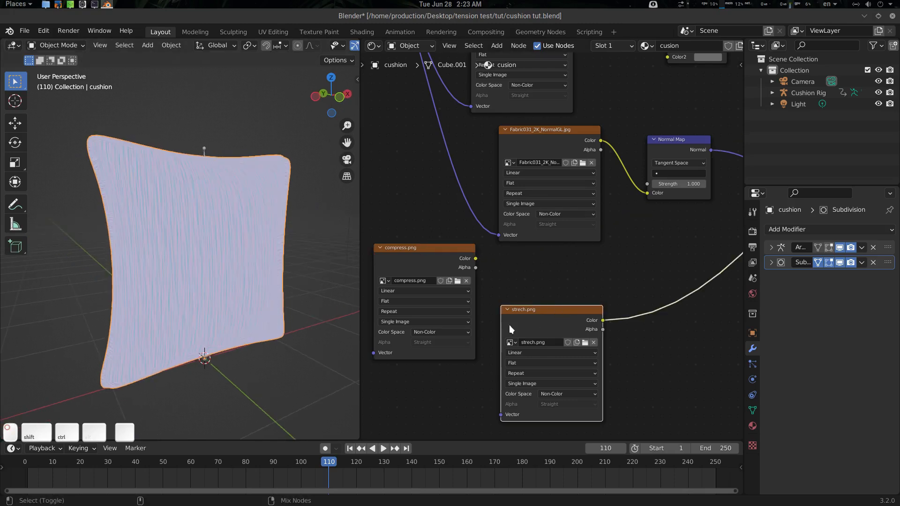
Preview the Principled BSDF on the cushion to restore the full fabric material, and inspect the surface up close.
scroll(630, 279, "down", 1)
middle_click_drag(629, 276, 440, 319)
scroll(440, 319, "down", 4)
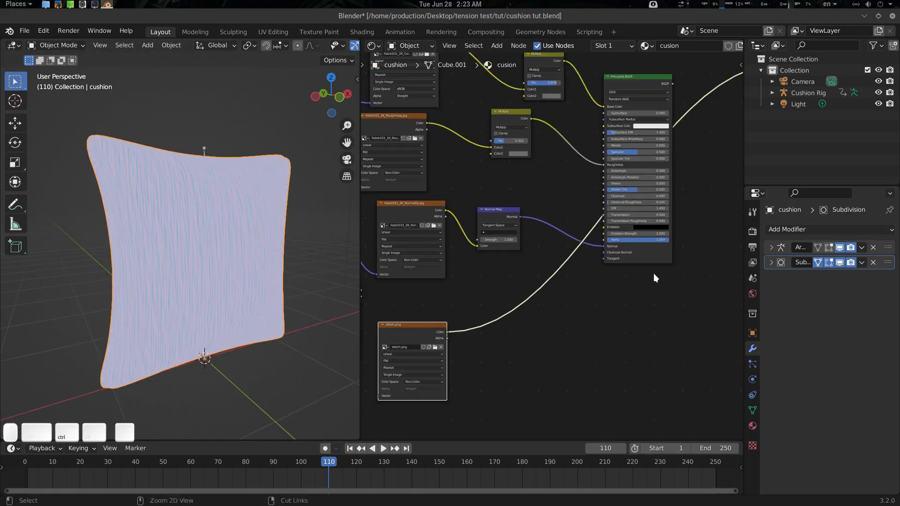
left_click(649, 259, "ctrl+shift")
middle_click_drag(560, 314, 608, 318)
middle_click_drag(228, 269, 279, 288)
scroll(234, 287, "up", 6)
scroll(221, 282, "down", 6)
scroll(255, 279, "up", 1)
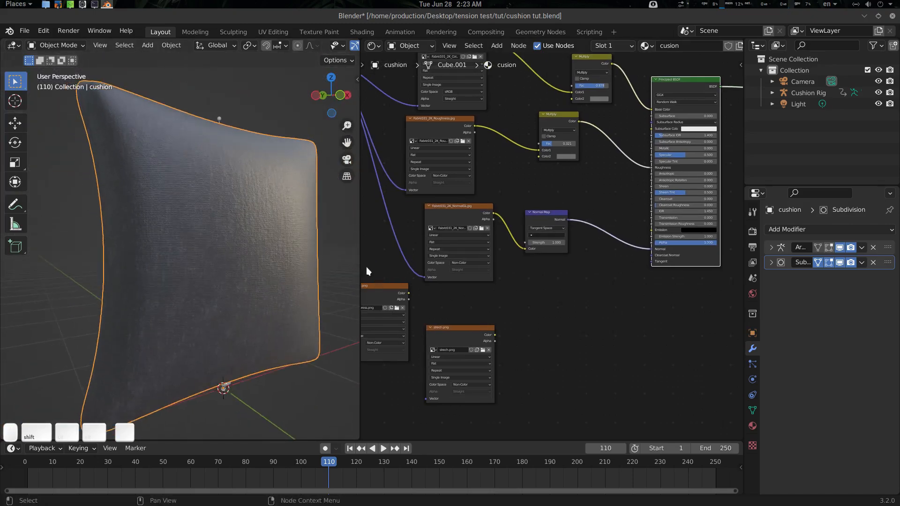
Widen the 3D viewport, return the animation to frame 1 and deselect everything.
left_click_drag(360, 257, 491, 257)
scroll(384, 293, "down", 3)
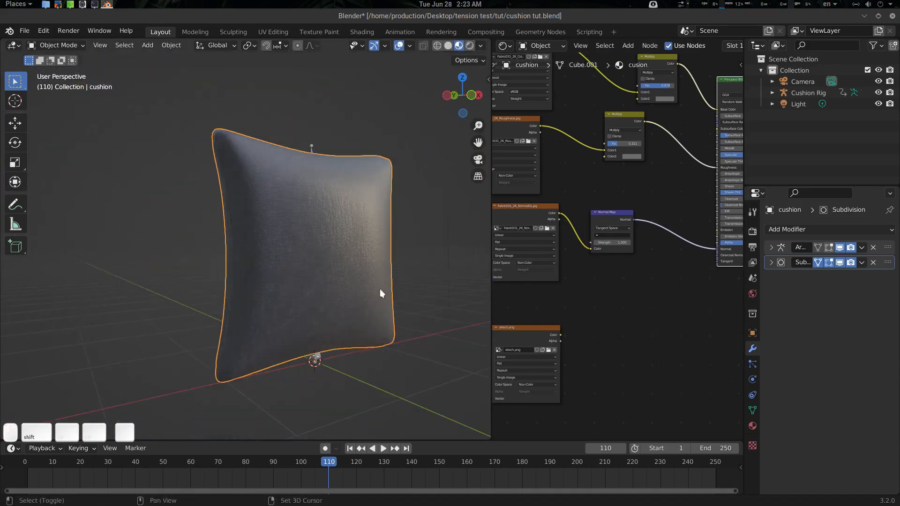
middle_click_drag(382, 295, 342, 292, "shift")
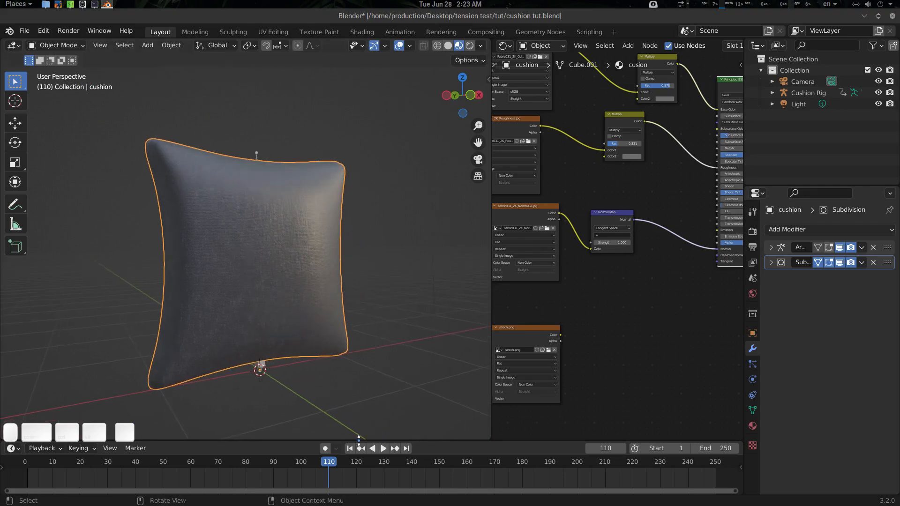
left_click(349, 449)
key("alt+a")
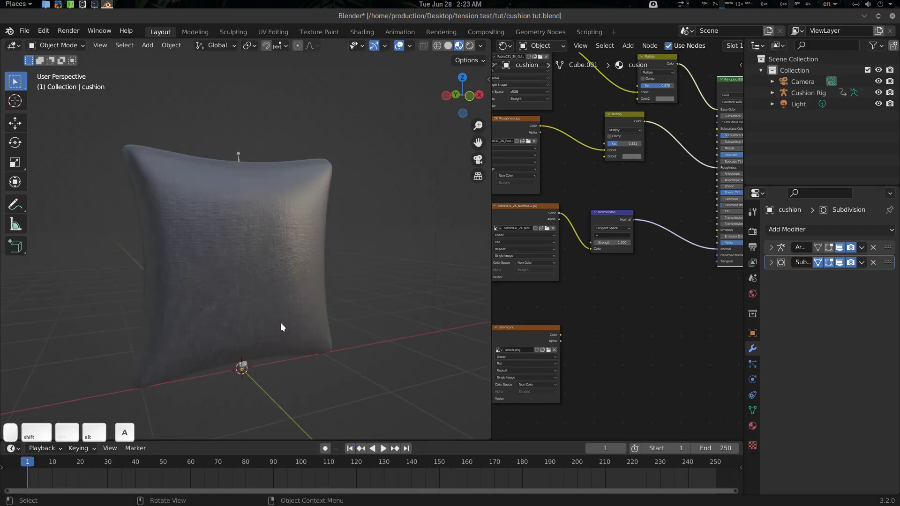
Duplicate the cushion together with its rig and move the copy along the X axis to about 3.11 m.
left_click(292, 283, "shift")
left_click(241, 155, "shift")
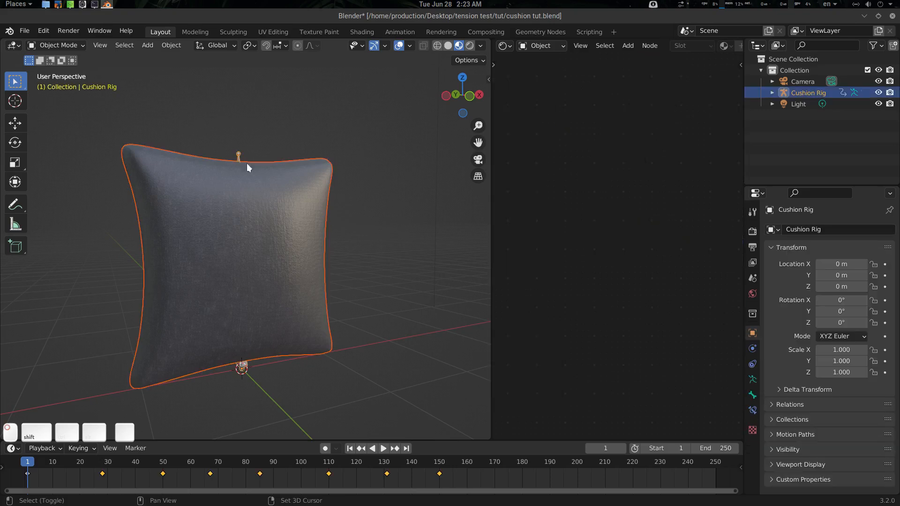
scroll(274, 256, "down", 2)
middle_click_drag(261, 244, 270, 265)
key("shift+d")
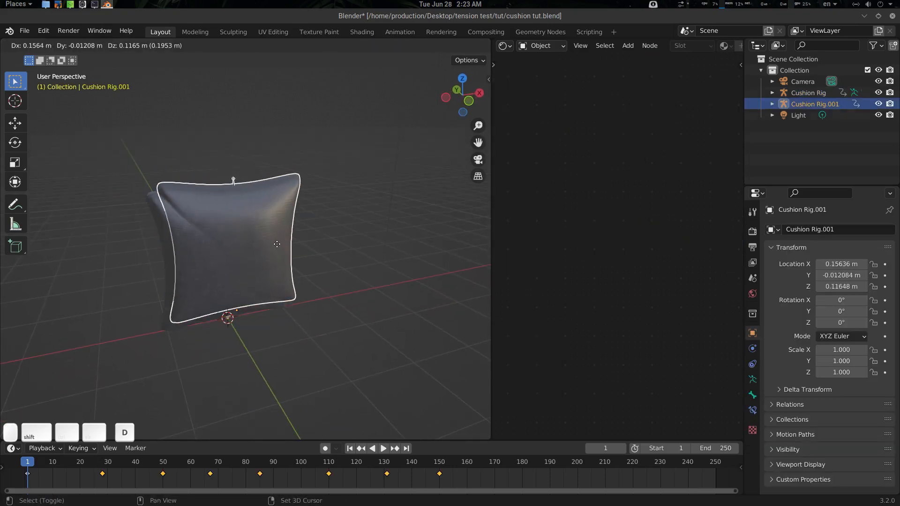
right_click(282, 252)
key("space")
key("g")
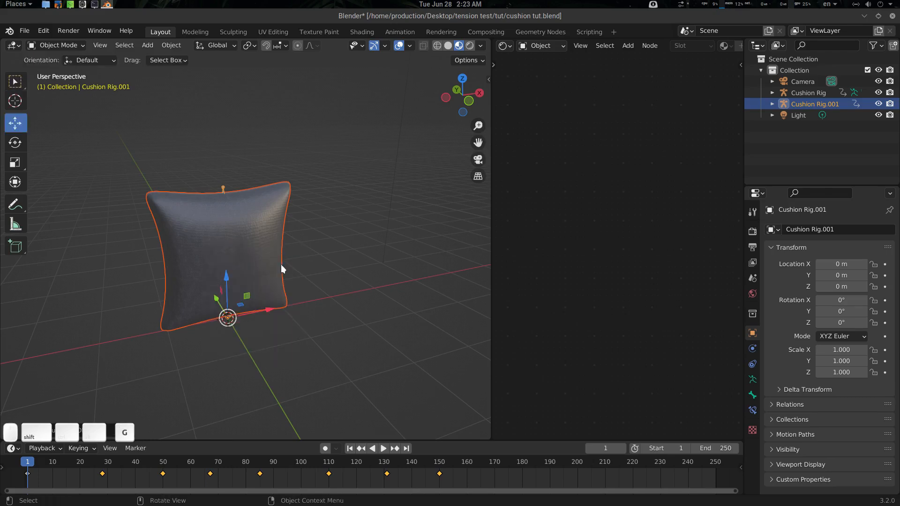
left_click_drag(268, 316, 396, 296)
middle_click_drag(397, 296, 386, 283)
key("alt+a")
Move the duplicated cushion and rig into a new collection named "rest Pose".
scroll(386, 283, "up", 1)
middle_click_drag(334, 315, 313, 319, "shift")
left_click(392, 164)
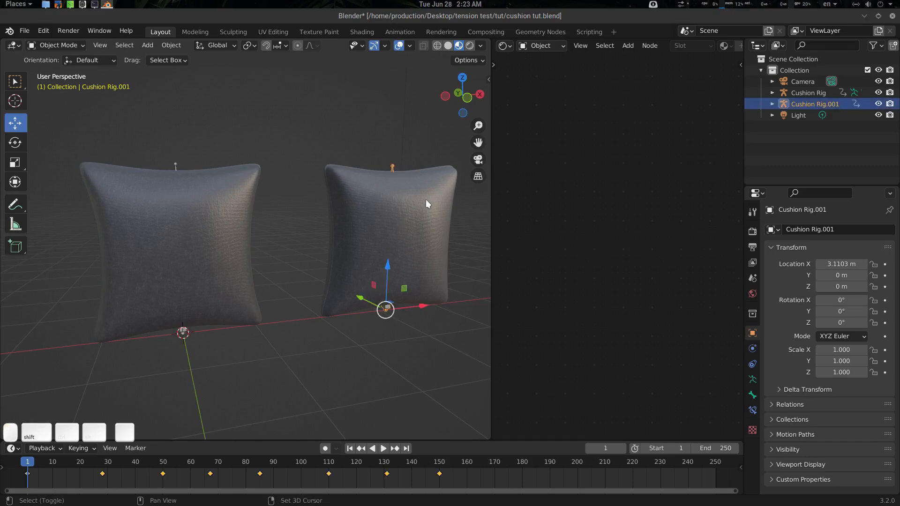
key("m")
left_click(402, 221)
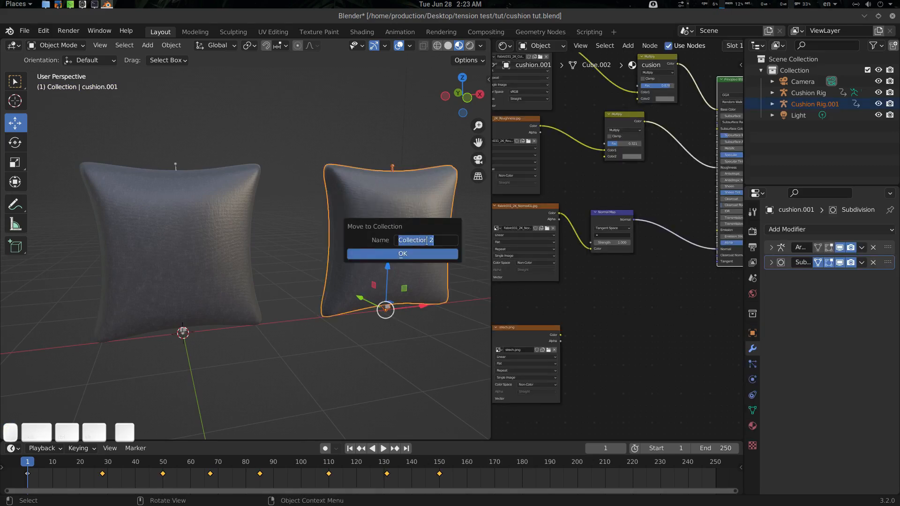
left_click(424, 239)
type("rest Pose")
key("Return")
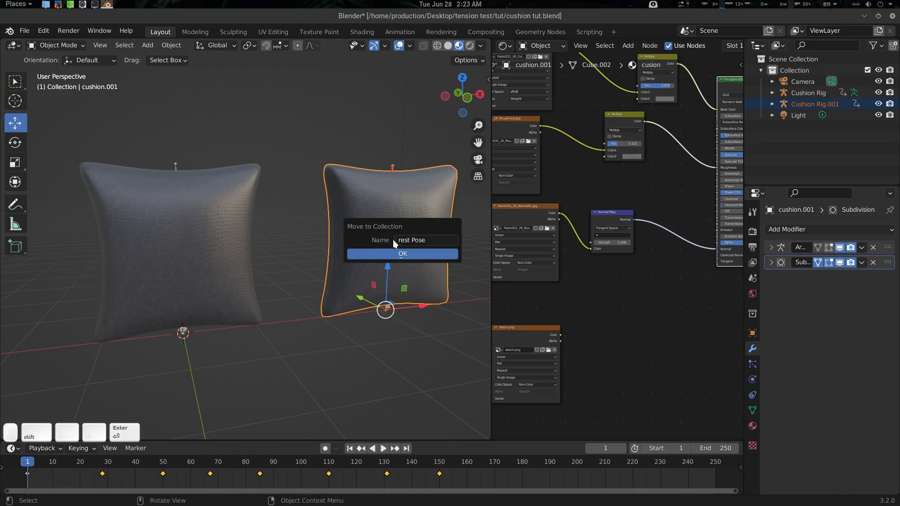
middle_click_drag(393, 240, 365, 262)
key("alt+a")
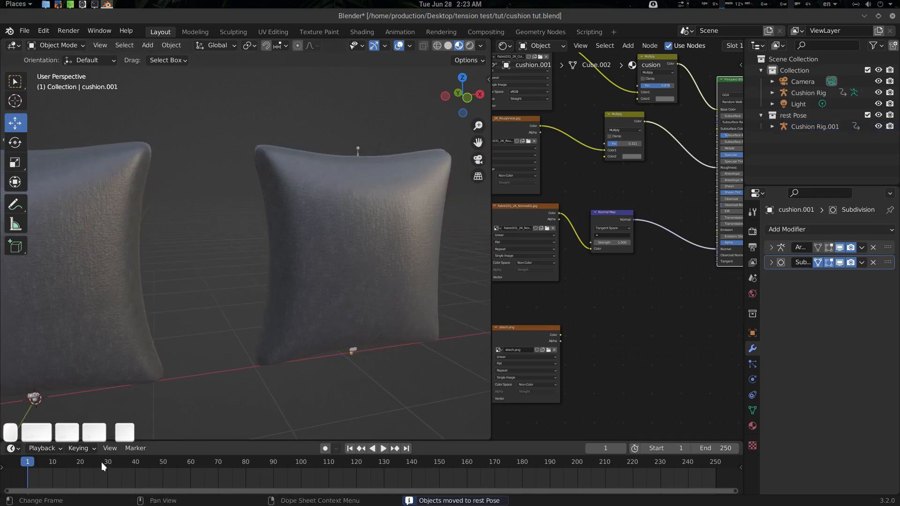
Scrub the animation to frame 43 and unlink the cusion material from the duplicate cushion.
left_click_drag(101, 461, 144, 470)
middle_click_drag(328, 268, 403, 198, "shift")
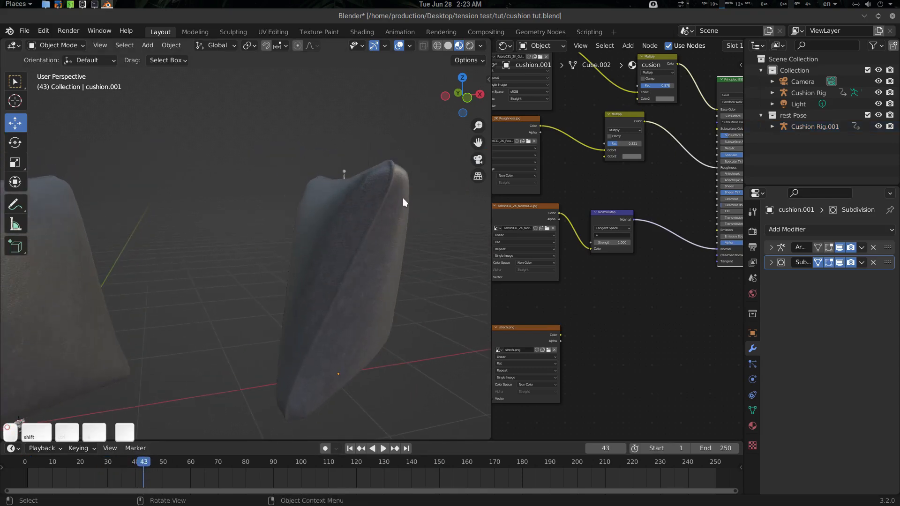
left_click(403, 197)
middle_click_drag(675, 47, 478, 42)
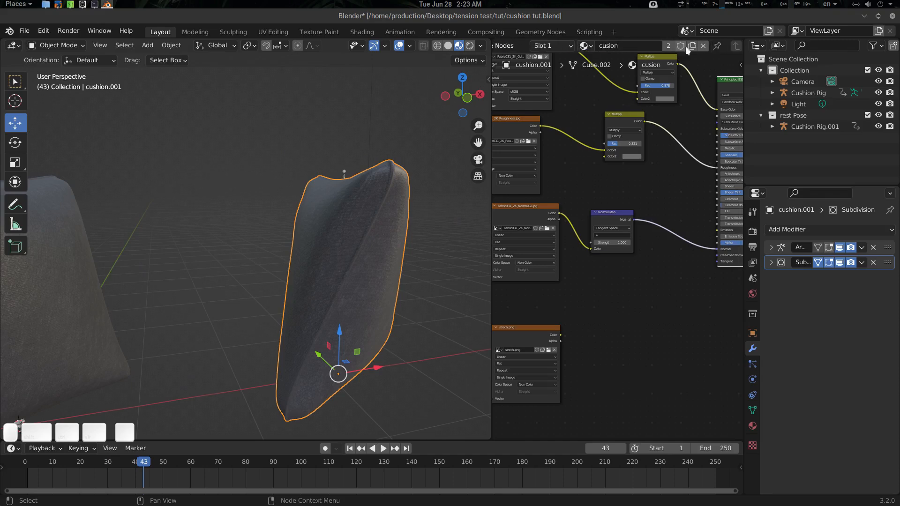
left_click(702, 46)
middle_click_drag(396, 251, 345, 272)
key("alt+a")
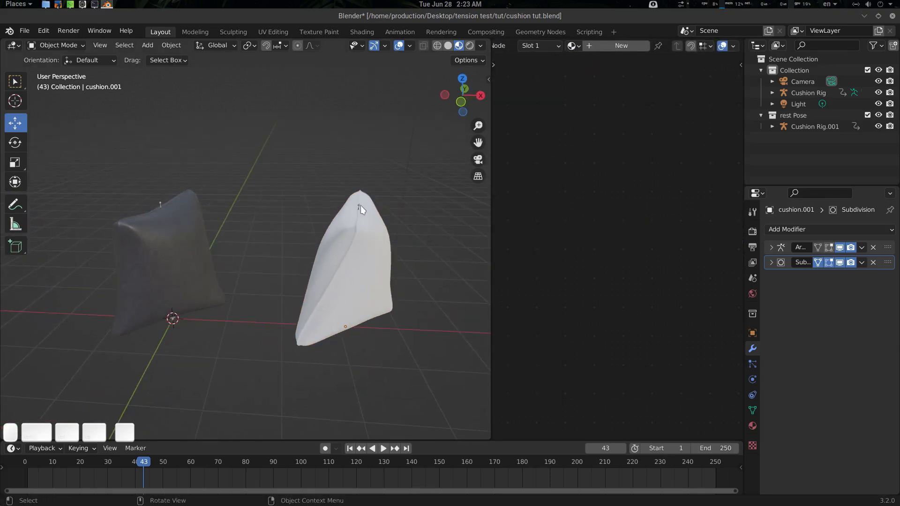
Scrub between frame 1 and frame 71 to compare how the original and duplicate cushions deform.
left_click(359, 219)
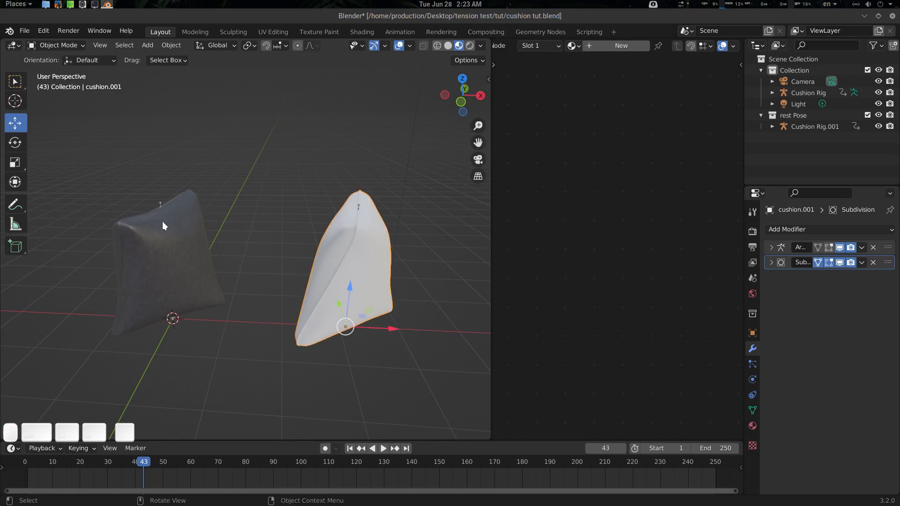
mouse_move(143, 466)
left_mouse_down()
mouse_move(185, 467)
mouse_move(133, 463)
mouse_move(154, 467)
left_mouse_up()
key("shift+Left")
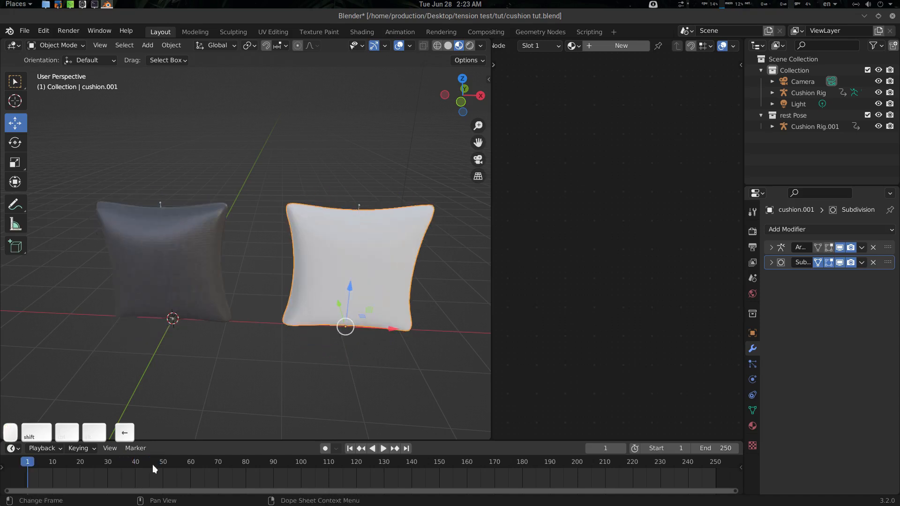
middle_click_drag(387, 301, 327, 341)
left_click_drag(179, 461, 220, 461)
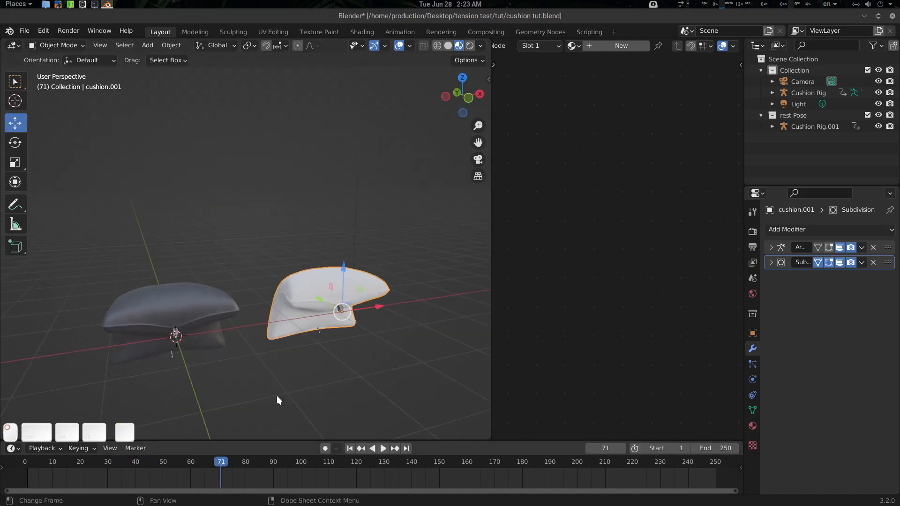
middle_click_drag(319, 331, 299, 327, "shift")
scroll(319, 327, "up", 2)
Put the duplicate cushion's rig in Pose Mode and clear the rotation and location of all its bones.
key("alt+a")
left_click(358, 326)
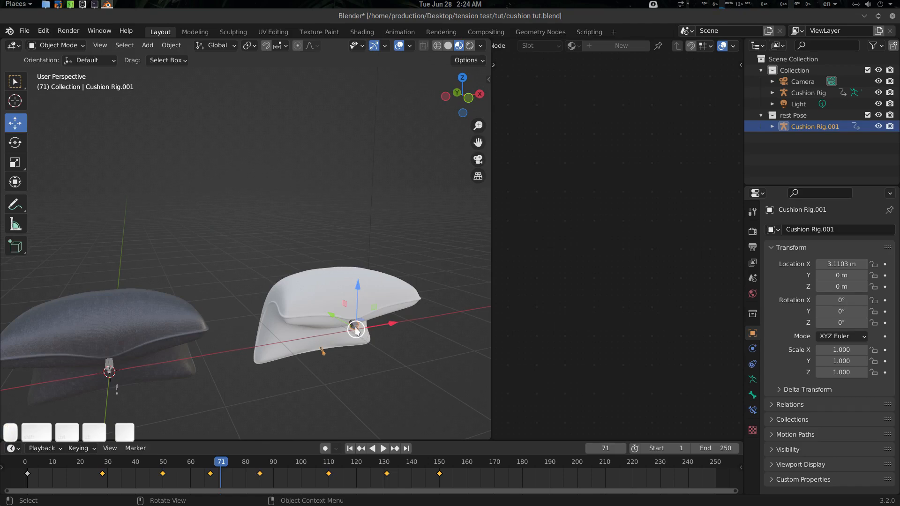
key("ctrl+Tab")
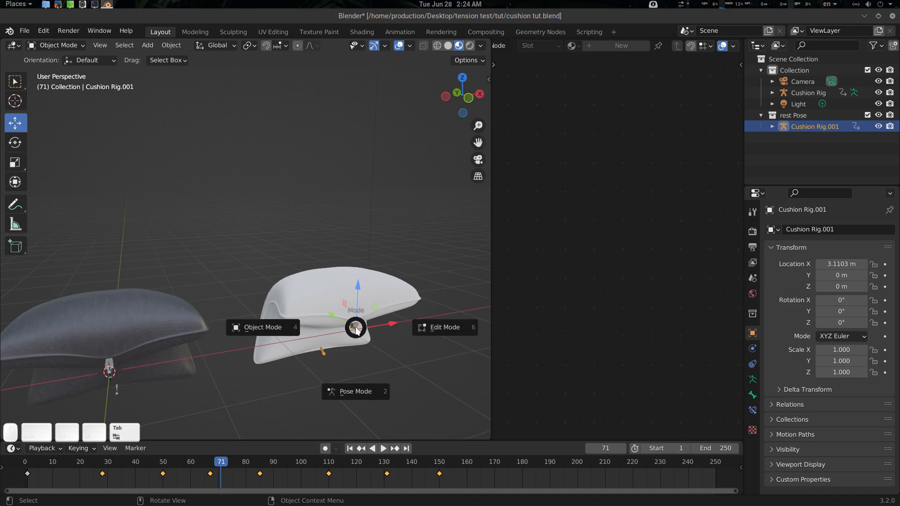
left_click(358, 392)
middle_click_drag(366, 373, 362, 359, "shift")
key("a")
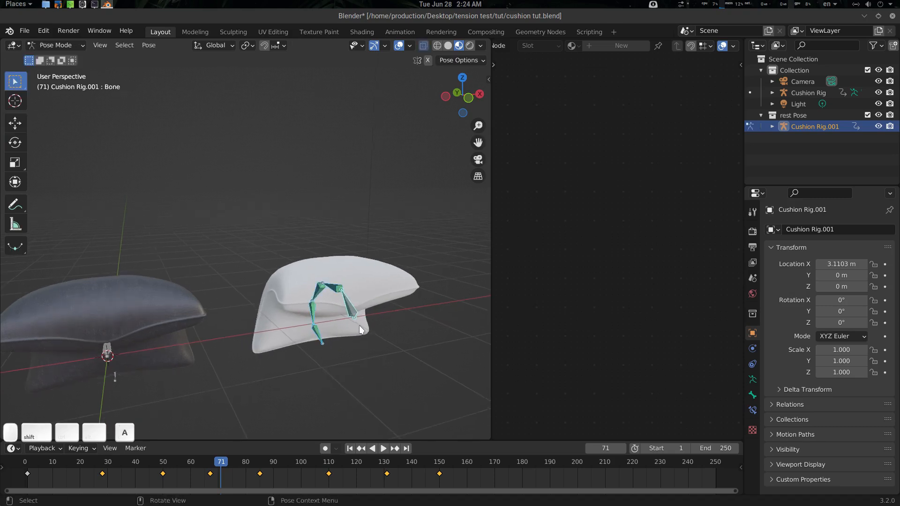
key("alt+a")
key("alt+r")
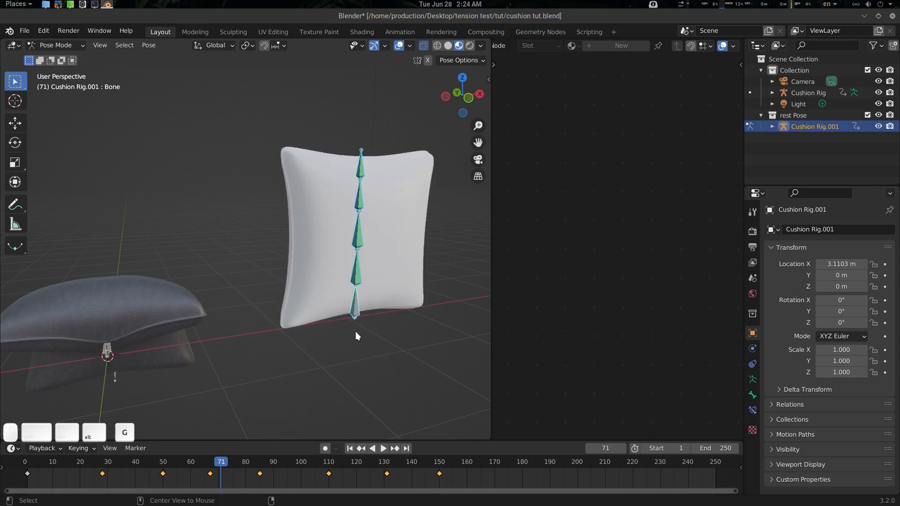
middle_click_drag(357, 330, 311, 311)
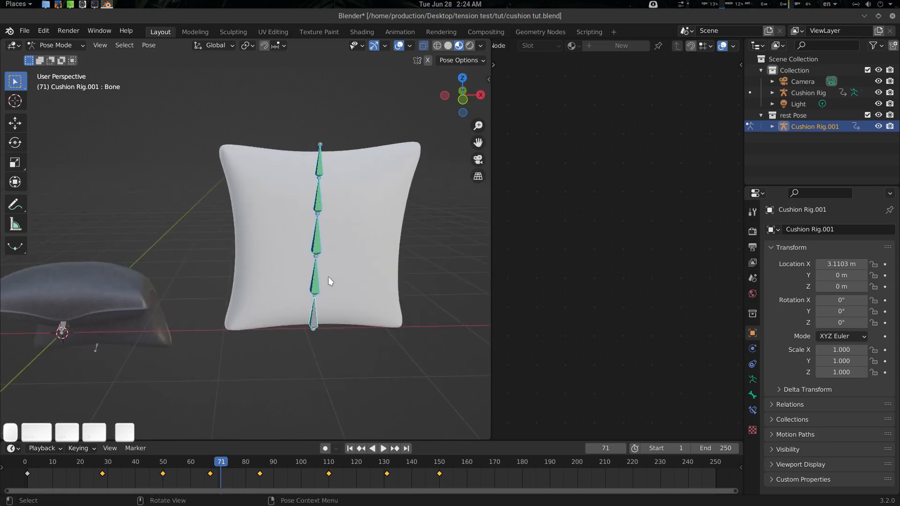
Delete all keyframes of the duplicate rig and scrub to frame 99 to check its rest pose.
key("alt+a")
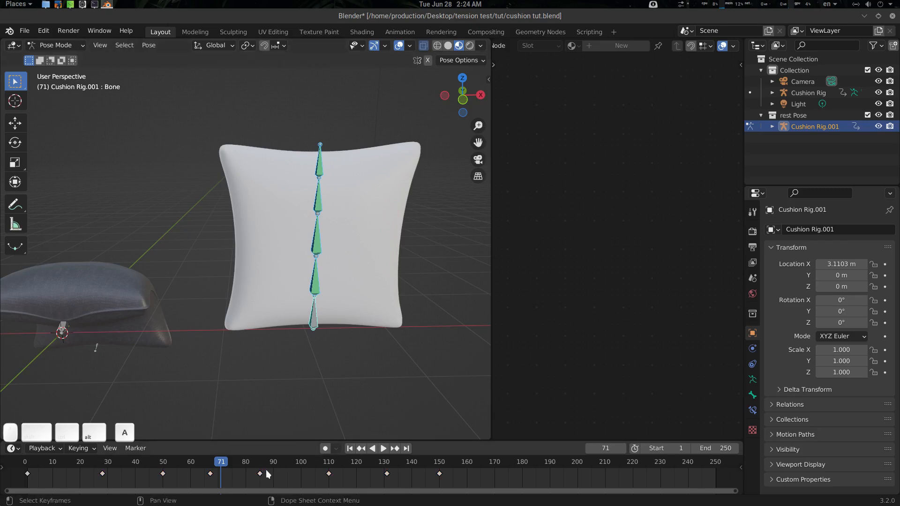
key("Delete")
left_click_drag(256, 459, 298, 461)
middle_click_drag(285, 330, 319, 215)
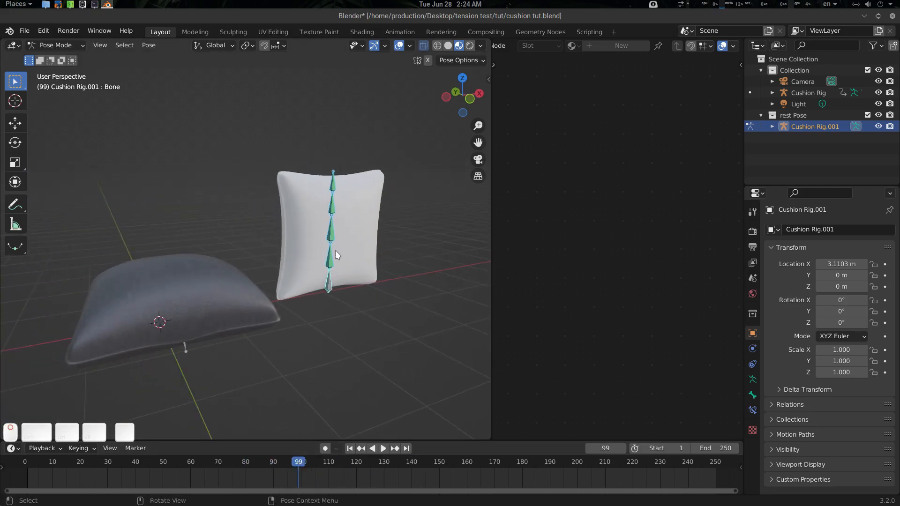
middle_click_drag(336, 251, 339, 243)
Return the duplicate rig to Object Mode, deselect it and move the playhead back to frame 1.
key("ctrl+Tab")
scroll(347, 292, "up", 2)
key("alt+a")
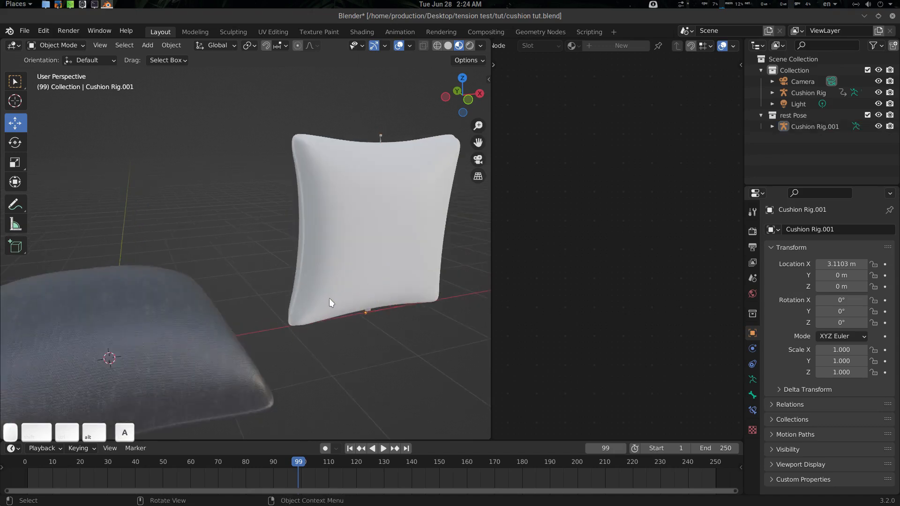
scroll(329, 298, "down", 3)
left_click_drag(294, 460, 178, 463)
key("shift+Left")
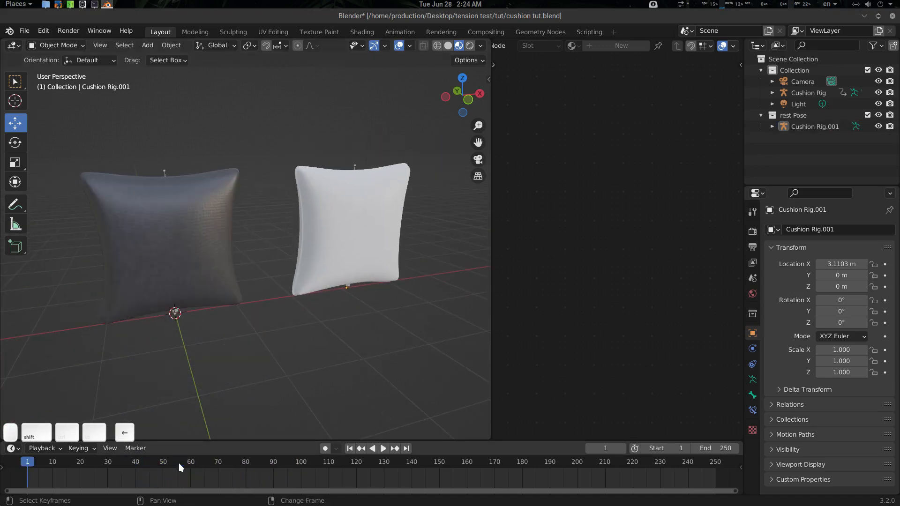
Save the file and select the original textured cushion mesh.
middle_click_drag(331, 269, 328, 271)
key("ctrl+s")
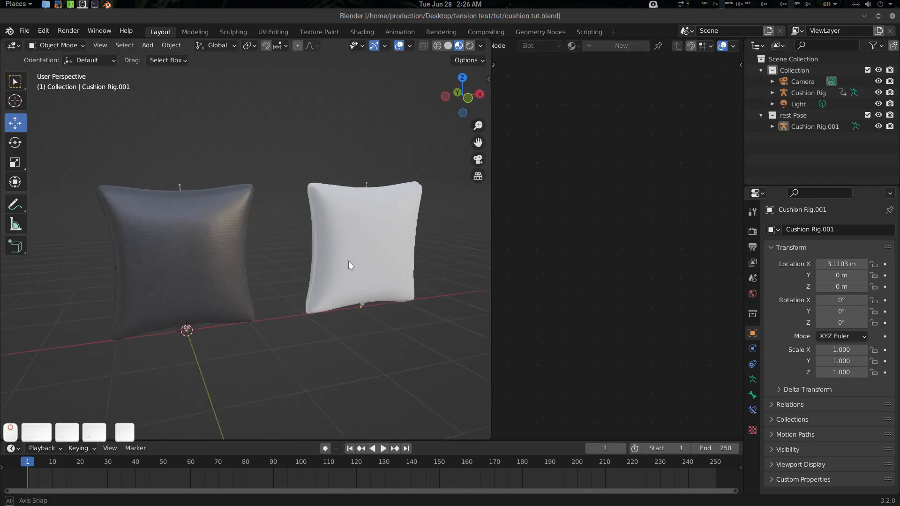
mouse_move(348, 261)
middle_mouse_down("shift")
mouse_move(385, 262)
mouse_move(345, 251)
middle_mouse_up("shift")
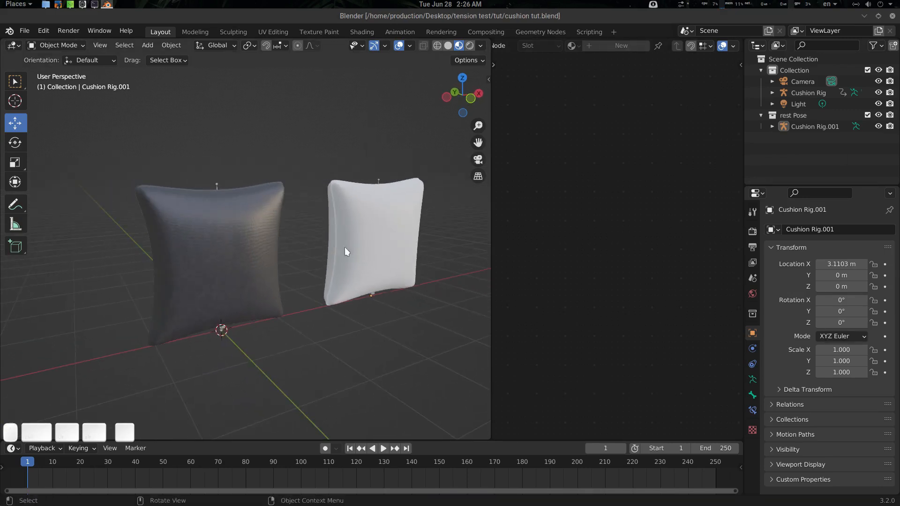
left_click(215, 184)
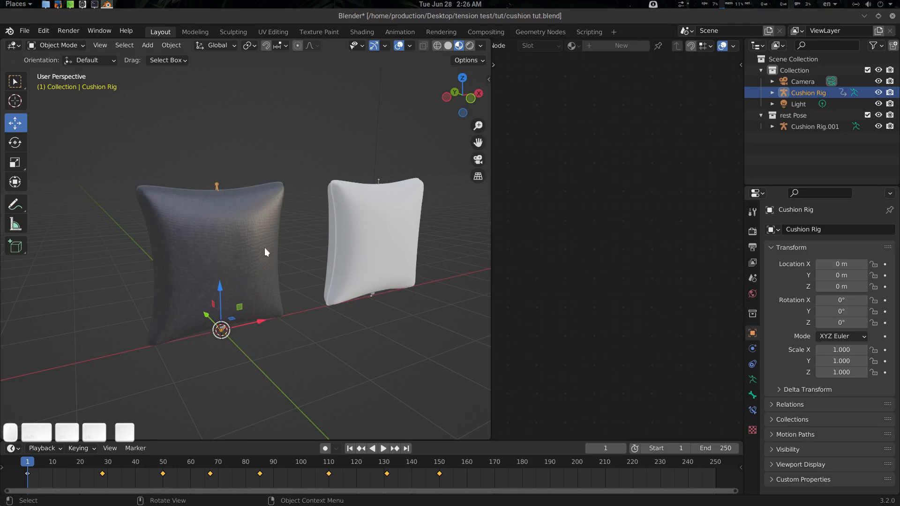
scroll(283, 255, "down", 1)
middle_click_drag(264, 247, 283, 246)
key("alt+a")
left_click(283, 246)
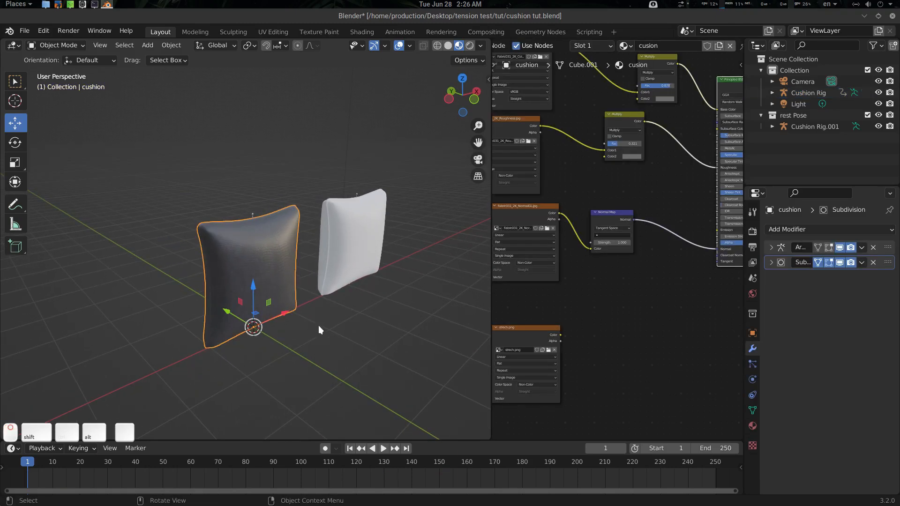
Duplicate the textured cushion, move the copy away from the original along the Y axis and remove its Armature modifier.
middle_click_drag(318, 325, 299, 324)
key("shift+d")
key("Escape")
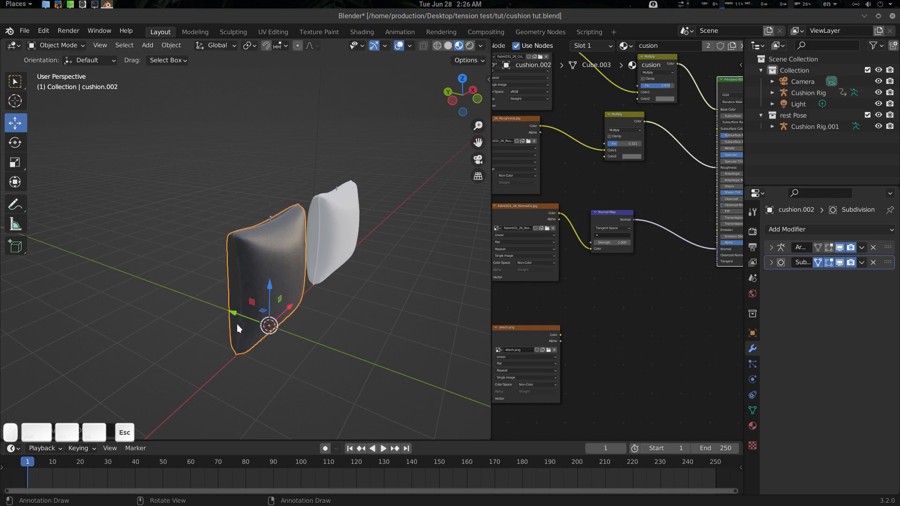
left_click_drag(235, 315, 171, 293)
middle_click_drag(229, 297, 248, 284)
scroll(329, 297, "up", 2)
left_click(872, 247)
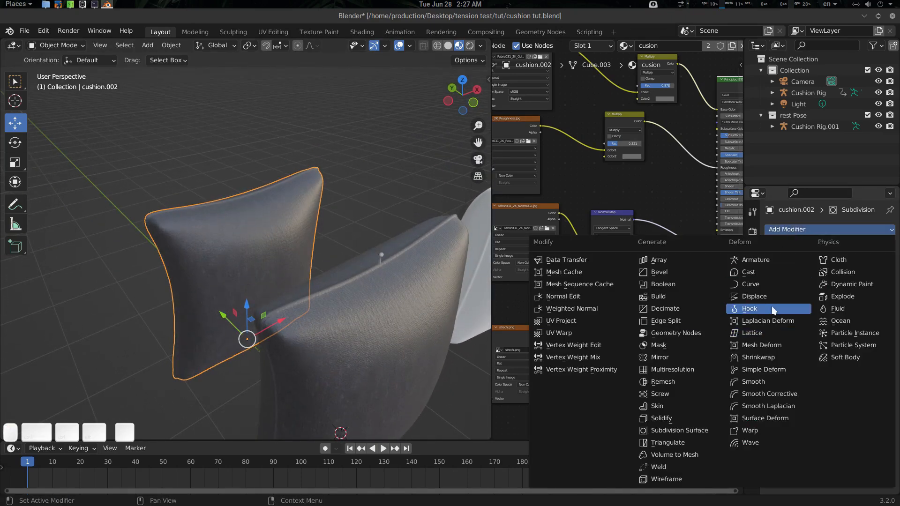
Add a Simple Deform modifier above Subdivision on the cushion copy, using Bend with a 135° angle.
left_click(768, 346)
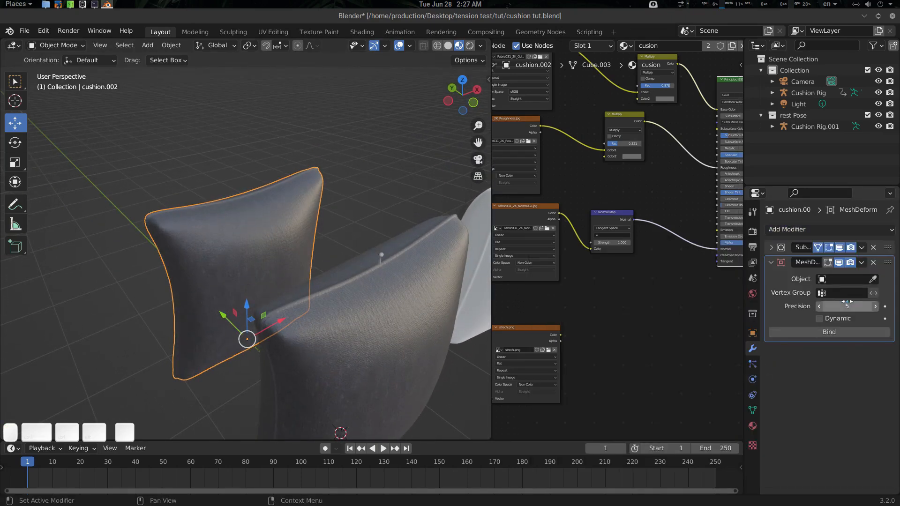
left_click(873, 262)
left_click(812, 230)
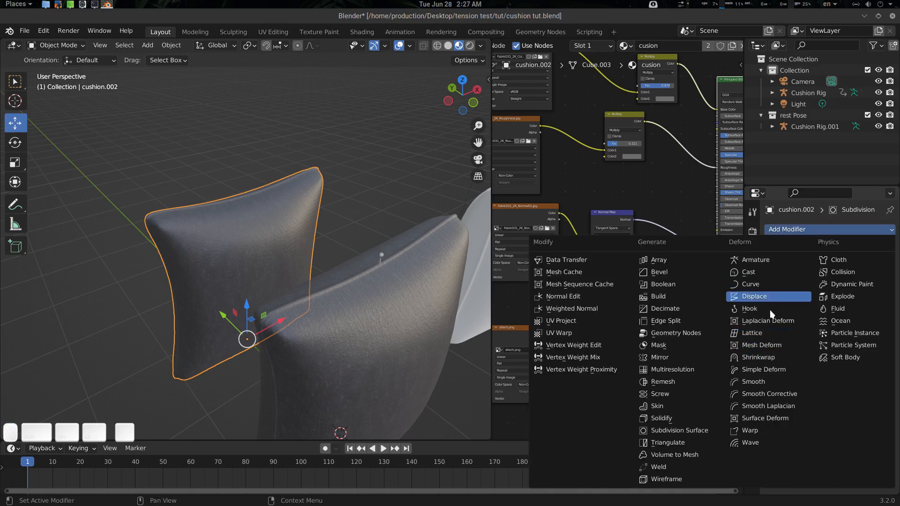
left_click(763, 369)
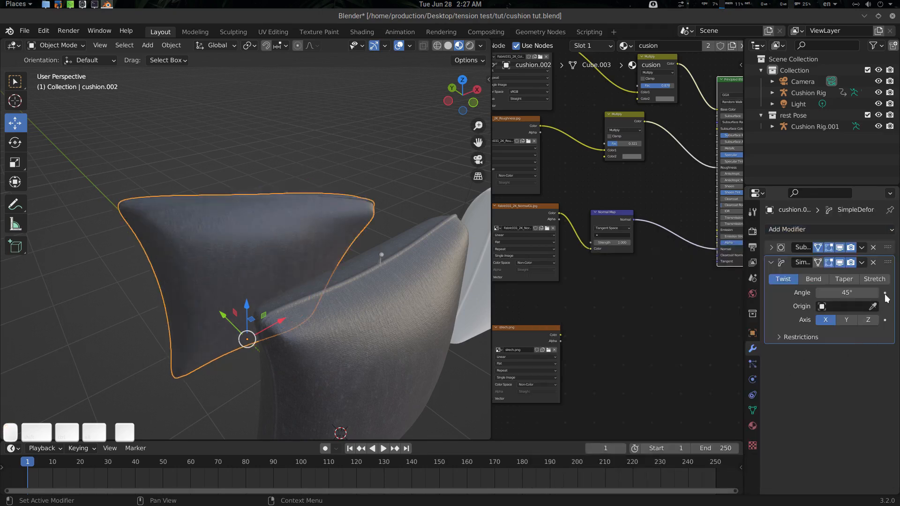
left_click_drag(886, 268, 886, 247)
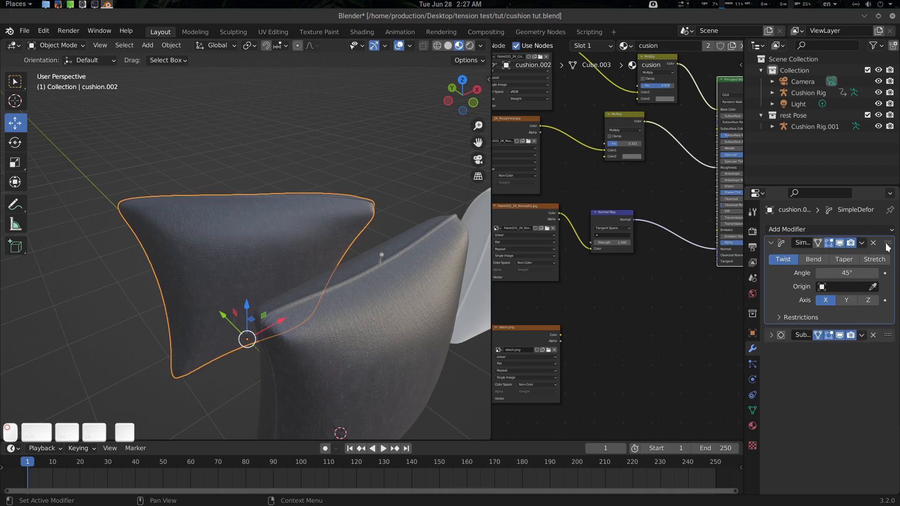
left_click(813, 264)
left_click_drag(846, 277, 881, 278)
Duplicate the bent cushion, move the new copy beside it along the X axis and remove its Simple Deform modifier.
mouse_move(291, 286)
middle_mouse_down()
mouse_move(333, 282)
mouse_move(283, 272)
mouse_move(290, 308)
mouse_move(297, 297)
middle_mouse_up()
key("shift+d")
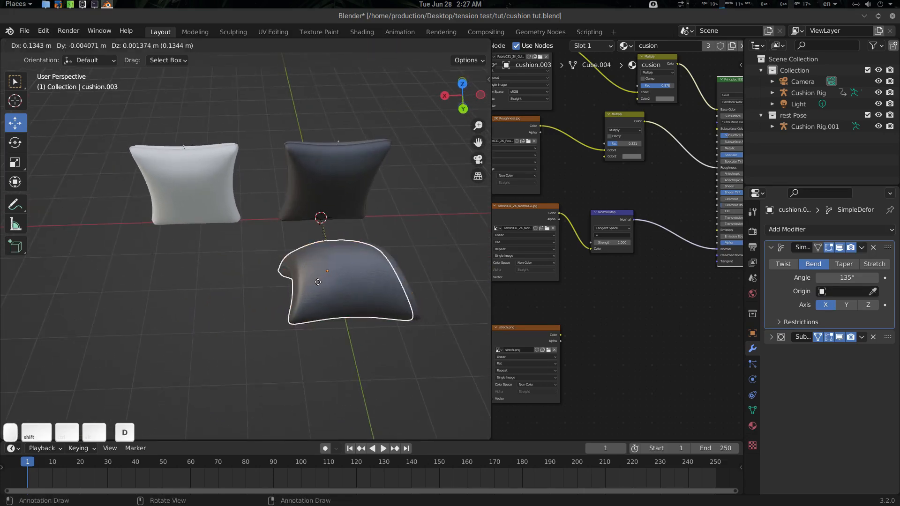
key("Escape")
left_click_drag(291, 275, 145, 280)
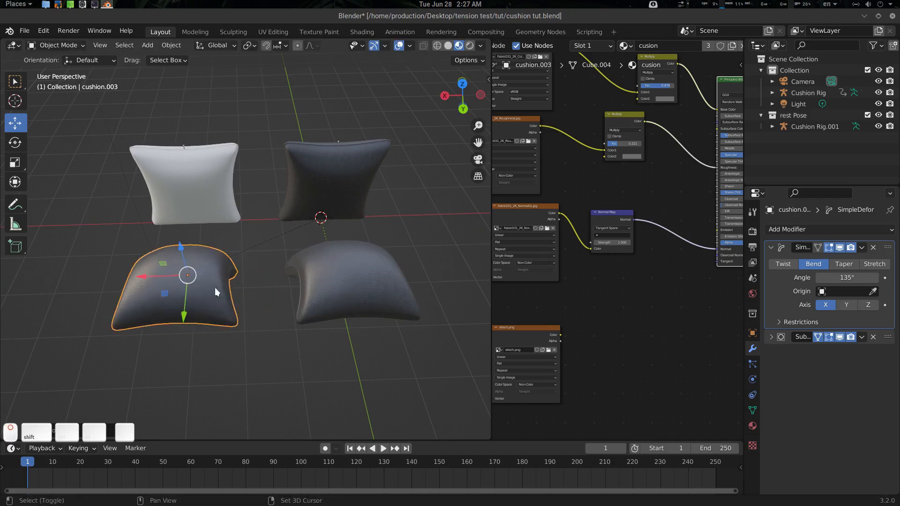
middle_click_drag(214, 287, 229, 288)
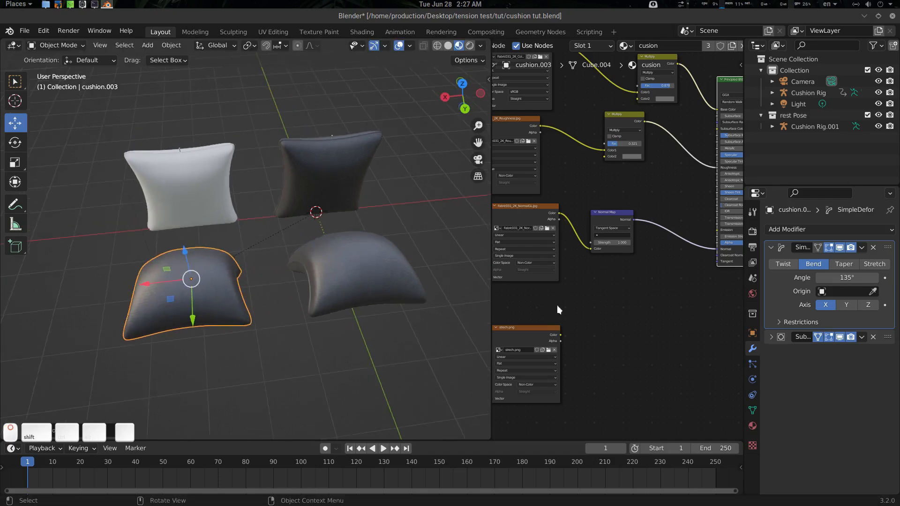
left_click(872, 247)
middle_click_drag(286, 263, 436, 229)
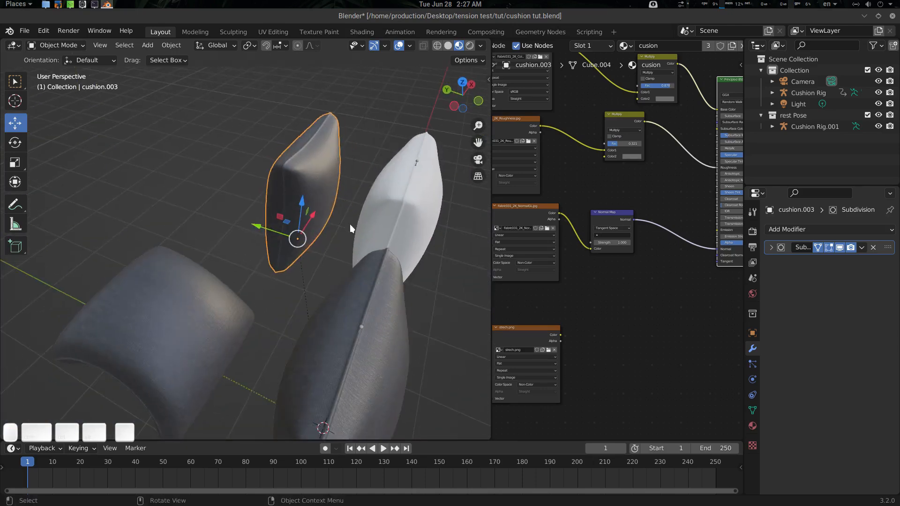
Compare the unbent and bent cushion copies, and delete both of them.
middle_click_drag(350, 223, 217, 333)
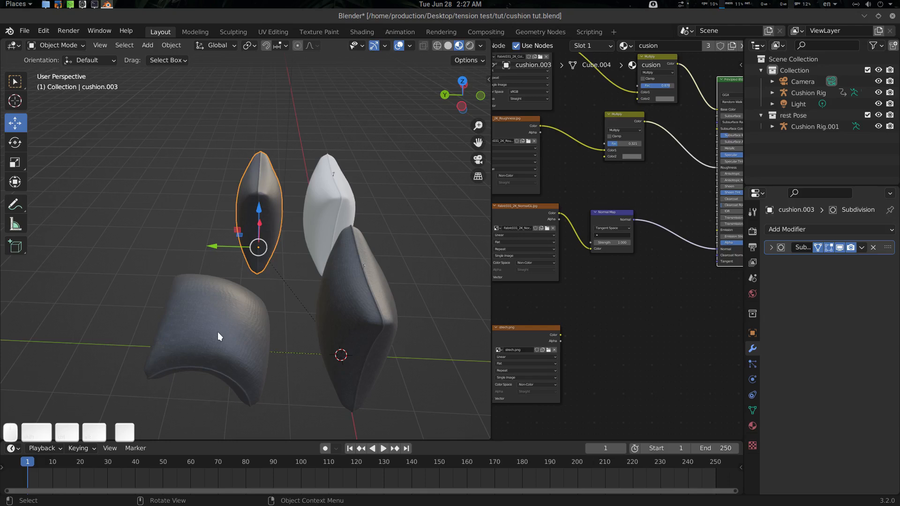
left_click(217, 332)
left_click(266, 213)
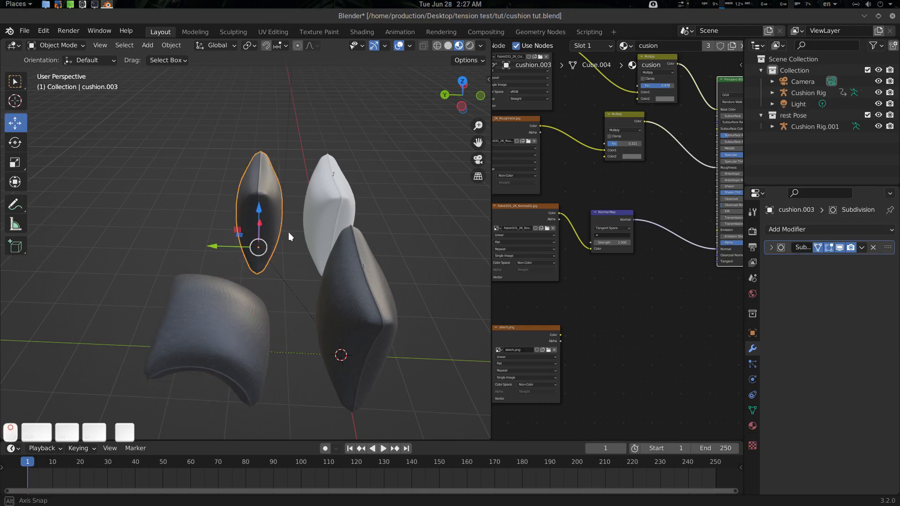
middle_click_drag(291, 234, 375, 222)
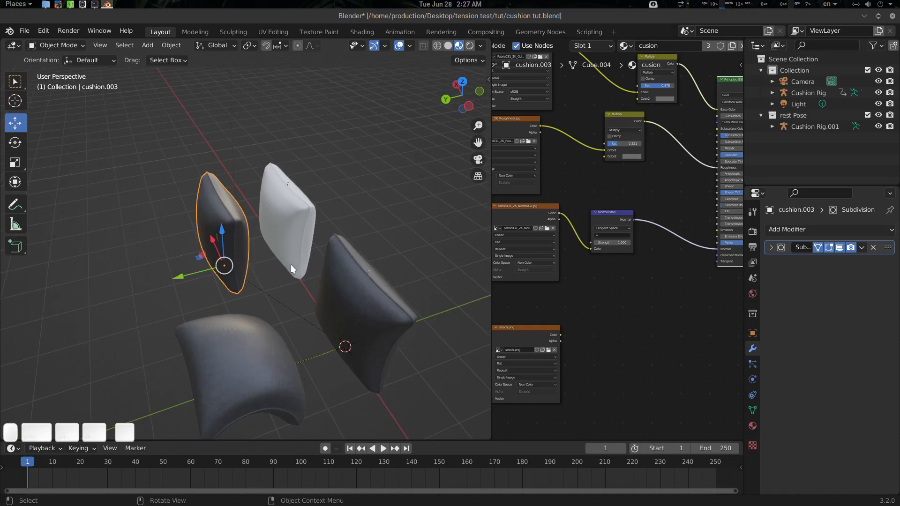
middle_click_drag(290, 264, 189, 285)
key("Delete")
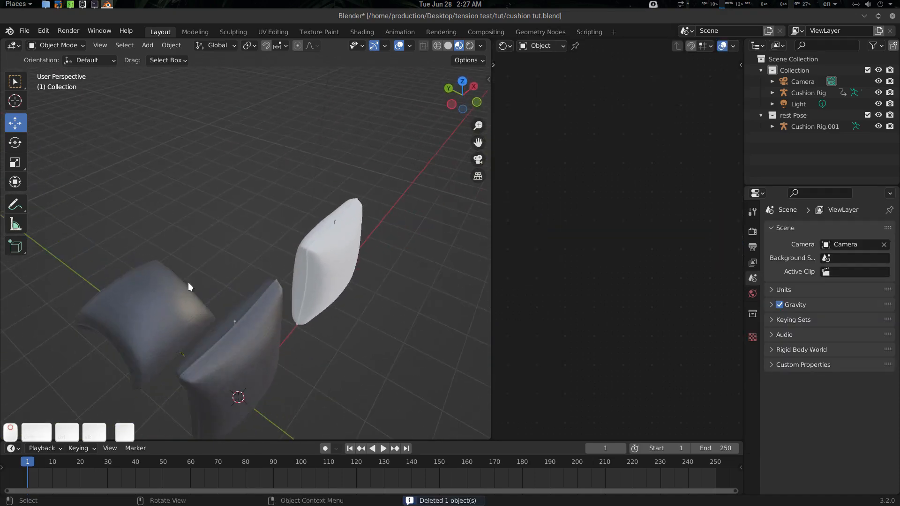
left_click(156, 294)
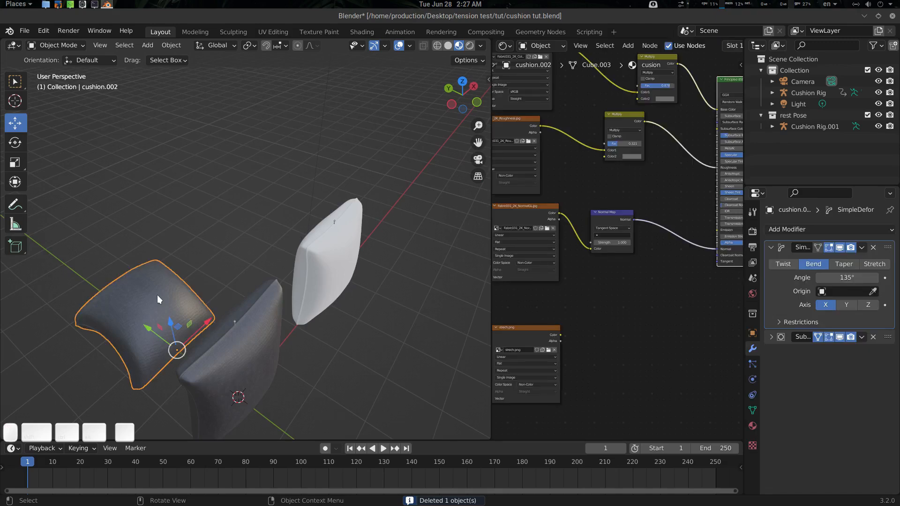
key("Delete")
Play the start of the textured cushion's animation and return to frame 1.
middle_click_drag(156, 295, 210, 295, "shift")
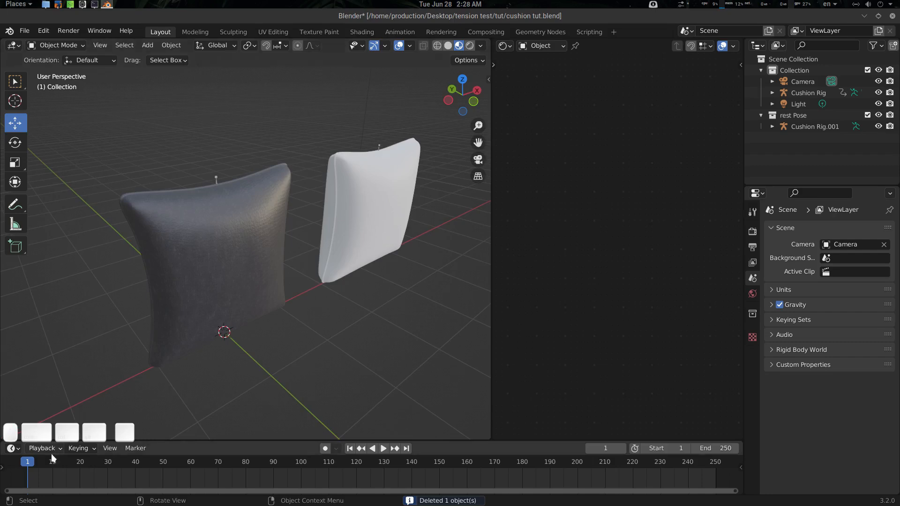
key("space")
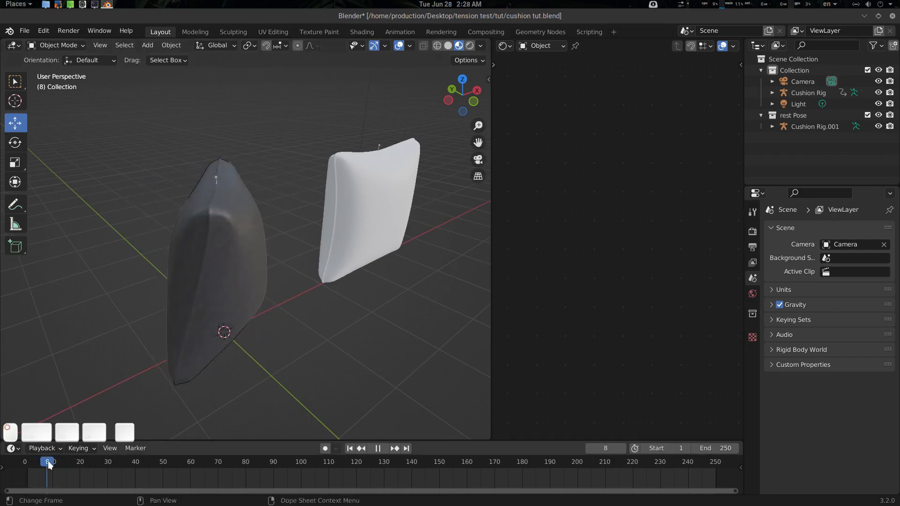
left_click_drag(48, 461, 50, 461)
key("shift+Left")
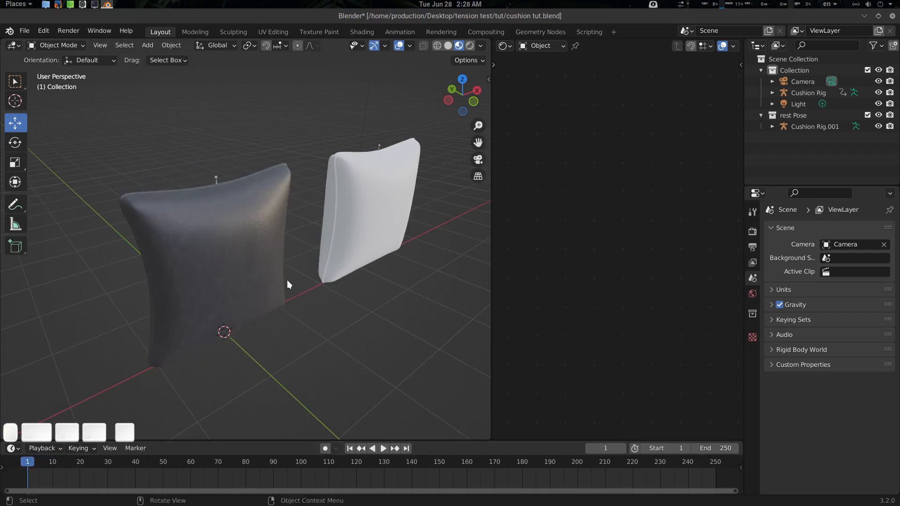
Select and frame the white rest-pose cushion, and make the rest Pose collection active.
middle_click_drag(286, 279, 312, 269)
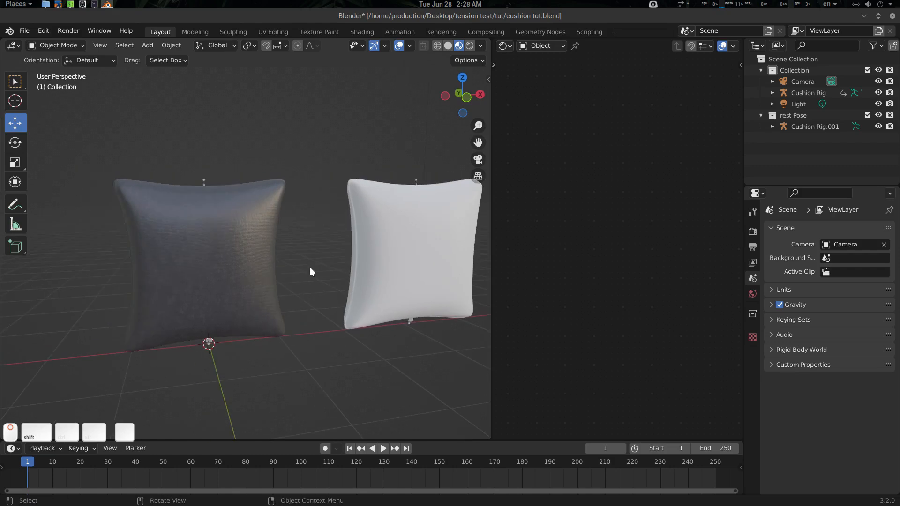
left_click(412, 226)
key("KP_Decimal")
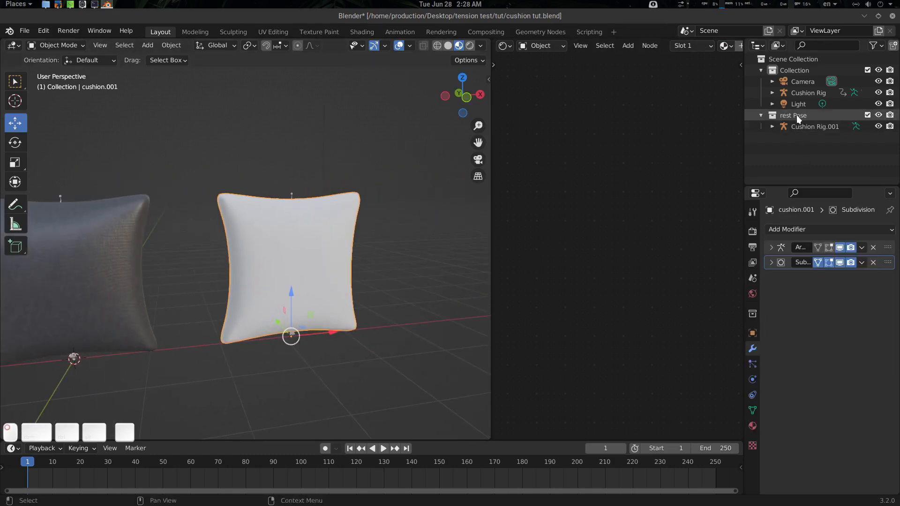
left_click(796, 114)
middle_click_drag(344, 242, 270, 217)
Select the textured cushion and create a new Geometry Nodes tree for it in the Geometry Nodes workspace.
left_click(327, 227)
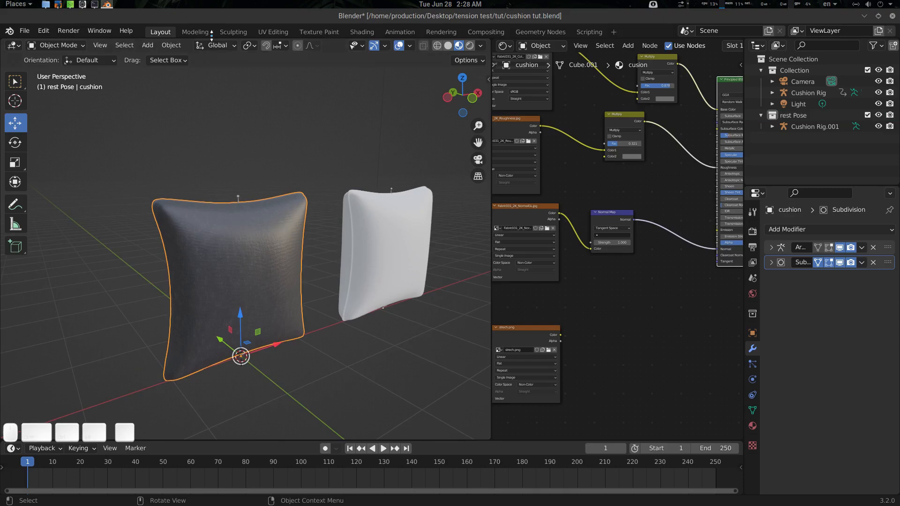
left_click(535, 31)
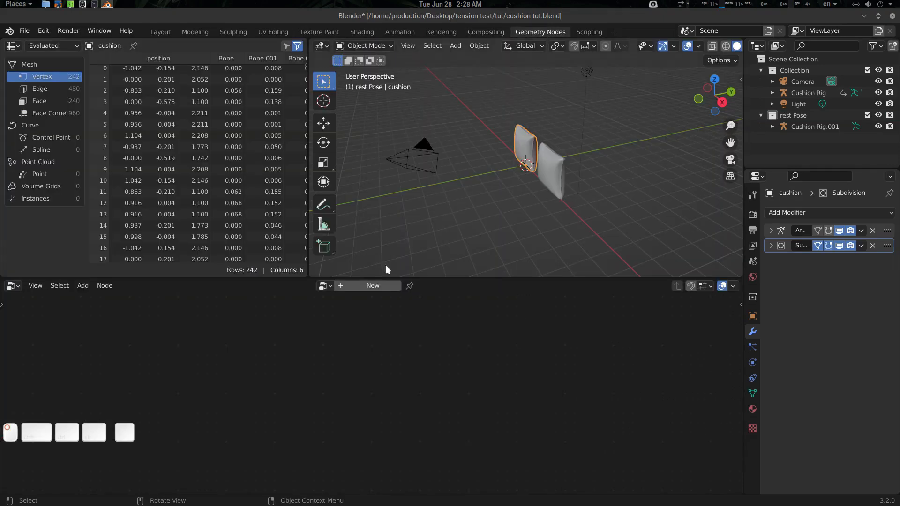
middle_click_drag(539, 194, 509, 201)
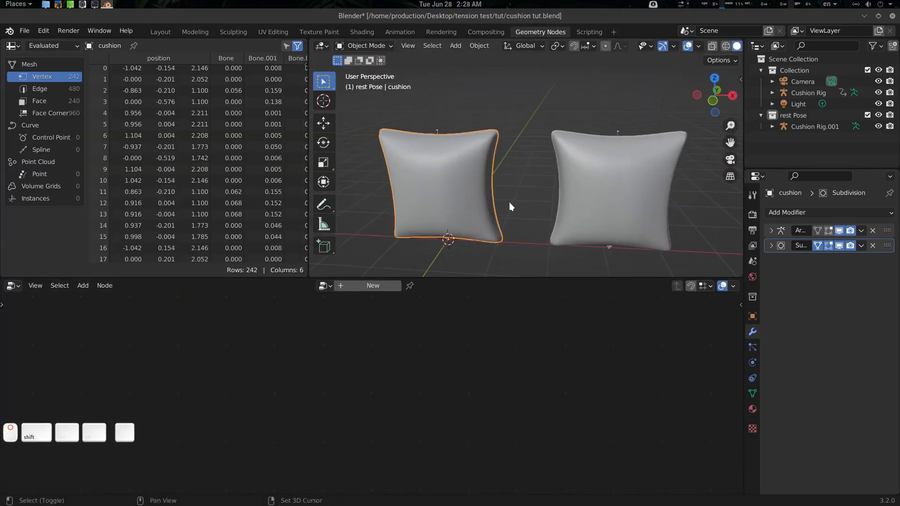
left_click(161, 31)
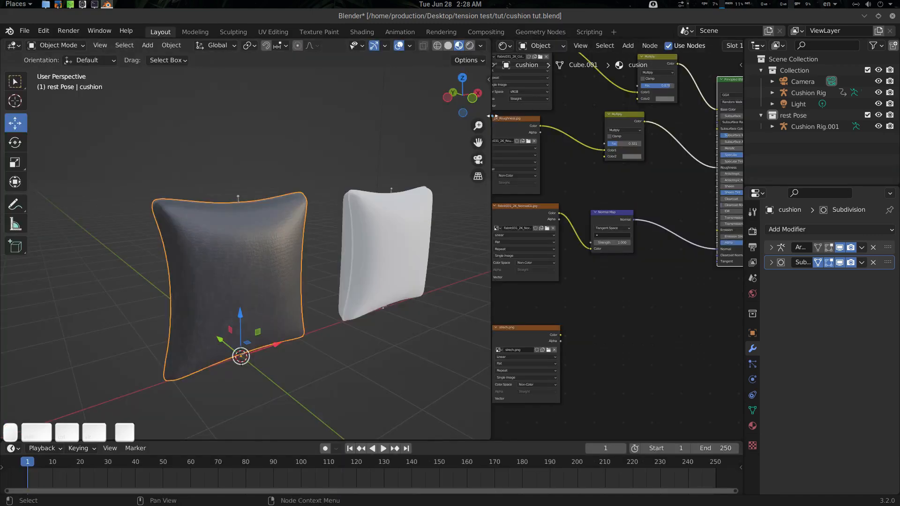
left_click(540, 31)
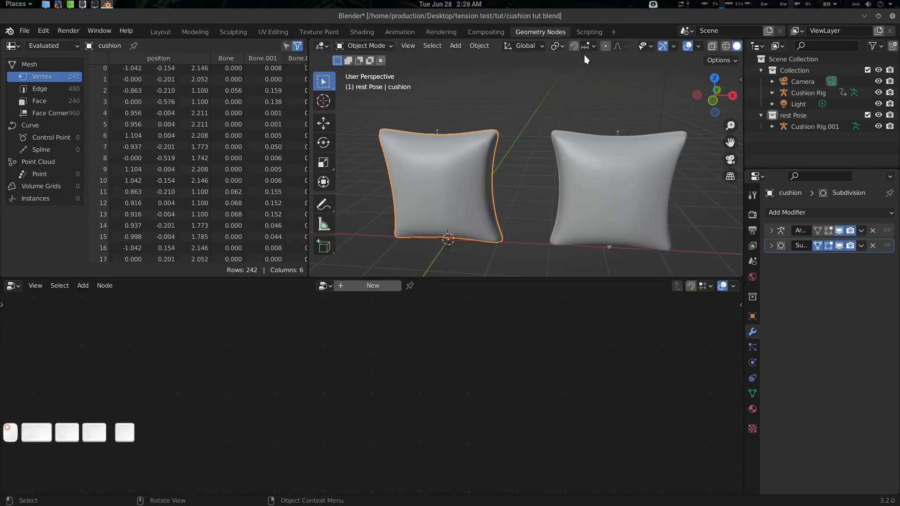
scroll(715, 47, "down", 3)
middle_click_drag(534, 150, 511, 178)
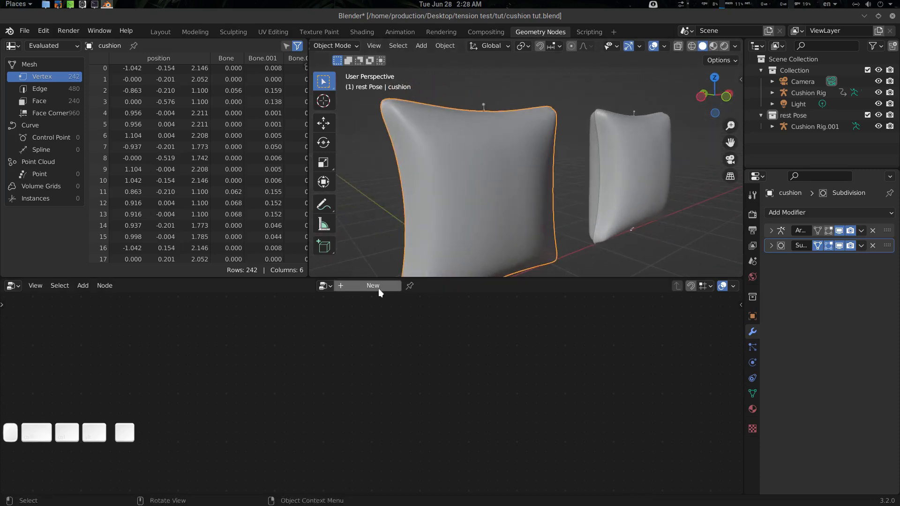
left_click(378, 288)
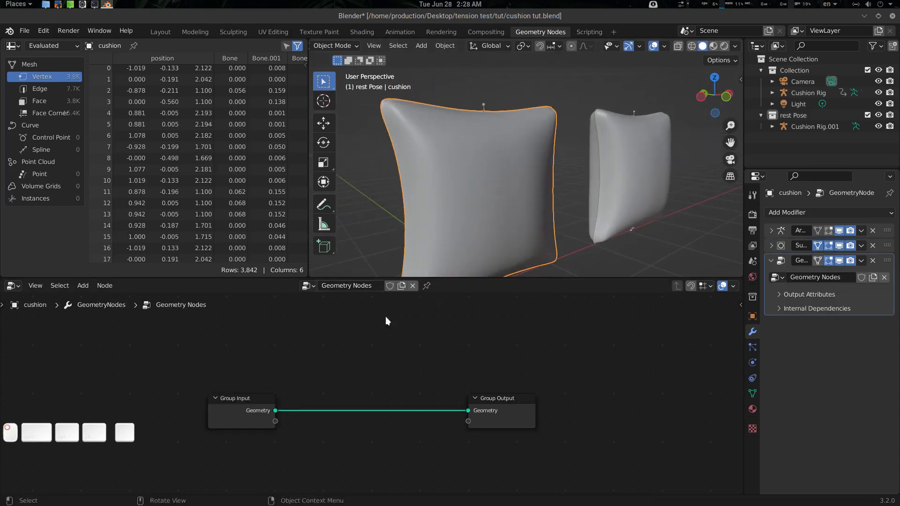
Append the Tension Map node group from the NodeTree data of Tension map.blend in the Desktop folder.
key("F4")
left_click(366, 357)
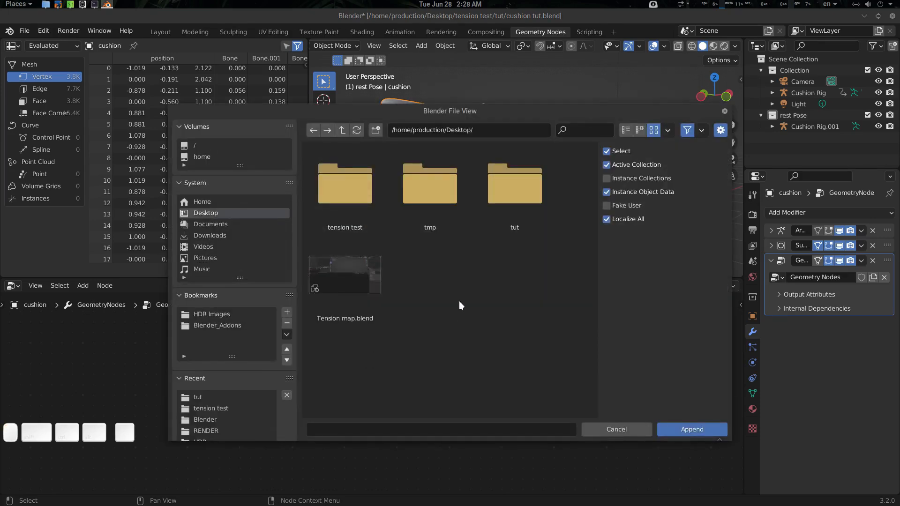
double_click(370, 285)
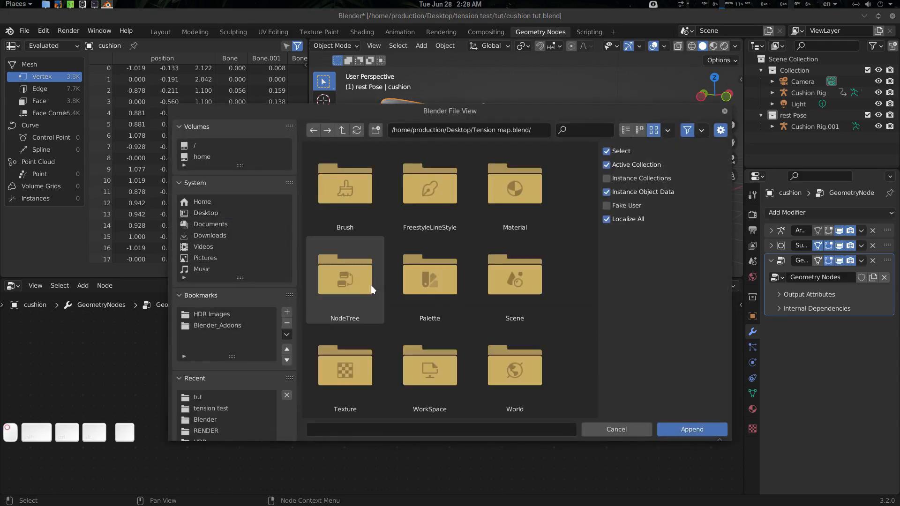
double_click(345, 284)
double_click(350, 208)
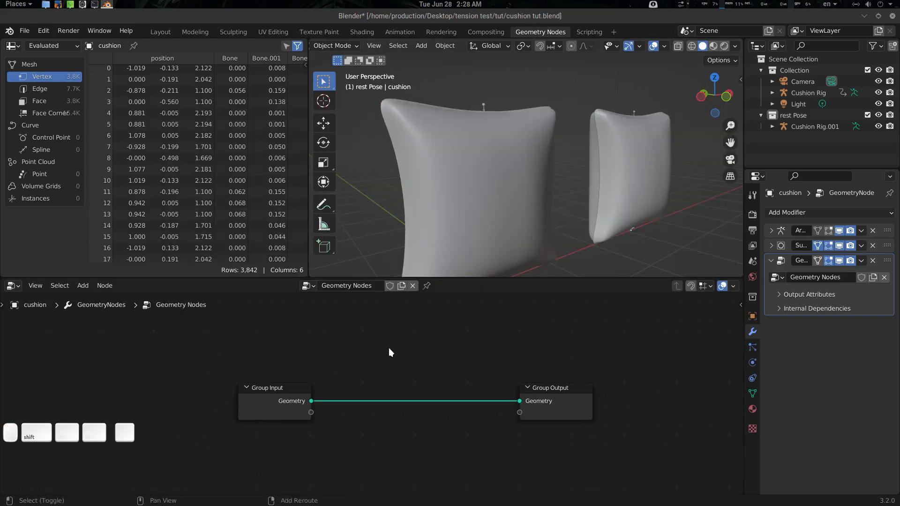
Add the Tension Map group node onto the link between Group Input and Group Output.
key("shift+a")
type("s")
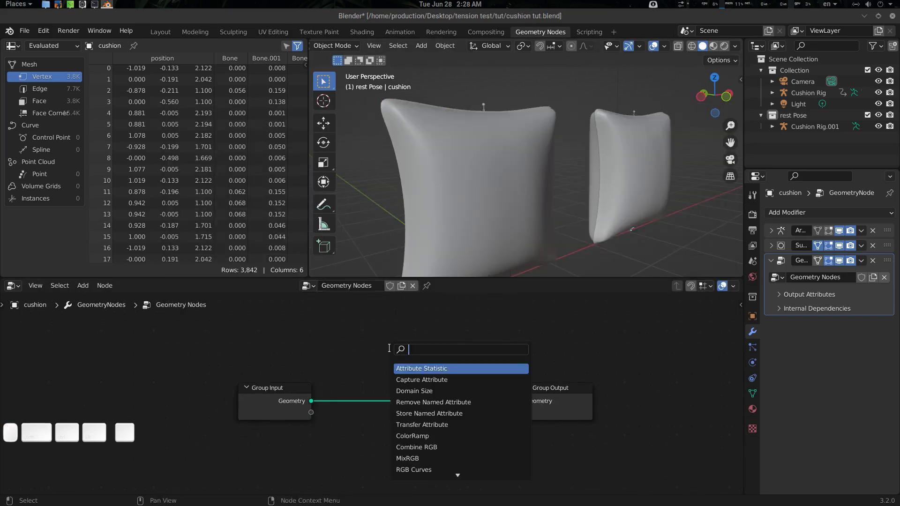
type("tension")
key("Return")
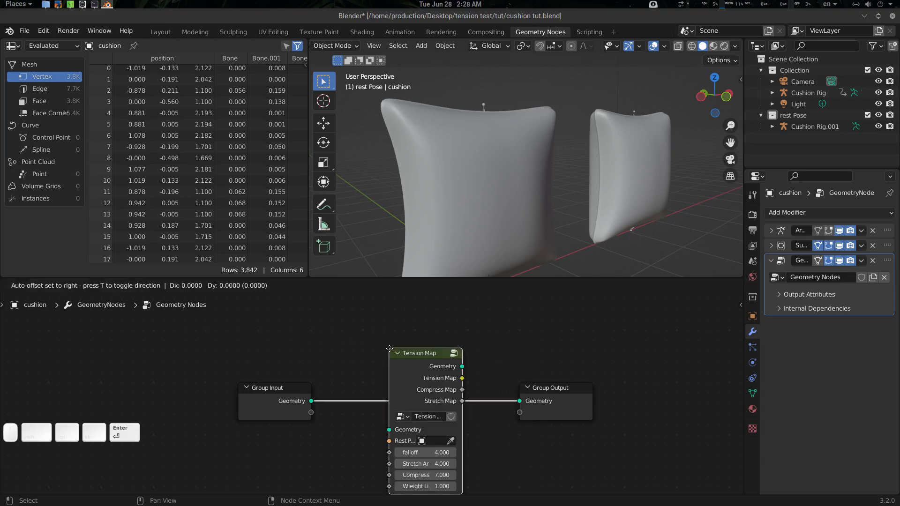
left_click(391, 351)
Move the Group Input node farther from the Tension Map node and widen the Tension Map node.
middle_click_drag(457, 399, 473, 364, "shift")
scroll(449, 370, "down", 1)
scroll(449, 370, "up", 2)
middle_click_drag(317, 384, 362, 381)
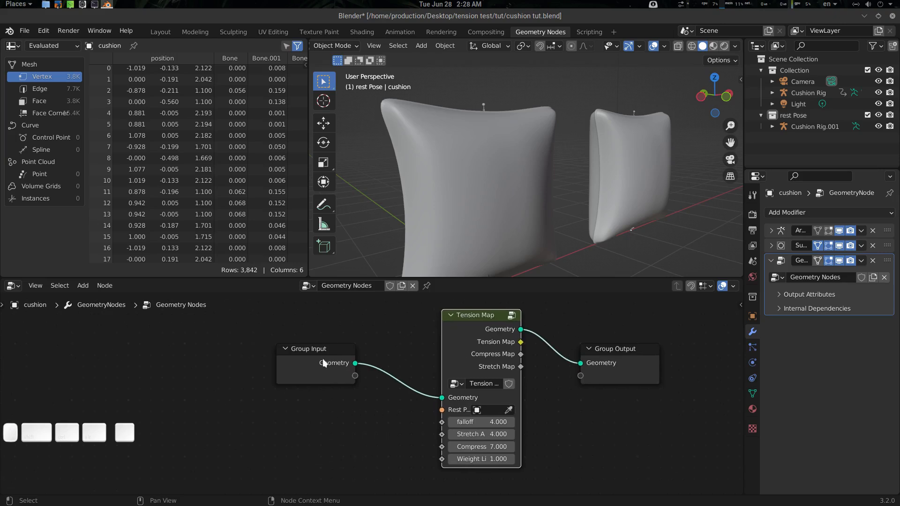
left_click_drag(322, 358, 293, 380)
middle_click_drag(483, 417, 402, 424)
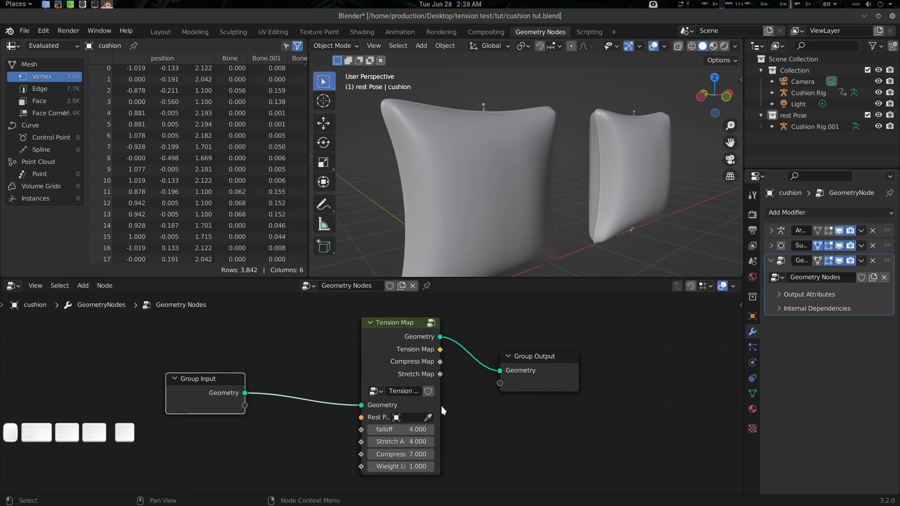
left_click_drag(441, 406, 454, 406)
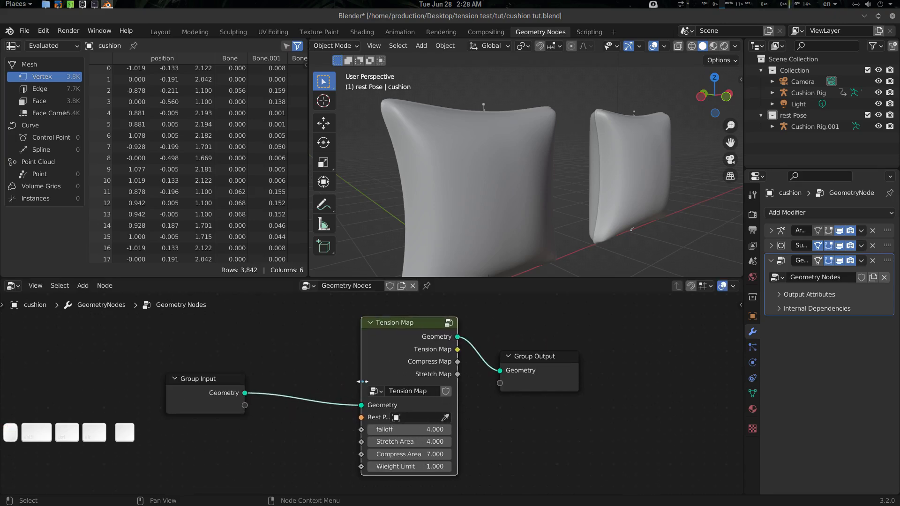
Widen the Tension Map node further and pick the rest-pose cushion, cushion.001, as its Rest Pose object.
left_click_drag(362, 382, 331, 382)
left_click(808, 294)
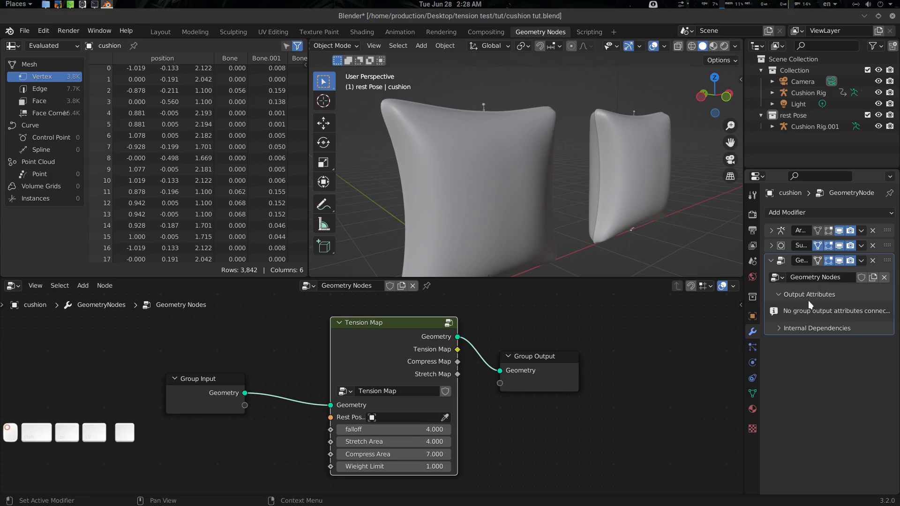
left_click(800, 294)
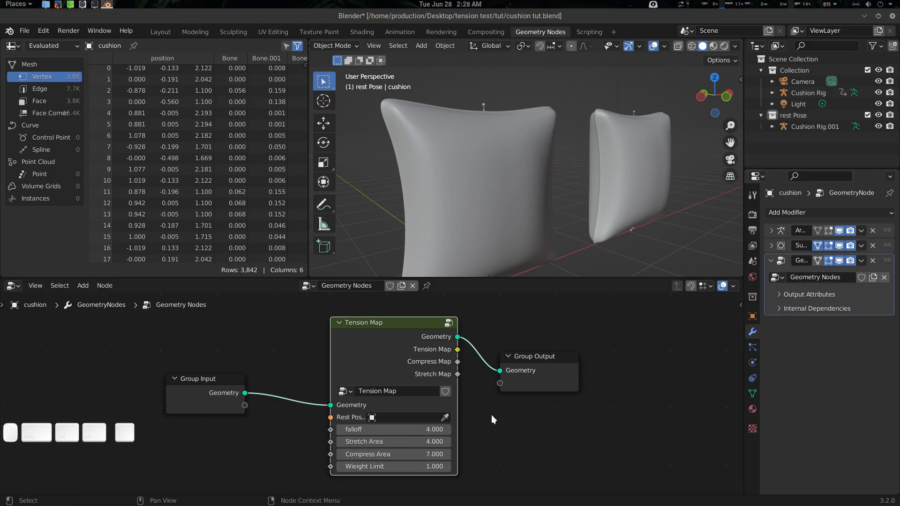
left_click(445, 417)
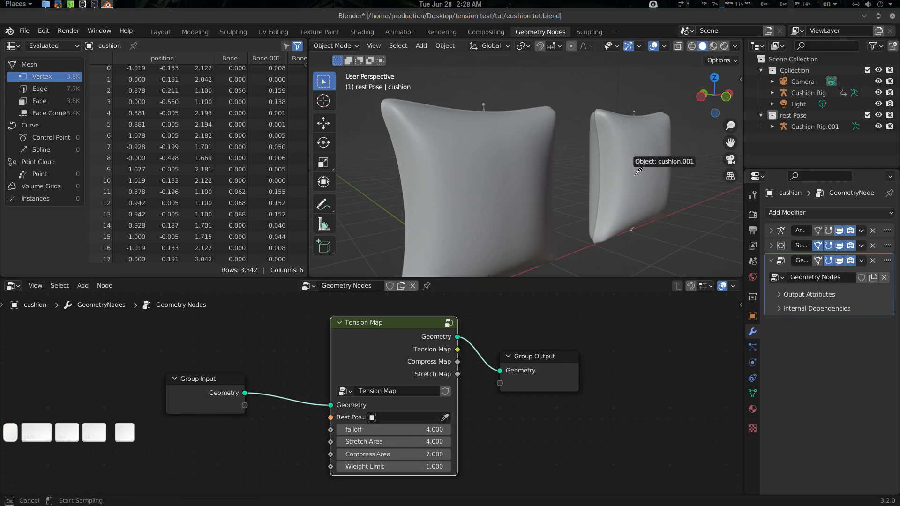
left_click(635, 178)
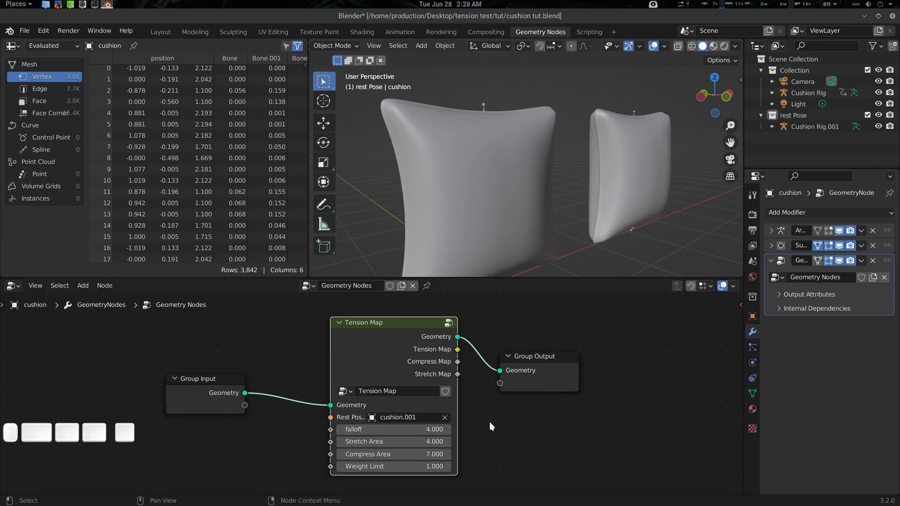
Expose the Tension Map node's Rest Pose Dulicate, falloff, Stretch Area, Compress Area and Wieight Limit inputs through the Group Input node.
middle_click_drag(489, 422, 548, 415)
middle_click_drag(353, 415, 389, 409)
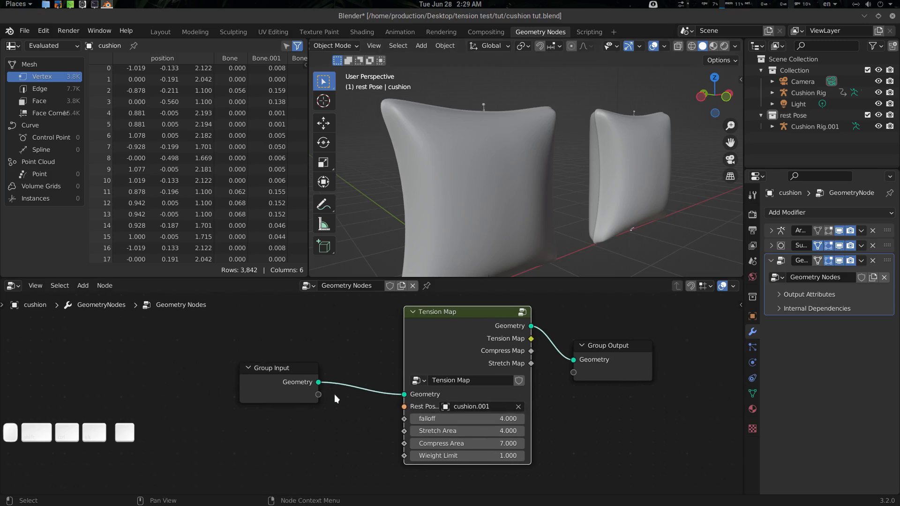
left_click_drag(403, 408, 370, 393)
left_click_drag(317, 390, 317, 393)
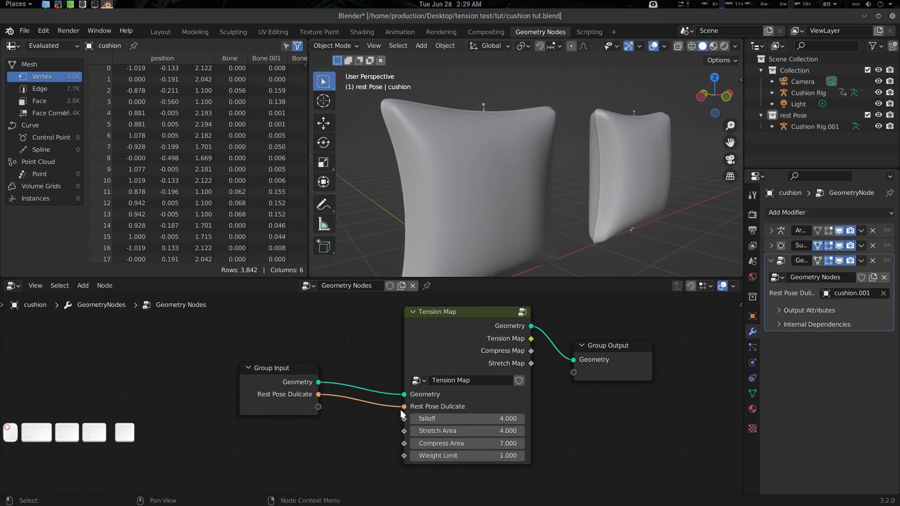
left_click_drag(406, 420, 318, 419)
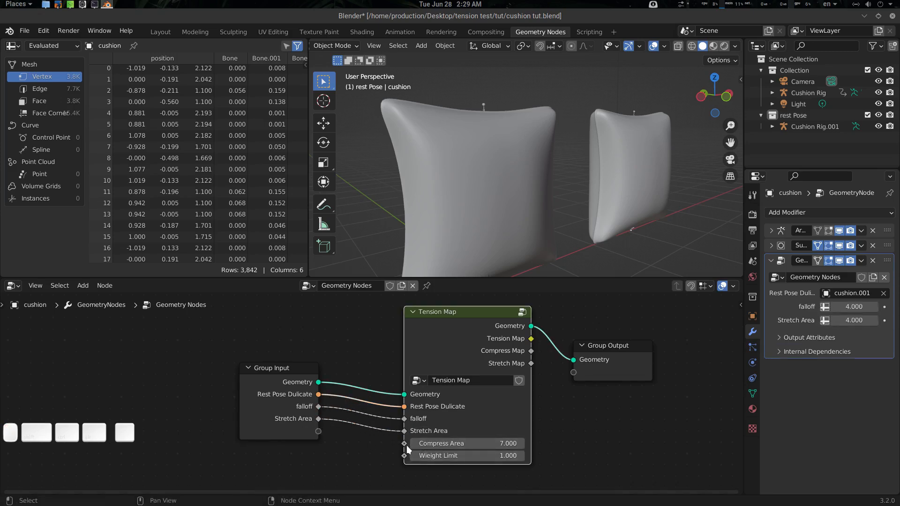
left_click_drag(403, 443, 318, 431)
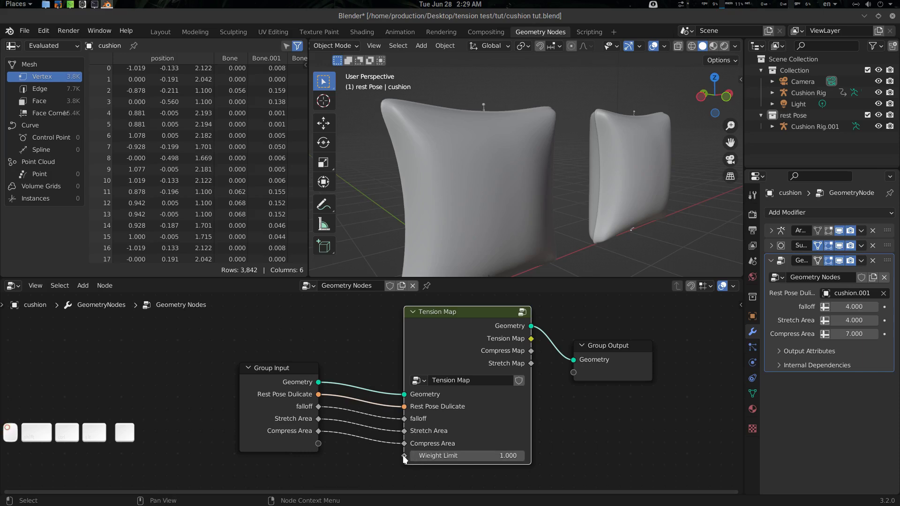
left_click_drag(404, 455, 318, 443)
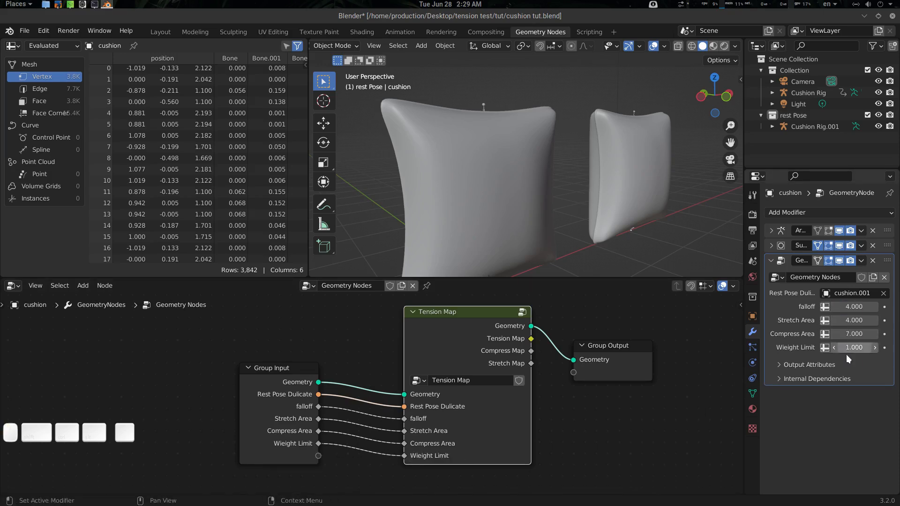
Move the Group Output node farther away and link the Tension Map, Compress Map and Stretch Map outputs to it.
middle_click_drag(613, 380, 501, 372)
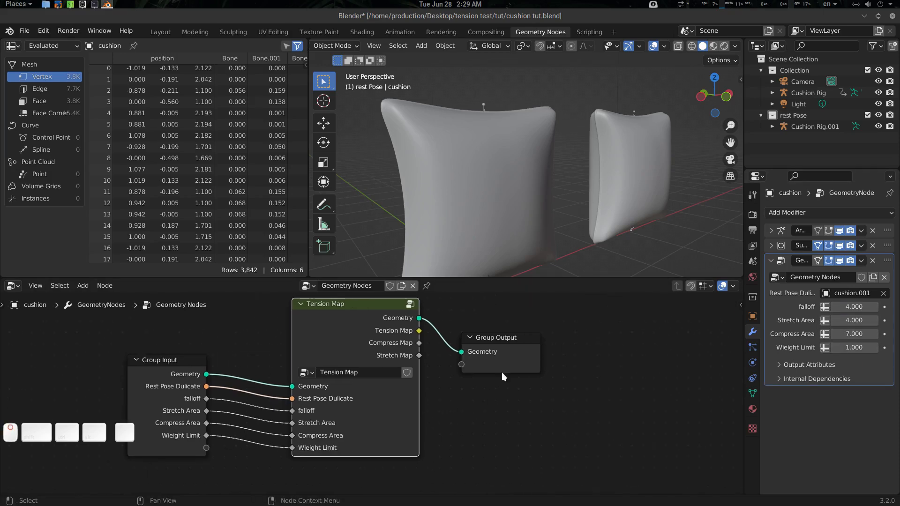
left_click_drag(511, 347, 590, 336)
middle_click_drag(454, 352, 450, 373)
left_click_drag(415, 350, 535, 374)
left_click_drag(415, 363, 537, 384)
left_click_drag(415, 375, 535, 398)
Show the modifier's output attributes and name the Tension Map attribute tension.
left_click(845, 366)
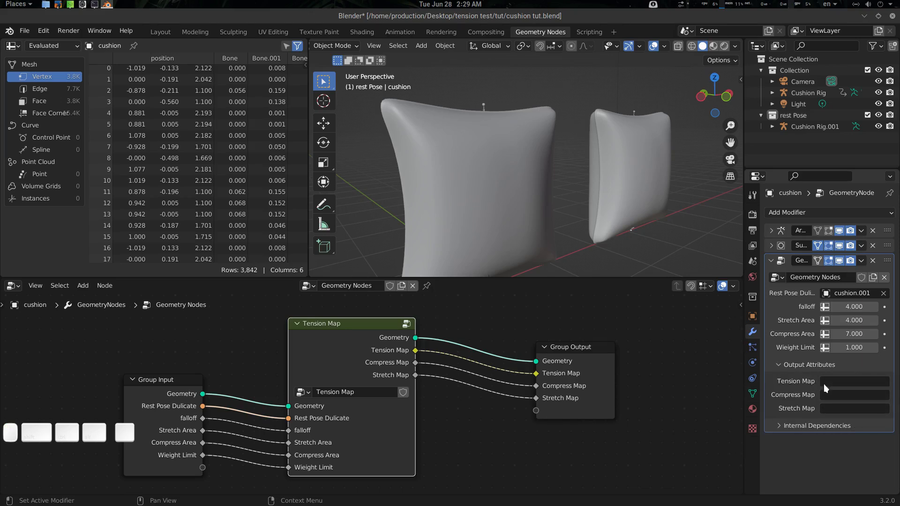
left_click(842, 379)
left_click(792, 390)
left_click(834, 383)
type("tension")
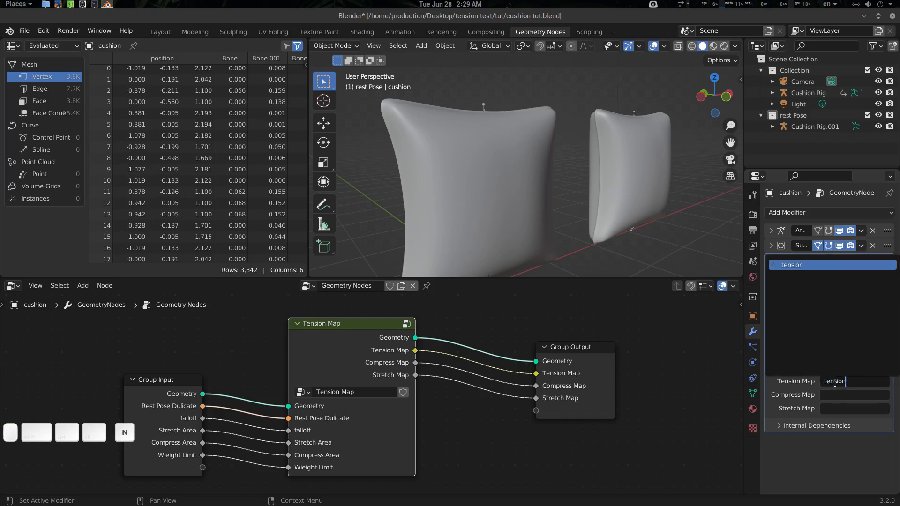
key("Return")
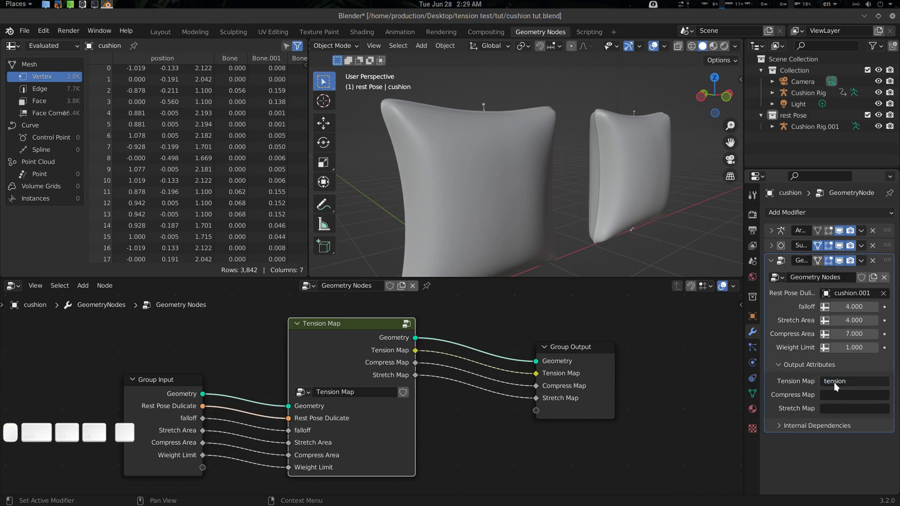
Name the Compress Map output attribute compress and the Stretch Map output attribute stretch.
left_click(855, 392)
type("co")
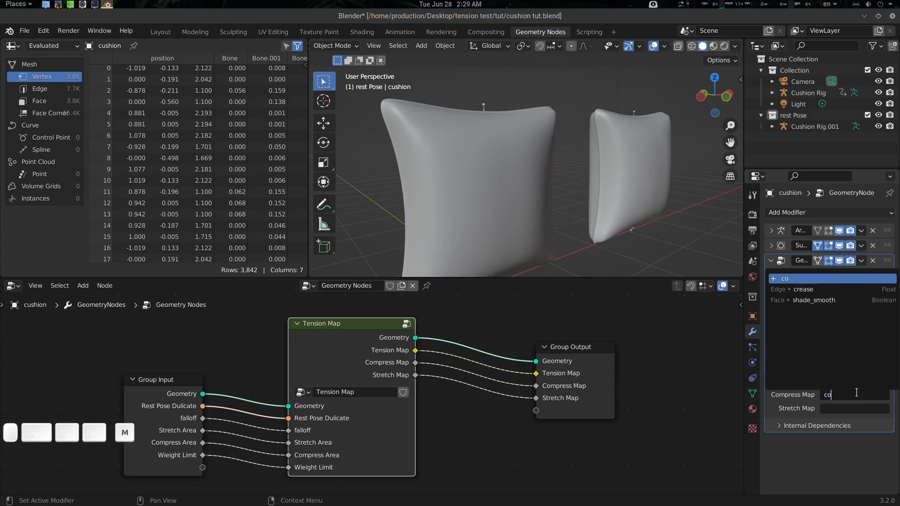
type("mpress")
key("Return")
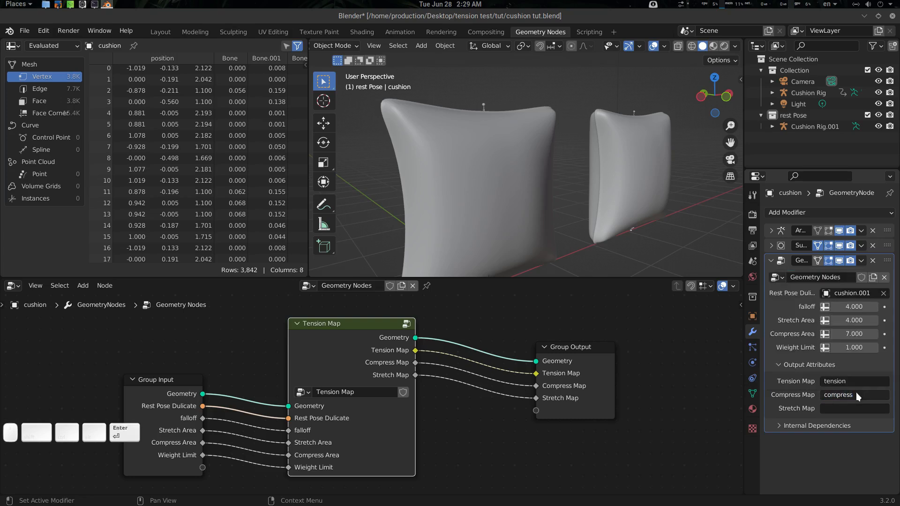
left_click(857, 406)
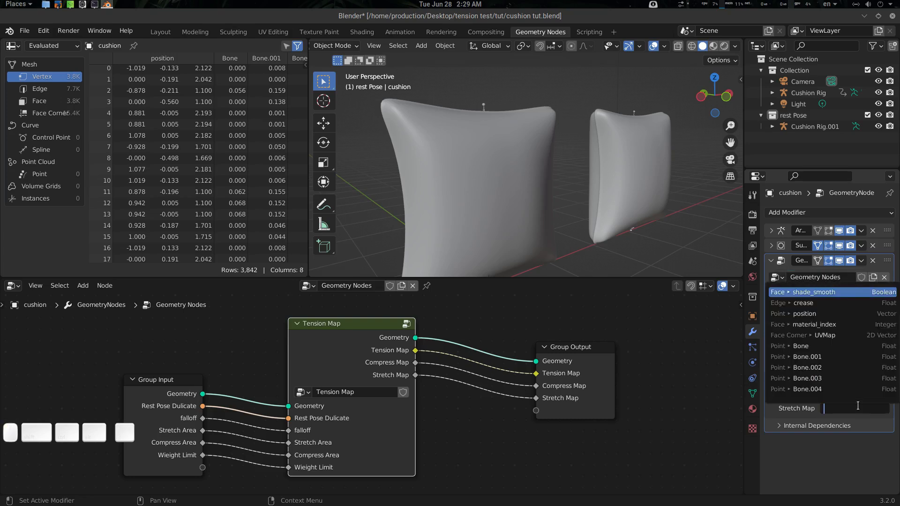
type("stretch")
key("Return")
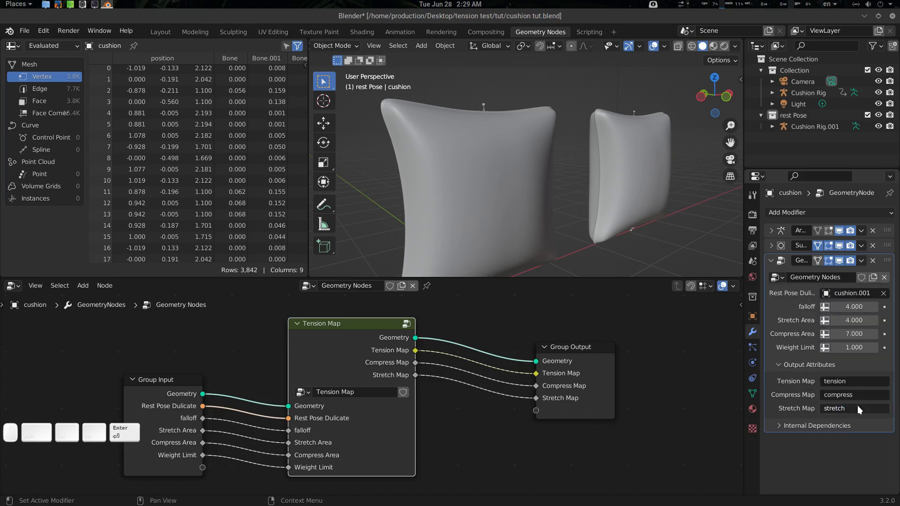
Return to the Layout workspace, then hide the rest Pose collection and collapse it in the outliner.
middle_click_drag(569, 389, 558, 393)
scroll(436, 372, "down", 2)
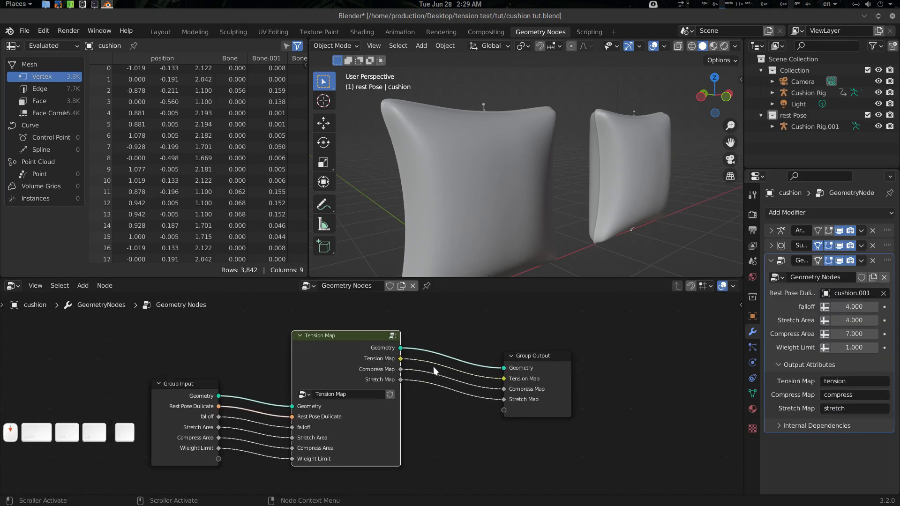
middle_click_drag(433, 372, 519, 362)
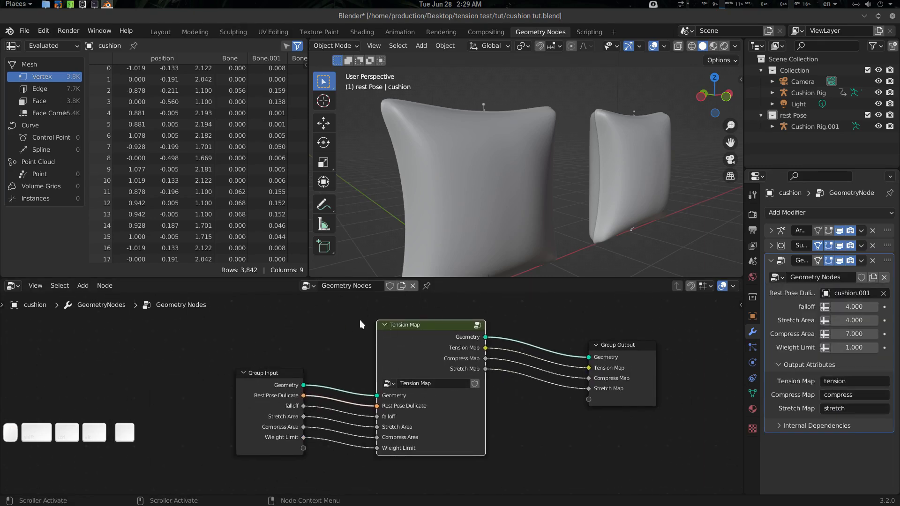
left_click(160, 31)
scroll(341, 237, "up", 1)
middle_click_drag(370, 234, 389, 226, "shift")
scroll(370, 238, "down", 1)
scroll(387, 239, "down", 1)
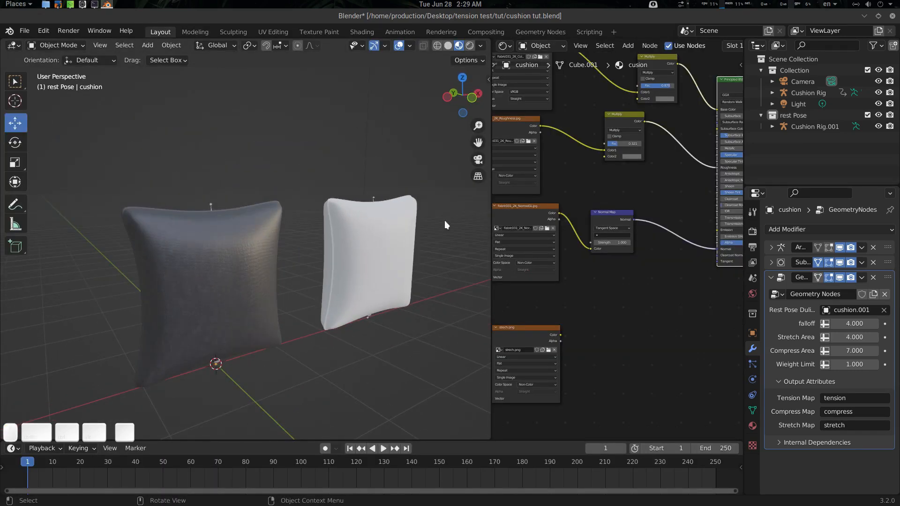
left_click(879, 115)
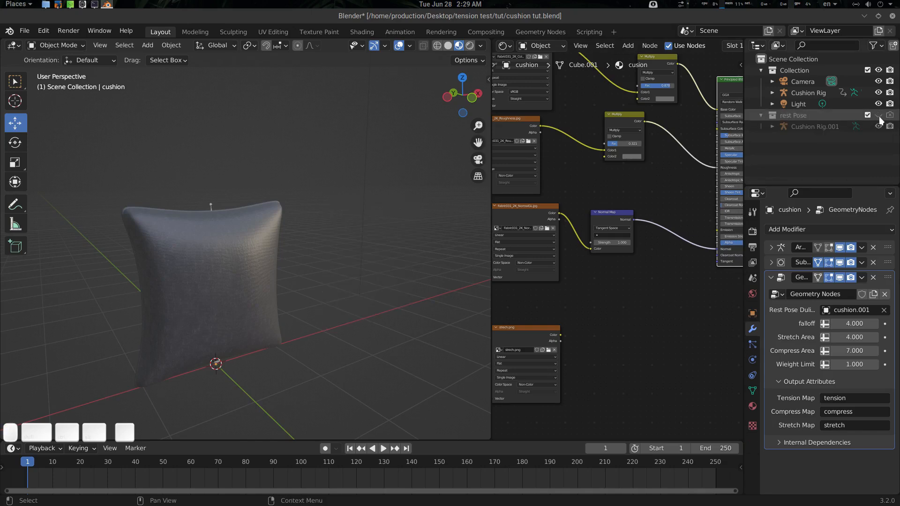
left_click(760, 114)
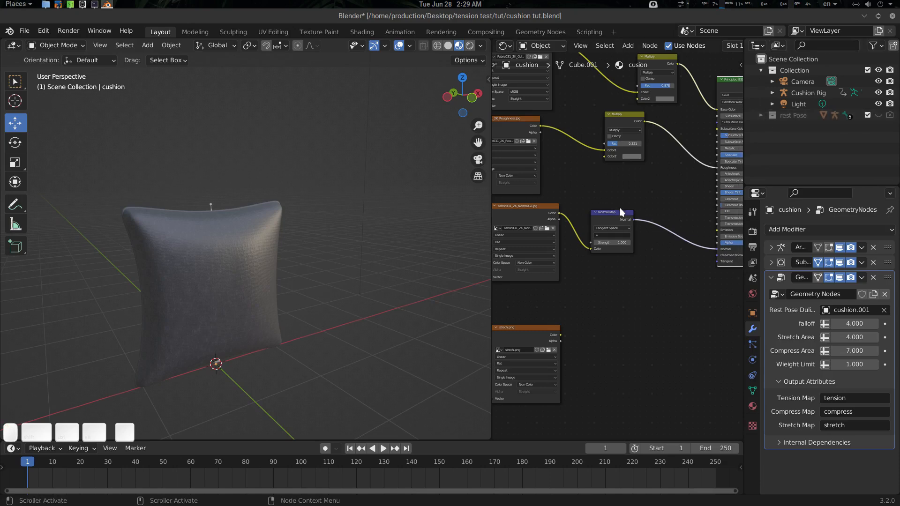
Save the project as a new file named cushion tut1.blend.
middle_click_drag(622, 208, 655, 207)
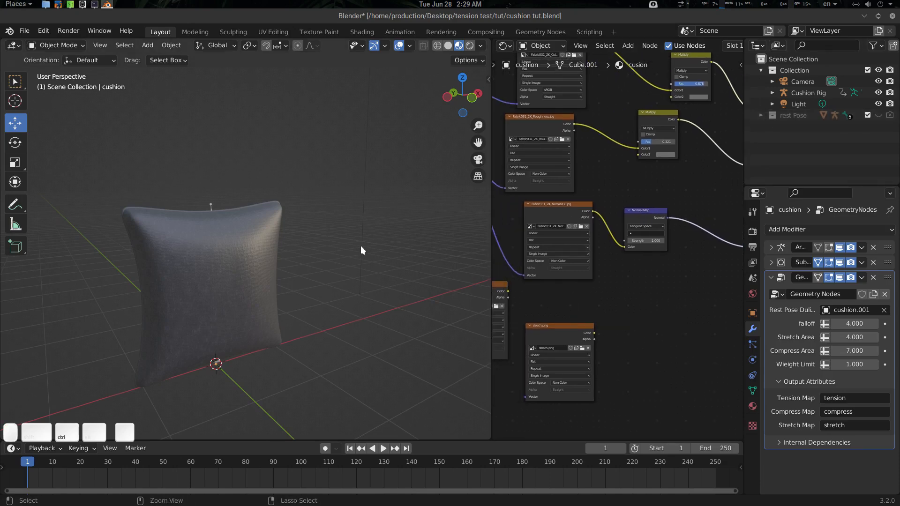
key("ctrl+shift+s")
type("1.blend")
key("Return")
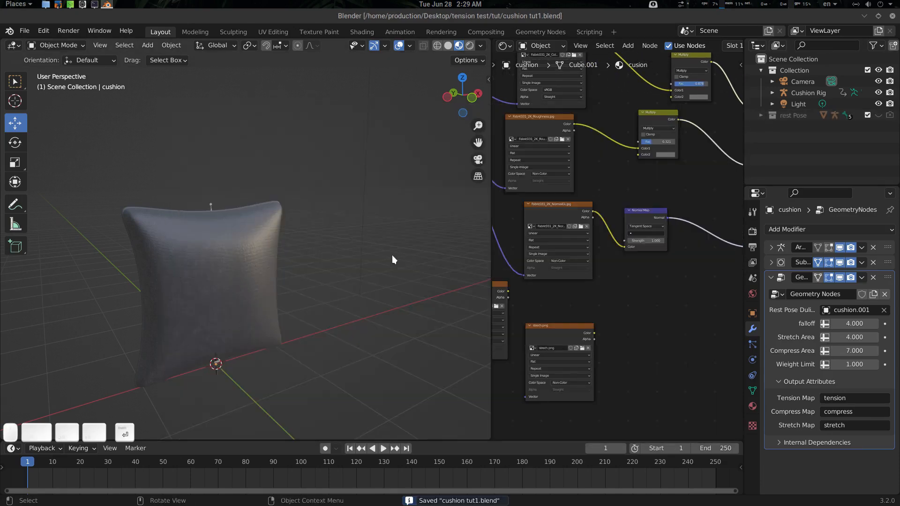
Select the cushion and enlarge the shader editor area beside the 3D viewport.
scroll(317, 274, "up", 2)
scroll(318, 282, "down", 1)
middle_click_drag(319, 282, 330, 270, "shift")
left_click(301, 228)
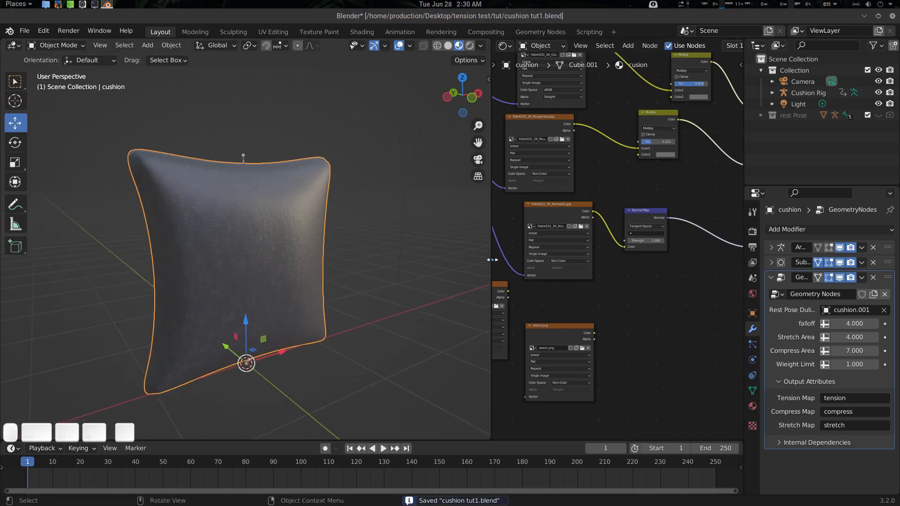
left_click_drag(491, 263, 373, 272)
middle_click_drag(604, 282, 564, 288)
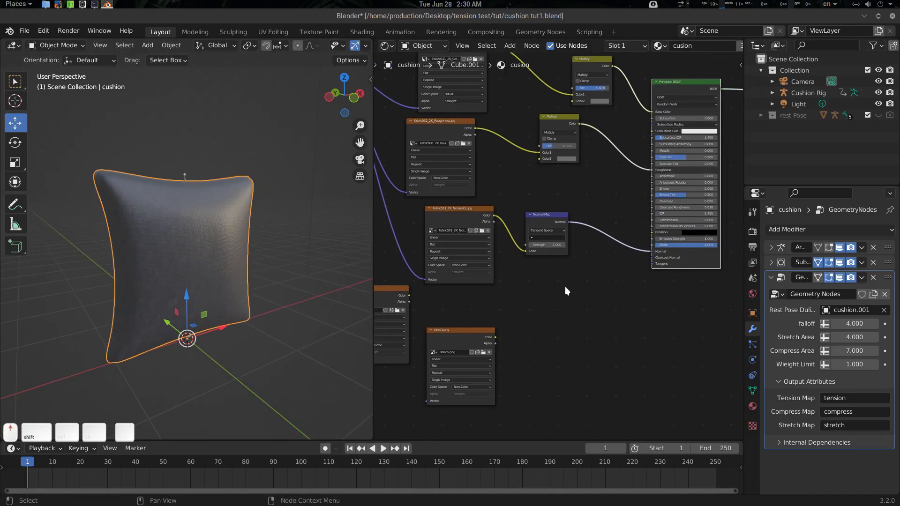
Add an Attribute node to the cushion material, below the fabric's Normal Map node.
scroll(564, 288, "up", 2)
middle_click_drag(550, 217, 530, 281)
scroll(510, 334, "down", 4, "shift")
key("shift+a")
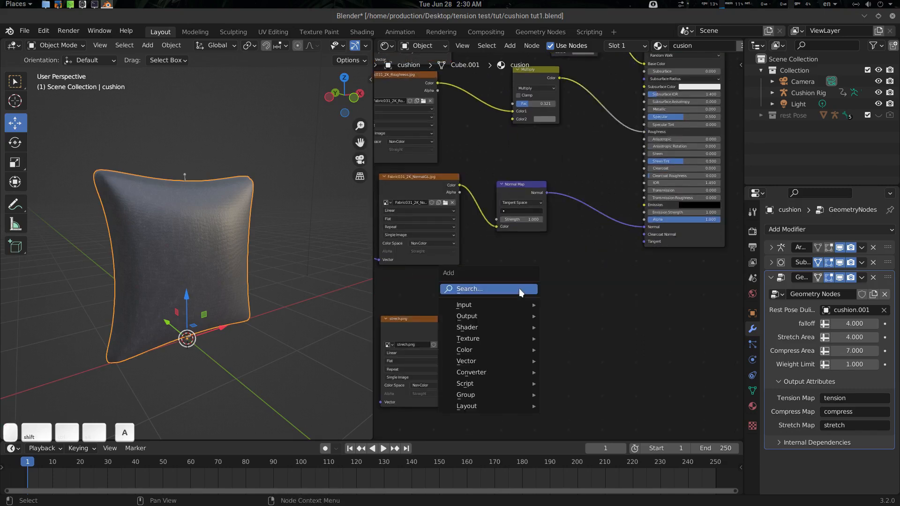
left_click(518, 288)
type("attr")
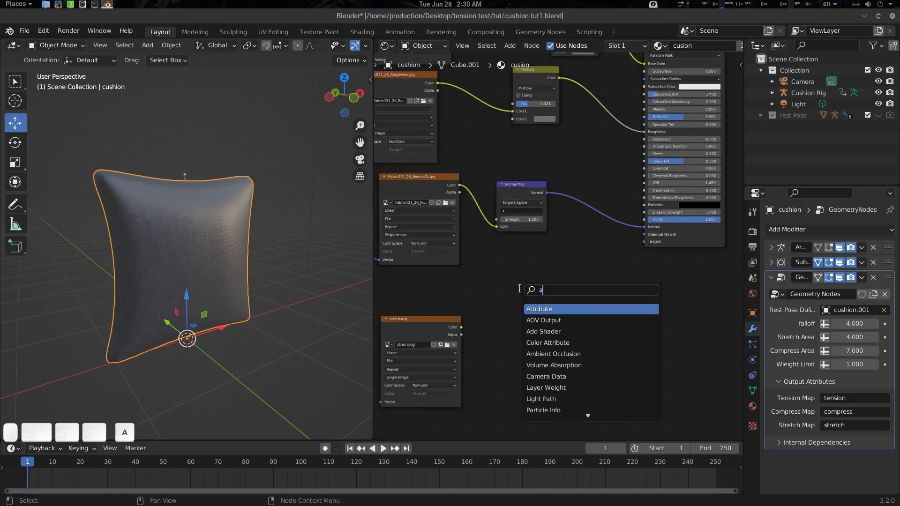
key("Return")
left_click(519, 288)
Reposition the Attribute node below the Normal Map node and duplicate it twice, stacking the copies underneath.
scroll(595, 317, "up", 3)
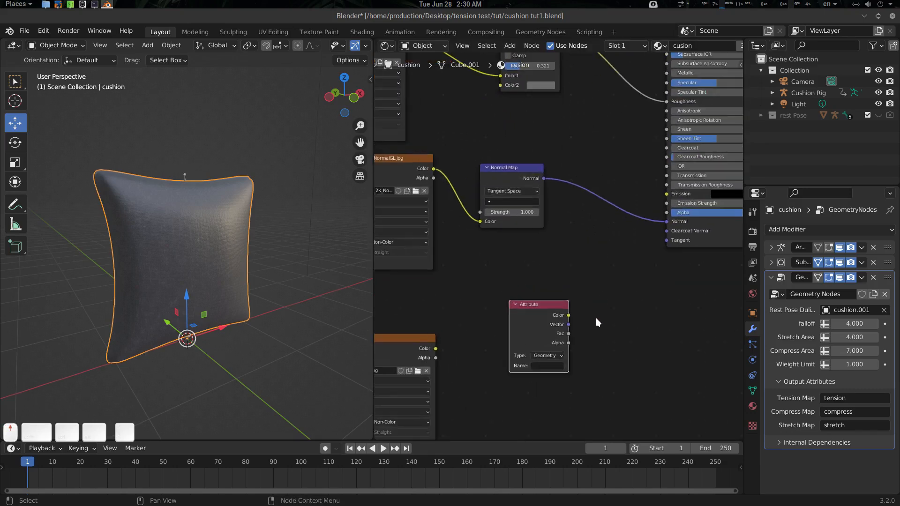
scroll(533, 258, "down", 3, "shift")
left_click_drag(533, 258, 546, 214)
key("shift+d")
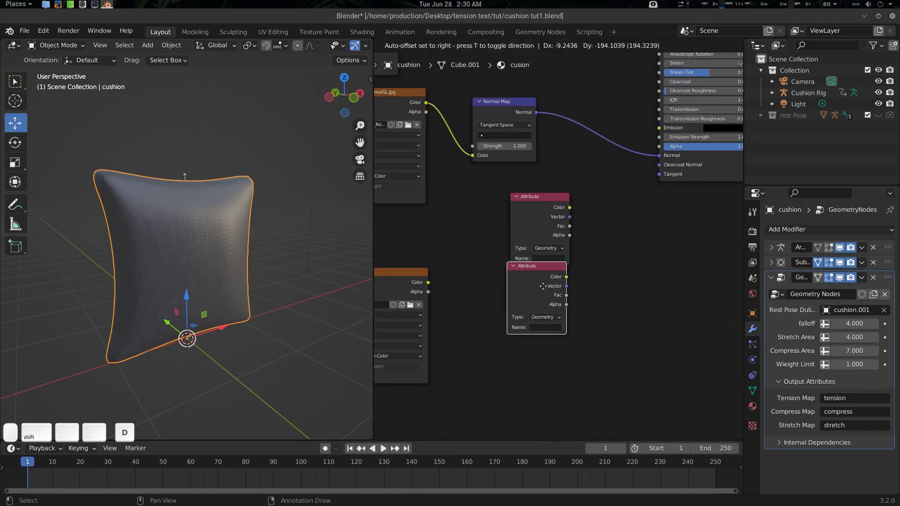
left_click(547, 294)
key("shift+d")
left_click(550, 401)
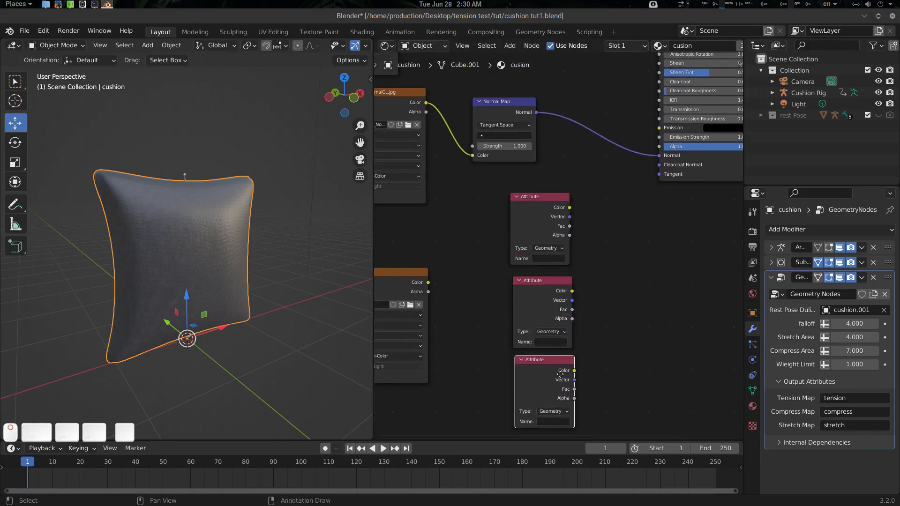
Name the three Attribute nodes tension, compress and stretch, matching the modifier's output attributes.
scroll(586, 375, "up", 2)
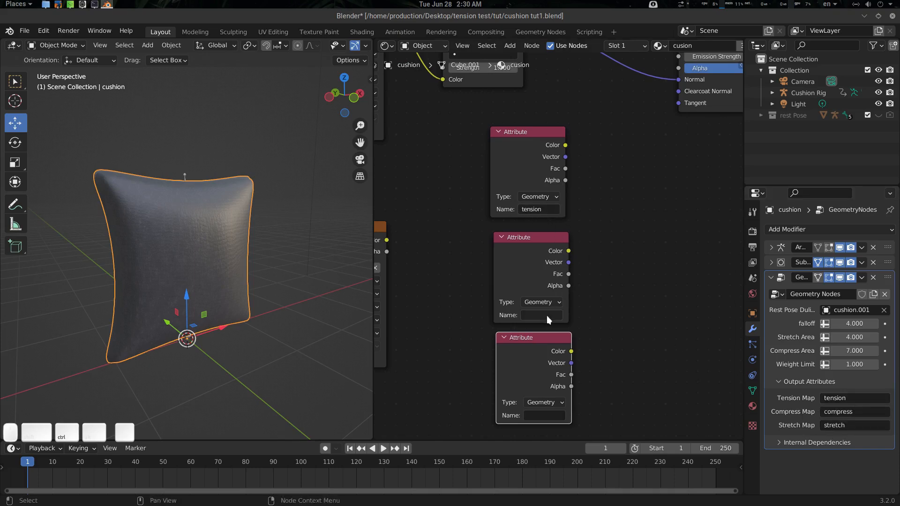
key("ctrl+c")
key("ctrl+v")
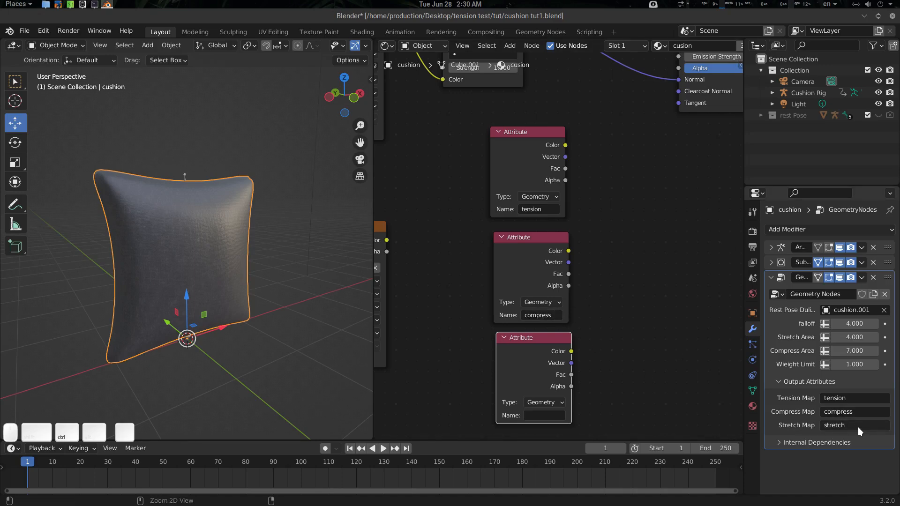
Preview the tension Attribute node on the cushion and scrub the animation to frame 26.
scroll(607, 299, "up", 4, "shift")
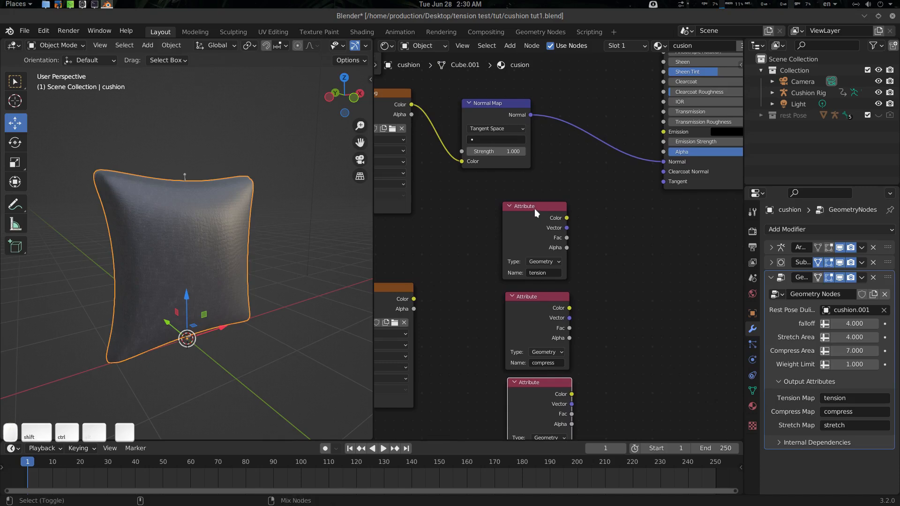
left_click(534, 209, "ctrl+shift")
middle_click_drag(262, 309, 272, 291)
left_click_drag(33, 461, 97, 467)
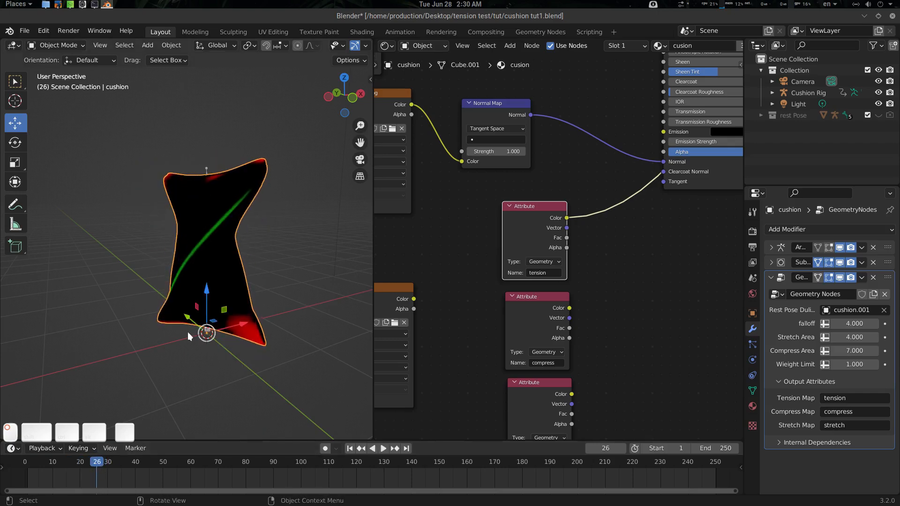
Scrub the animation to frame 69 and examine the tension colors on the bent cushion.
middle_click_drag(188, 331, 207, 361)
left_click_drag(126, 465, 215, 465)
middle_click_drag(253, 398, 267, 323)
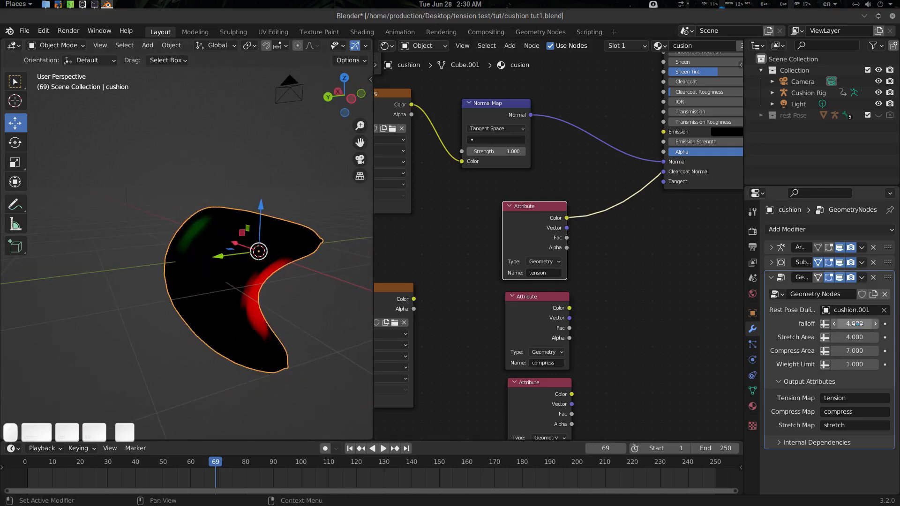
Tune the tension map modifier by setting falloff to 4.640, Stretch Area to 3.420 and Compress Area to 6.970.
left_click_drag(854, 323, 876, 323)
middle_click_drag(294, 271, 234, 281)
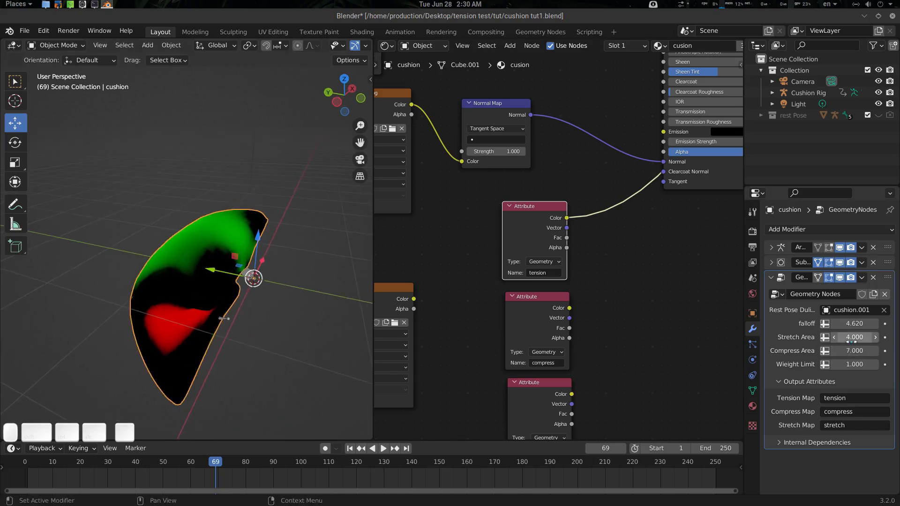
left_click_drag(854, 337, 830, 337)
mouse_move(288, 313)
middle_mouse_down()
mouse_move(259, 294)
mouse_move(291, 295)
middle_mouse_up()
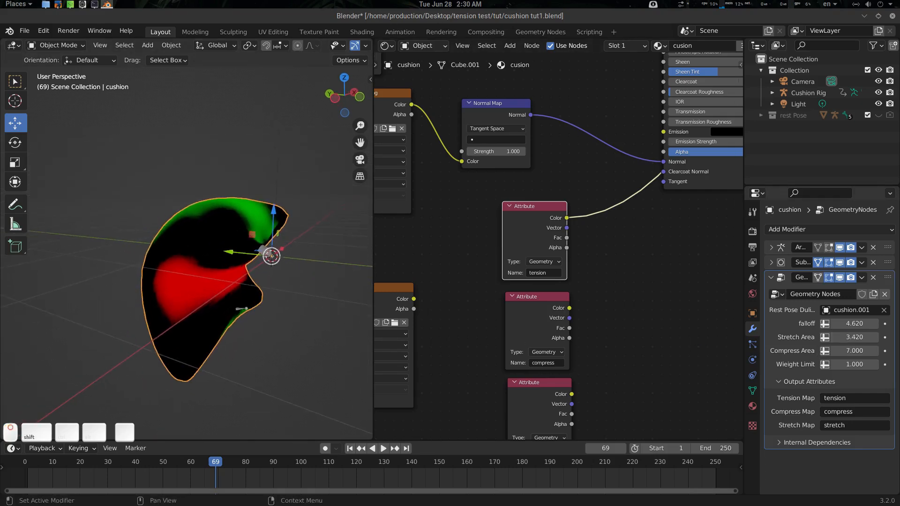
mouse_move(854, 351)
left_mouse_down()
mouse_move(864, 351)
mouse_move(850, 350)
left_mouse_up()
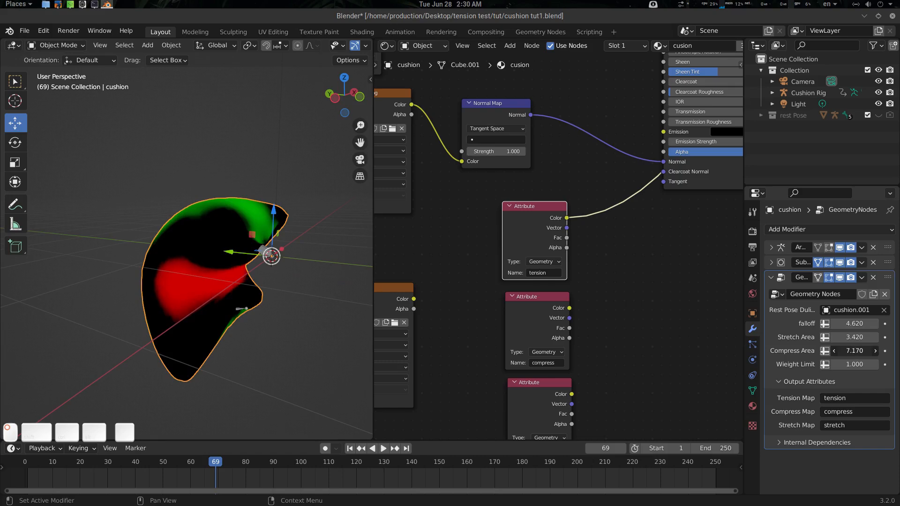
middle_click_drag(252, 267, 279, 281)
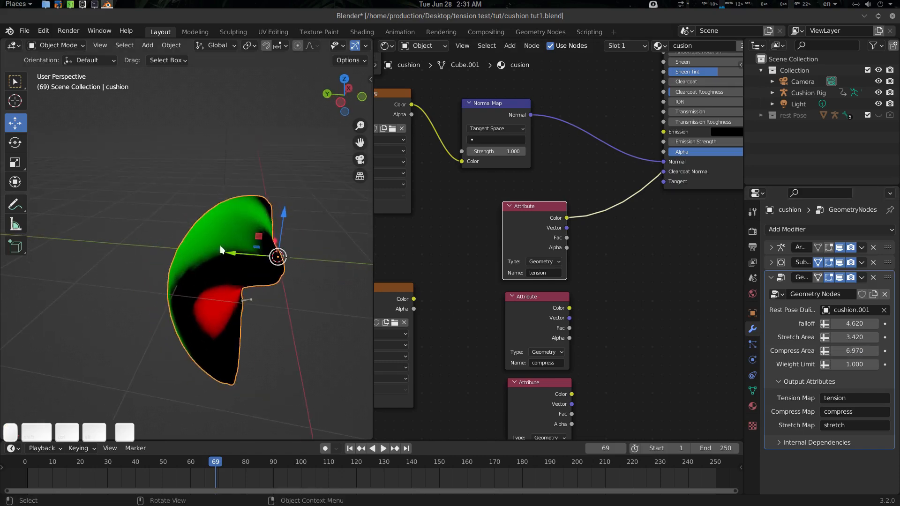
middle_click_drag(224, 311, 226, 310)
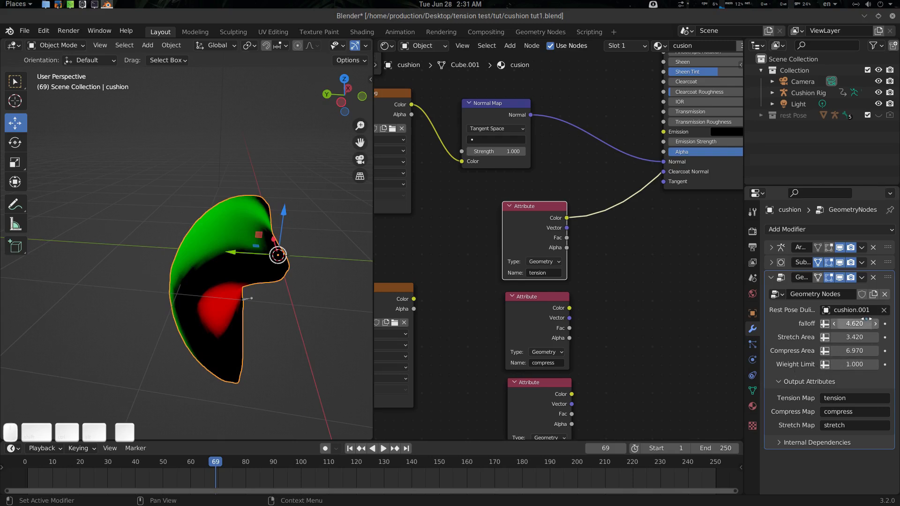
left_click_drag(854, 323, 856, 324)
Preview the compress and stretch Attribute nodes on the cushion in turn and set the modifier's falloff to 4.650.
scroll(559, 294, "down", 2)
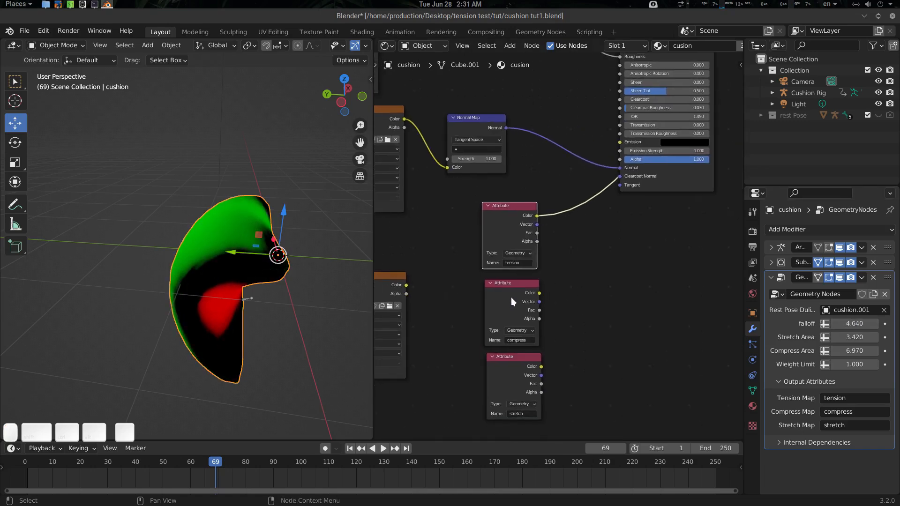
left_click(514, 289, "ctrl+shift")
middle_click_drag(277, 299, 189, 265)
left_click(512, 360, "ctrl+shift")
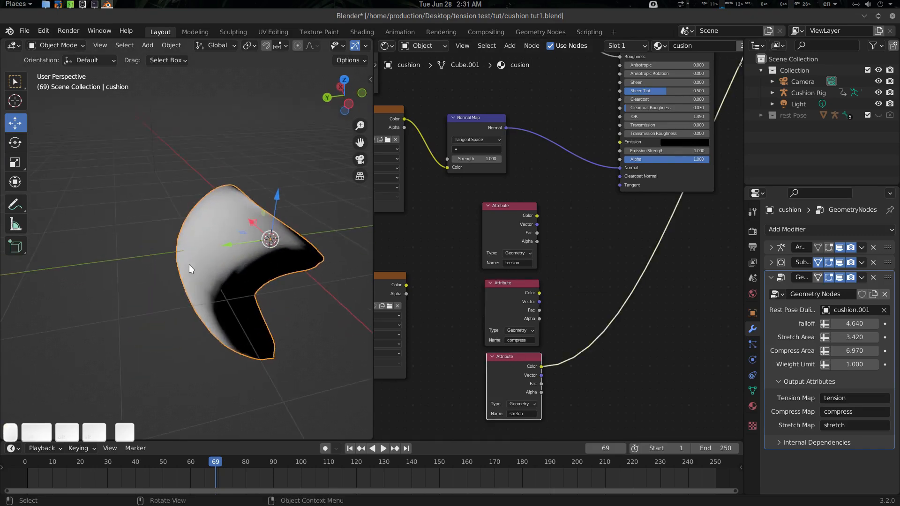
middle_click_drag(242, 278, 253, 280)
left_click_drag(854, 324, 856, 323)
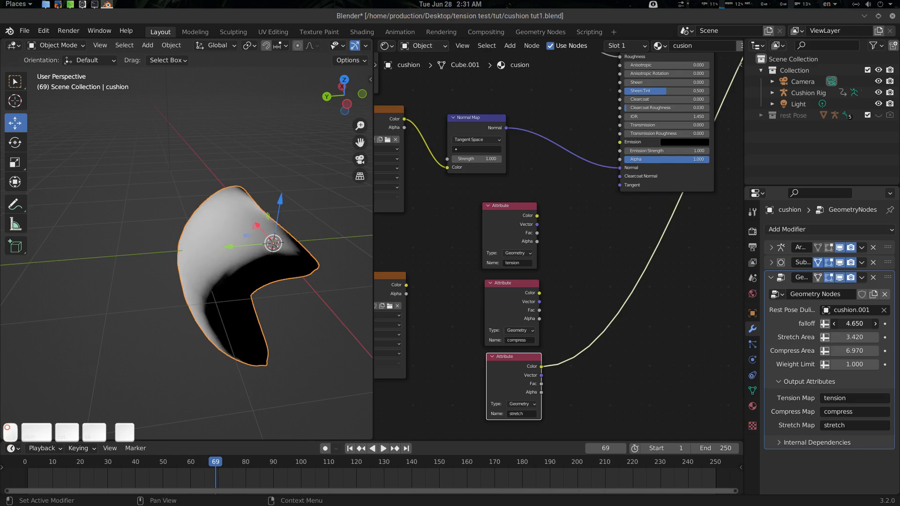
Preview the Principled BSDF on the cushion again and move that node farther away from the texture nodes.
scroll(581, 269, "down", 2)
middle_click_drag(581, 269, 523, 342)
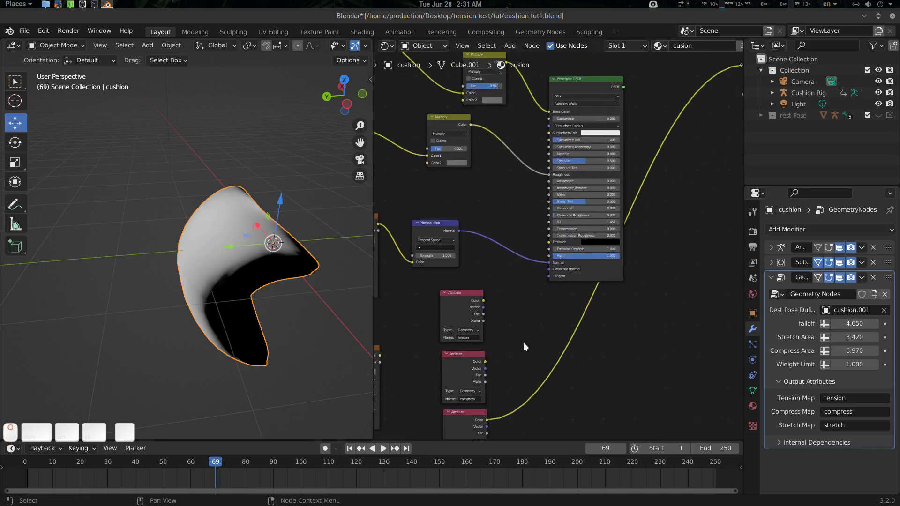
left_click(605, 267, "ctrl+shift")
key("g")
left_click(723, 121)
middle_click_drag(555, 232, 621, 180)
scroll(566, 251, "up", 2)
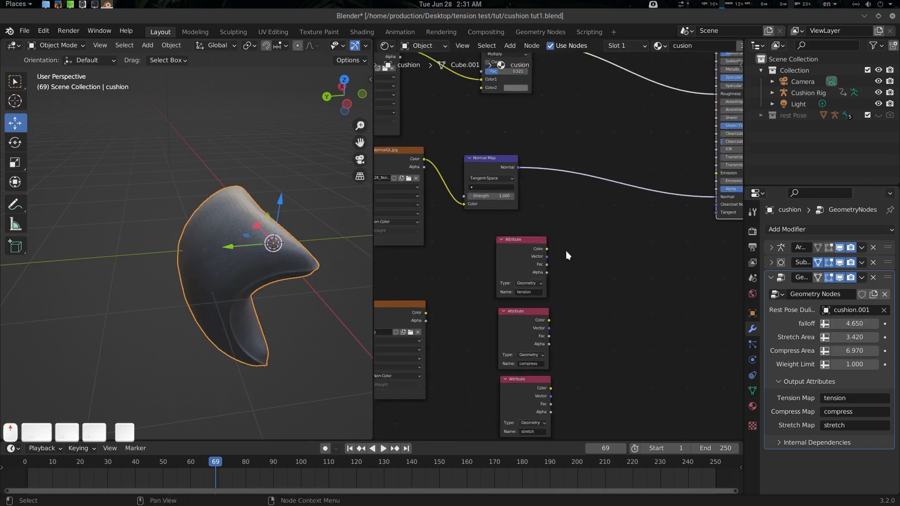
Move the three Attribute nodes together further down to free space below the Normal Map node.
middle_click_drag(566, 251, 571, 237)
left_click_drag(528, 303, 526, 305)
left_click_drag(592, 225, 510, 407)
left_click_drag(523, 254, 498, 355)
left_click(556, 252)
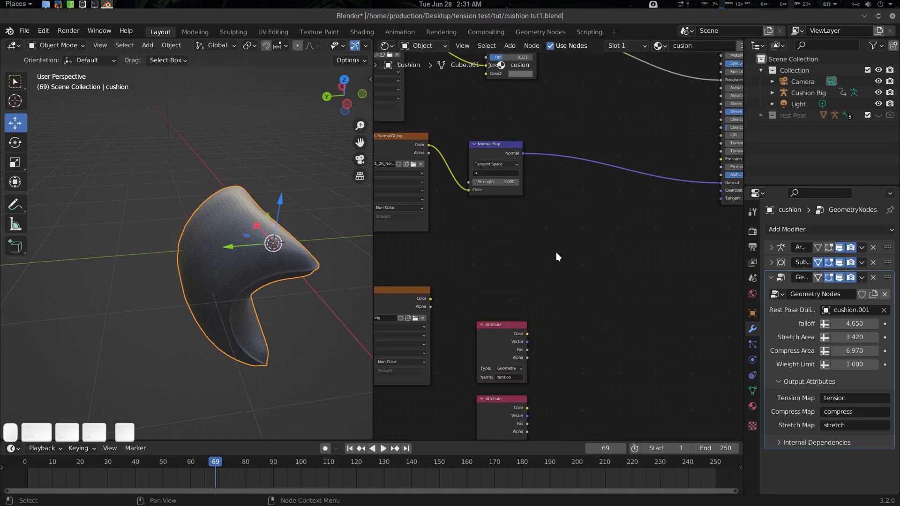
Maximize the node editor, move the Normal Map node toward the Principled BSDF and restore the normal layout.
scroll(556, 252, "down", 2)
key("ctrl+space")
middle_click_drag(469, 201, 590, 349)
scroll(579, 339, "up", 1)
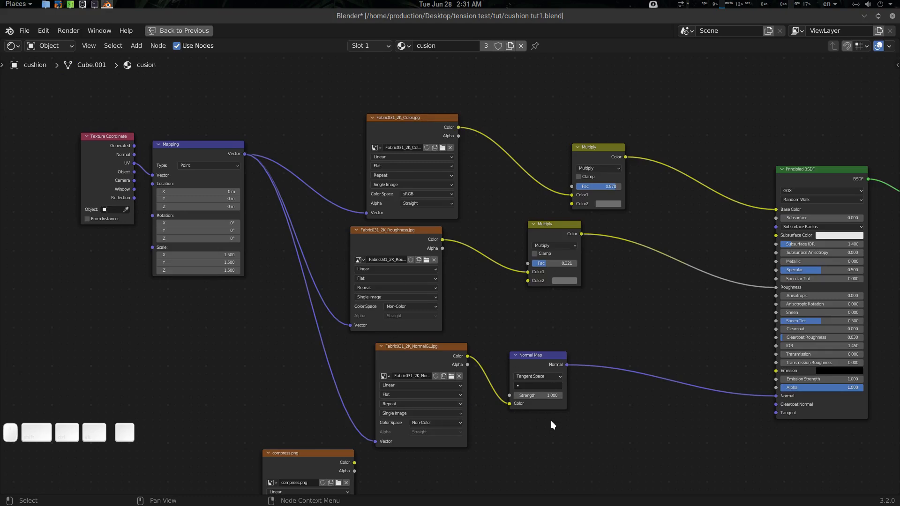
middle_click_drag(550, 421, 416, 366)
left_click_drag(411, 303, 541, 318)
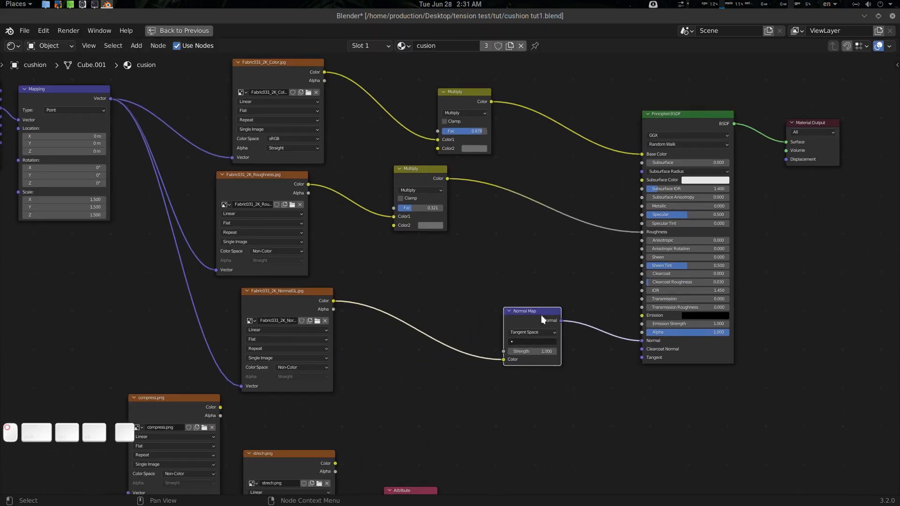
middle_click_drag(327, 310, 350, 304)
key("ctrl+space")
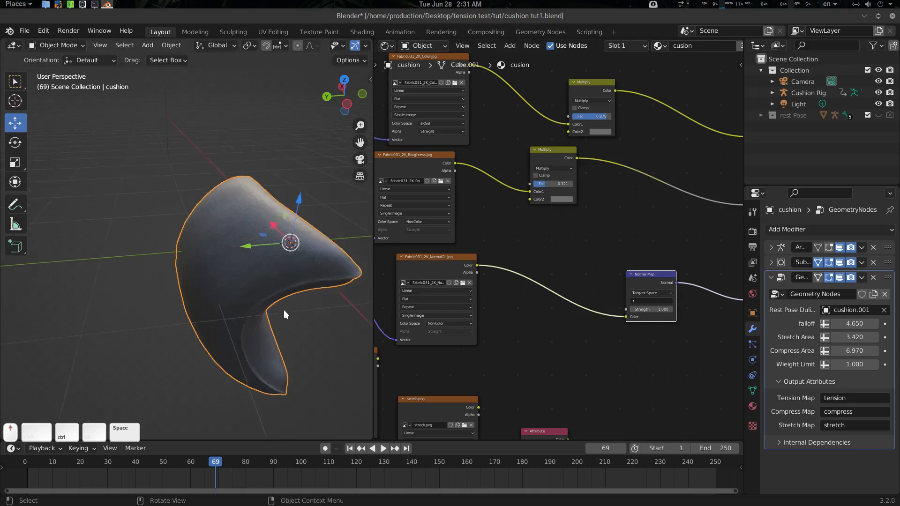
Try a higher Normal Map Strength on the fabric weave and return it to 1.000.
scroll(262, 302, "up", 6)
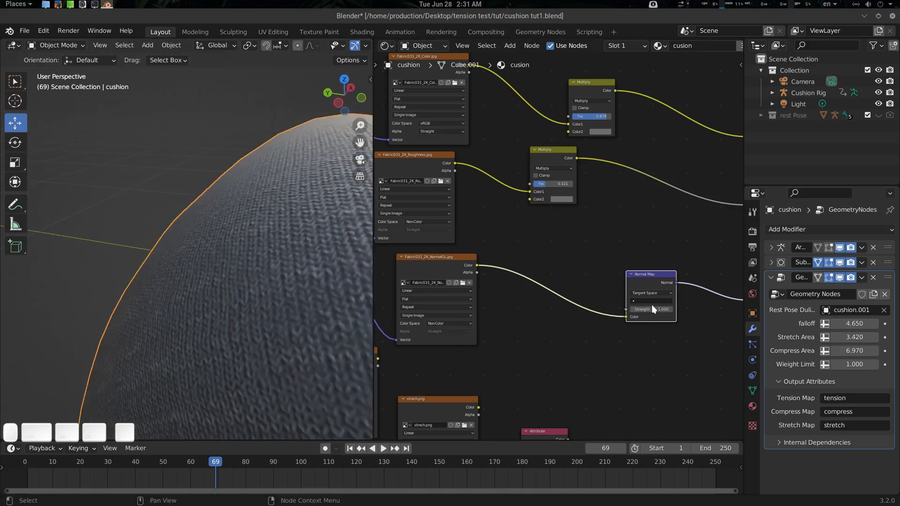
mouse_move(653, 310)
left_mouse_down()
mouse_move(665, 309)
mouse_move(652, 308)
left_mouse_up()
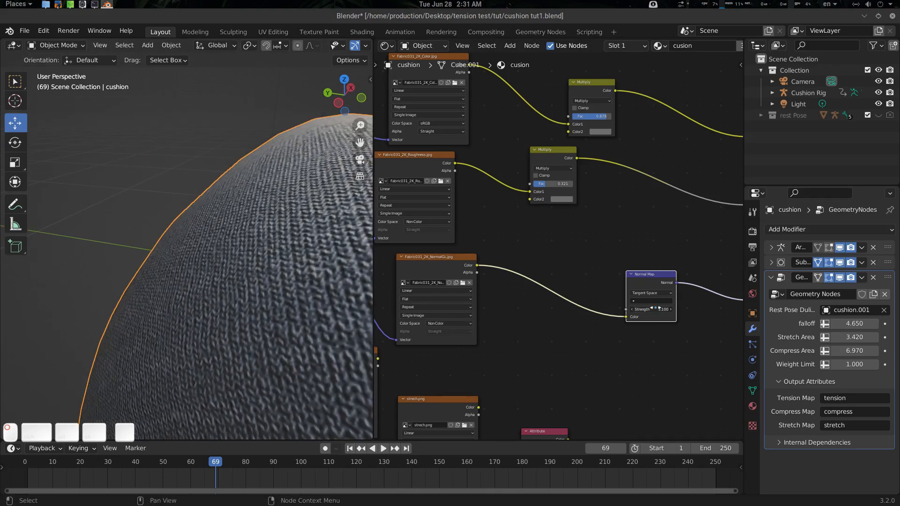
type("1.1")
key("Return")
Move the Normal Map node closer to the Principled BSDF and place the strech.png texture node above the tension Attribute node.
middle_click_drag(625, 343, 552, 308)
left_click_drag(580, 239, 617, 238)
middle_click_drag(565, 290, 683, 263)
scroll(539, 335, "up", 1)
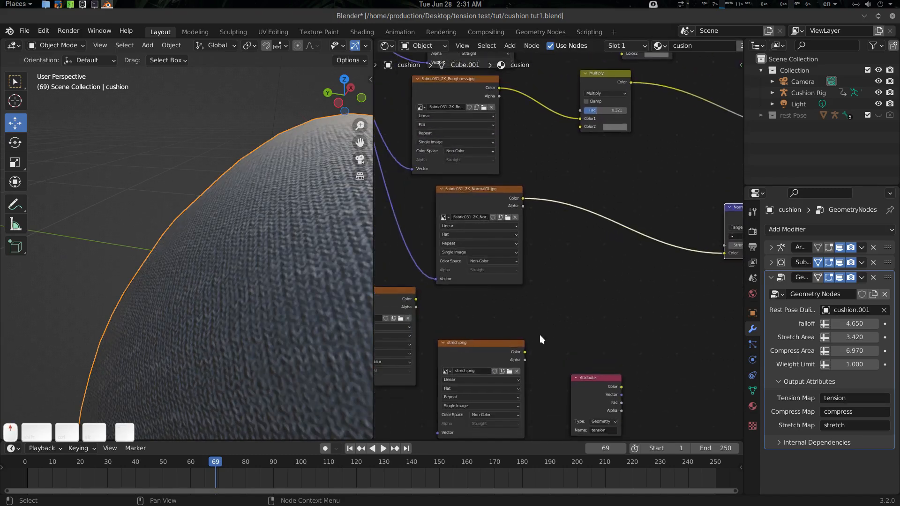
middle_click_drag(539, 334, 531, 322)
left_click_drag(488, 332, 598, 253)
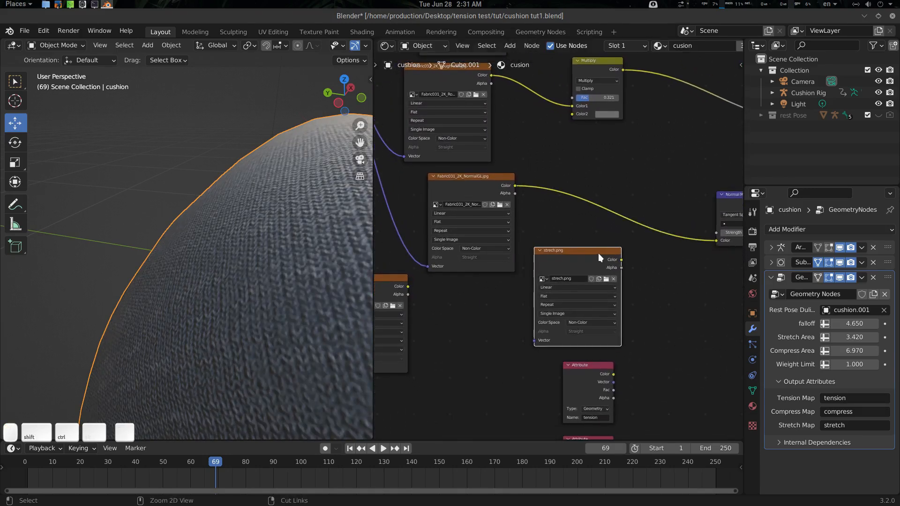
Connect the strech.png texture's Color to the Normal Map node and inspect the wrinkles on the cushion.
scroll(423, 296, "down", 1)
scroll(259, 322, "down", 6)
middle_click_drag(254, 320, 230, 291)
scroll(654, 297, "up", 3)
middle_click_drag(655, 299, 538, 318)
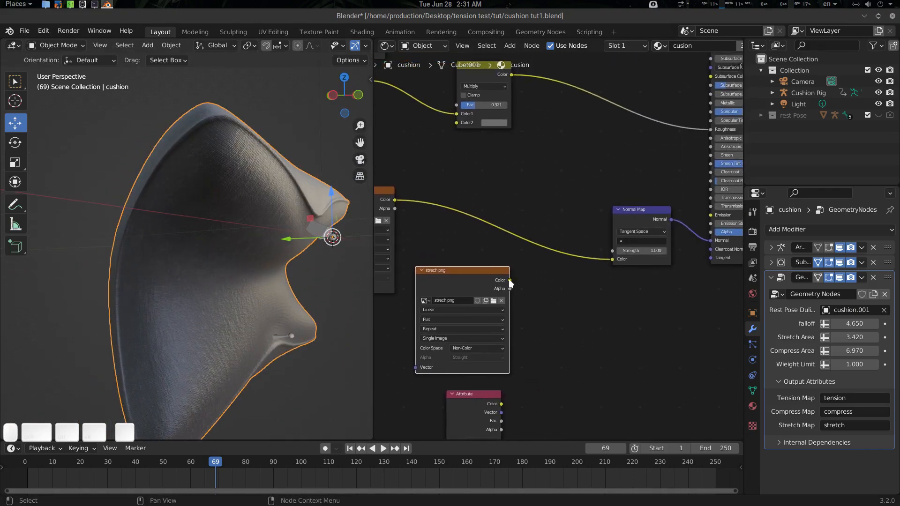
left_click_drag(619, 259, 619, 258)
middle_click_drag(269, 300, 315, 225)
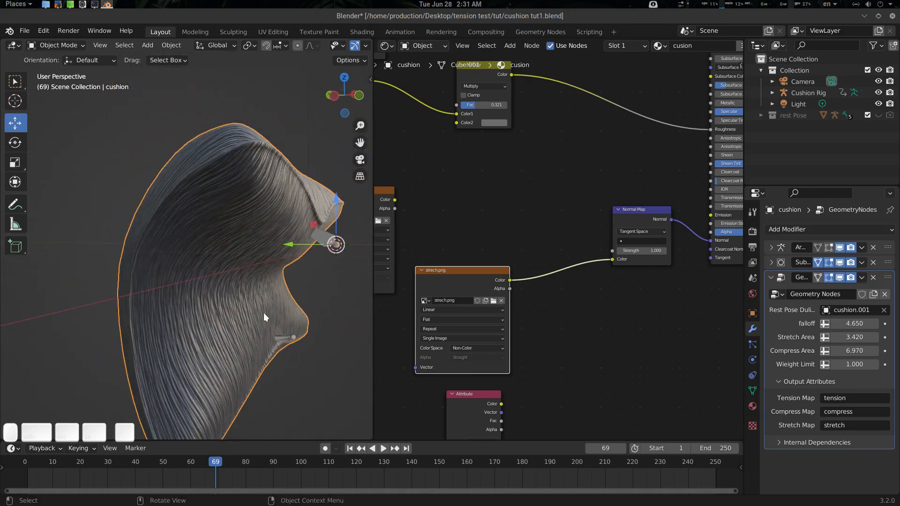
Move the compress.png texture node below the fabric normal texture and connect its Color to the Normal Map to inspect it.
middle_click_drag(579, 319, 643, 272)
scroll(561, 312, "down", 5)
left_click_drag(395, 269, 446, 277)
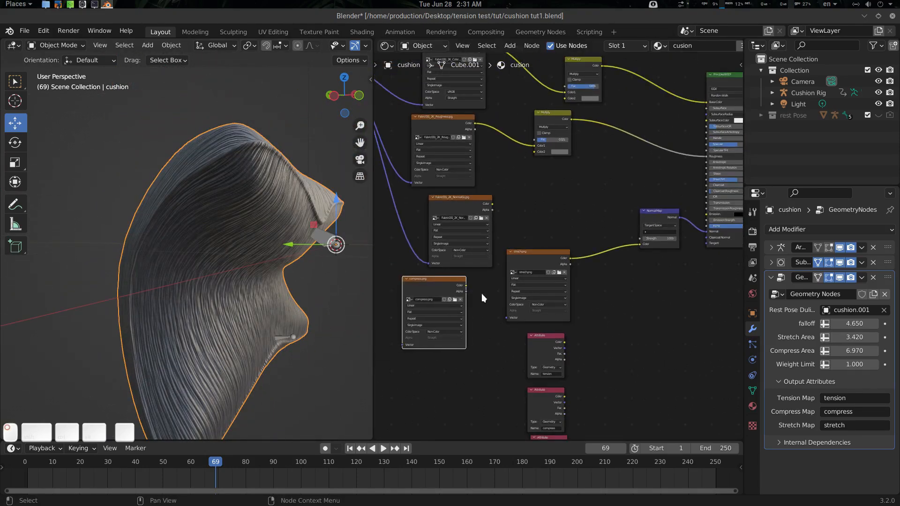
scroll(481, 294, "up", 2)
left_click_drag(469, 313, 686, 264)
middle_click_drag(220, 300, 175, 280)
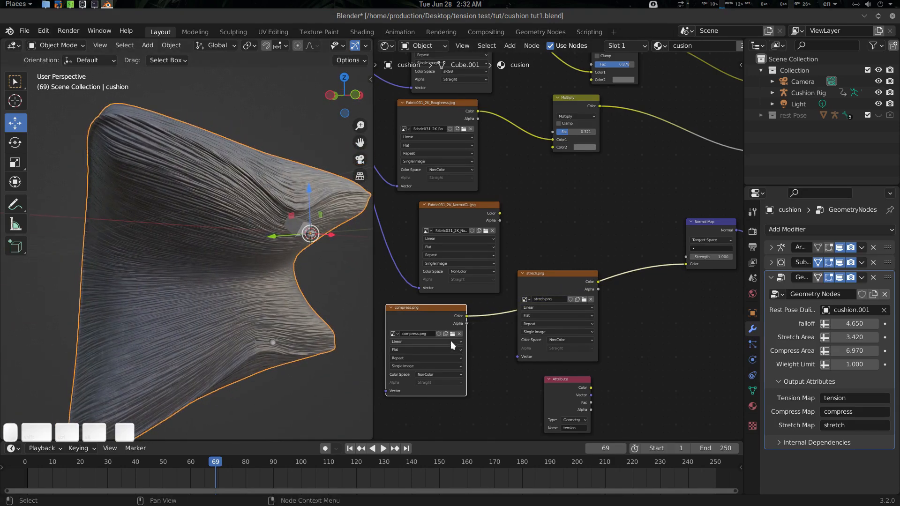
Move the strech.png texture node below compress.png and add a Mix color node below the Normal Map node.
middle_click_drag(551, 316, 541, 263)
left_click_drag(545, 234, 443, 370)
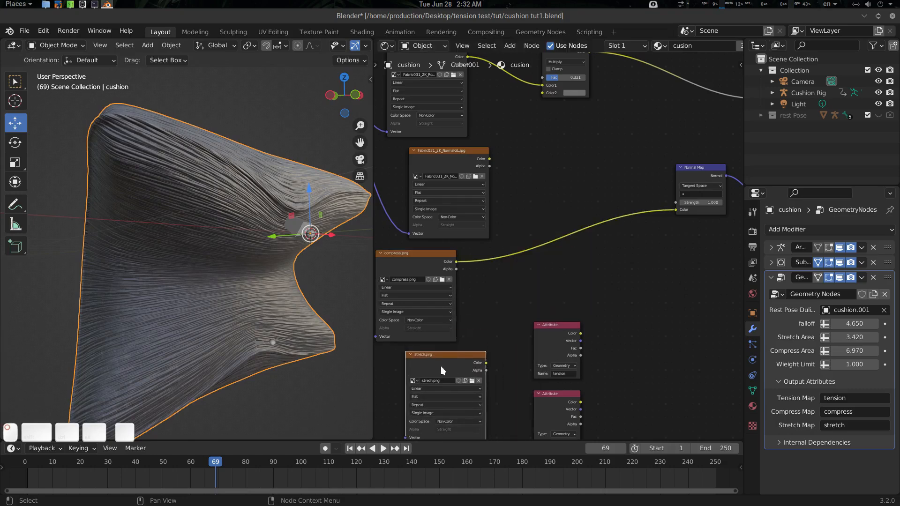
middle_click_drag(659, 279, 612, 331)
key("shift+a")
left_click(598, 314)
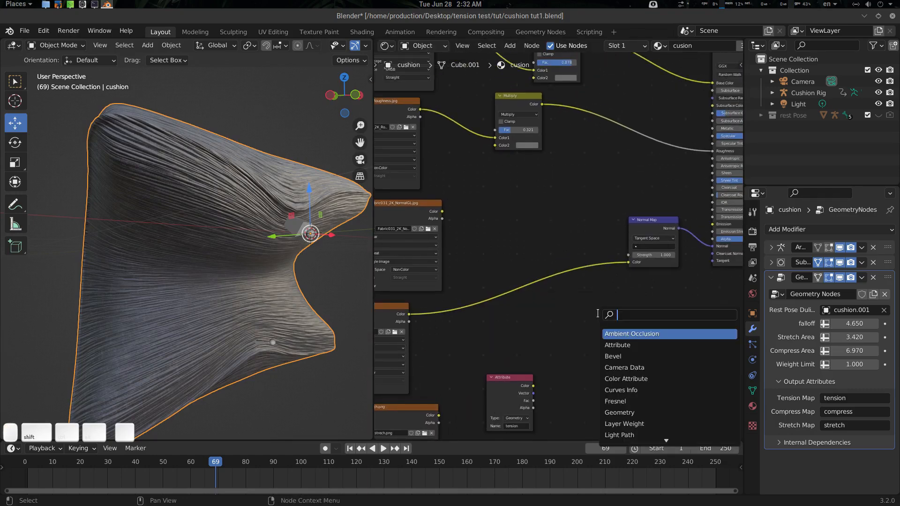
type("mix")
key("Return")
left_click(600, 317)
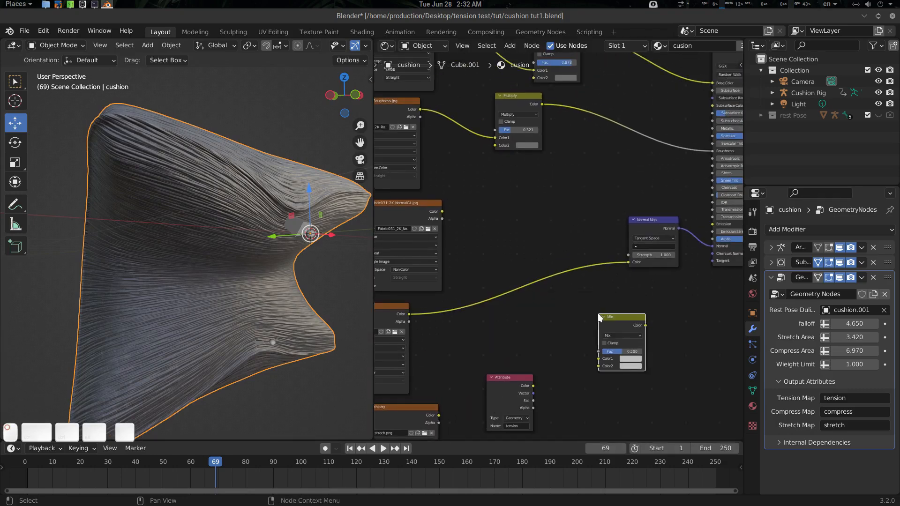
Reconnect the Fabric031_2K_NormalGL.jpg Color to the Normal Map and insert the Mix node into that link through Color1.
left_click_drag(443, 211, 629, 263)
mouse_move(618, 324)
left_mouse_down()
mouse_move(524, 254)
mouse_move(527, 232)
left_mouse_up()
scroll(609, 281, "up", 3)
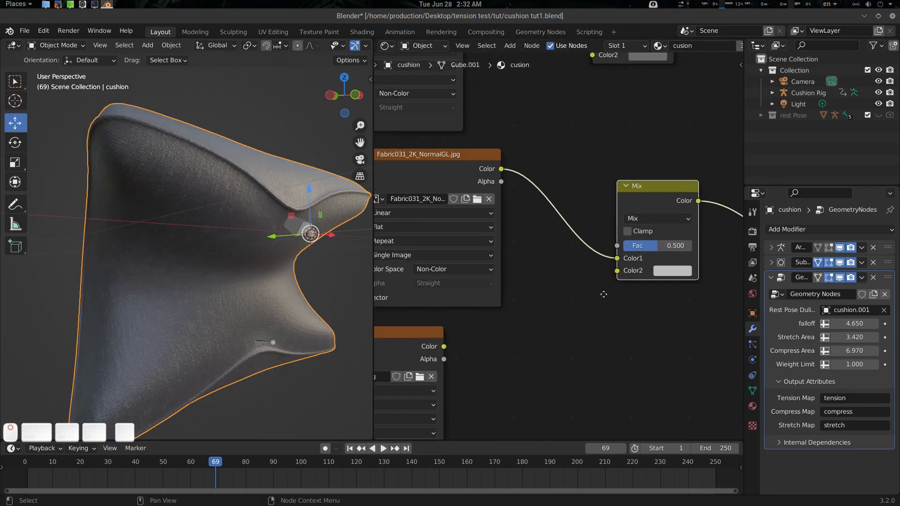
scroll(595, 297, "down", 3)
middle_click_drag(586, 299, 615, 287)
middle_click_drag(491, 315, 515, 292)
Move the compress.png texture node closer to the Mix node and connect its Color to Color2.
left_click_drag(464, 283, 500, 274)
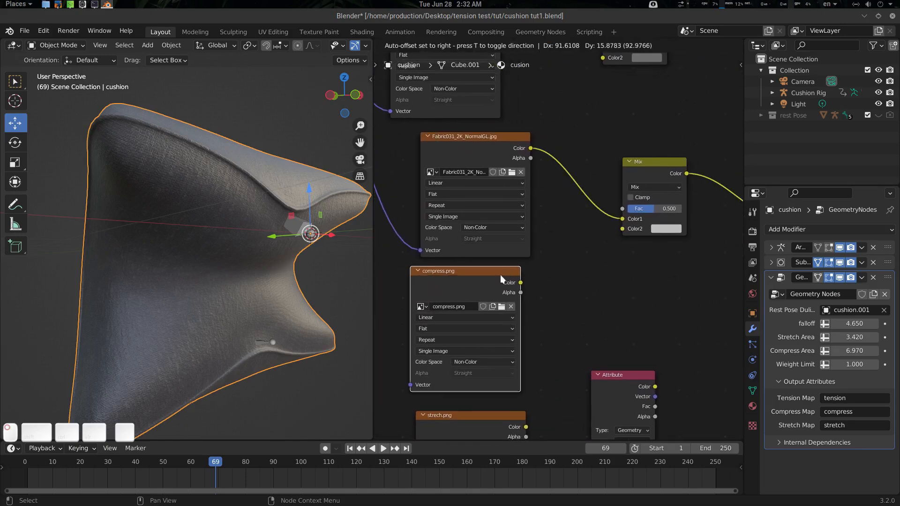
middle_click_drag(526, 283, 499, 297)
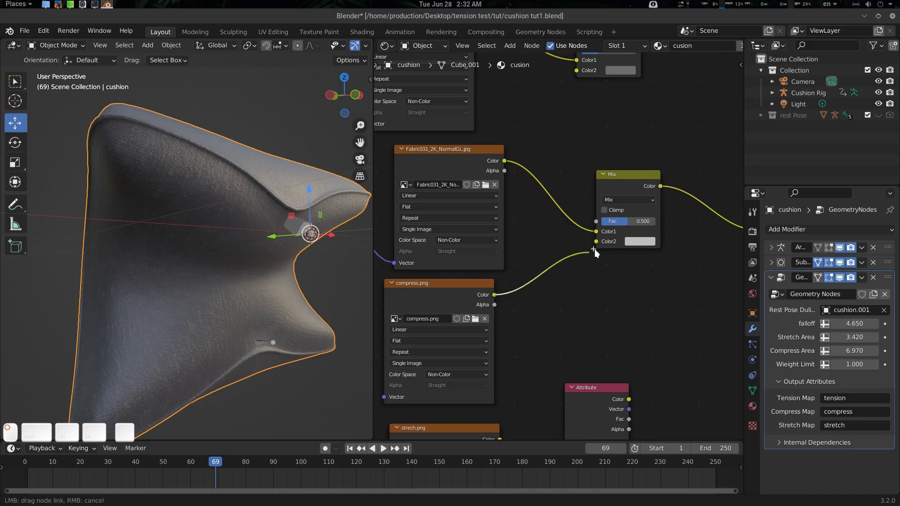
left_click_drag(594, 249, 603, 242)
Move the tension Attribute node out of the way and place the compress Attribute node just below the Mix node.
left_click_drag(594, 387, 587, 297)
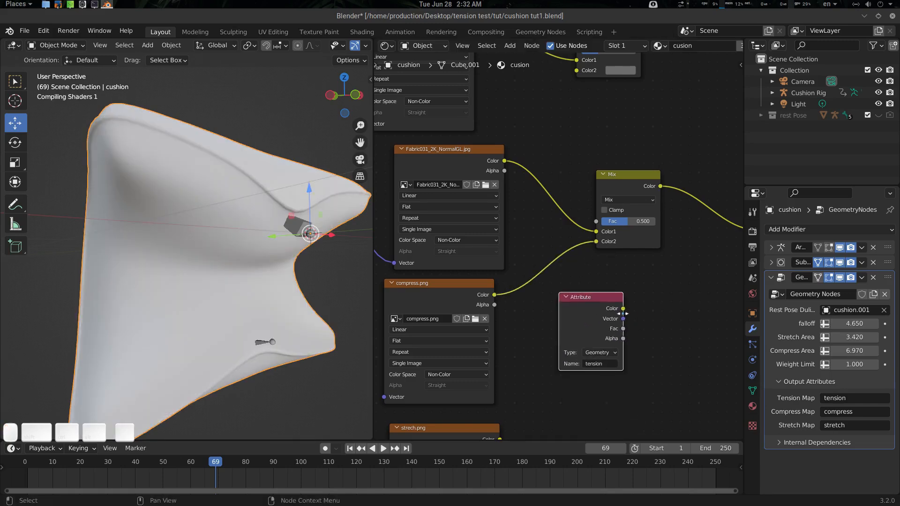
middle_click_drag(622, 314, 584, 310)
scroll(609, 323, "down", 4)
middle_click_drag(583, 357, 561, 336)
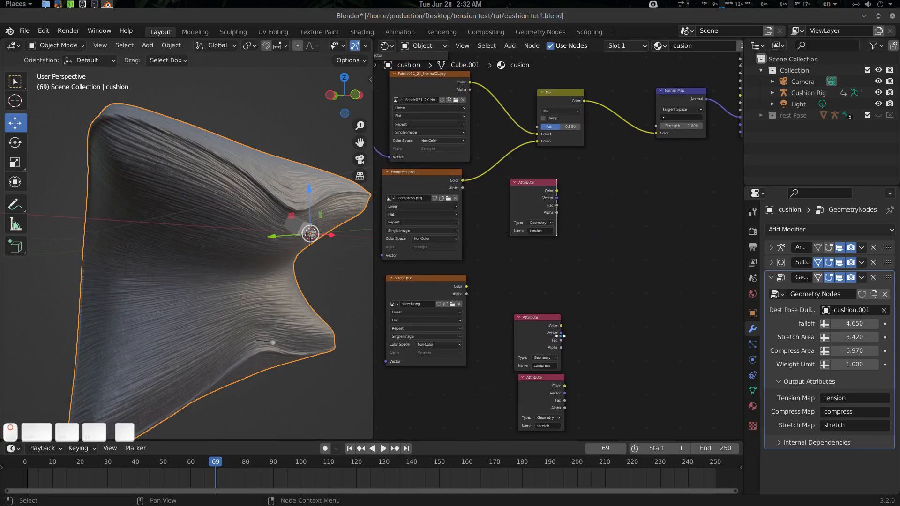
left_click_drag(548, 344, 621, 221)
middle_click_drag(547, 199, 562, 293)
left_click_drag(557, 295, 549, 401)
scroll(605, 343, "up", 2)
left_click_drag(628, 308, 513, 308)
middle_click_drag(578, 319, 565, 336)
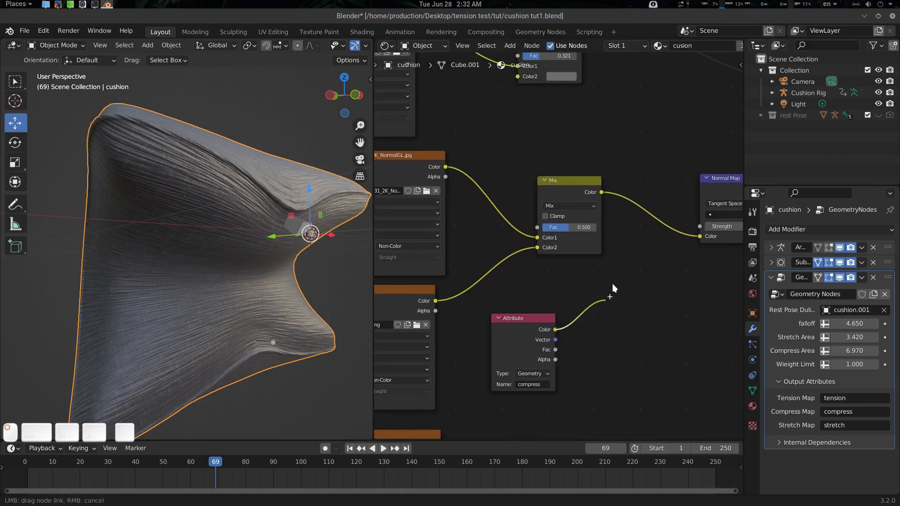
Connect the compress Attribute's Color to the Mix node's Fac and hide the viewport overlays to inspect the compression wrinkles.
left_click_drag(540, 228, 537, 227)
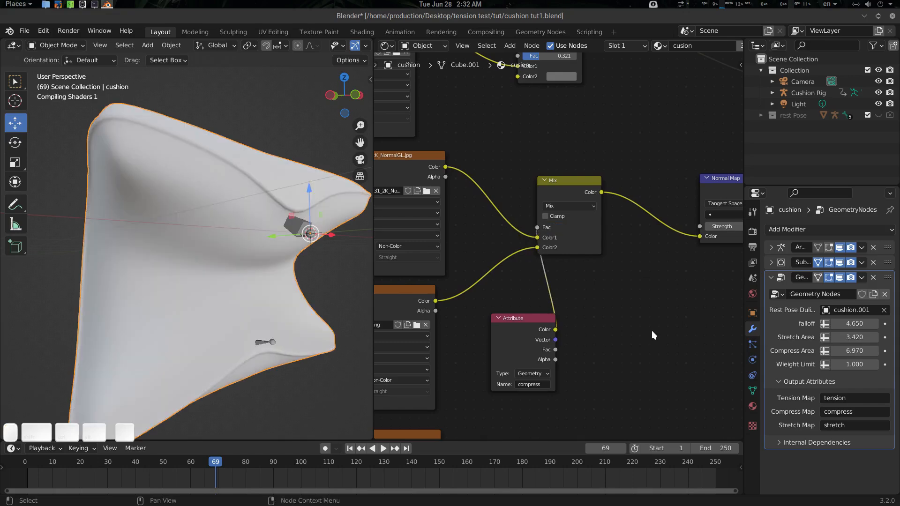
middle_click_drag(182, 288, 240, 249)
key("alt+a")
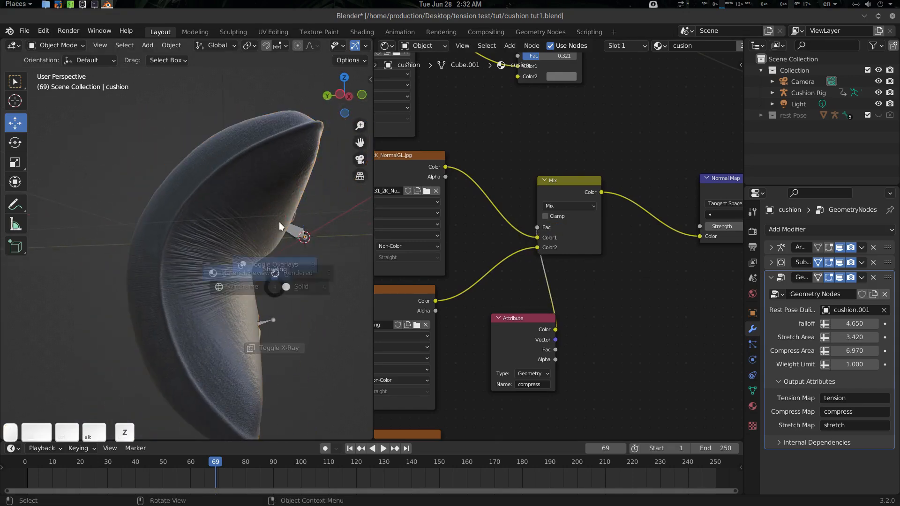
middle_click_drag(266, 276, 152, 256)
scroll(661, 294, "down", 1)
middle_click_drag(662, 294, 535, 297)
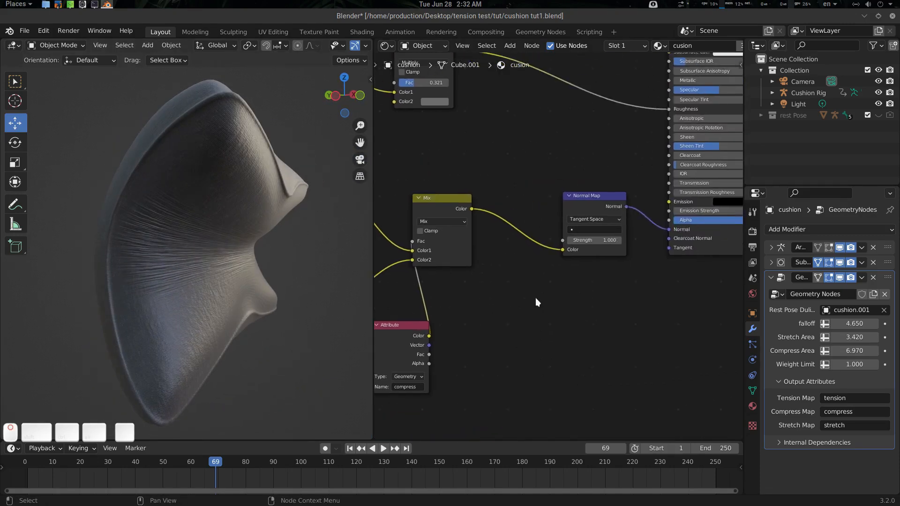
Duplicate the Mix node and insert the copy into the link between the first Mix node and the Normal Map.
middle_click_drag(465, 195, 495, 190)
key("shift+d")
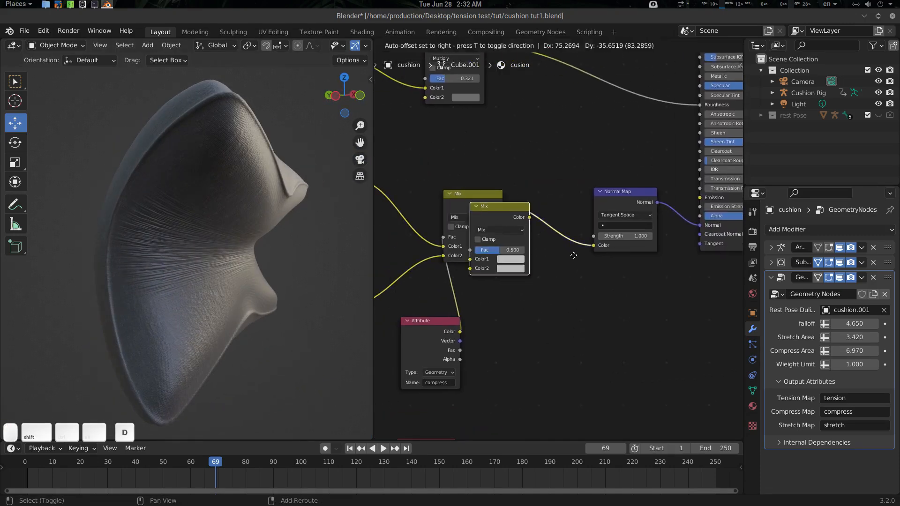
left_click(566, 208)
Move the strech.png texture node just below the second Mix node and connect its Color to that node's Color2.
mouse_move(626, 332)
middle_mouse_down()
mouse_move(597, 326)
mouse_move(652, 284)
middle_mouse_up()
scroll(520, 336, "down", 6)
left_click_drag(411, 335, 595, 276)
scroll(581, 254, "up", 2)
middle_click_drag(588, 302, 590, 312)
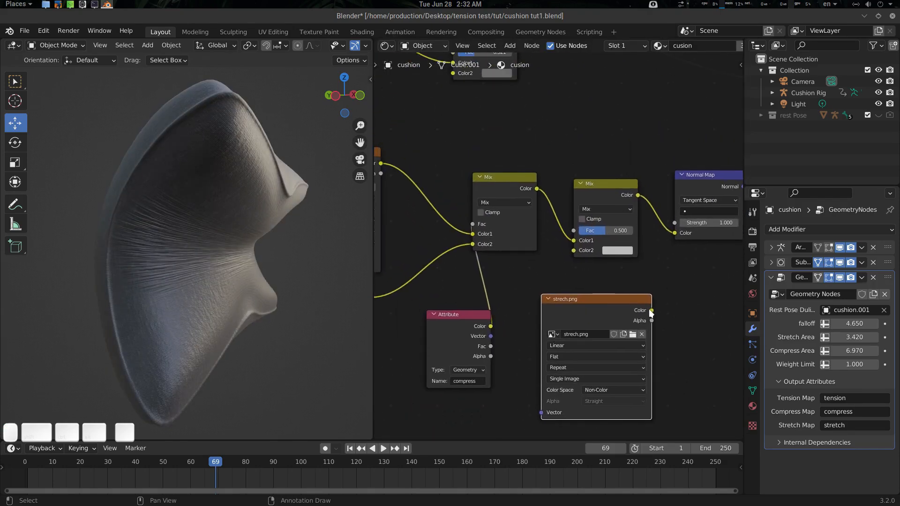
left_click_drag(568, 253, 573, 250)
scroll(547, 298, "down", 3)
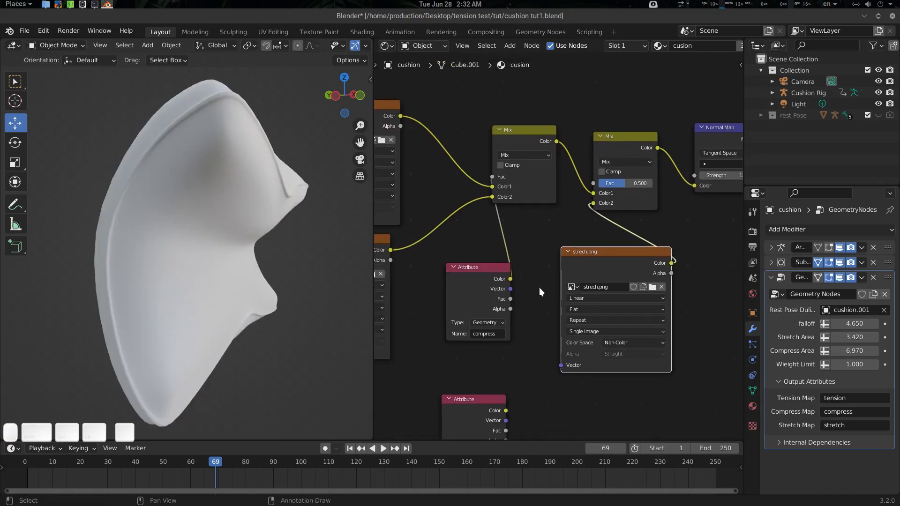
Move the stretch Attribute node beside the strech.png texture and connect its Color to the second Mix node's Fac.
middle_click_drag(492, 372, 491, 347)
middle_click_drag(525, 370, 524, 302)
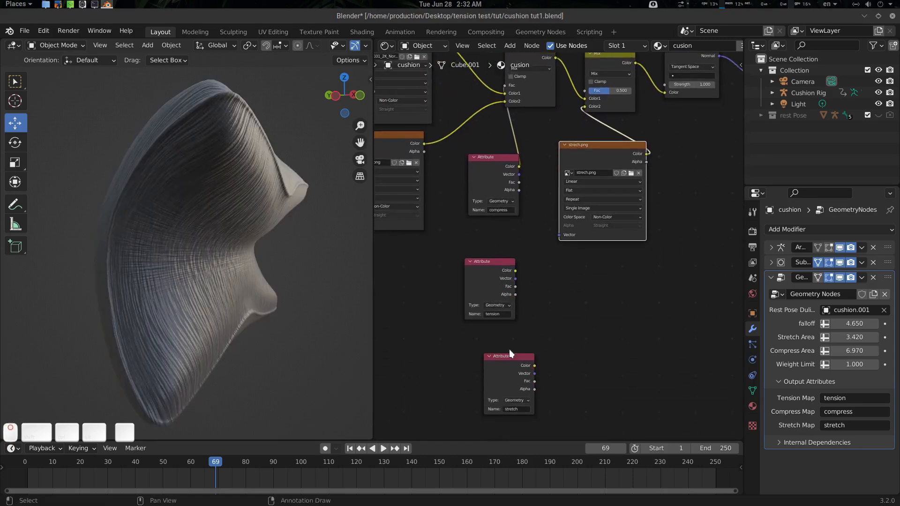
left_click_drag(509, 355, 540, 228)
scroll(562, 278, "up", 3)
middle_click_drag(572, 285, 574, 404)
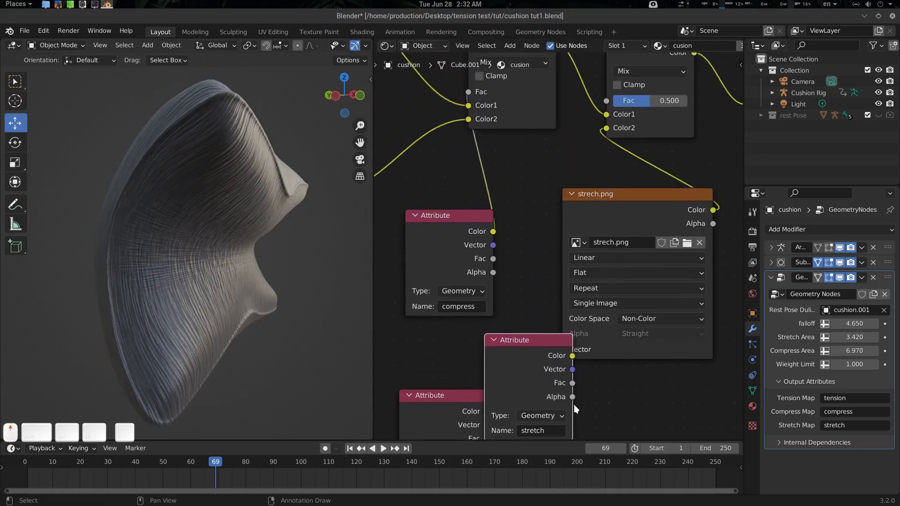
left_click_drag(548, 357, 517, 350)
scroll(548, 352, "down", 2)
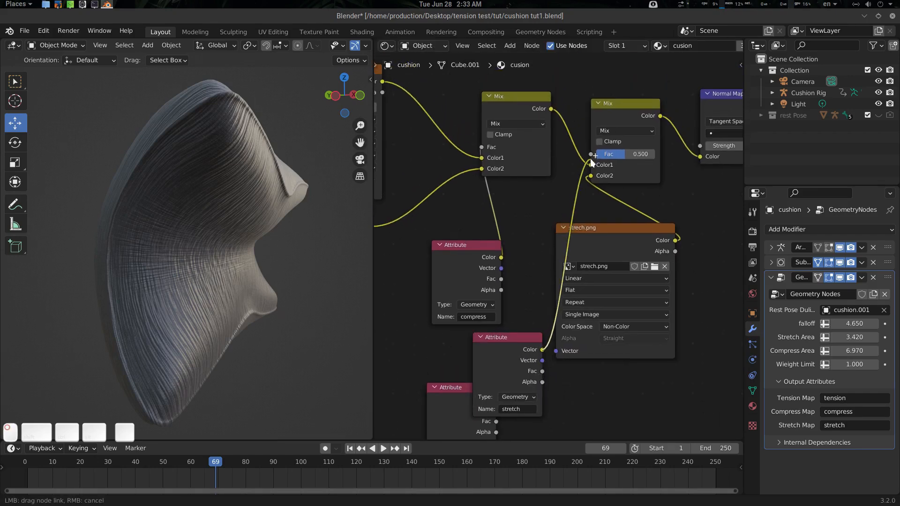
left_click_drag(592, 157, 590, 154)
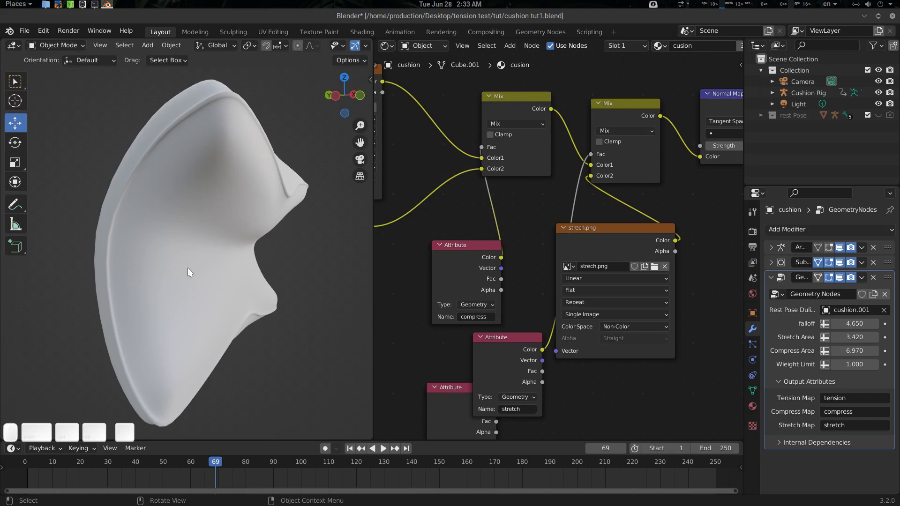
middle_click_drag(165, 265, 300, 313)
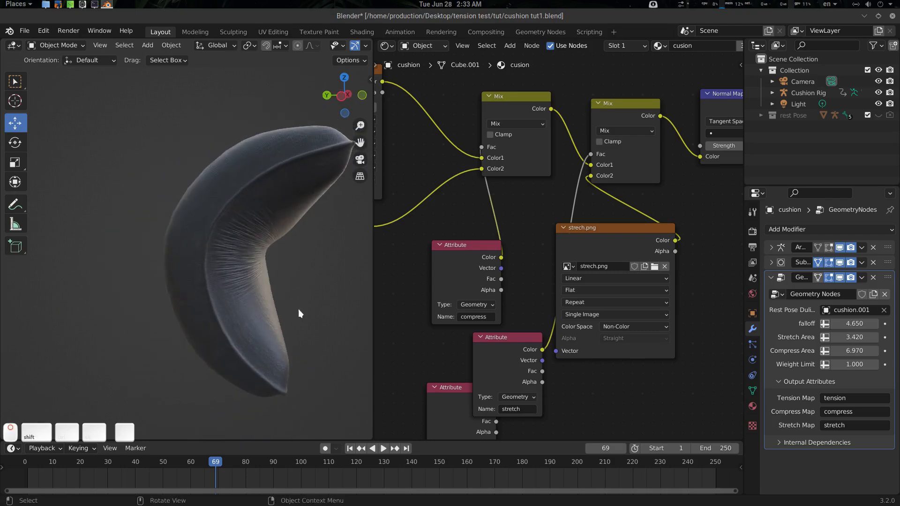
Move the unused tension Attribute node away from the compress and stretch Attribute nodes.
scroll(461, 349, "down", 3)
middle_click_drag(463, 351, 484, 339)
left_click_drag(489, 359, 401, 390)
middle_click_drag(458, 339, 455, 335)
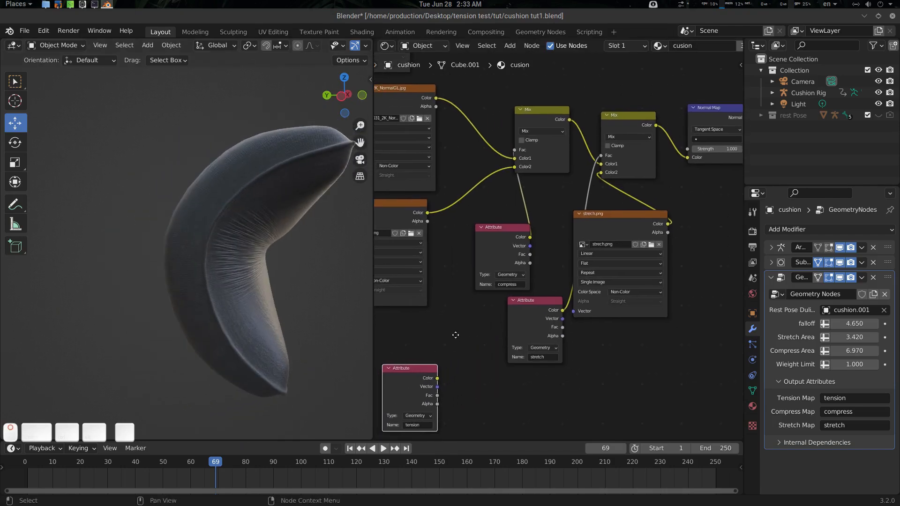
Preview the tension Attribute node on the cushion and return the preview to the Principled BSDF.
left_click(427, 371, "ctrl+shift")
middle_click_drag(179, 266, 229, 285)
middle_click_drag(656, 202, 454, 253)
scroll(640, 204, "down", 3)
left_click(640, 205, "ctrl+shift")
middle_click_drag(553, 275, 637, 272)
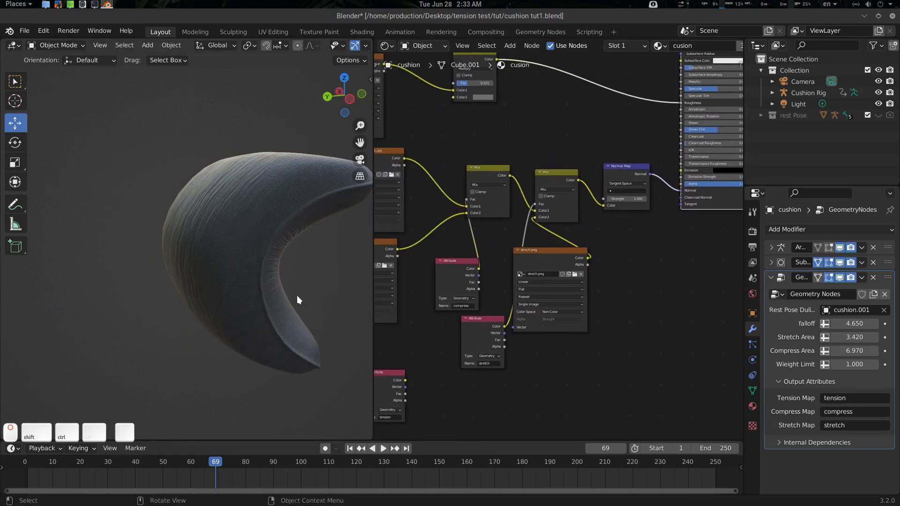
Set the Geometry Nodes modifier's Stretch Area to 8.05 and Compress Area to 7.08 while inspecting the wrinkles.
scroll(267, 291, "up", 4)
middle_click_drag(261, 291, 227, 287)
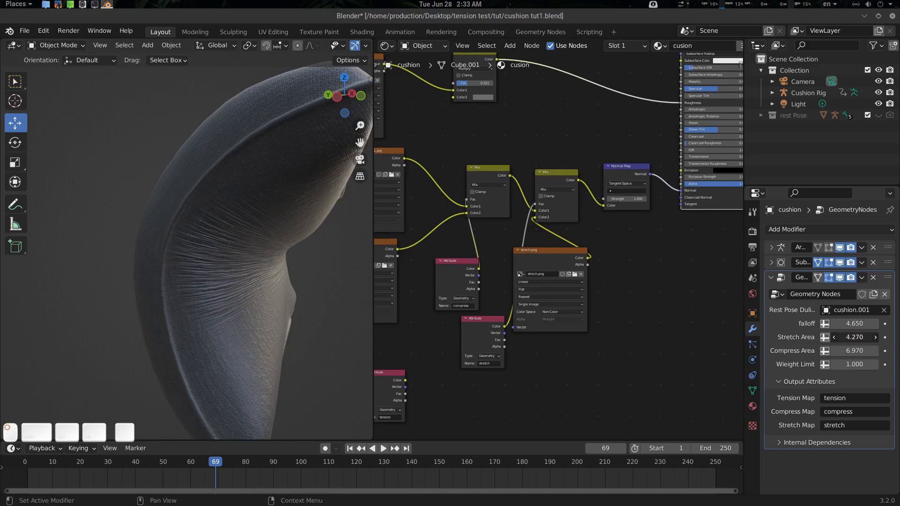
middle_click_drag(179, 297, 249, 265)
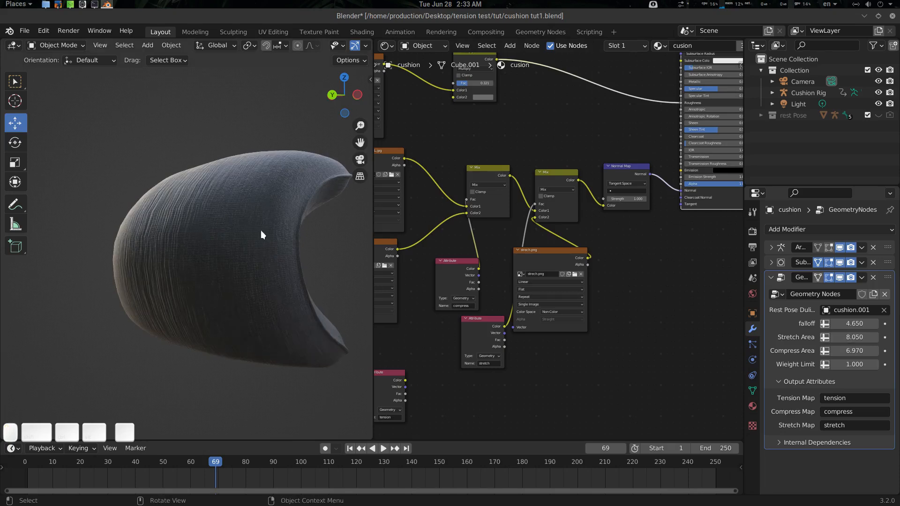
middle_click_drag(261, 234, 212, 249)
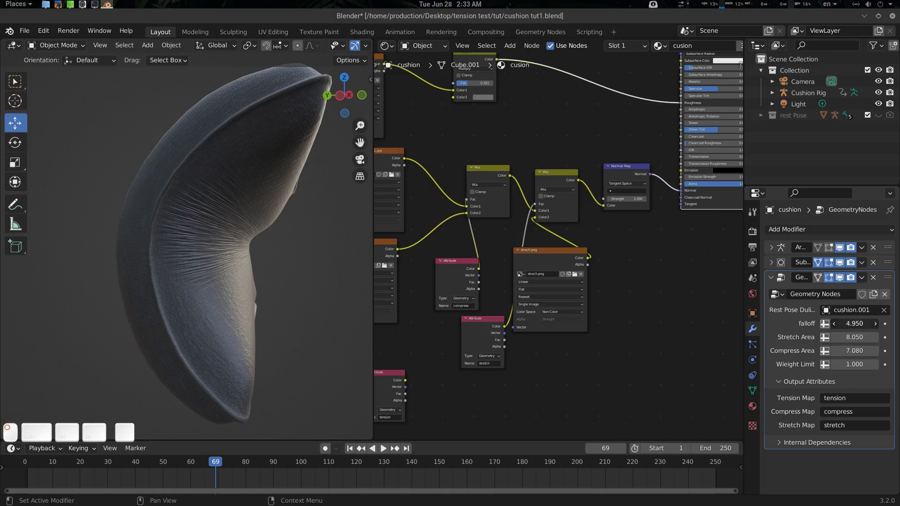
Set the Geometry Nodes modifier's falloff to 5.21 and check the bent cushion.
left_click_drag(854, 324, 840, 324)
middle_click_drag(161, 251, 255, 282)
scroll(254, 279, "down", 3)
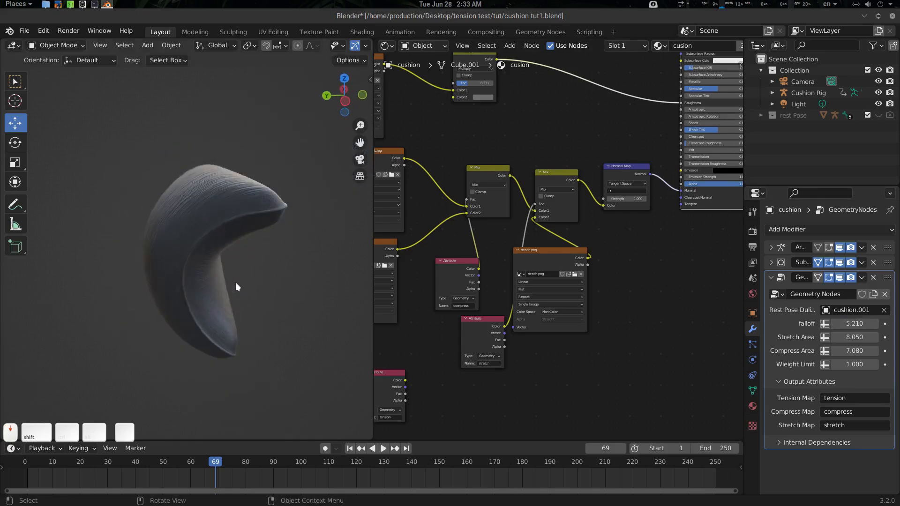
Go to frame 133 of the animation and set the modifier's falloff to 4.73.
left_click_drag(221, 465, 390, 465)
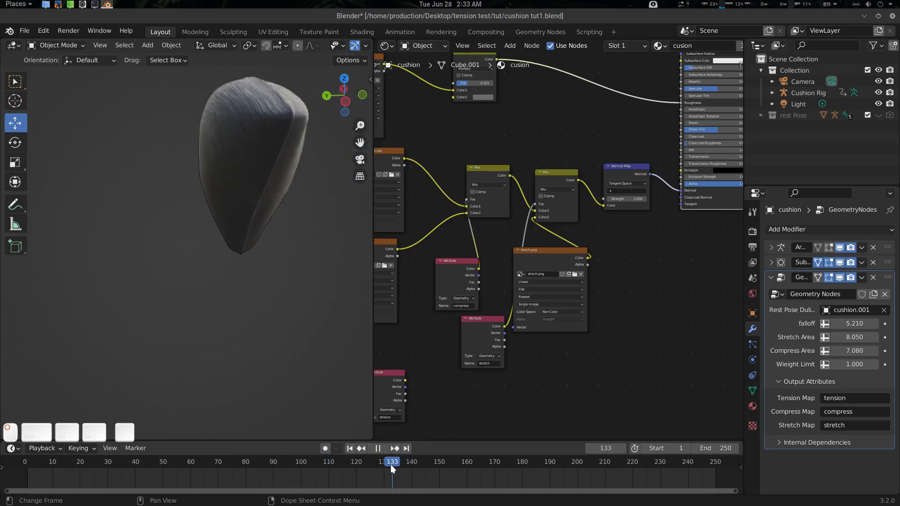
middle_click_drag(165, 243, 186, 309)
middle_click_drag(170, 340, 244, 263)
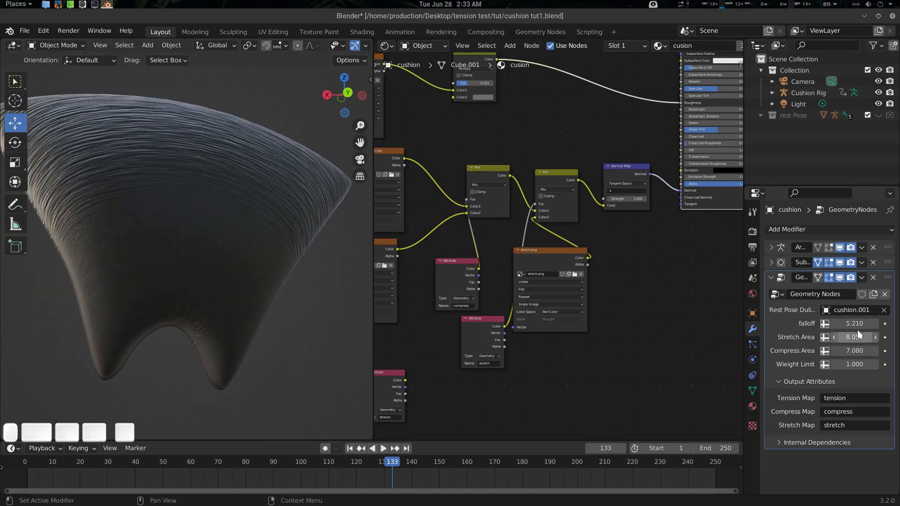
mouse_move(854, 323)
left_mouse_down()
mouse_move(838, 323)
mouse_move(858, 324)
left_mouse_up()
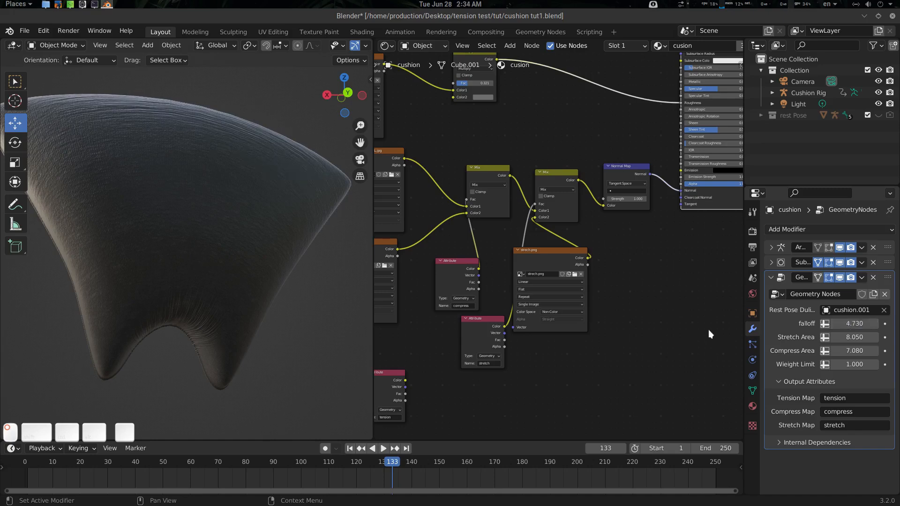
Try a Weight Limit of 0.89 on the modifier and reset it to 1.
middle_click_drag(215, 263, 251, 279)
scroll(230, 302, "up", 3)
scroll(238, 268, "up", 4)
mouse_move(854, 364)
left_mouse_down()
mouse_move(806, 364)
mouse_move(859, 367)
left_mouse_up()
left_click(859, 367)
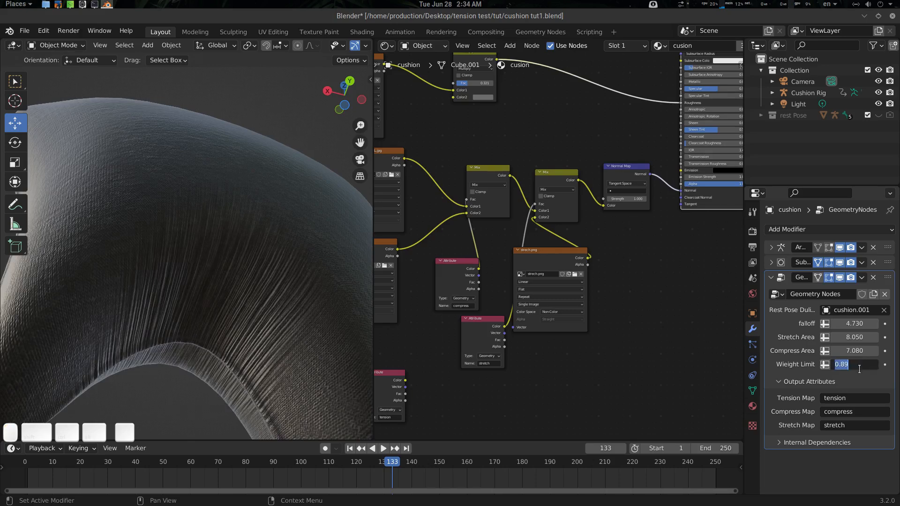
type("1")
key("Return")
Save the Blender file and inspect the stretch and compression wrinkles on the cushion.
middle_click_drag(263, 287, 248, 277)
key("ctrl+s")
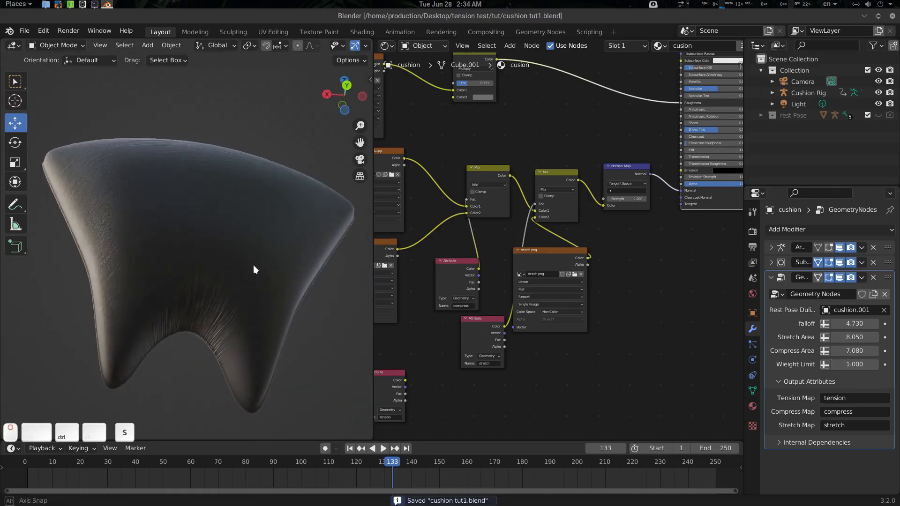
scroll(252, 275, "up", 3)
scroll(252, 271, "down", 3)
middle_click_drag(259, 261, 277, 273)
scroll(259, 258, "up", 2)
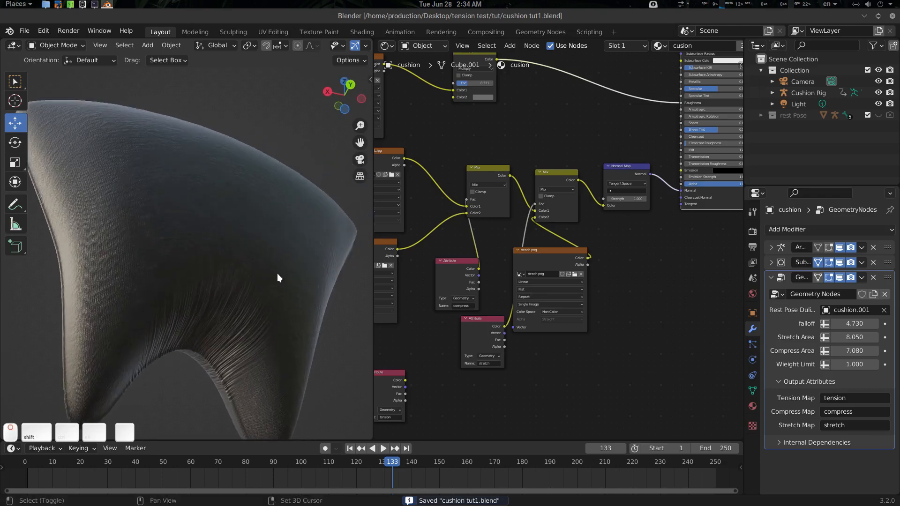
scroll(277, 274, "down", 1)
Turn the viewport overlays back on and widen the 3D viewport.
key("z")
key("shift+alt+z")
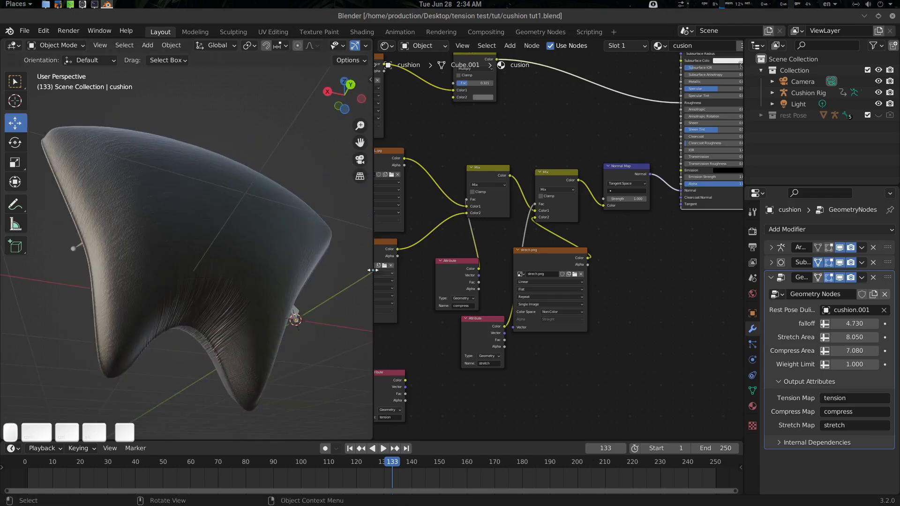
left_click_drag(373, 271, 513, 280)
scroll(412, 257, "down", 2)
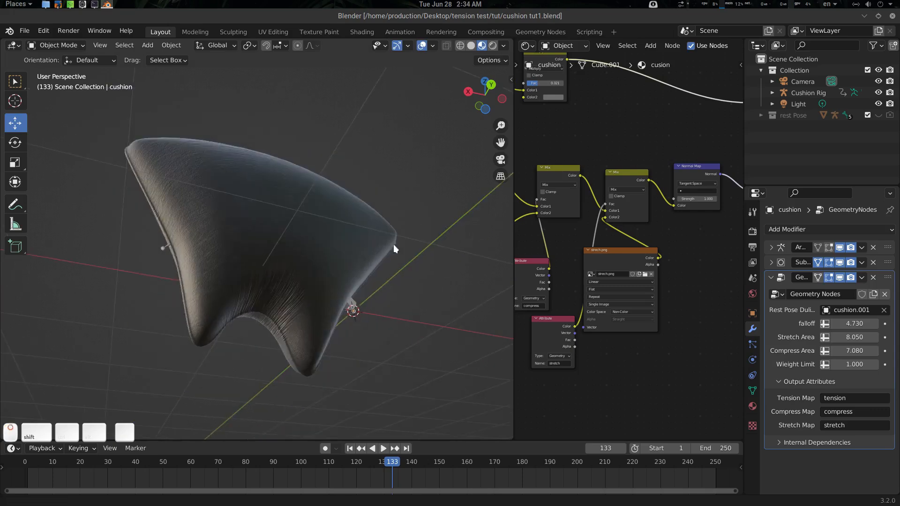
Select the cushion and switch it to Weight Paint mode.
middle_click_drag(393, 244, 375, 207)
scroll(366, 279, "up", 1)
left_click(375, 198)
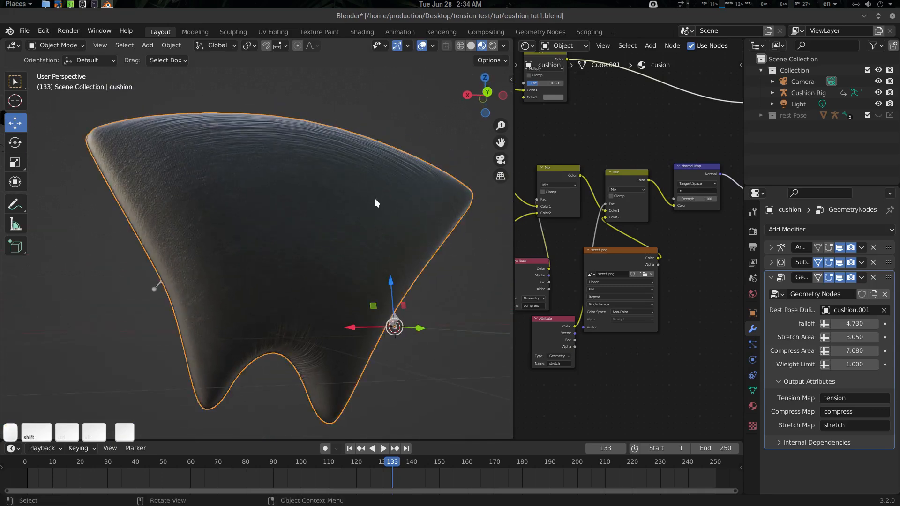
key("ctrl+Tab")
left_click(286, 158)
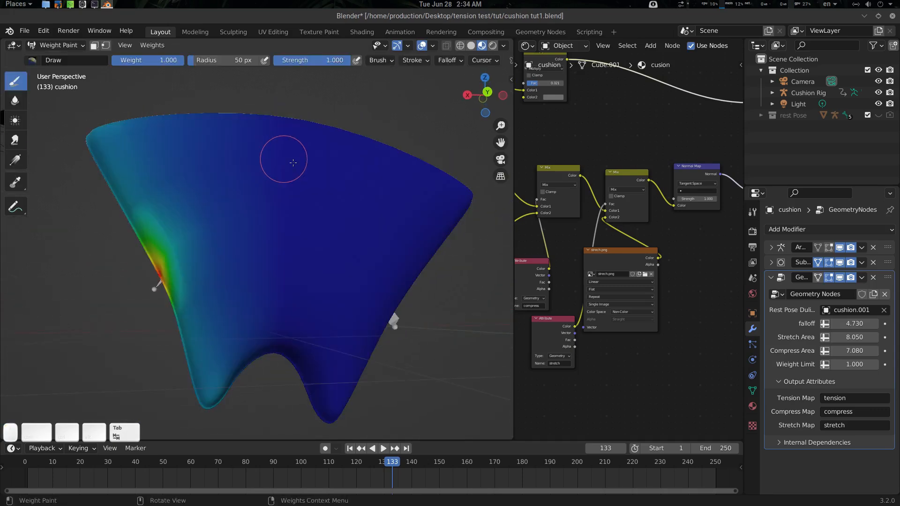
Add a new vertex group to the cushion mesh and name it Tension Limit.
left_click(751, 390)
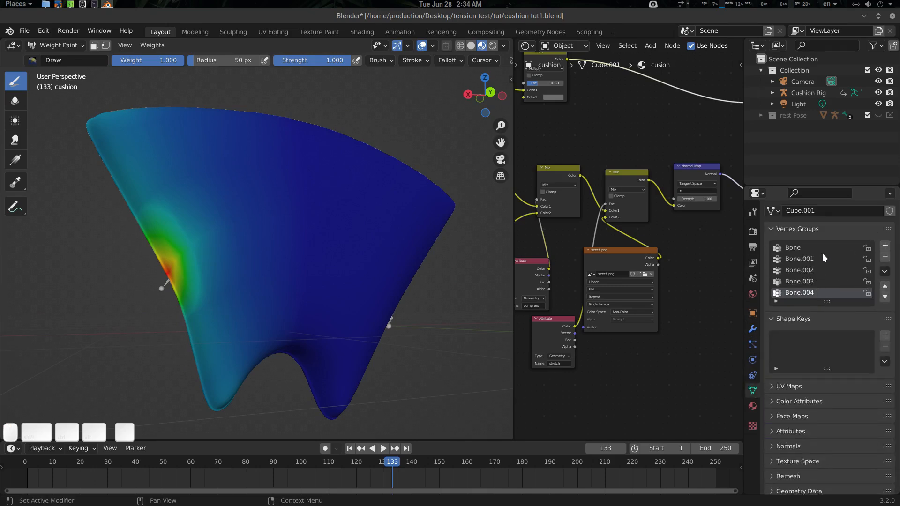
left_click(885, 245)
double_click(799, 293)
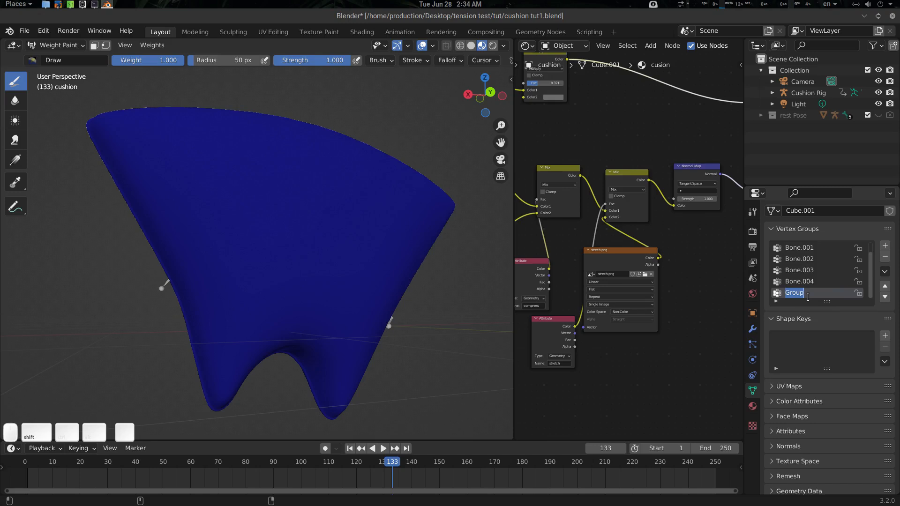
type("Tensio")
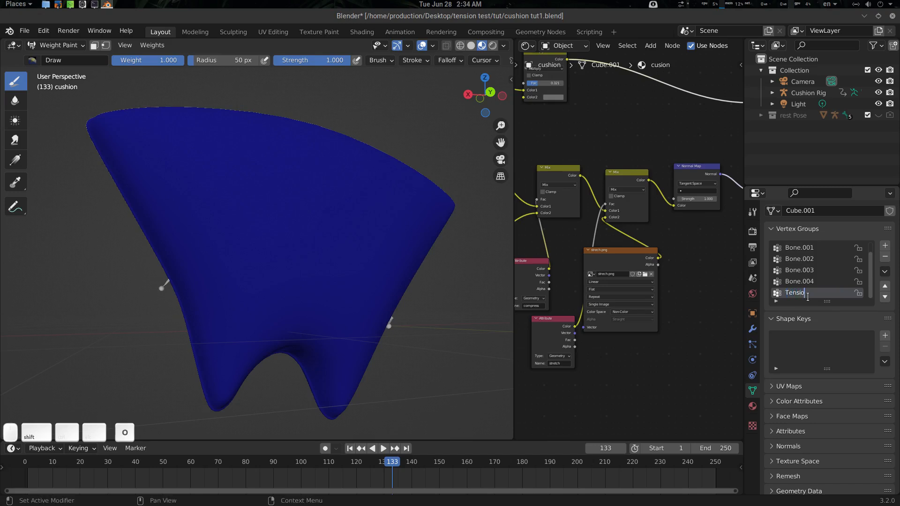
type("n_L")
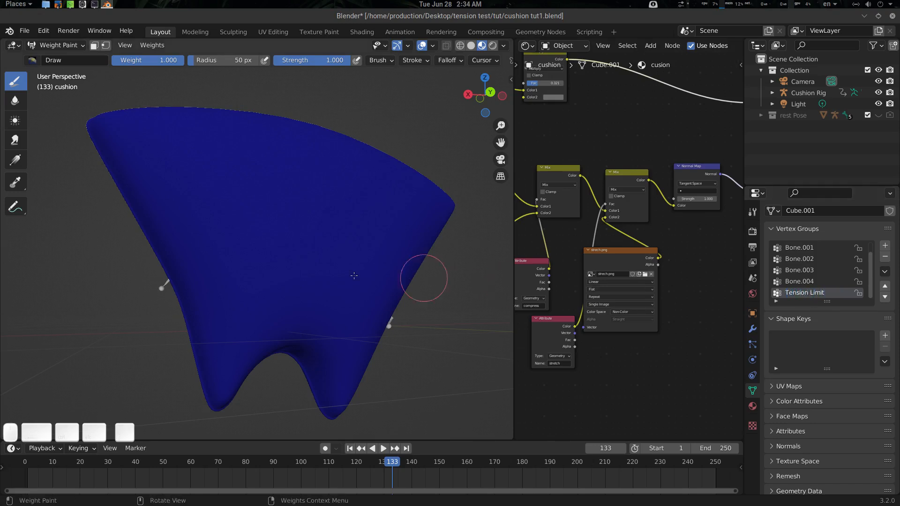
Paint full 1.000 weight for the Tension Limit group over the cushion's inner fold and underside seam.
mouse_move(418, 277)
middle_mouse_down()
mouse_move(285, 213)
mouse_move(295, 187)
mouse_move(263, 221)
mouse_move(300, 248)
mouse_move(295, 279)
mouse_move(287, 261)
mouse_move(288, 283)
mouse_move(270, 227)
mouse_move(297, 281)
mouse_move(313, 255)
middle_mouse_up()
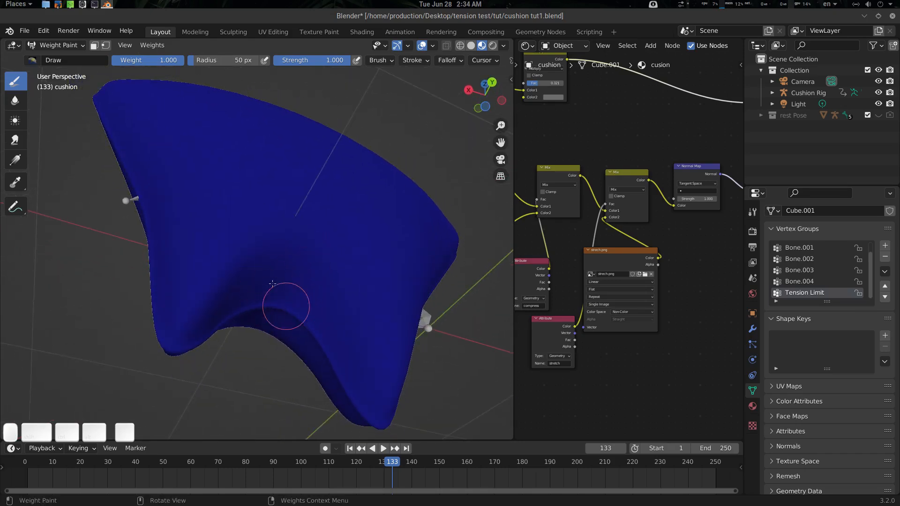
mouse_move(305, 297)
middle_mouse_down()
mouse_move(346, 263)
mouse_move(292, 311)
middle_mouse_up()
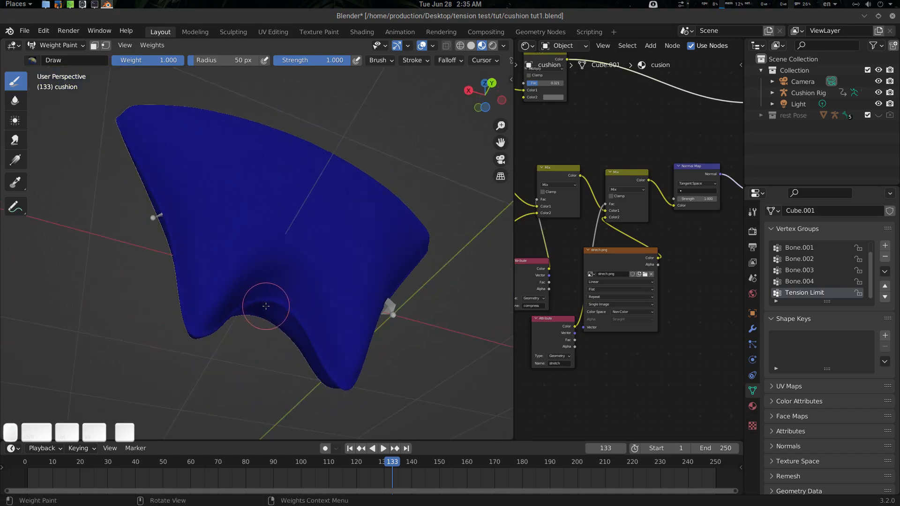
middle_click_drag(281, 299, 282, 290)
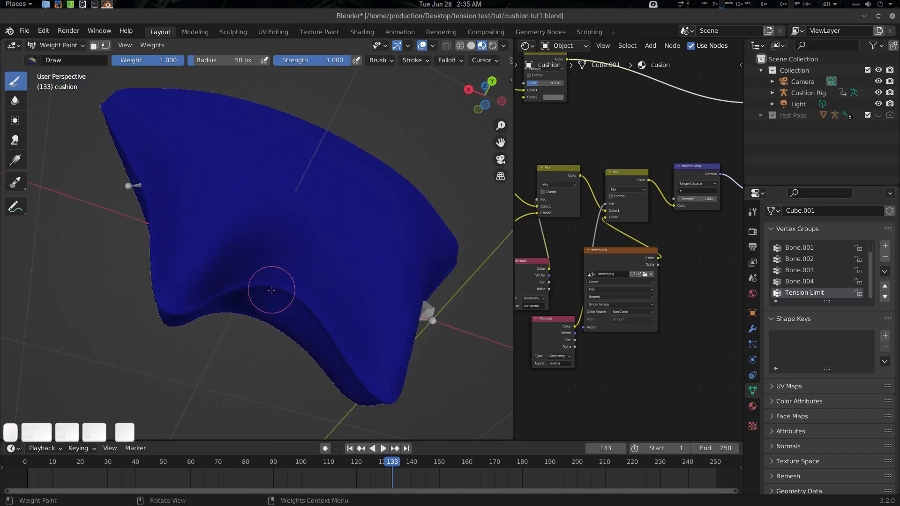
mouse_move(285, 254)
left_mouse_down()
mouse_move(306, 286)
mouse_move(281, 302)
mouse_move(265, 287)
mouse_move(272, 275)
left_mouse_up()
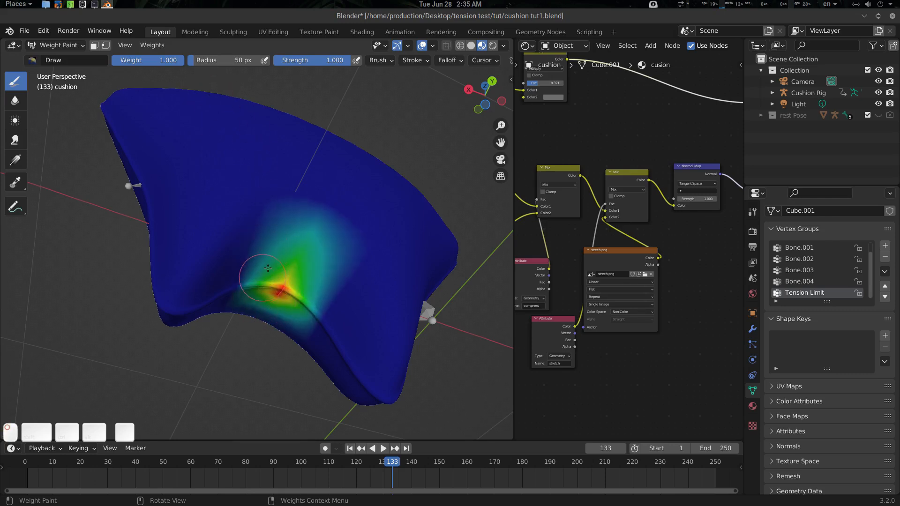
mouse_move(279, 244)
left_mouse_down()
mouse_move(288, 283)
mouse_move(267, 294)
left_mouse_up()
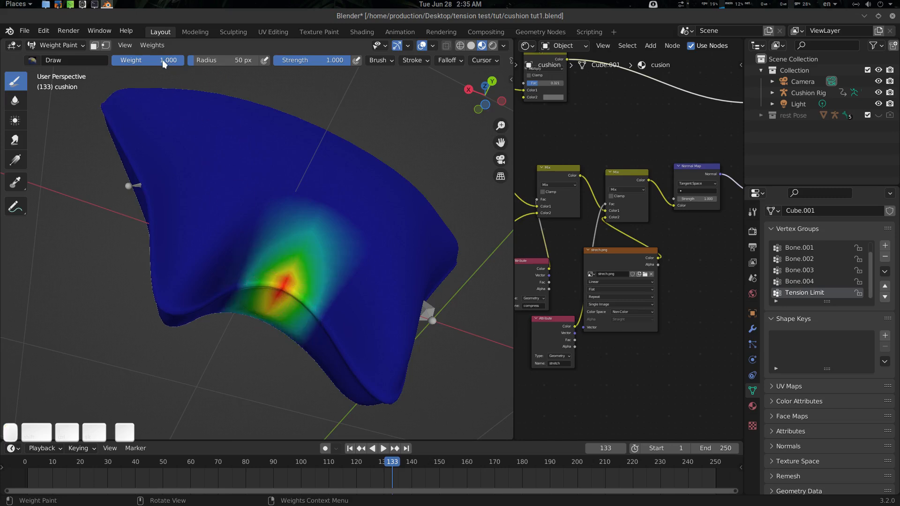
middle_click_drag(270, 231, 260, 187)
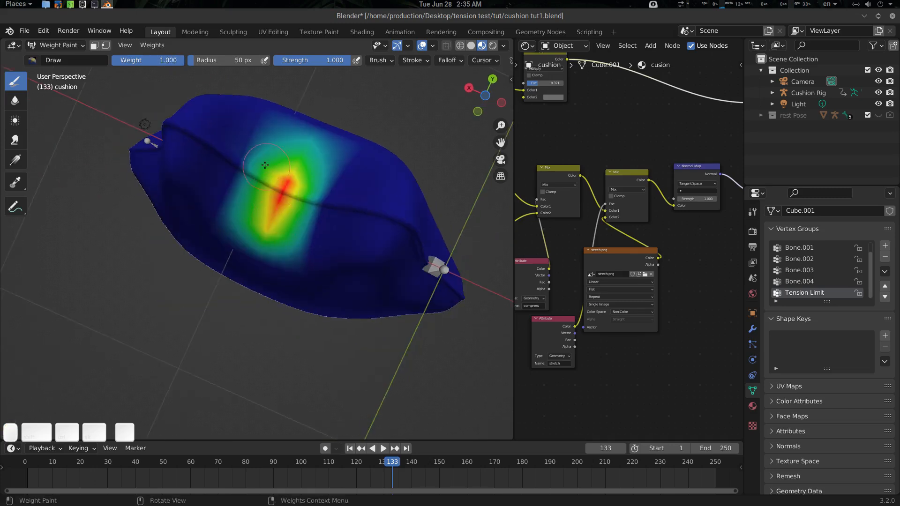
mouse_move(260, 187)
left_mouse_down()
mouse_move(254, 174)
mouse_move(344, 199)
left_mouse_up()
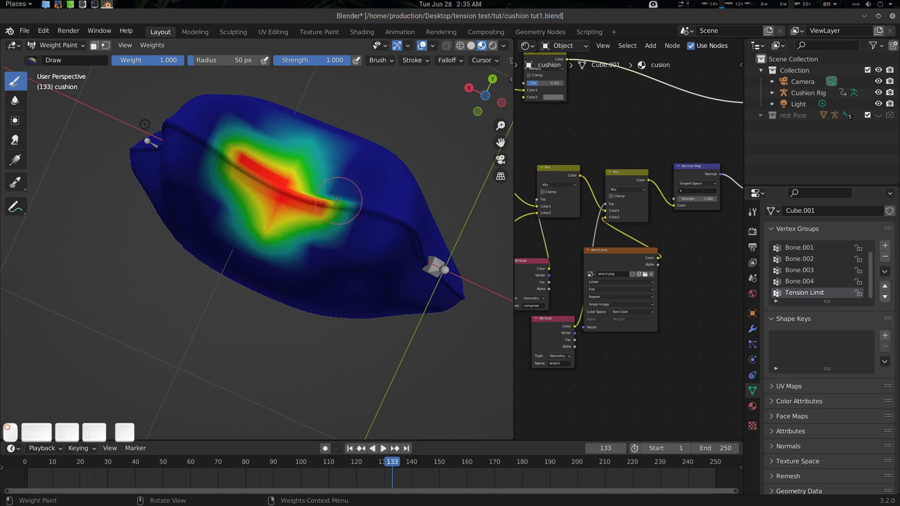
middle_click_drag(345, 199, 328, 308)
mouse_move(328, 308)
left_mouse_down()
mouse_move(346, 313)
mouse_move(299, 294)
left_mouse_up()
Paint full 1.000 weight along the length of the cushion's upper edge.
mouse_move(292, 287)
middle_mouse_down()
mouse_move(325, 215)
mouse_move(274, 217)
mouse_move(299, 244)
mouse_move(342, 247)
mouse_move(331, 281)
mouse_move(290, 197)
middle_mouse_up()
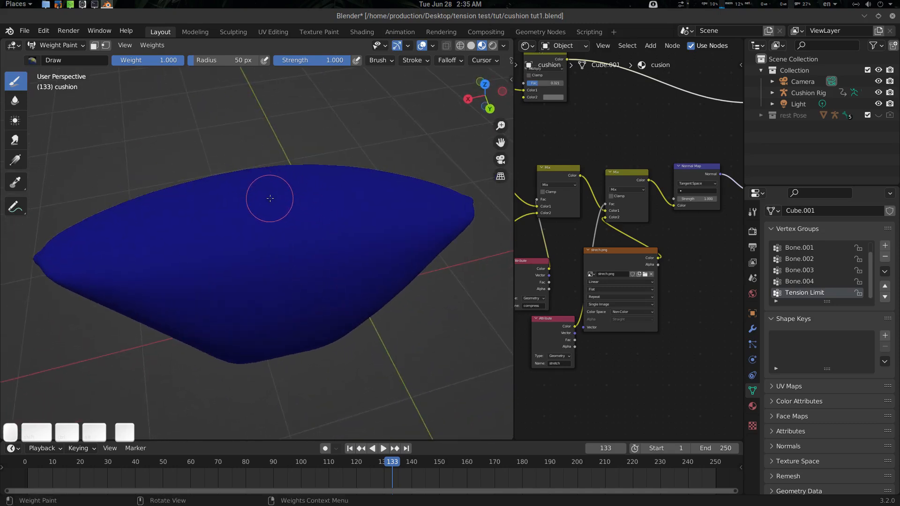
left_click_drag(251, 195, 327, 190)
mouse_move(226, 198)
middle_mouse_down()
mouse_move(290, 197)
mouse_move(306, 185)
middle_mouse_up()
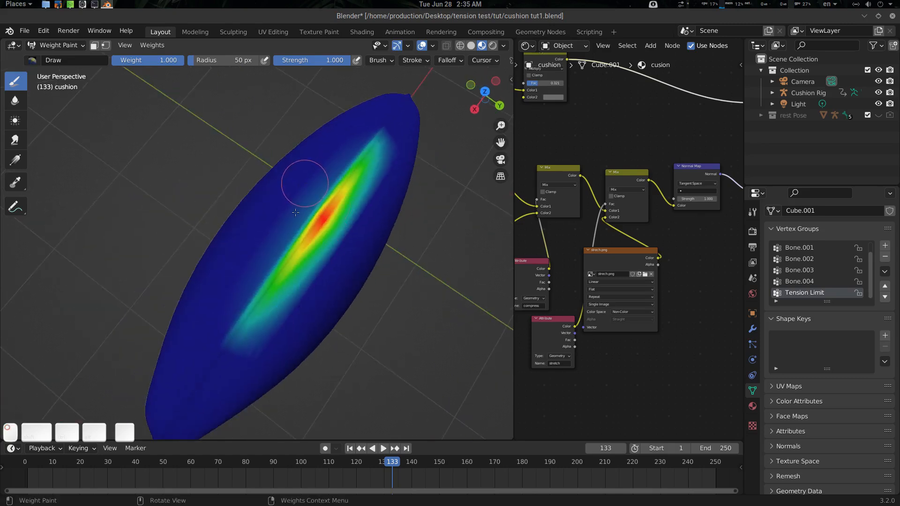
left_click_drag(305, 185, 301, 220)
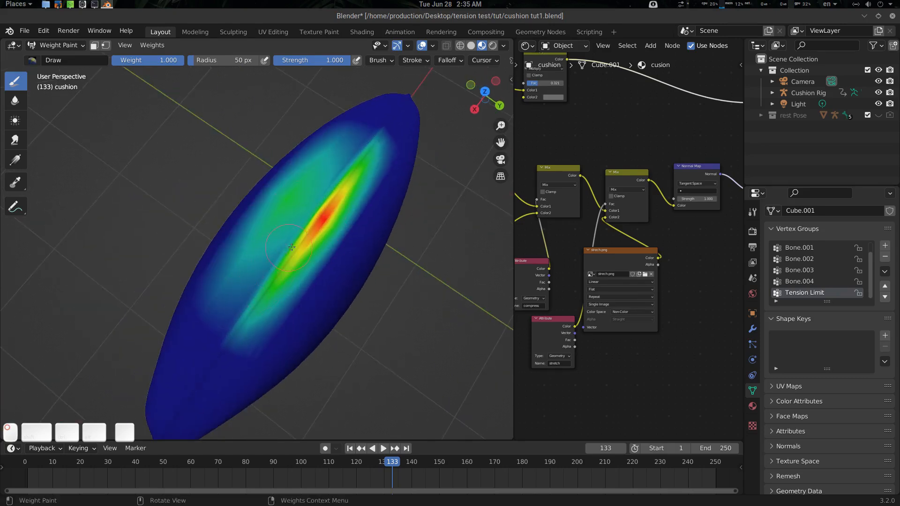
middle_click_drag(291, 247, 290, 277)
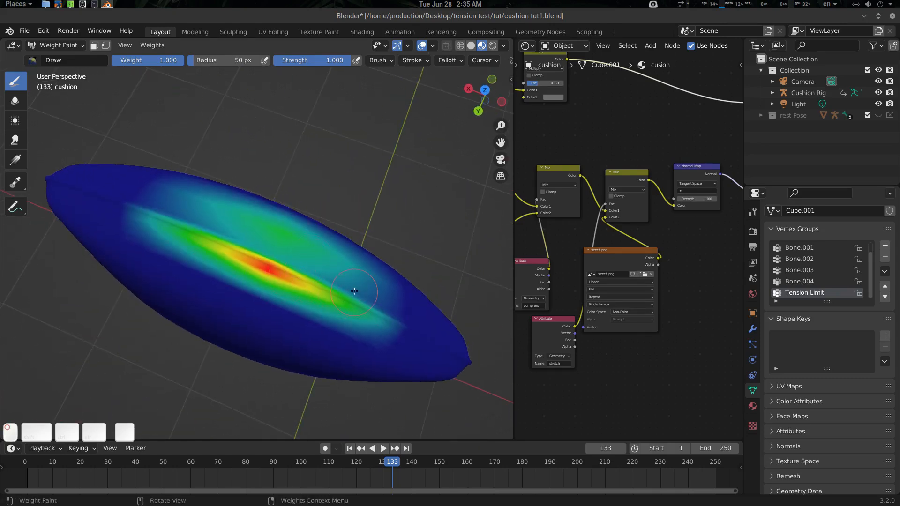
mouse_move(345, 276)
middle_mouse_down()
mouse_move(291, 295)
mouse_move(305, 331)
mouse_move(173, 68)
middle_mouse_up()
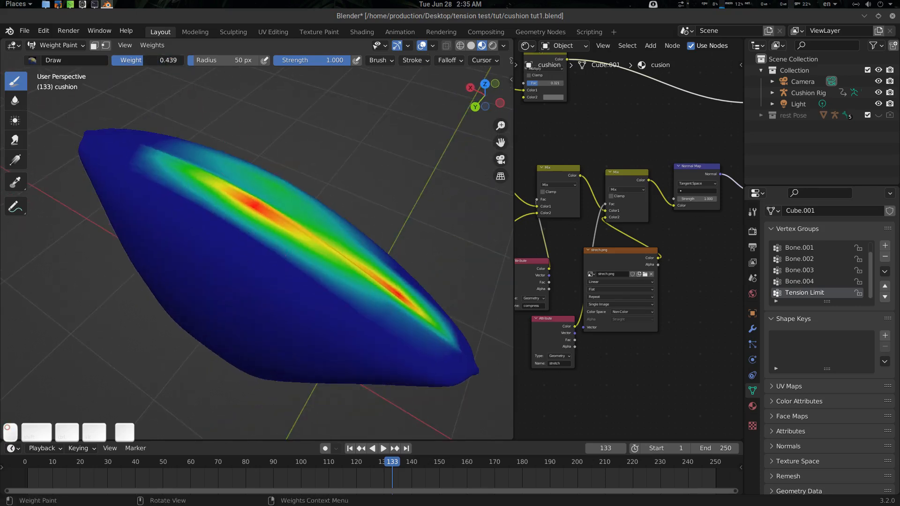
Paint a patch of 0.452 weight low on the cushion's broad side, then undo and redo the stroke.
middle_click_drag(281, 252, 331, 171)
mouse_move(300, 220)
left_mouse_down()
mouse_move(281, 245)
mouse_move(221, 230)
left_mouse_up()
mouse_move(265, 232)
middle_mouse_down()
mouse_move(277, 217)
mouse_move(331, 281)
mouse_move(303, 267)
mouse_move(318, 281)
mouse_move(330, 234)
mouse_move(322, 251)
middle_mouse_up()
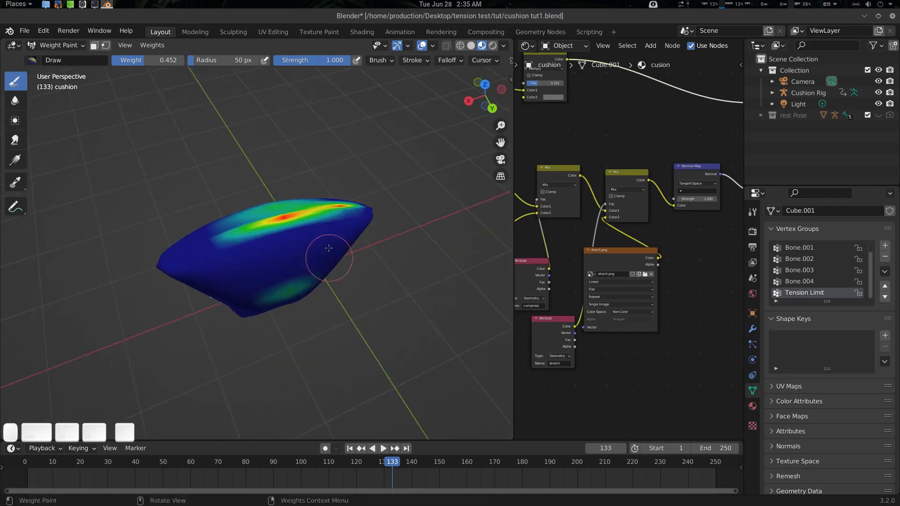
key("ctrl+z")
key("ctrl+z")
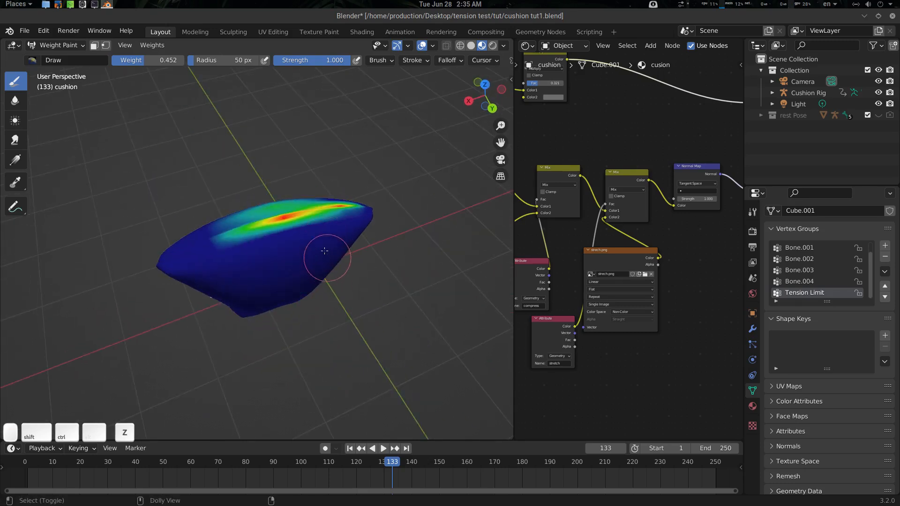
key("ctrl+shift+z")
Set the brush weight to 0.000 and erase the weights from the cushion's upper edge and broad side.
left_click_drag(145, 63, 109, 64)
scroll(325, 178, "up", 1)
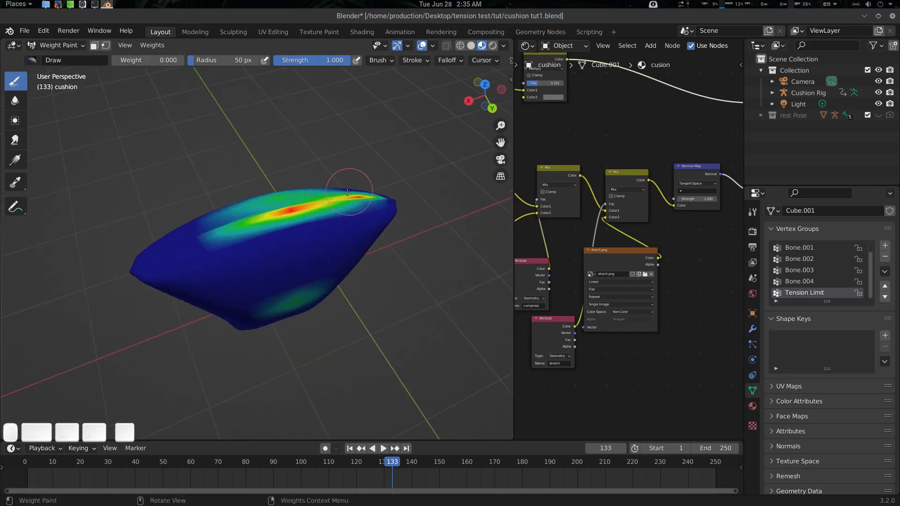
middle_click_drag(350, 193, 346, 216)
mouse_move(375, 217)
left_mouse_down()
mouse_move(265, 246)
mouse_move(283, 219)
mouse_move(327, 232)
left_mouse_up()
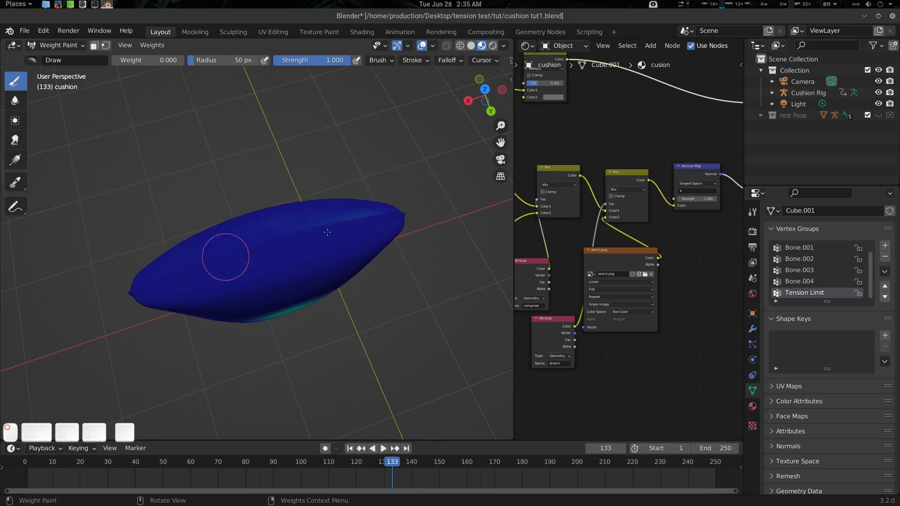
middle_click_drag(290, 300, 311, 195)
left_click_drag(311, 195, 311, 241)
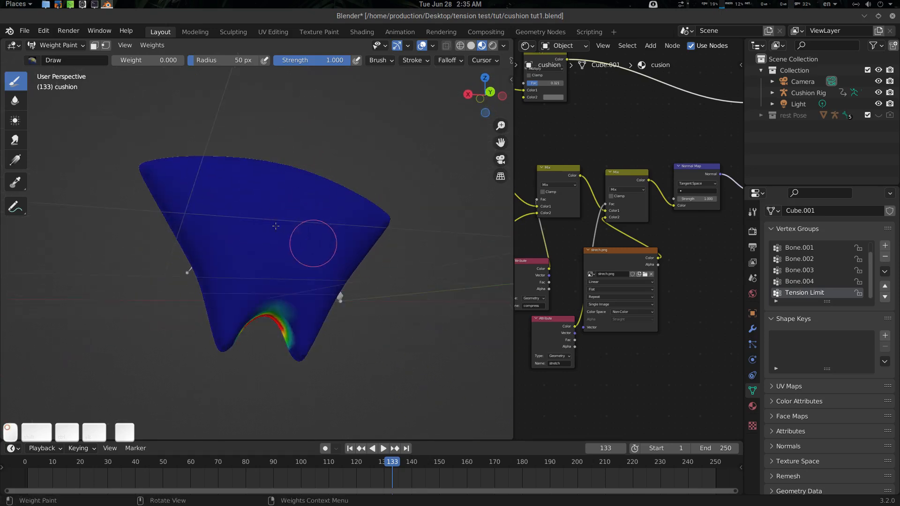
Return the cushion to Object Mode and inspect the wrinkles around its inner fold.
mouse_move(311, 241)
middle_mouse_down()
mouse_move(352, 204)
mouse_move(311, 263)
mouse_move(337, 295)
mouse_move(362, 253)
mouse_move(330, 248)
mouse_move(332, 232)
mouse_move(360, 280)
mouse_move(322, 228)
mouse_move(330, 218)
middle_mouse_up()
key("ctrl+Tab")
scroll(342, 257, "up", 2)
scroll(336, 249, "down", 2)
middle_click_drag(246, 225, 284, 296)
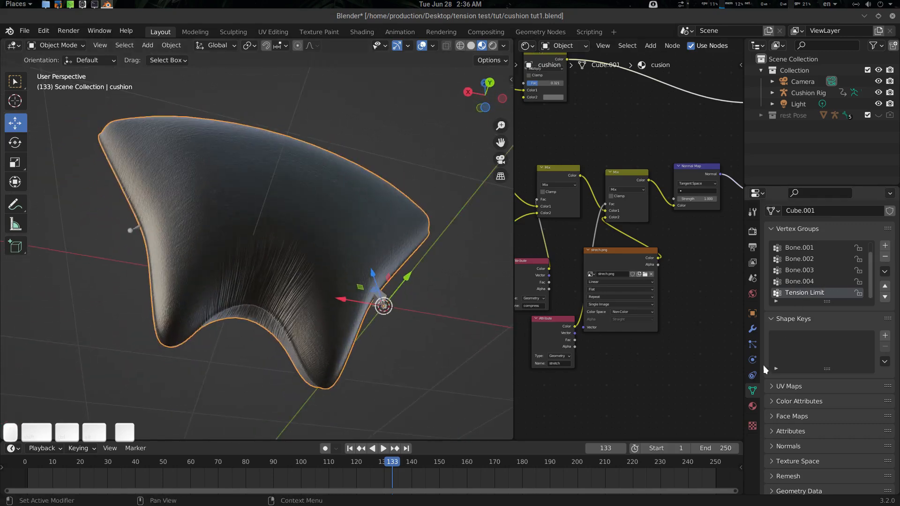
Assign the Tension Limit attribute to the Geometry Nodes modifier's Wieight Limit input and inspect the limited wrinkles.
left_click(752, 330)
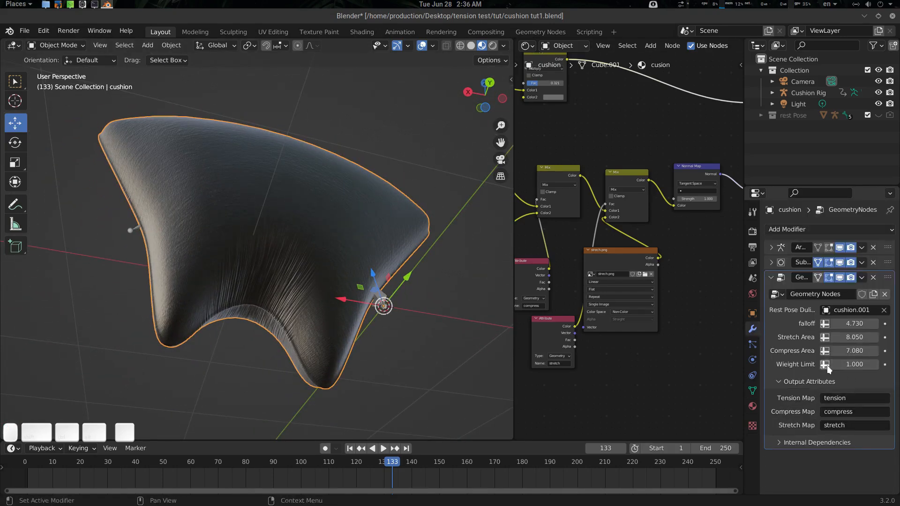
left_click(845, 366)
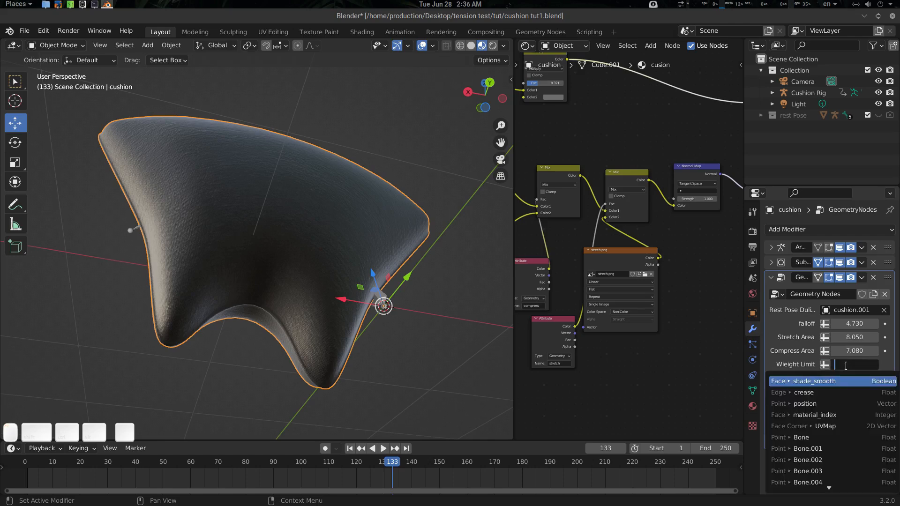
type("li")
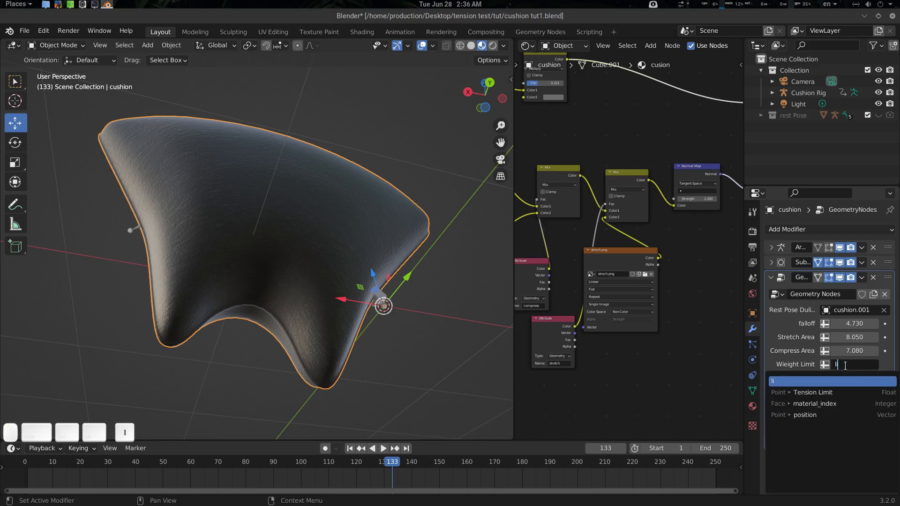
left_click(839, 393)
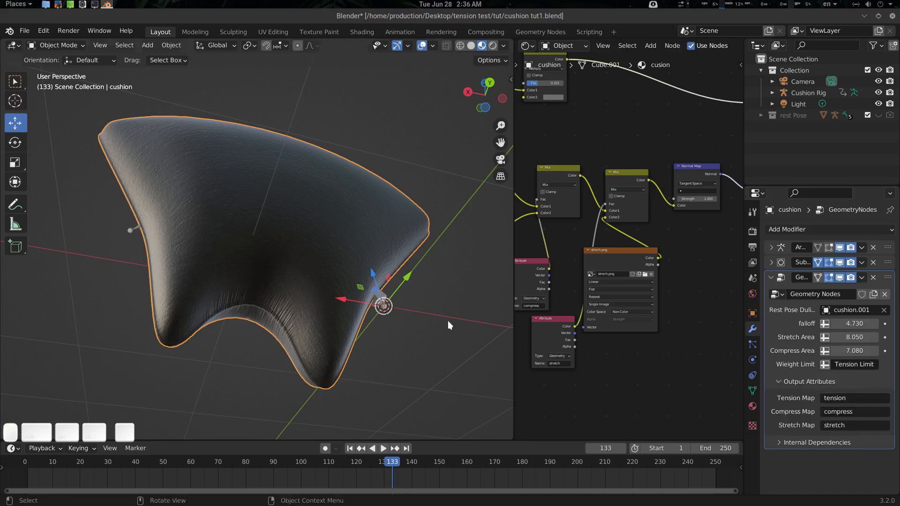
mouse_move(447, 321)
middle_mouse_down()
mouse_move(338, 310)
mouse_move(348, 391)
mouse_move(342, 363)
middle_mouse_up()
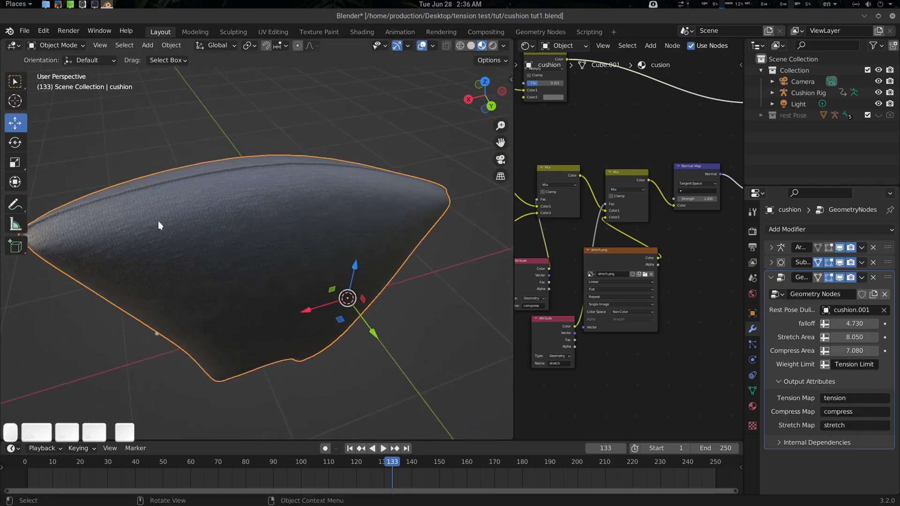
middle_click_drag(297, 210, 271, 354)
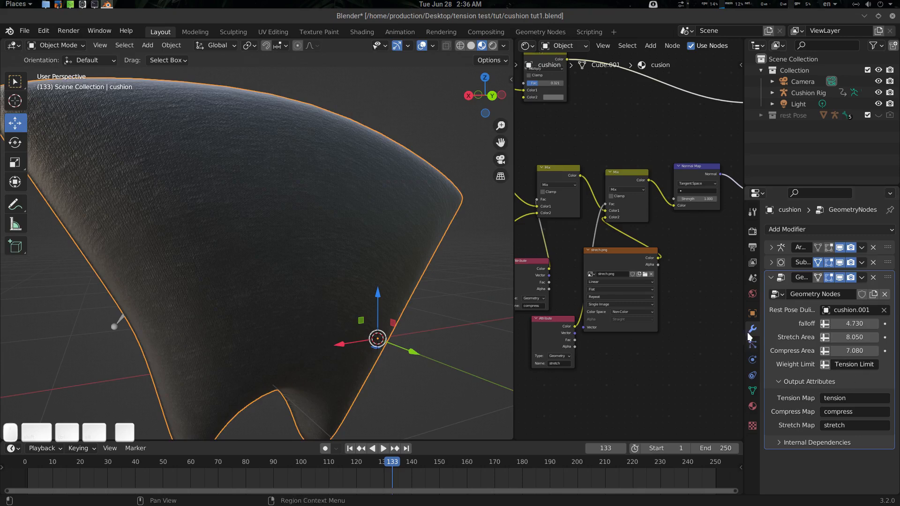
Rename the Tension Limit vertex group to Limit.
left_click(752, 390)
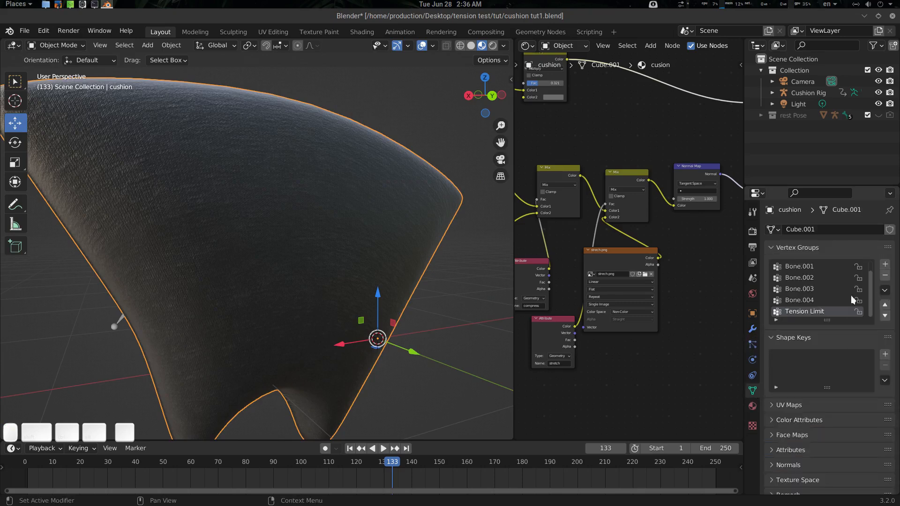
double_click(804, 312)
key("BackSpace")
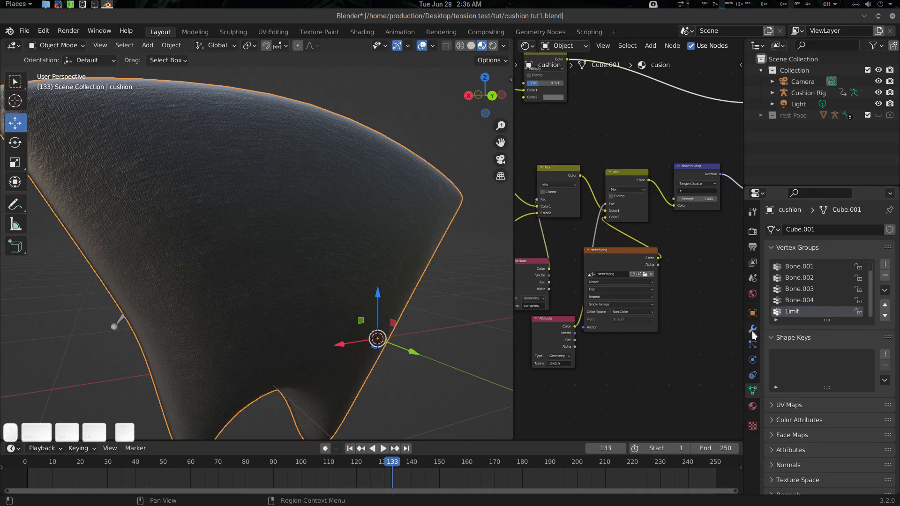
Replace the attribute in the Geometry Nodes modifier's Wieight Limit input with Limit.
left_click(752, 330)
left_click(854, 366)
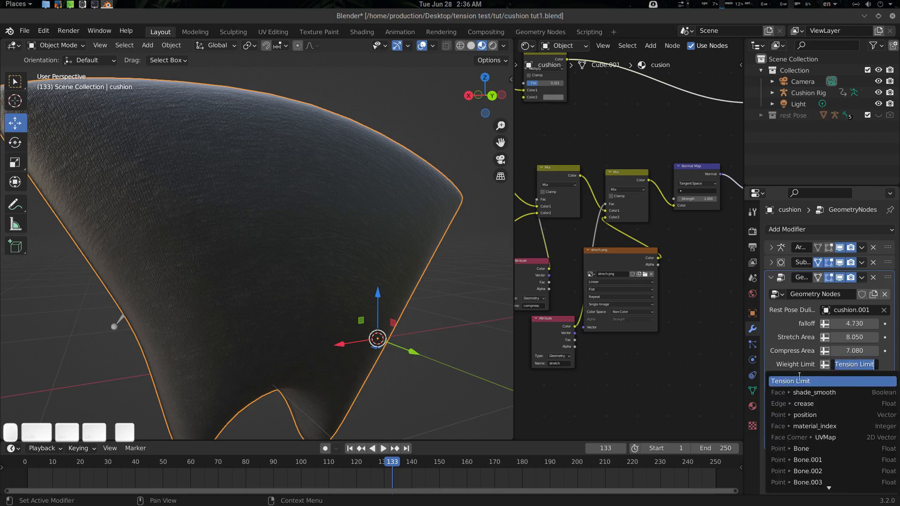
type("limi")
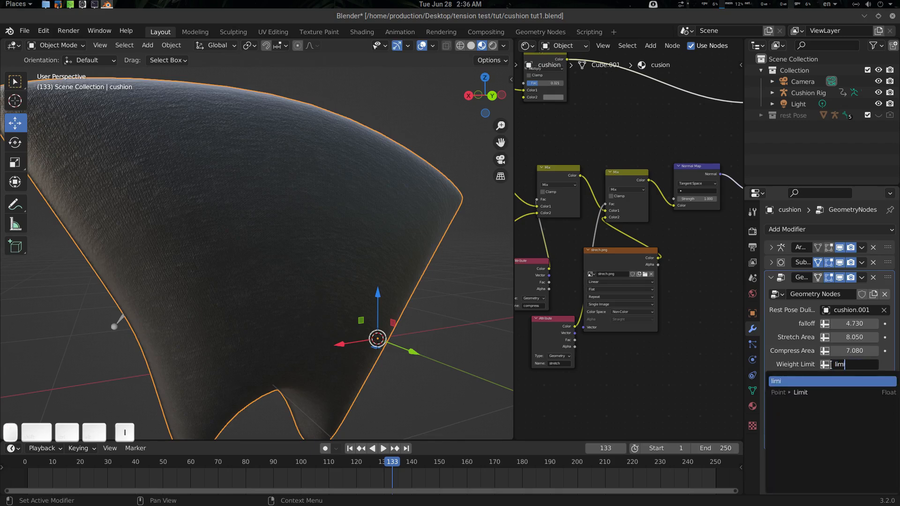
left_click(818, 392)
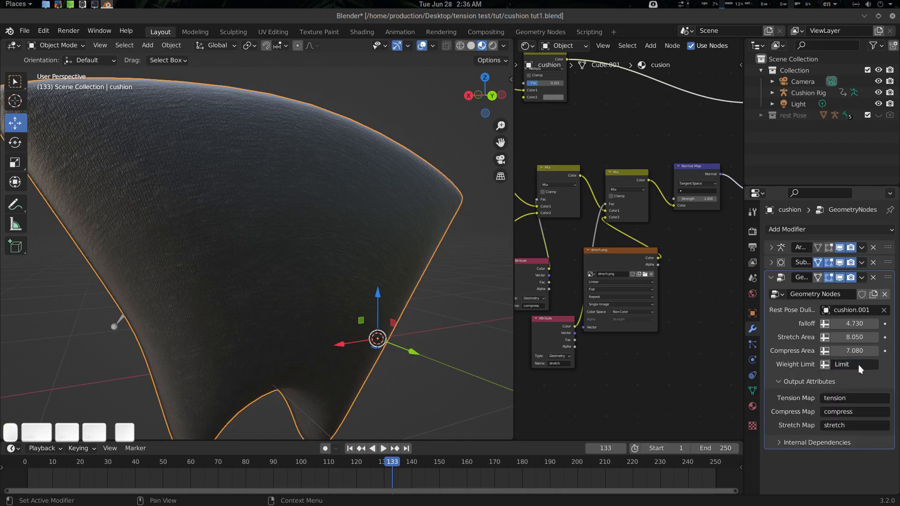
Switch the cushion to Weight Paint mode and show the mesh's vertex groups.
scroll(328, 263, "down", 5)
middle_click_drag(316, 260, 290, 243)
scroll(284, 245, "up", 2)
key("ctrl+Tab")
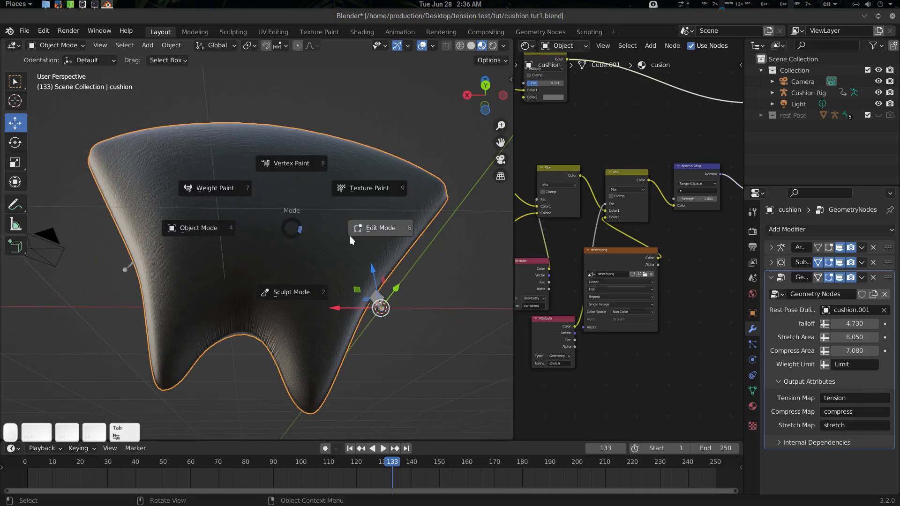
left_click(233, 188)
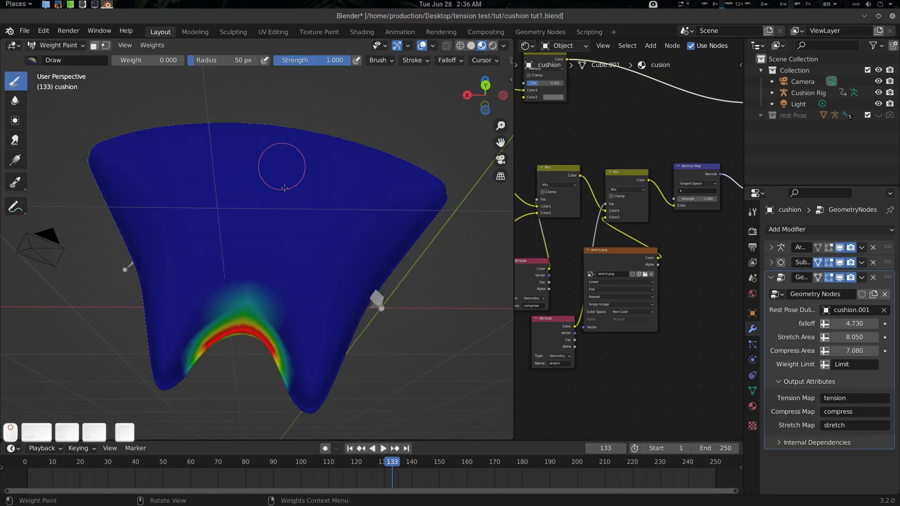
middle_click_drag(281, 165, 290, 225)
left_click(753, 389)
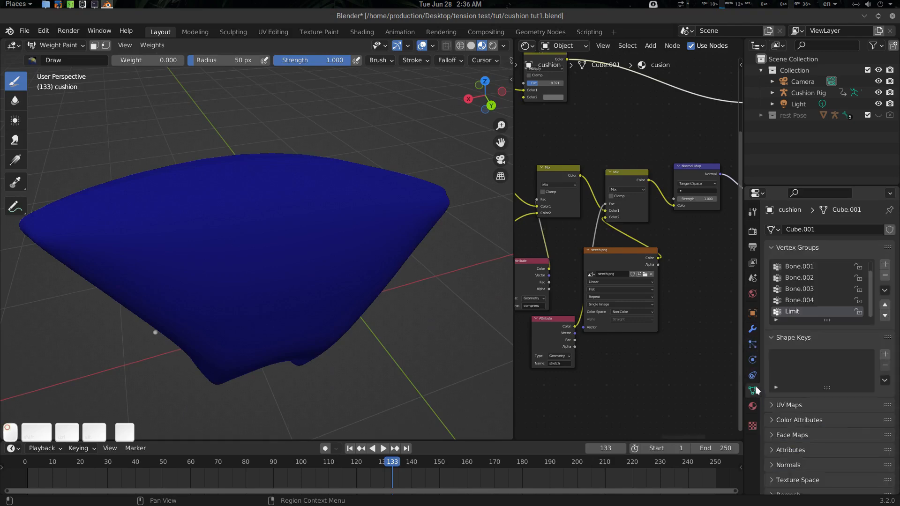
Set the brush weight to 0.433 and paint a stroke on the cushion's upper edge.
middle_click_drag(258, 245, 289, 223)
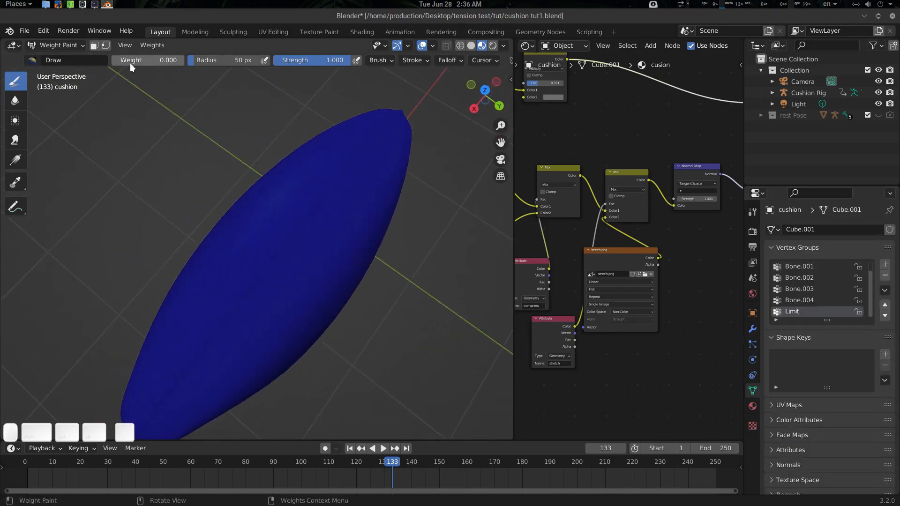
left_click_drag(131, 60, 143, 60)
middle_click_drag(189, 93, 311, 201)
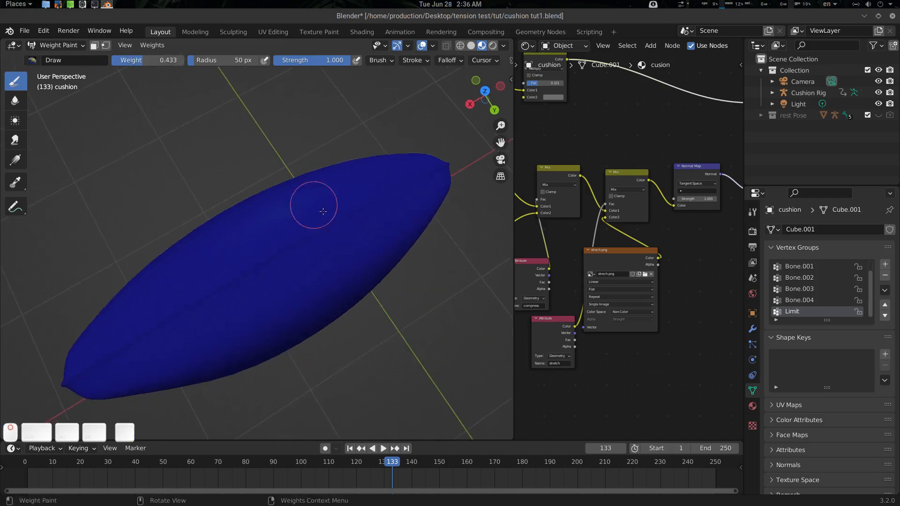
mouse_move(363, 209)
left_mouse_down()
mouse_move(233, 276)
mouse_move(251, 237)
mouse_move(372, 186)
mouse_move(305, 269)
mouse_move(317, 283)
left_mouse_up()
Switch the cushion back to Object Mode and inspect how the partial weights affect its wrinkles.
middle_click_drag(317, 284, 352, 206)
key("ctrl+Tab")
mouse_move(356, 253)
middle_mouse_down()
mouse_move(308, 287)
mouse_move(308, 272)
mouse_move(329, 254)
middle_mouse_up()
middle_click_drag(220, 286, 315, 198)
middle_click_drag(319, 241, 199, 254)
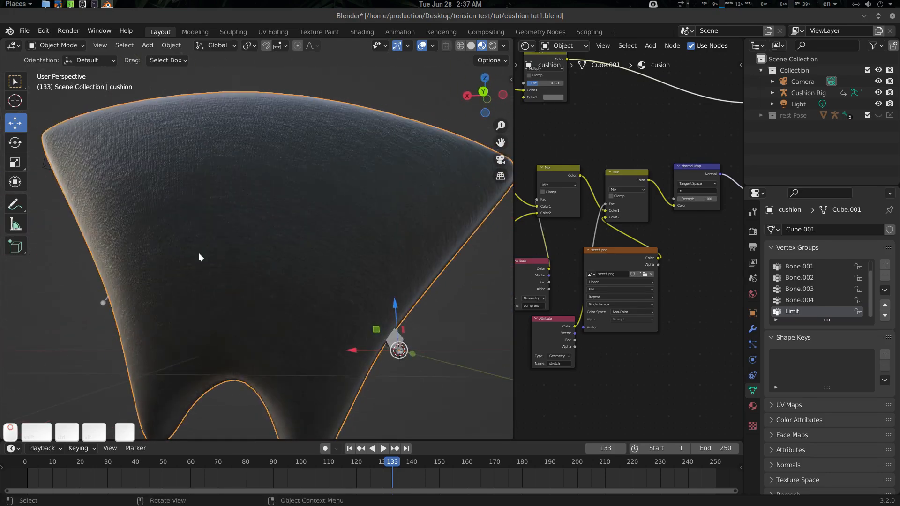
Display the cushion's Geometry Nodes modifier settings and review its inputs and output attributes with the deformed cushion.
middle_click_drag(331, 225, 362, 246)
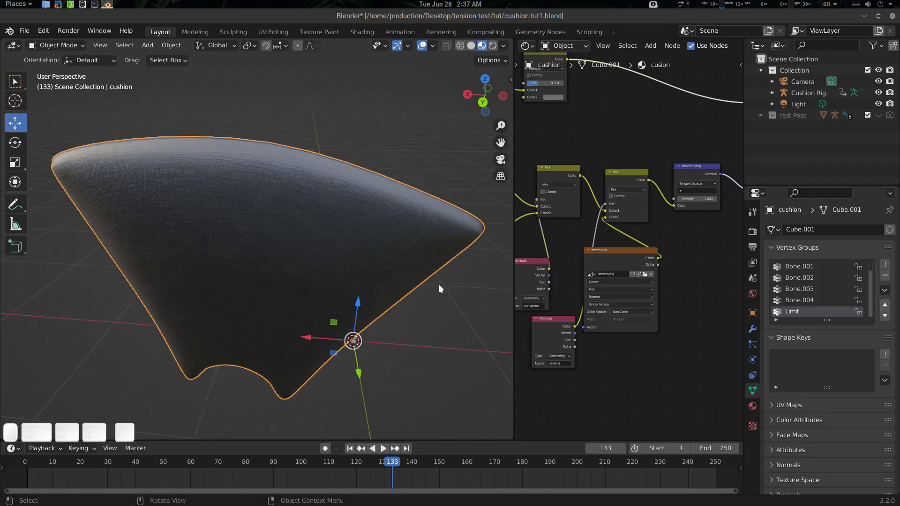
left_click(752, 329)
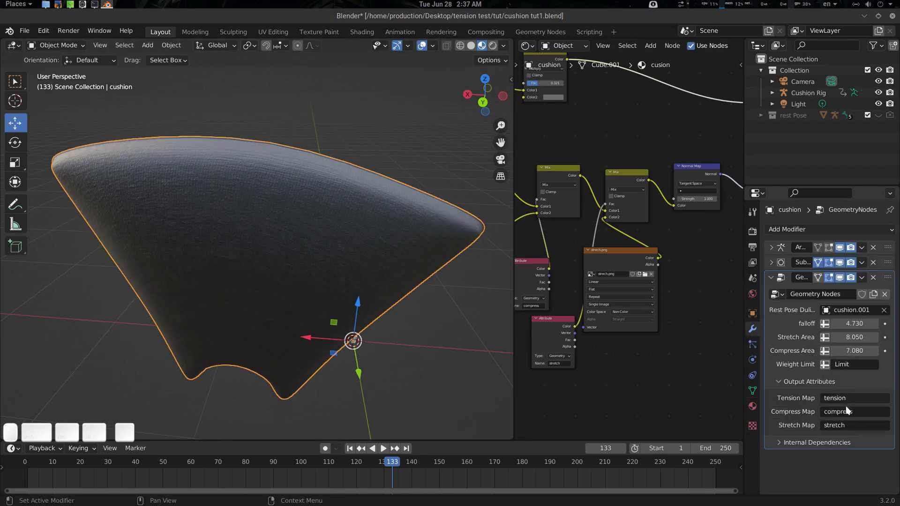
middle_click_drag(298, 249, 331, 264)
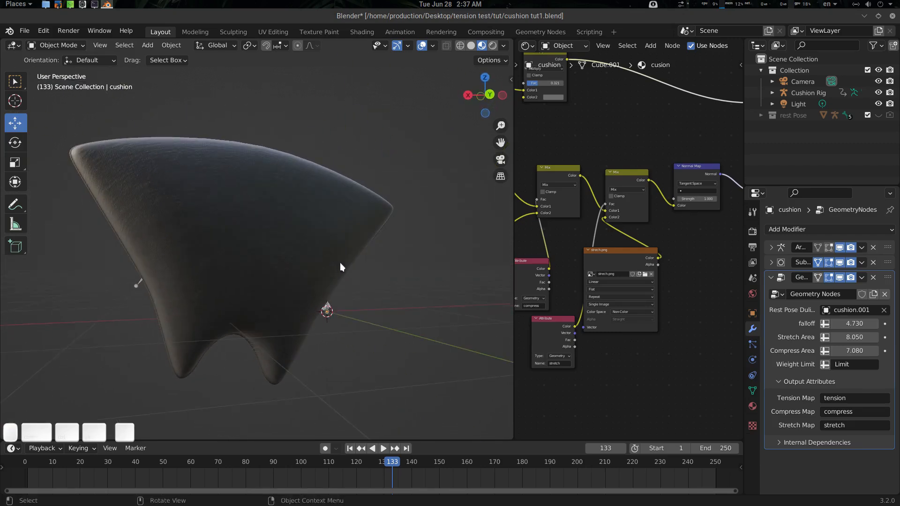
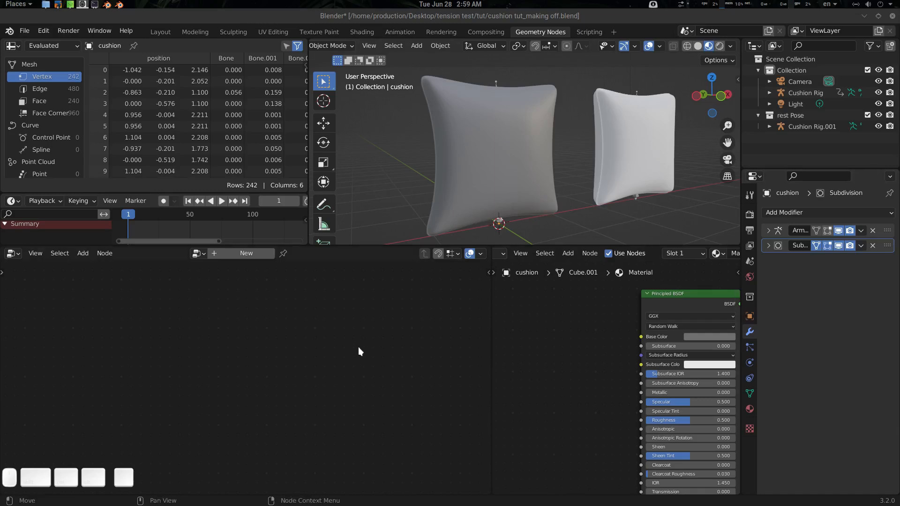
Scrub the cushion's animation beside its rest-pose duplicate, selecting each cushion, and return to frame 1.
middle_click_drag(522, 176, 496, 183)
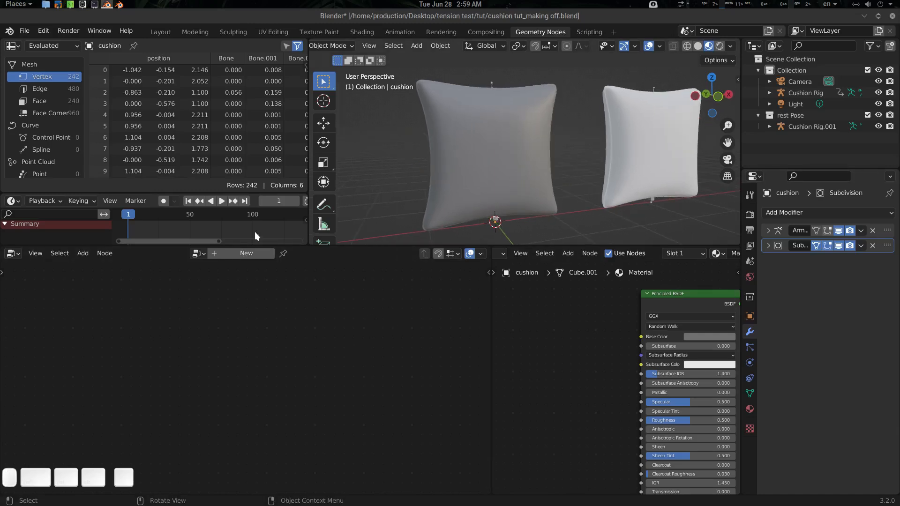
mouse_move(145, 215)
left_mouse_down()
mouse_move(157, 217)
mouse_move(142, 218)
left_mouse_up()
left_click(638, 132)
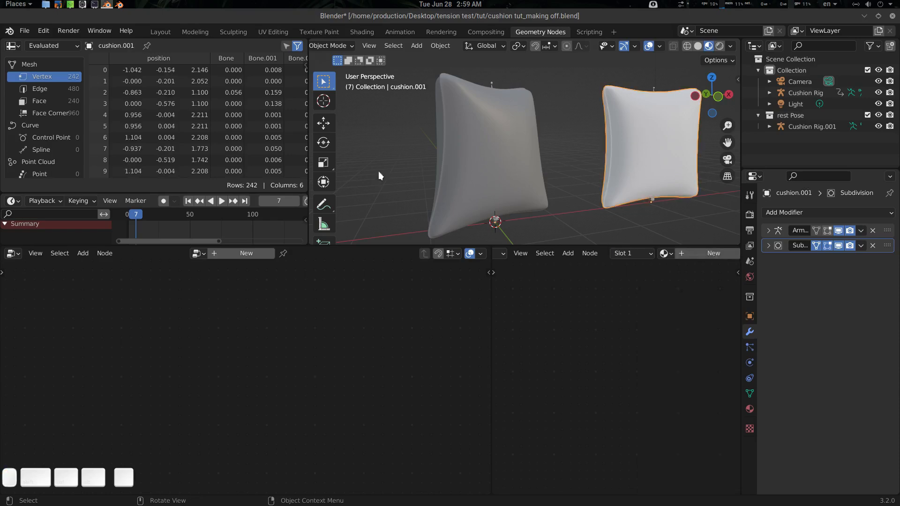
left_click(488, 137)
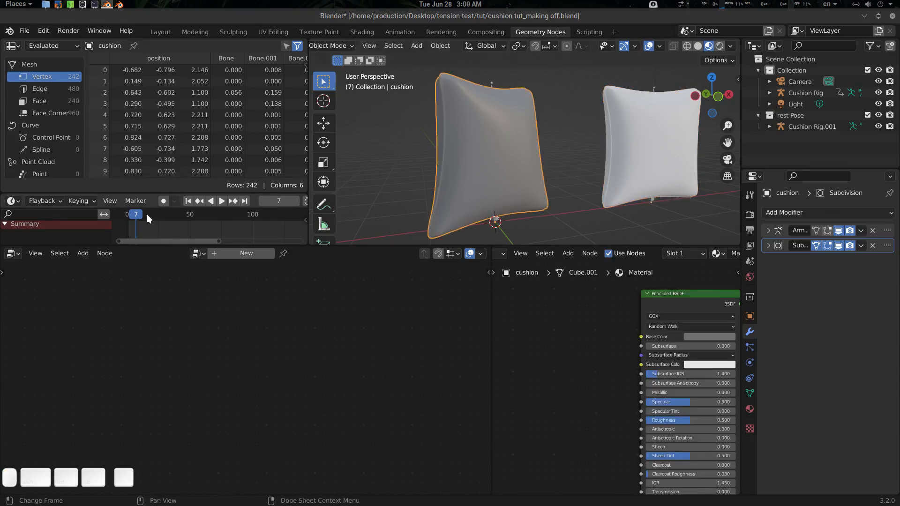
key("shift+Left")
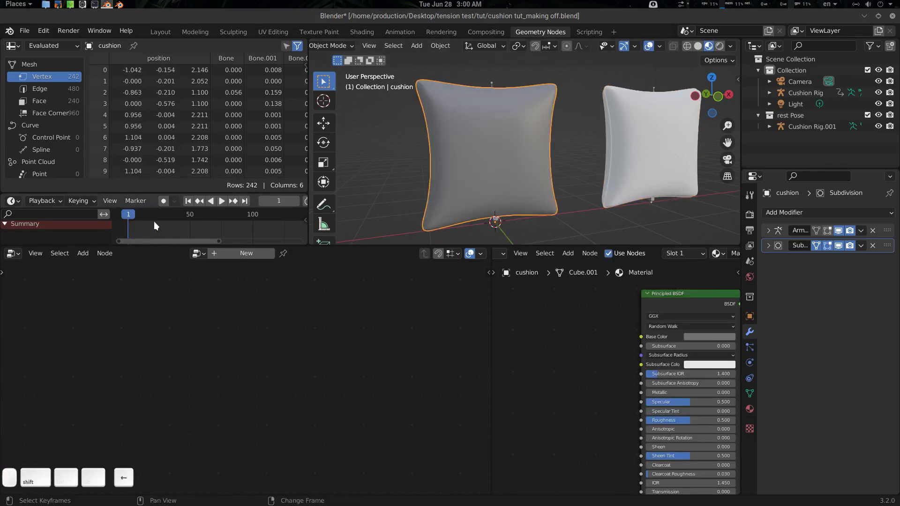
Create a new Geometry Nodes tree on the animated cushion and name it Tension map.
middle_click_drag(501, 147, 534, 136)
key("alt+a")
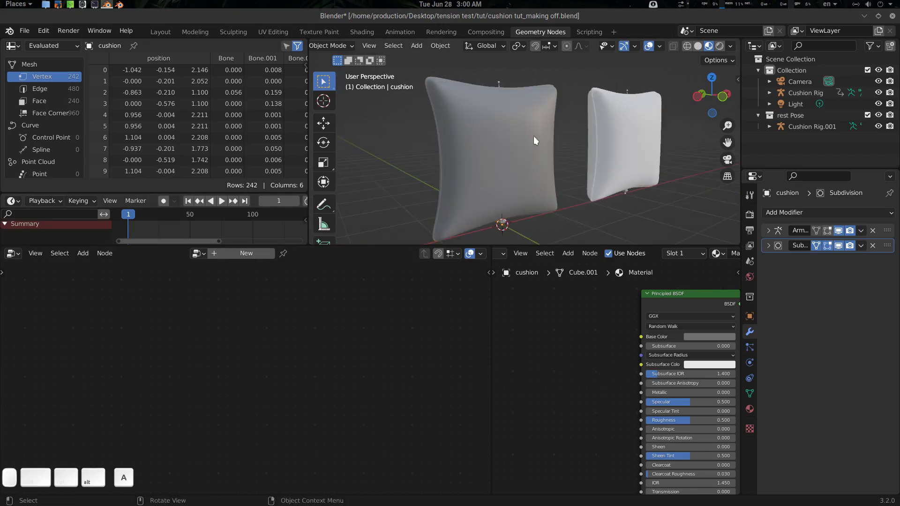
left_click(533, 136)
middle_click_drag(529, 181, 525, 164)
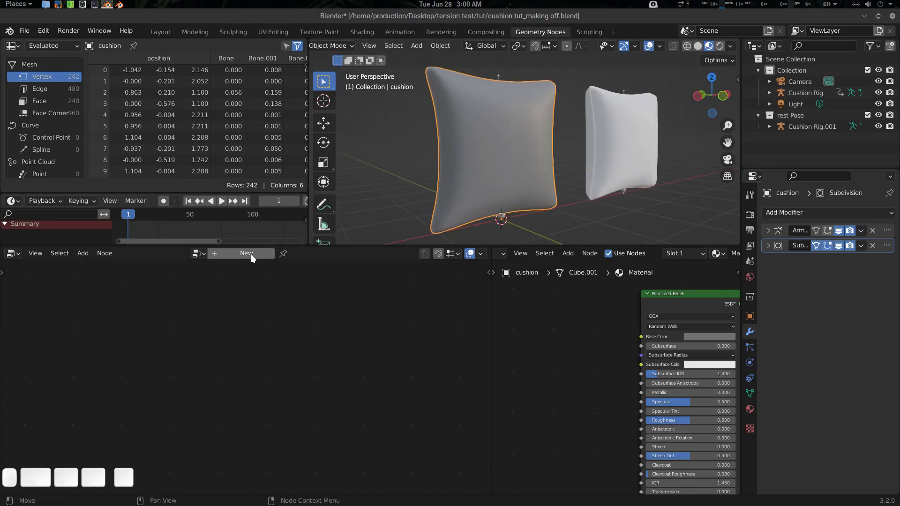
left_click(251, 254)
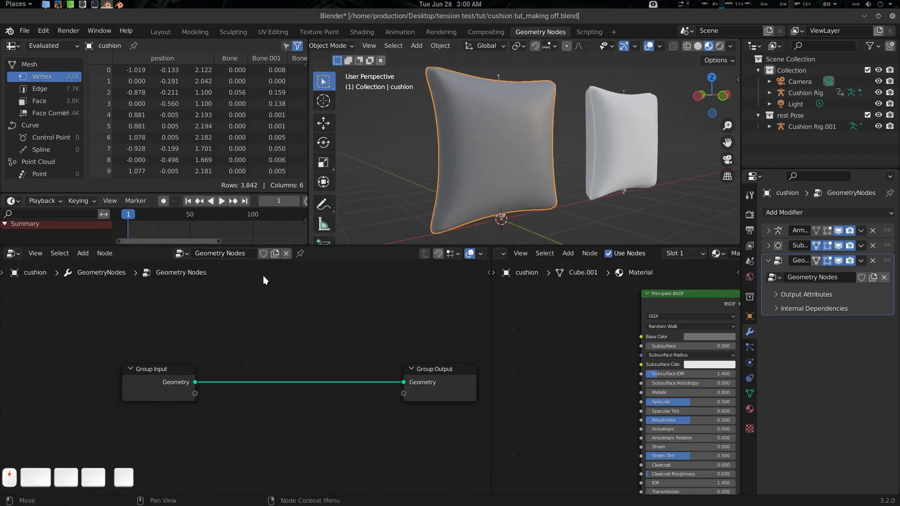
left_click(225, 254)
key("BackSpace")
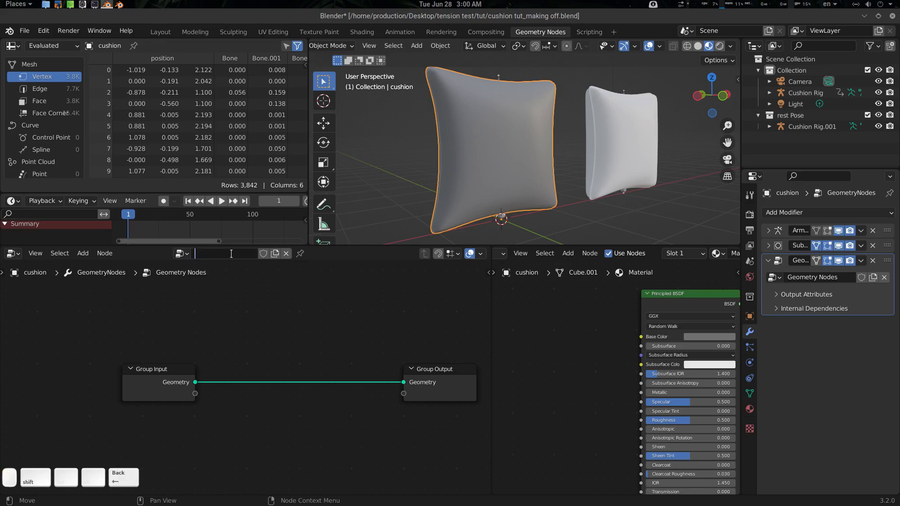
type("Tension")
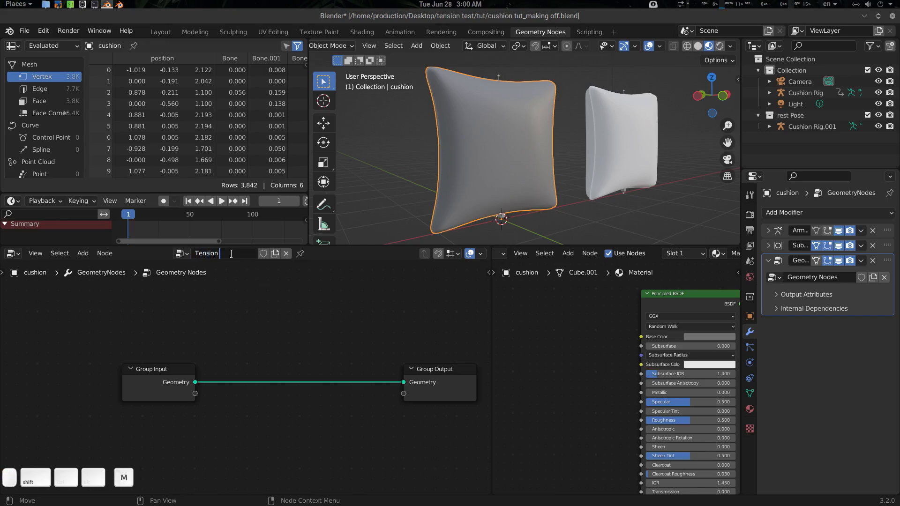
type(" map")
key("Return")
Widen the geometry node editor over the shader editor's area and frame the Group Input and Group Output nodes.
middle_click_drag(253, 351, 249, 387, "ctrl")
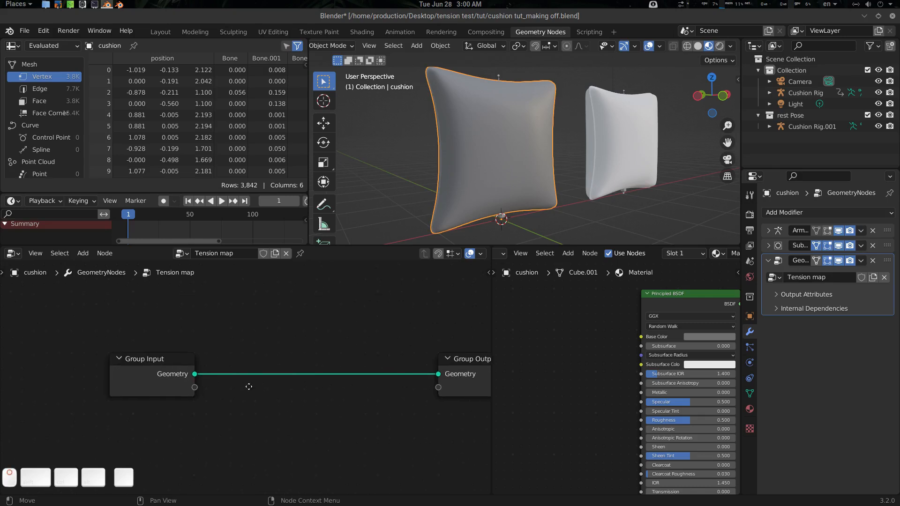
middle_click_drag(639, 357, 561, 364, "ctrl")
left_click_drag(492, 327, 715, 330)
middle_click_drag(495, 351, 505, 330, "shift")
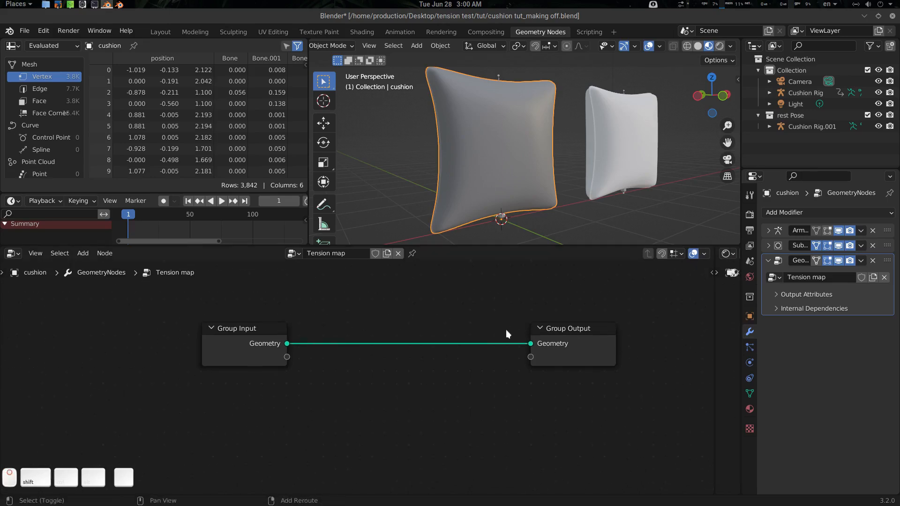
scroll(459, 335, "up", 3)
middle_click_drag(412, 344, 383, 343, "shift")
scroll(424, 351, "down", 2)
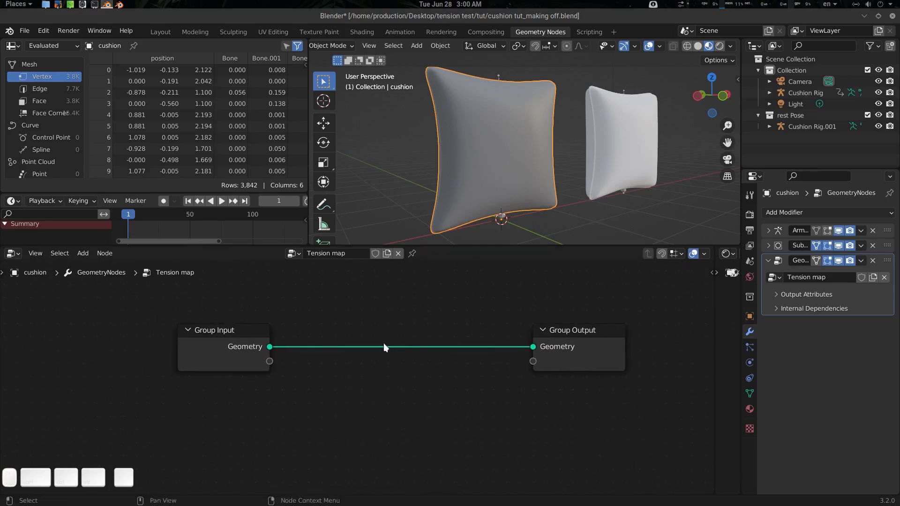
scroll(361, 323, "down", 1, "ctrl")
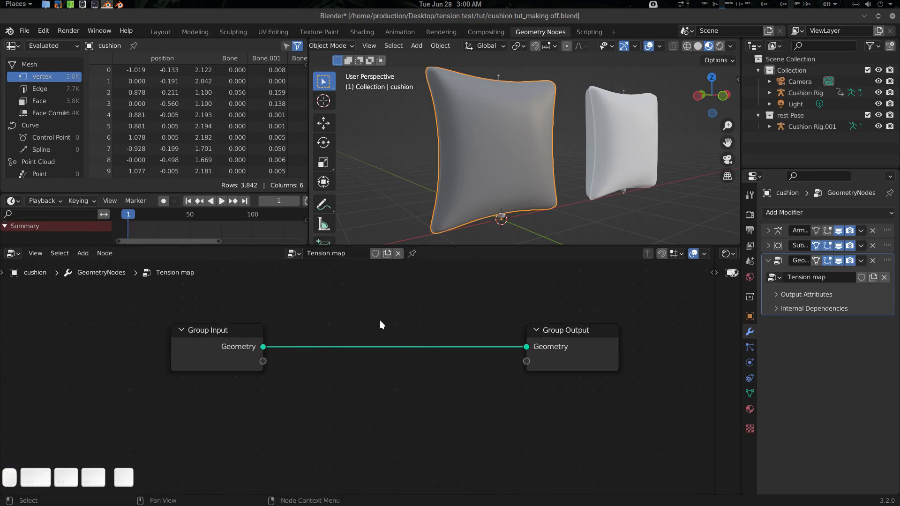
Insert a Capture Attribute node between Group Input and Group Output, and set its domain to Edge.
key("shift+a")
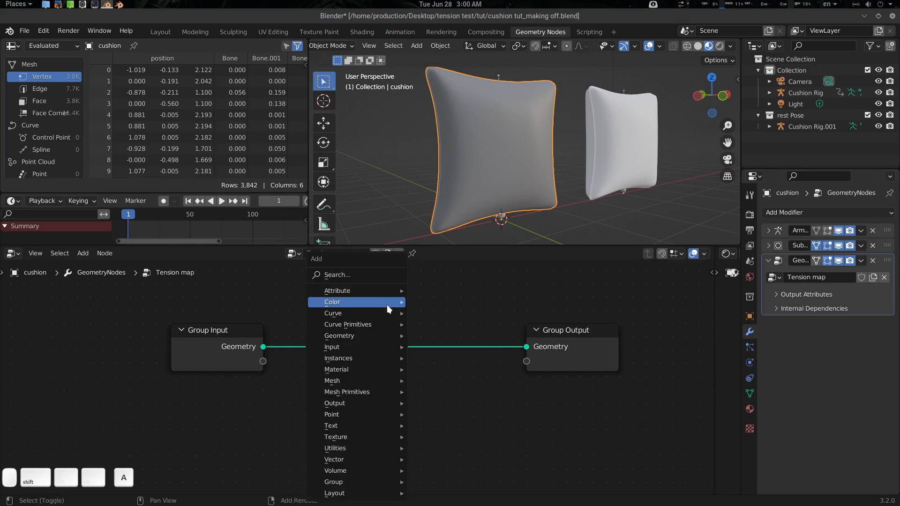
mouse_move(388, 309)
type("scapt")
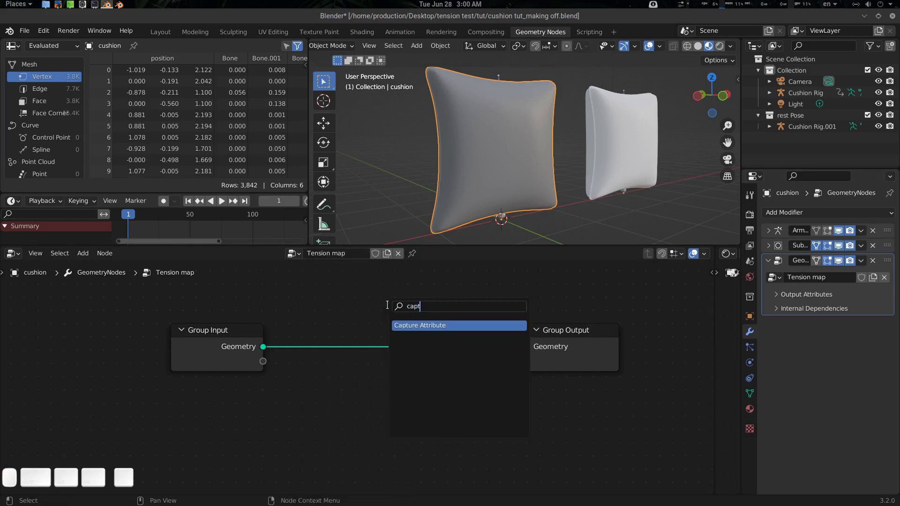
key("Return")
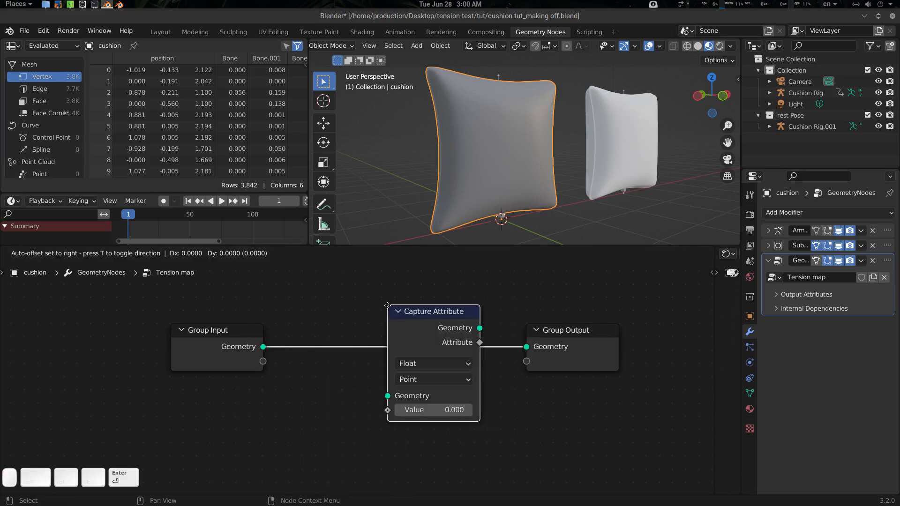
left_click(319, 319)
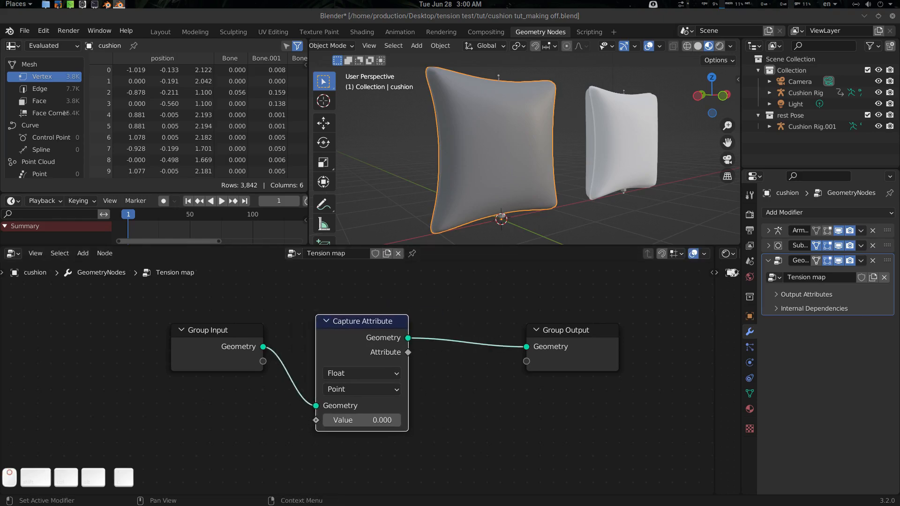
left_click(364, 390)
left_click(352, 417)
Add an Edge Vertices node and place it below the Group Input node, leaving space before Capture Attribute.
middle_click_drag(440, 393, 495, 366)
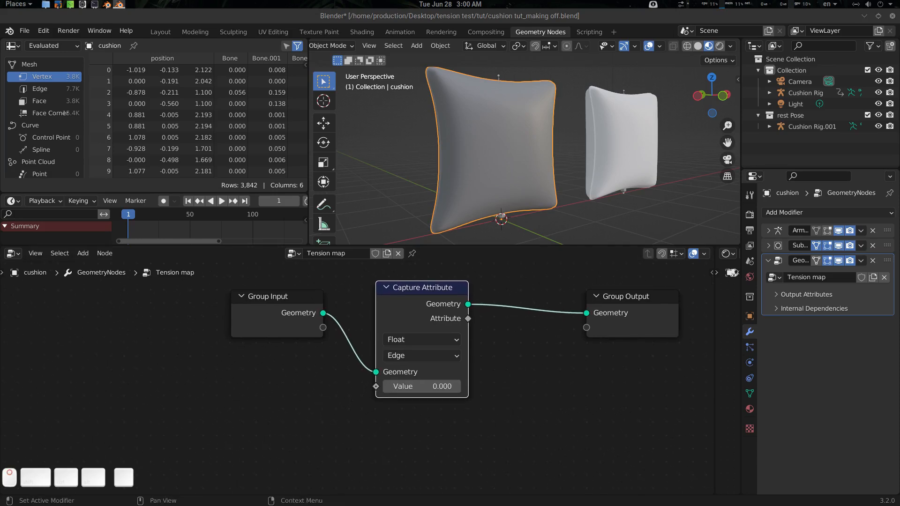
middle_click_drag(463, 398, 499, 386)
left_click(248, 372)
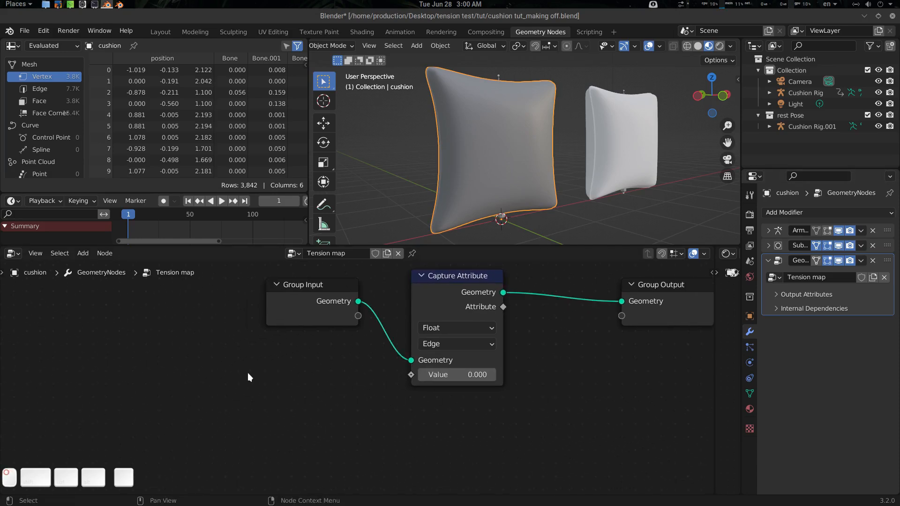
key("shift+a")
type("s")
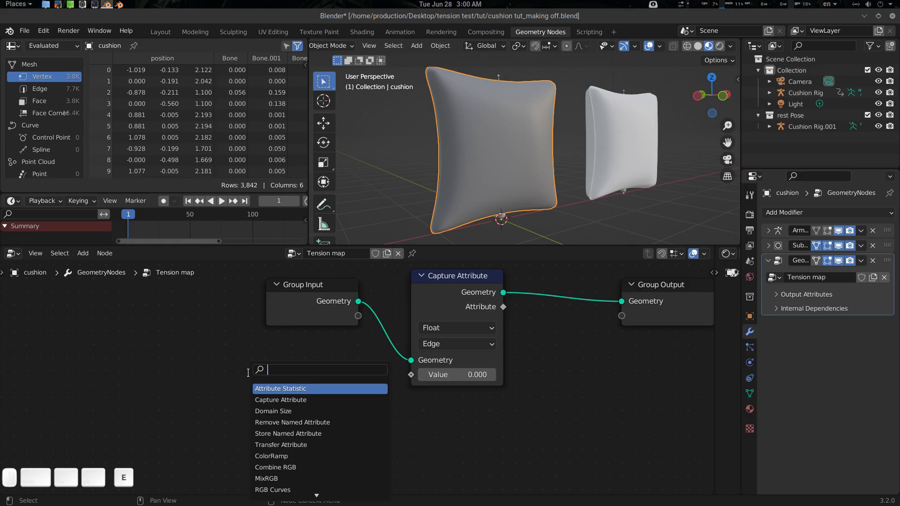
type("edg")
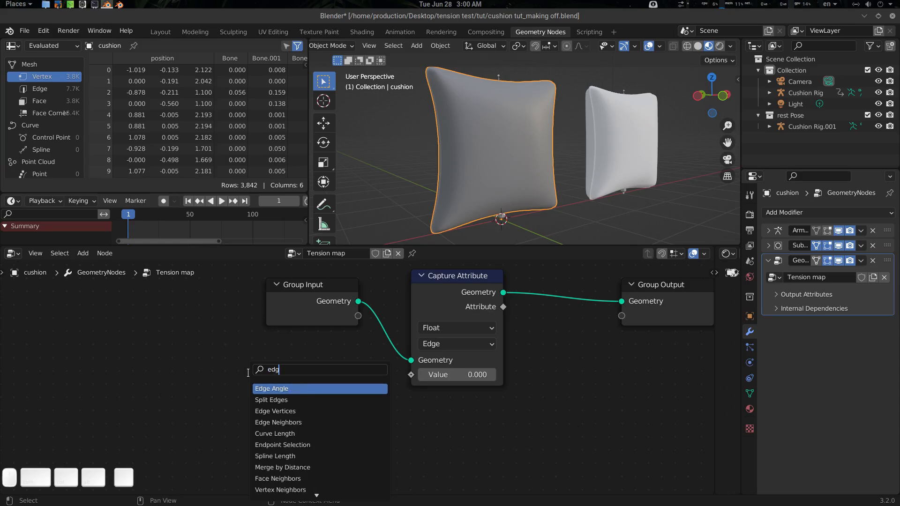
left_click(281, 411)
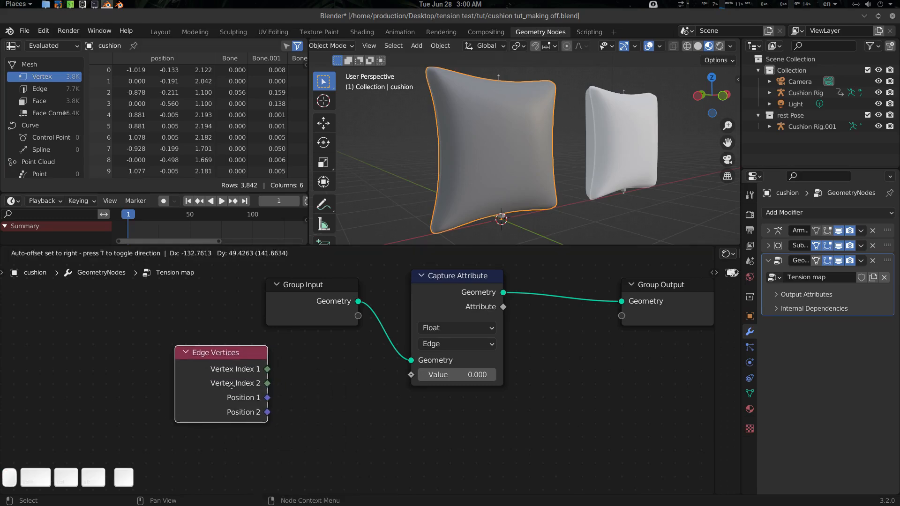
left_click(304, 406)
middle_click_drag(331, 396, 372, 384)
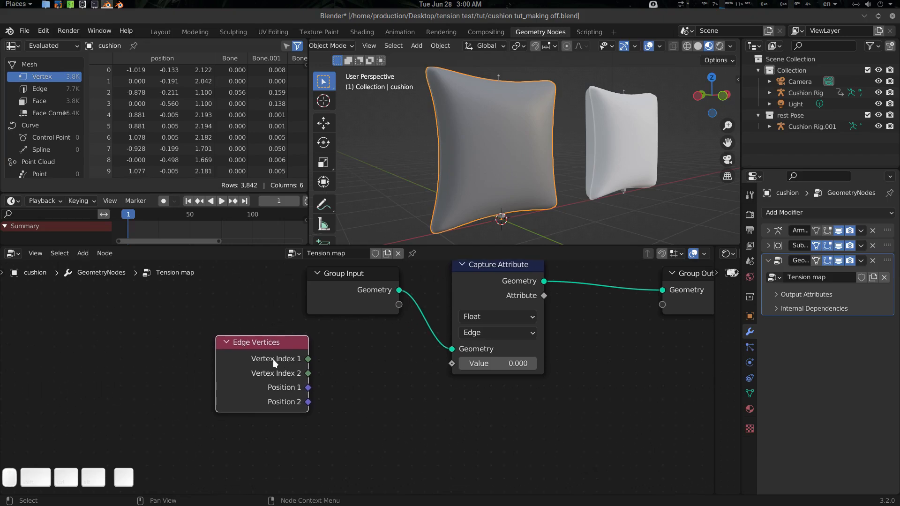
left_click_drag(257, 352, 219, 353)
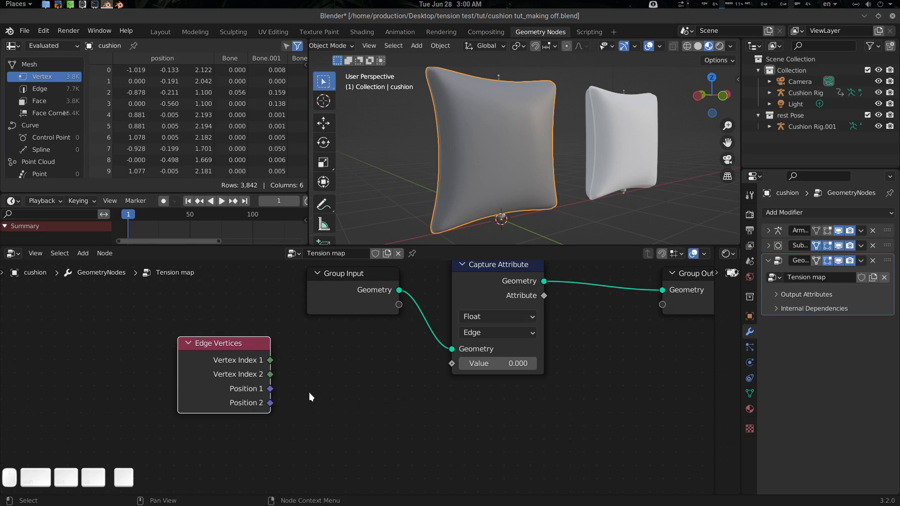
Draw a short horizontal annotation line beside the Edge Vertices node to illustrate an edge, and erase it.
key("d")
left_click_drag(302, 408, 411, 408)
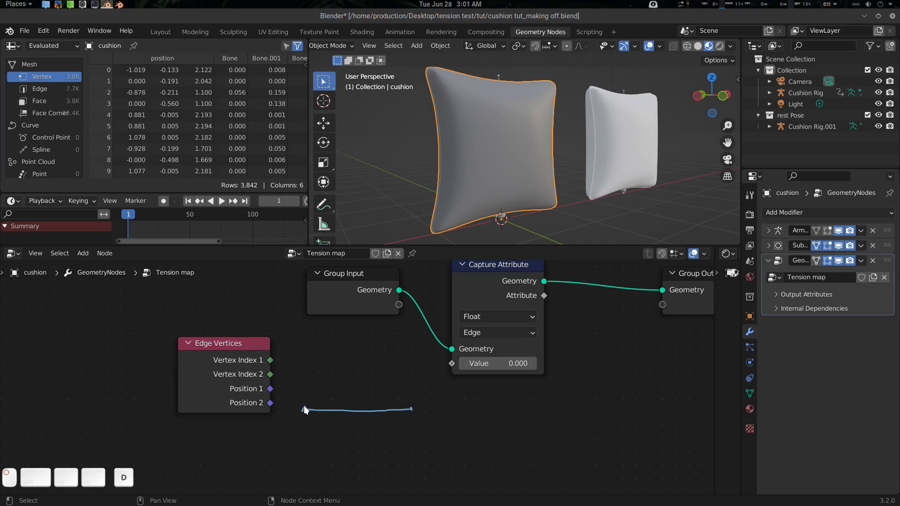
middle_click_drag(382, 410, 376, 410)
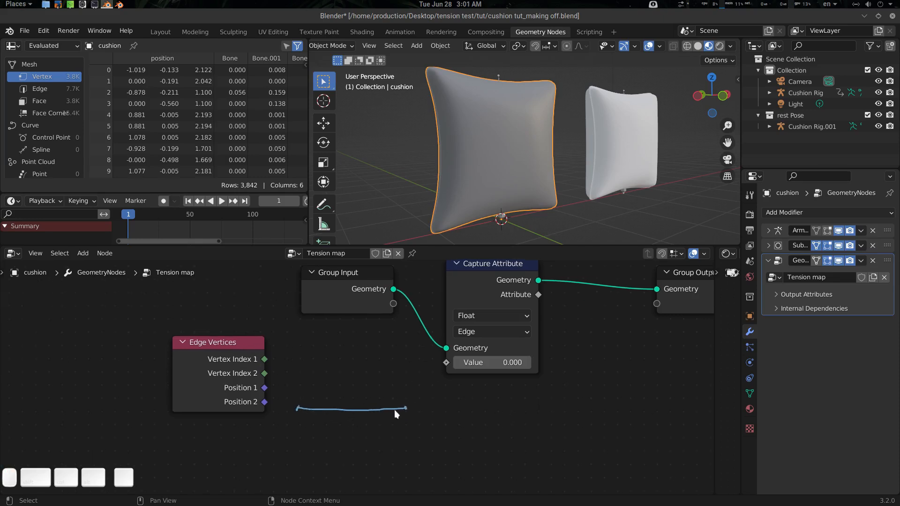
right_click_drag(416, 408, 296, 409)
Move the Edge Vertices node farther away from Capture Attribute to make room between them.
mouse_move(259, 345)
middle_mouse_down()
mouse_move(276, 345)
mouse_move(278, 363)
middle_mouse_up()
left_click_drag(251, 364, 223, 357)
middle_click_drag(314, 369, 302, 367)
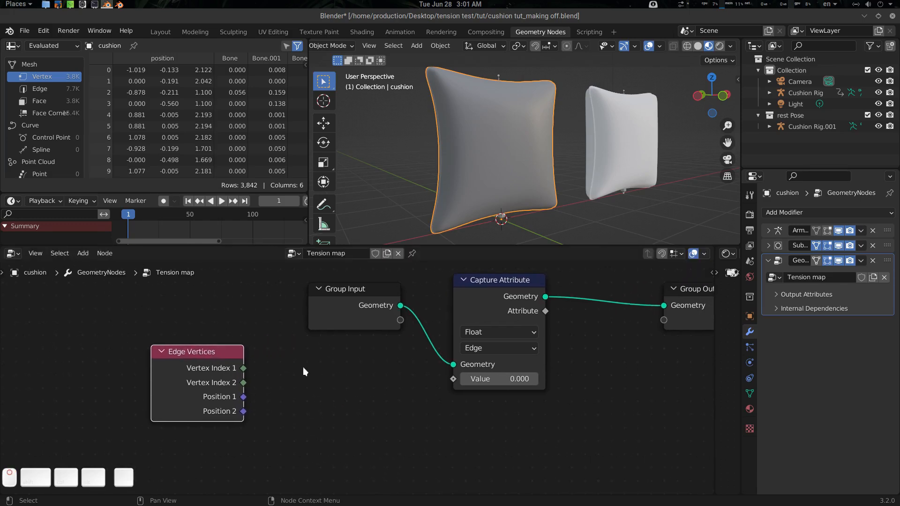
key("shift+a")
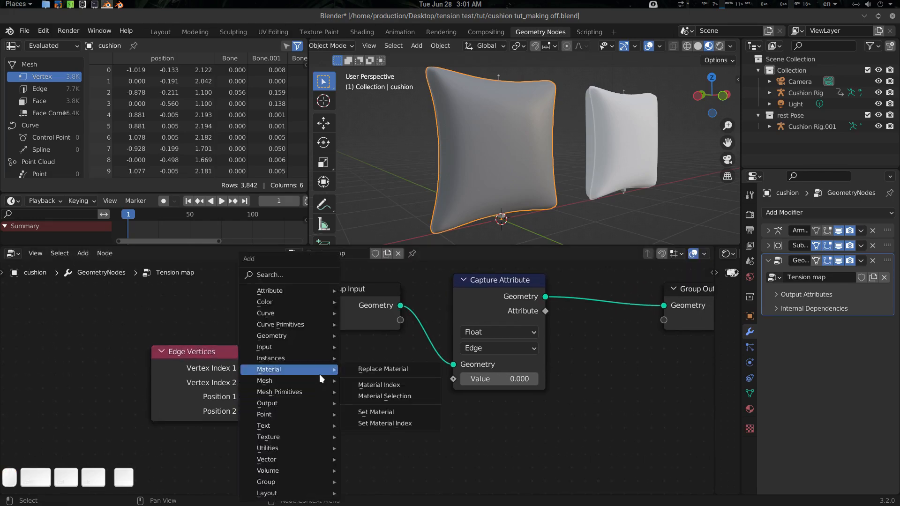
type("s")
type("vec")
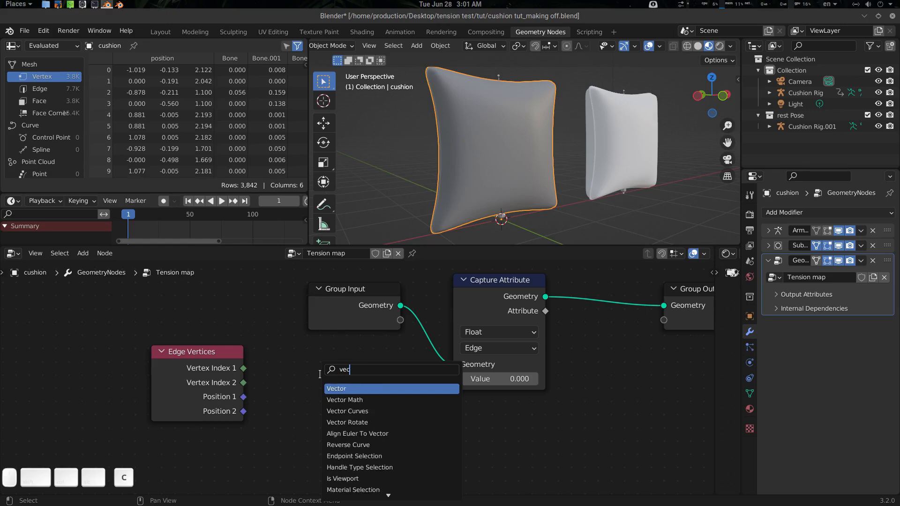
key("Return")
key("Escape")
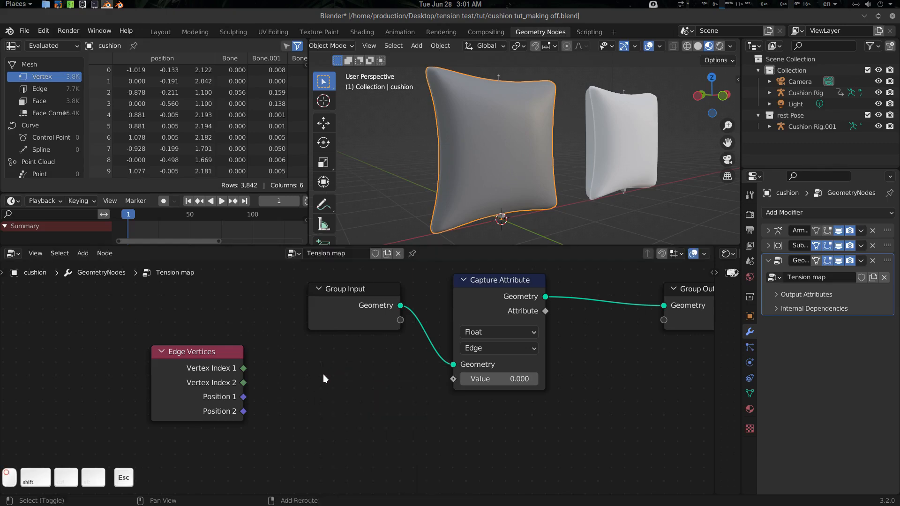
Add a Vector Math node between Edge Vertices and Capture Attribute, and set its operation to Distance.
key("shift+a")
type("s")
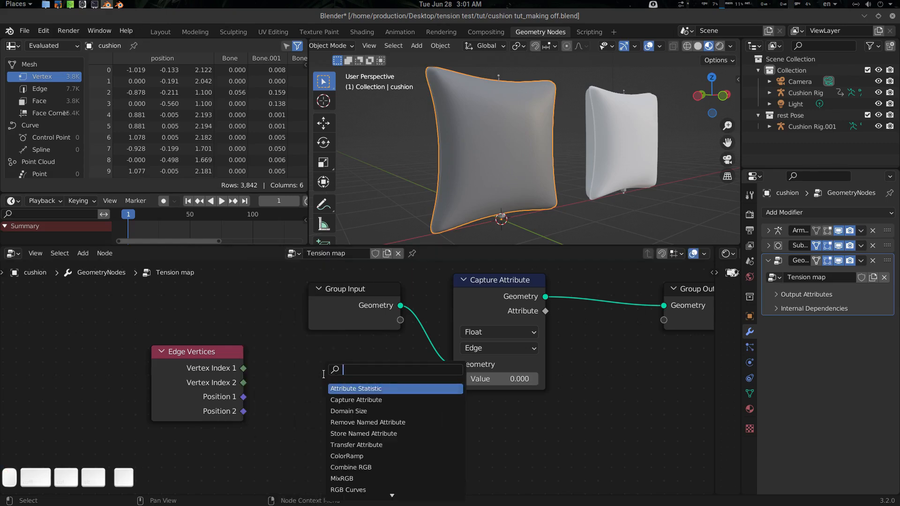
type("vec")
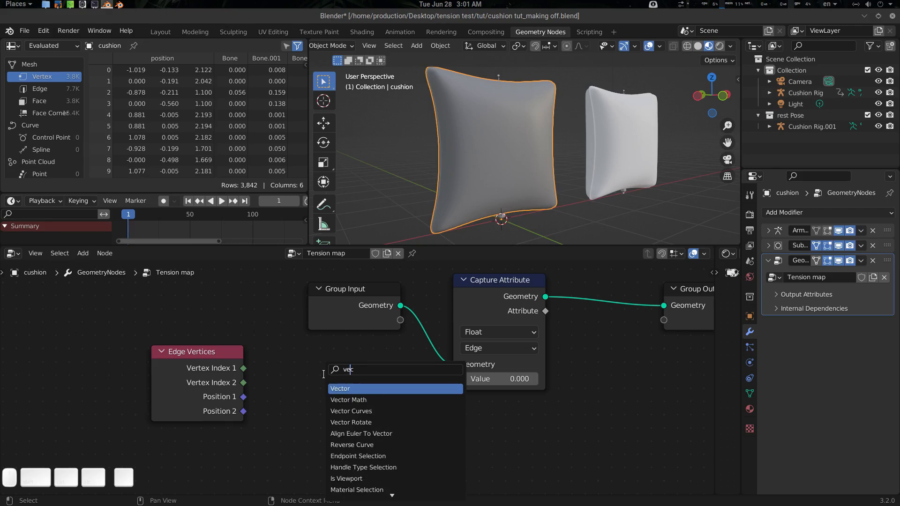
key("Down")
key("Return")
left_click(301, 348)
scroll(307, 360, "down", 1)
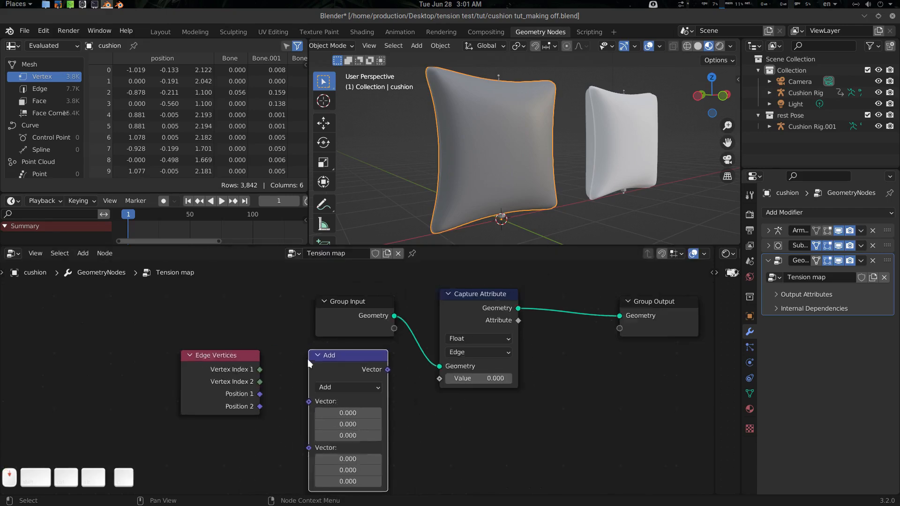
scroll(319, 365, "down", 1)
left_click(346, 381)
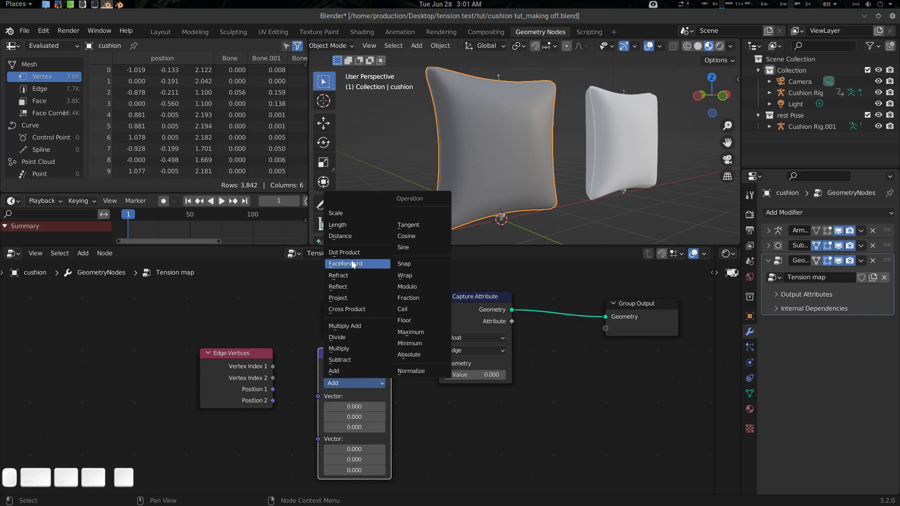
left_click(354, 236)
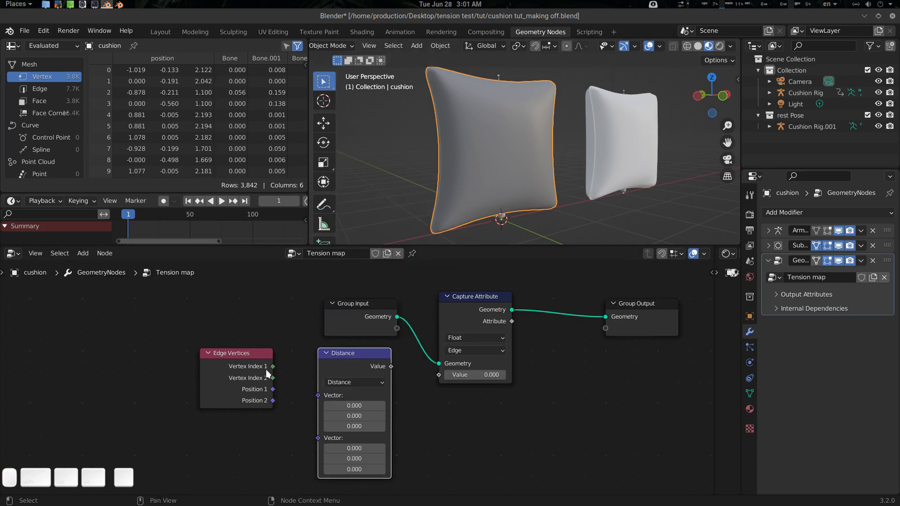
Link Position 1 and Position 2 of Edge Vertices to the two Distance vectors, and shift the Distance node closer to Edge Vertices.
left_click_drag(265, 369, 318, 395)
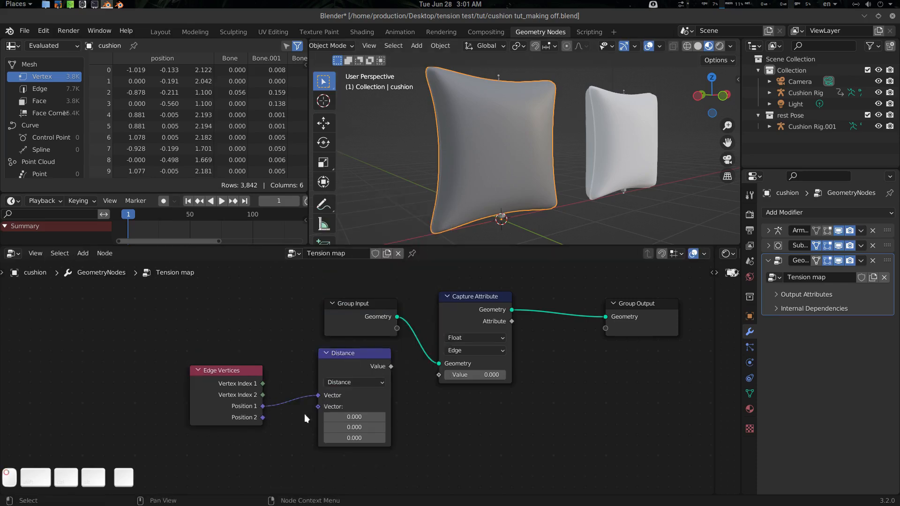
left_click_drag(262, 418, 318, 407)
left_click_drag(363, 362, 338, 376)
middle_click_drag(432, 387, 406, 383)
scroll(404, 383, "up", 1)
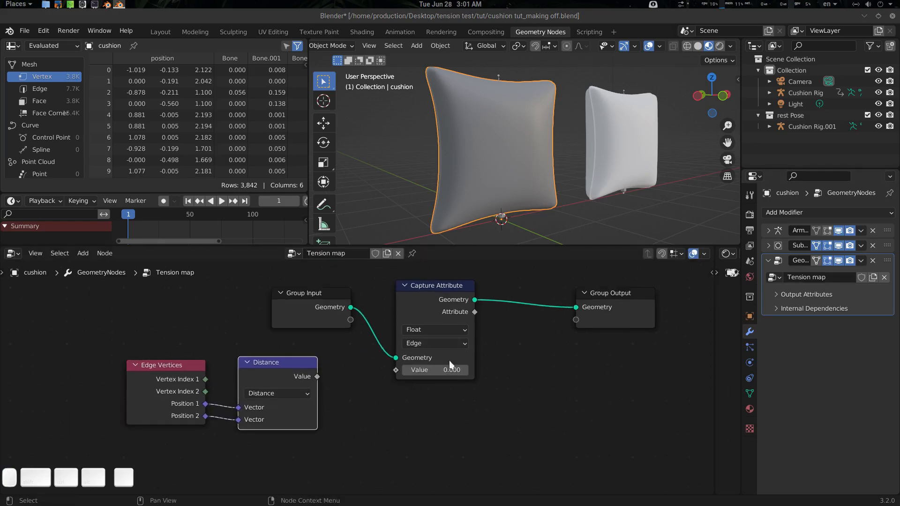
Connect the Distance node's Value output to the Value input of Capture Attribute.
left_click_drag(316, 378, 333, 375)
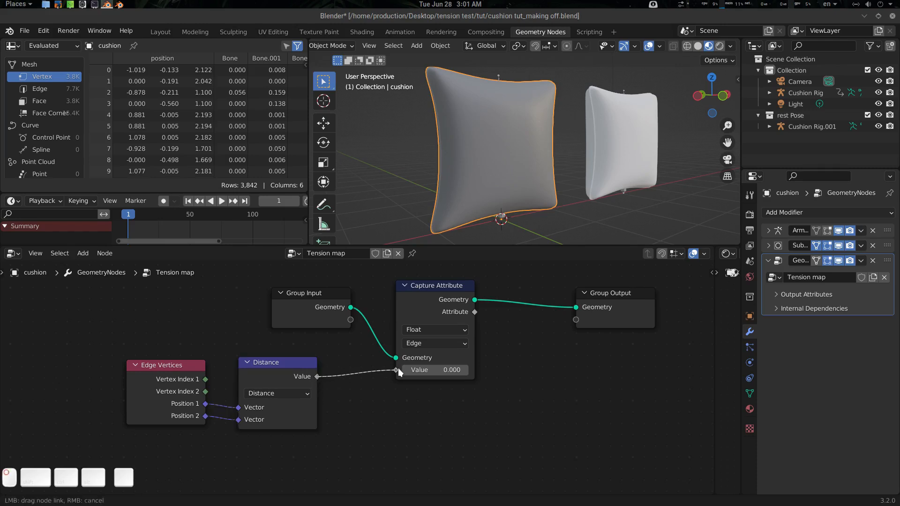
left_click_drag(398, 367, 397, 370)
middle_click_drag(503, 387, 443, 393)
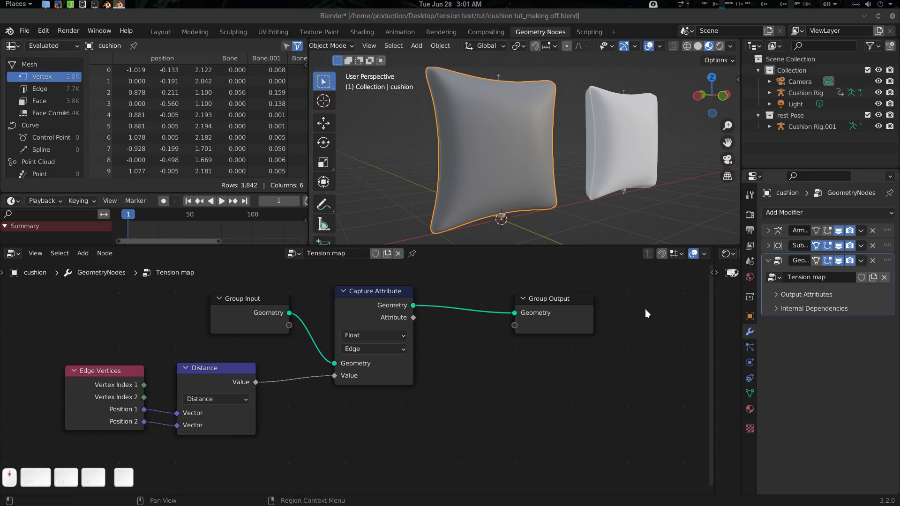
middle_click_drag(508, 356, 477, 332)
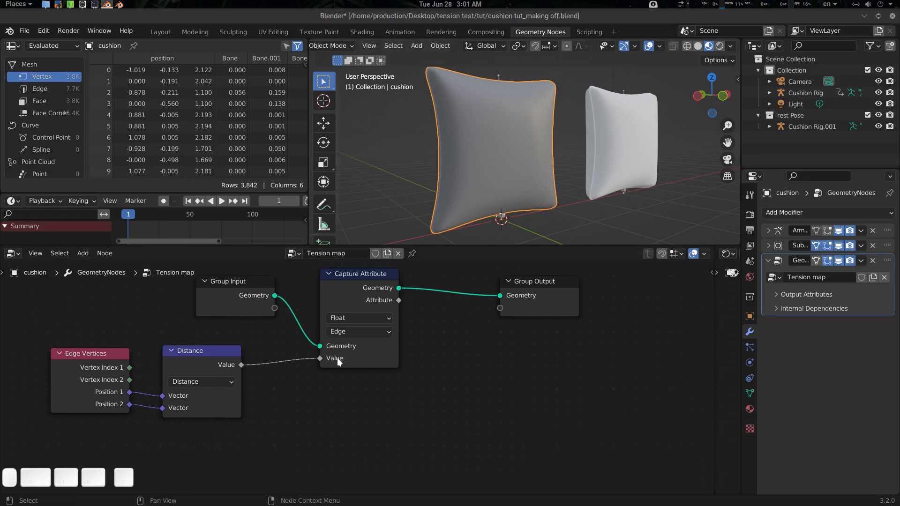
Add an Object Info node below the Capture Attribute node.
scroll(406, 388, "down", 2)
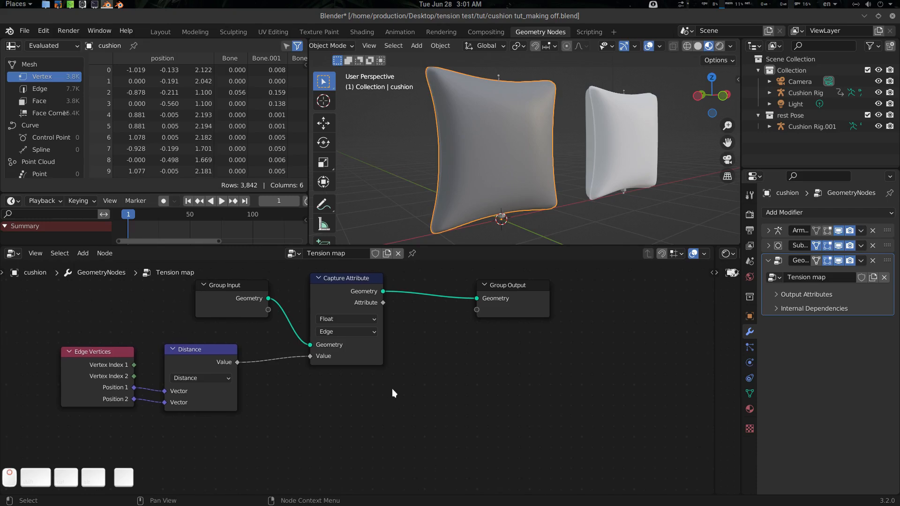
key("shift+a")
type("s")
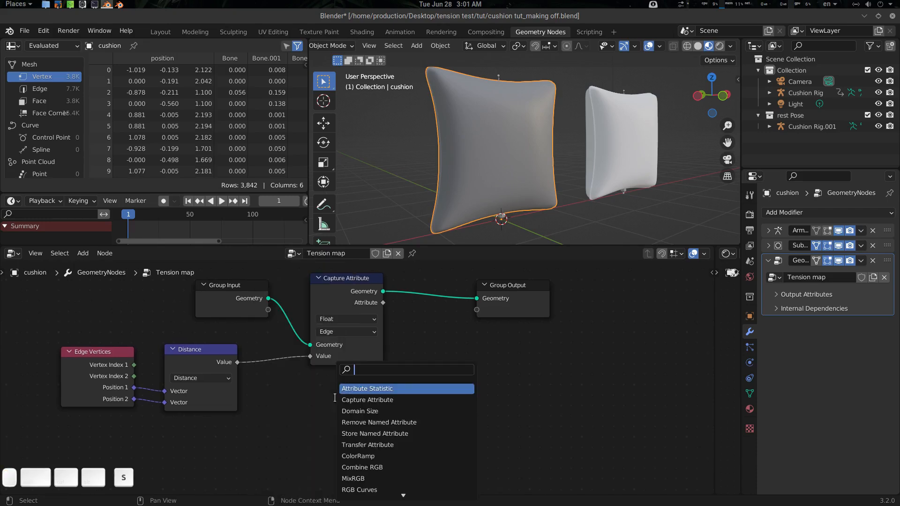
type("object")
key("Return")
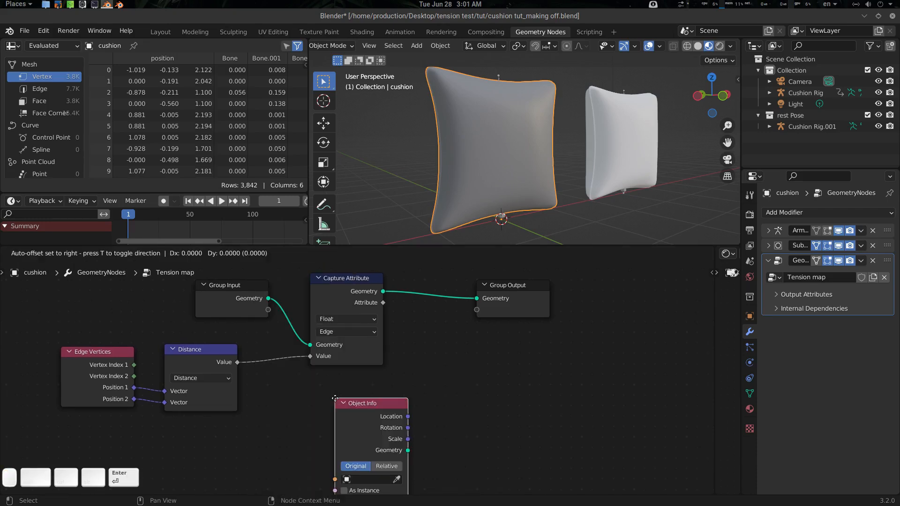
left_click(343, 415)
middle_click_drag(401, 440, 402, 393)
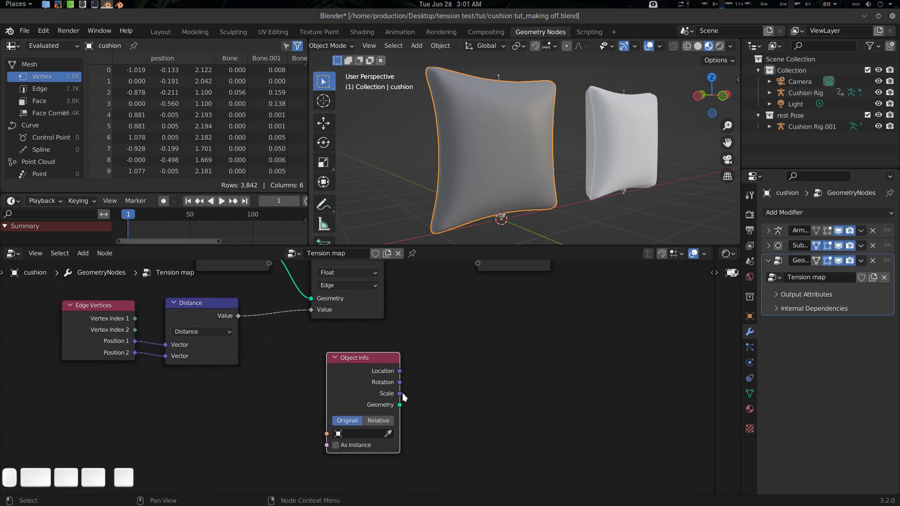
Pick the rest-pose cushion.001 as the Object Info object, and shift the node toward the Distance node.
left_click(393, 432)
left_click(651, 155)
middle_click_drag(449, 410, 505, 412)
left_click_drag(414, 368, 367, 370)
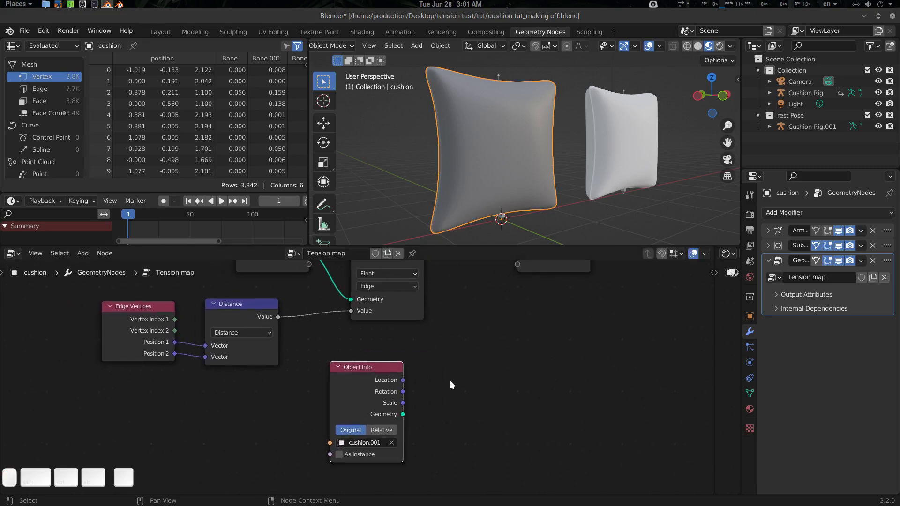
middle_click_drag(450, 384, 443, 385)
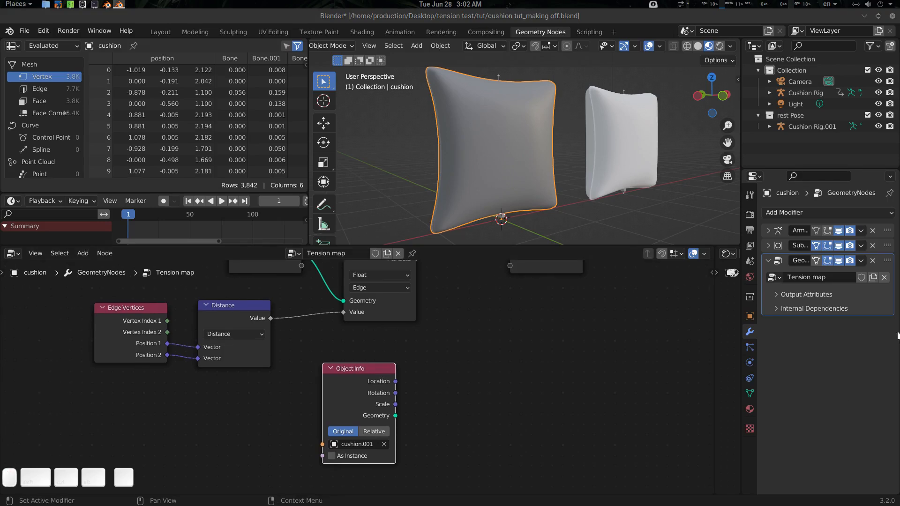
Duplicate the Capture Attribute node and place the copy beside the Object Info node.
middle_click_drag(496, 364, 477, 394)
scroll(480, 386, "down", 3)
scroll(477, 395, "down", 1)
middle_click_drag(393, 342, 430, 327)
left_click(404, 297)
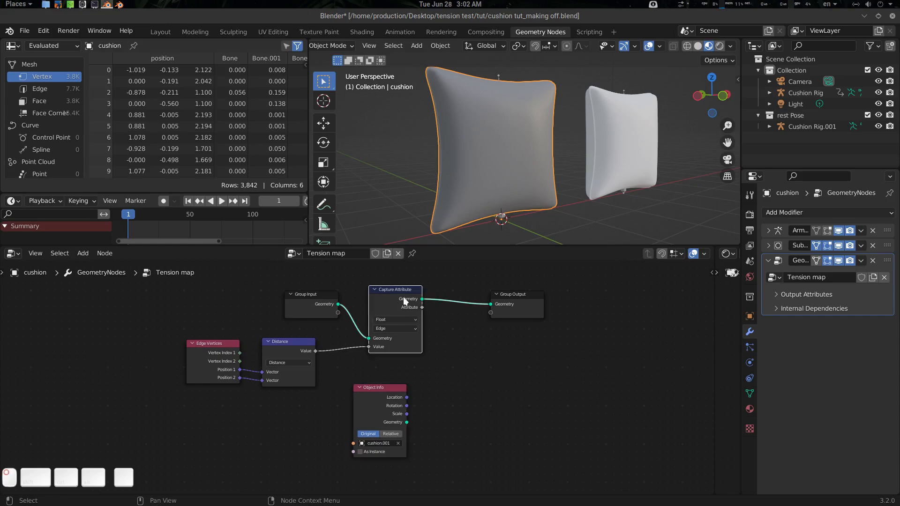
key("shift+d")
left_click(465, 387)
scroll(435, 424, "up", 1)
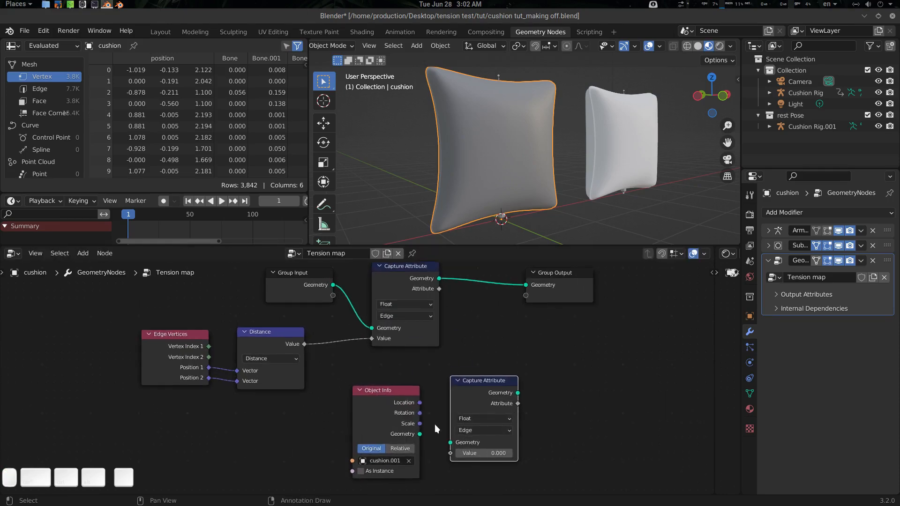
Connect the Object Info Geometry output to the Geometry input of the duplicated Capture Attribute.
middle_click_drag(420, 446, 438, 408)
left_click_drag(439, 397, 470, 405)
left_click(571, 404)
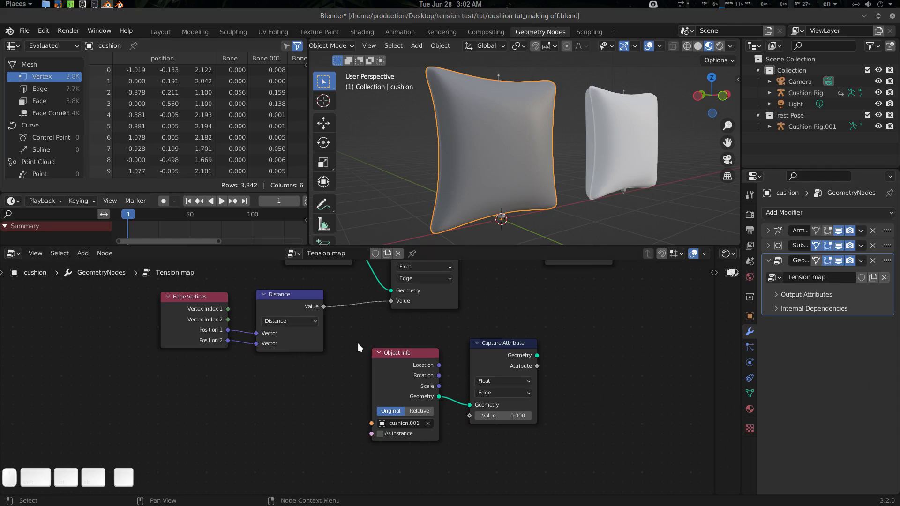
Spread out Edge Vertices and Distance, and route Distance's Value through a new reroute to the duplicated Capture Attribute's Value.
middle_click_drag(284, 311, 314, 318)
left_click_drag(237, 304, 202, 301)
left_click_drag(292, 305, 255, 304)
right_click_drag(363, 301, 334, 332, "shift")
left_click_drag(352, 310, 501, 419)
Move Object Info and the duplicated Capture Attribute closer together, nearer to the Distance node.
left_click_drag(425, 359, 393, 373)
left_click_drag(534, 350, 481, 347)
middle_click_drag(564, 362, 567, 346)
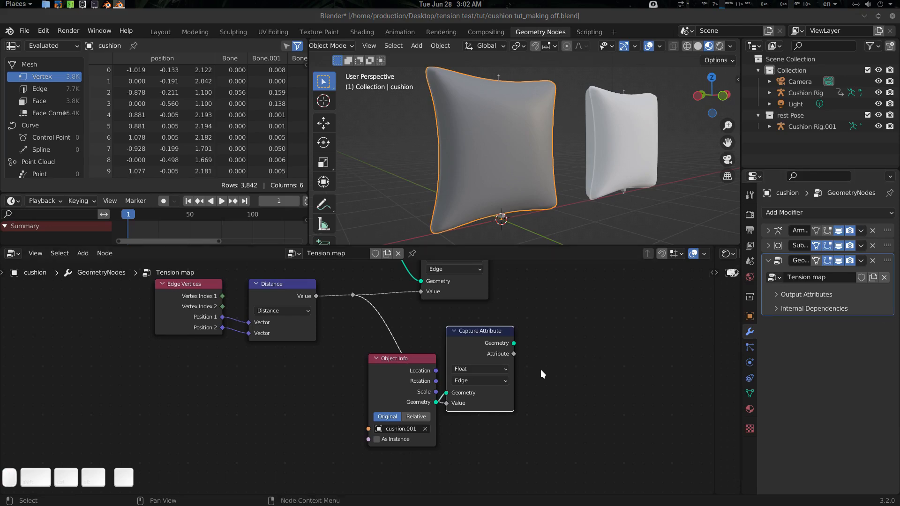
Move the Group Output node farther away from the first Capture Attribute to make room for more nodes.
middle_click_drag(536, 371, 418, 386)
scroll(418, 386, "down", 1)
middle_click_drag(474, 360, 449, 384)
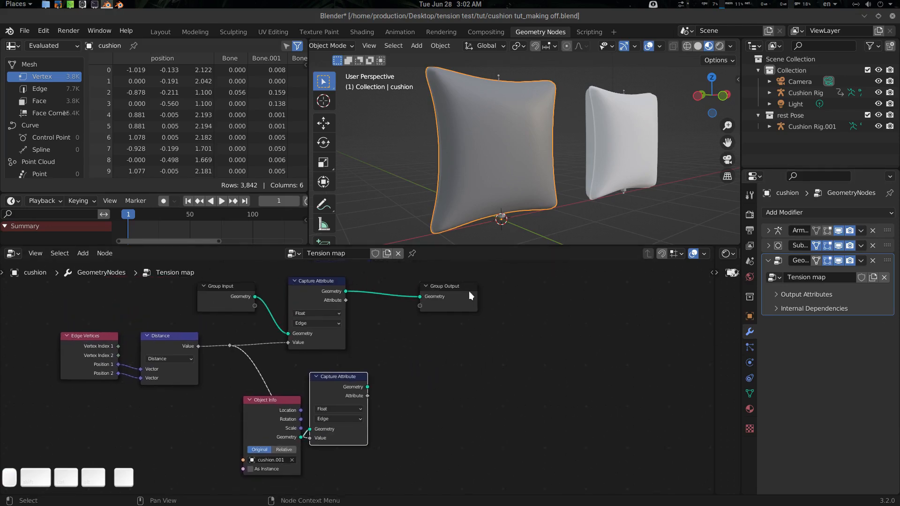
left_click_drag(465, 292, 585, 290)
Add a Transfer Attribute node beyond the duplicated Capture Attribute.
middle_click_drag(397, 374, 427, 356)
left_click(427, 354)
key("shift+a")
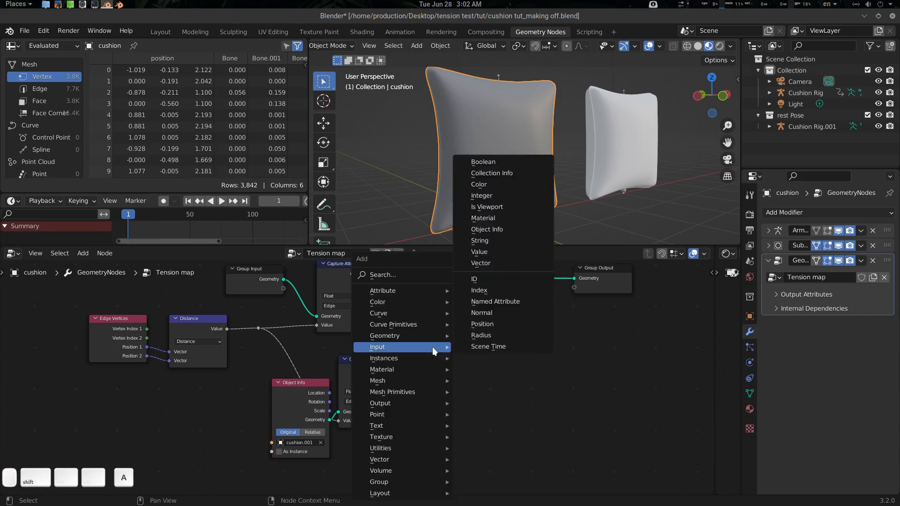
type("stra")
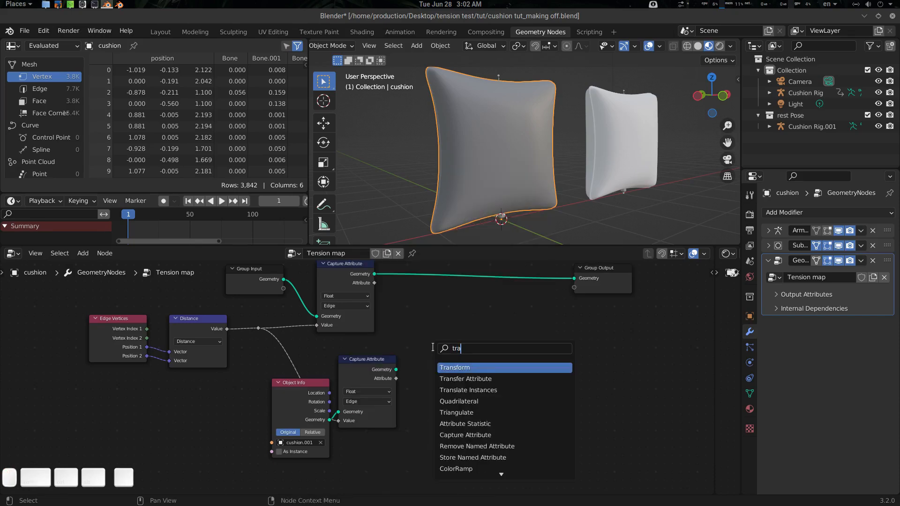
key("Down")
key("Return")
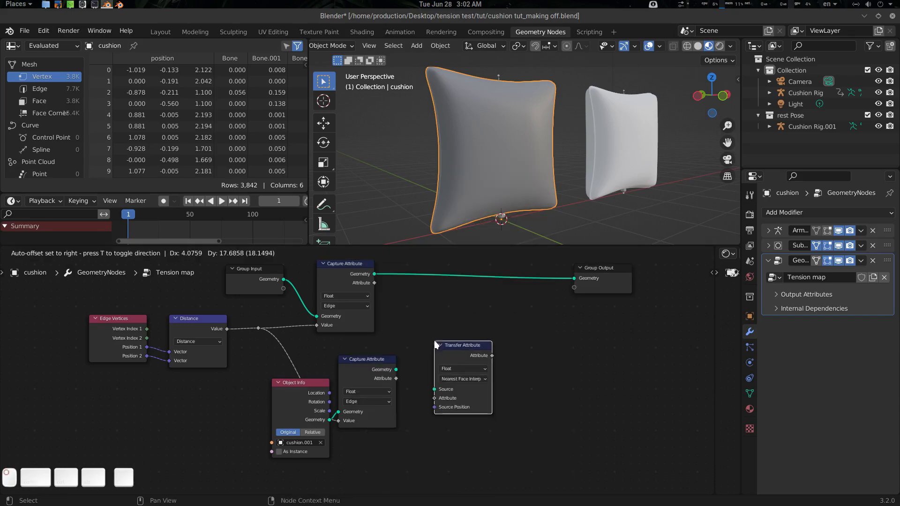
left_click(423, 368)
Connect the duplicated Capture Attribute's Geometry to Transfer Attribute's Source, and its Attribute output to the Attribute input.
scroll(423, 368, "up", 1)
middle_click_drag(423, 368, 429, 350)
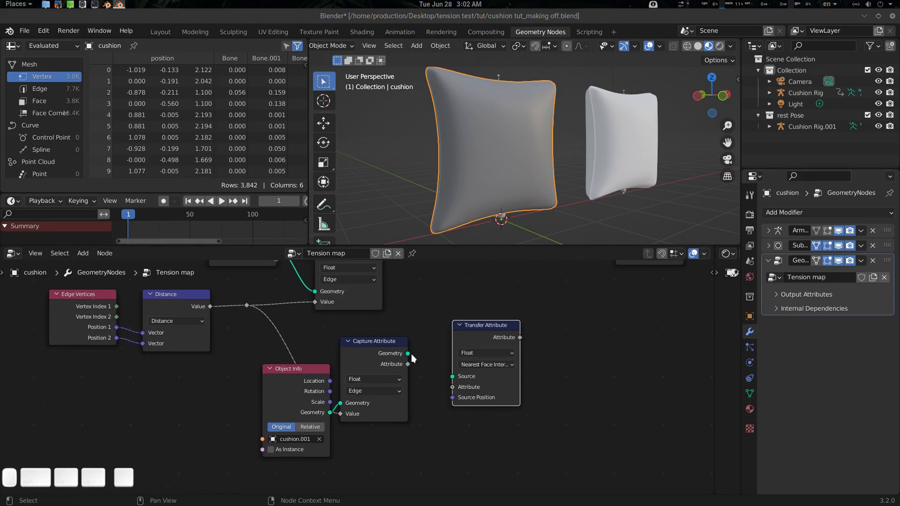
left_click_drag(407, 353, 453, 376)
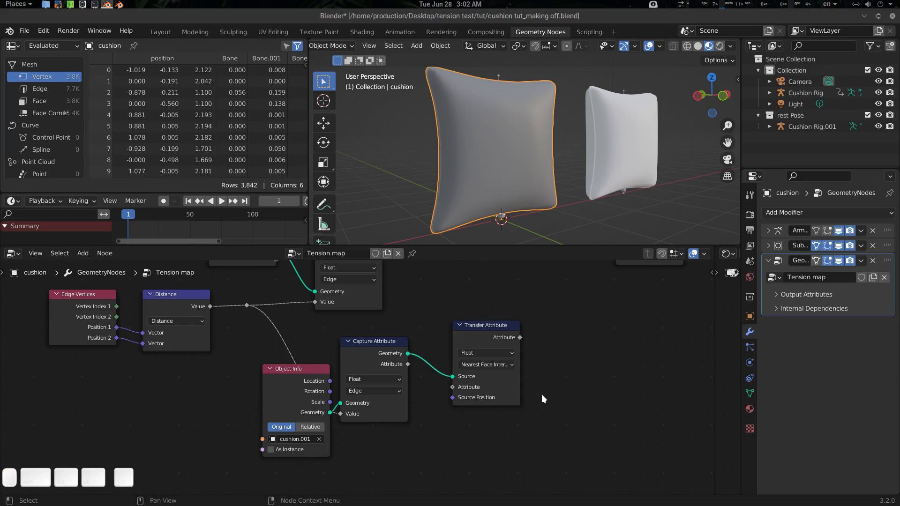
middle_click_drag(537, 395, 529, 381)
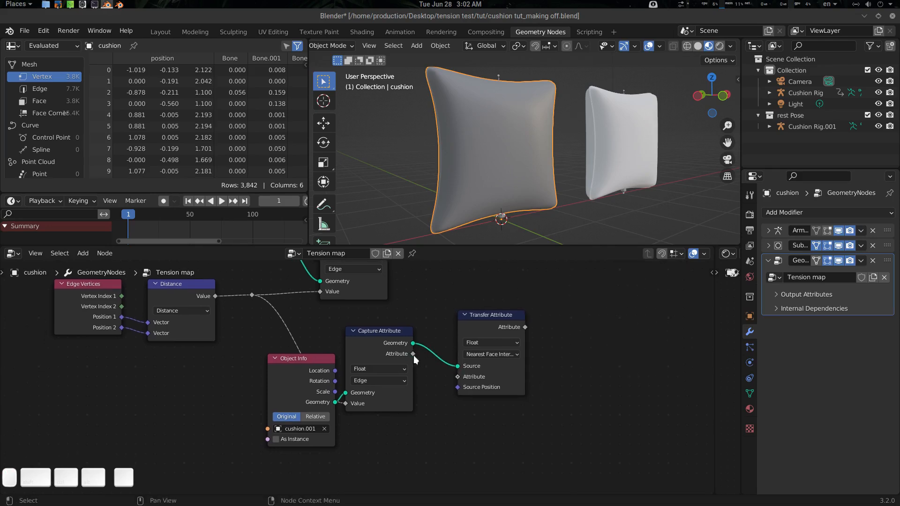
left_click_drag(413, 355, 432, 376)
left_click_drag(454, 383, 458, 377)
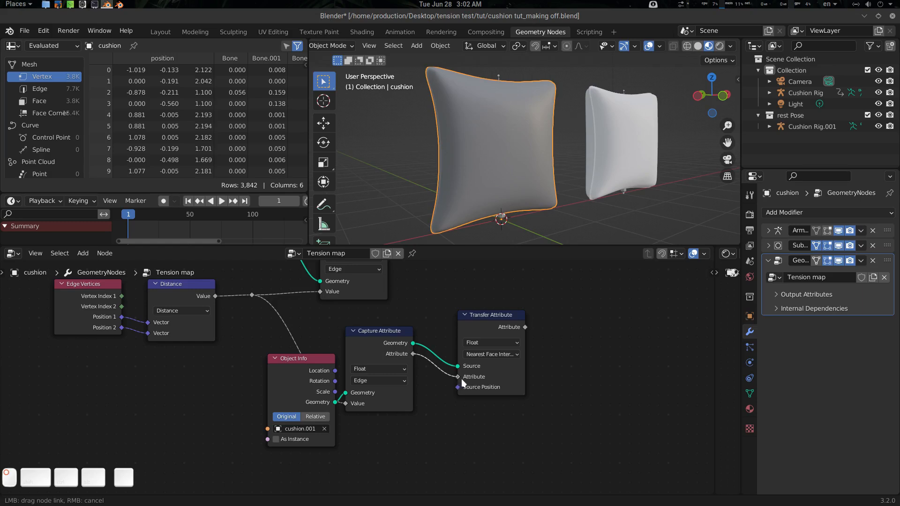
Add an Index node below the duplicated Capture Attribute node.
mouse_move(246, 93)
middle_mouse_down()
mouse_move(75, 99)
mouse_move(243, 103)
middle_mouse_up()
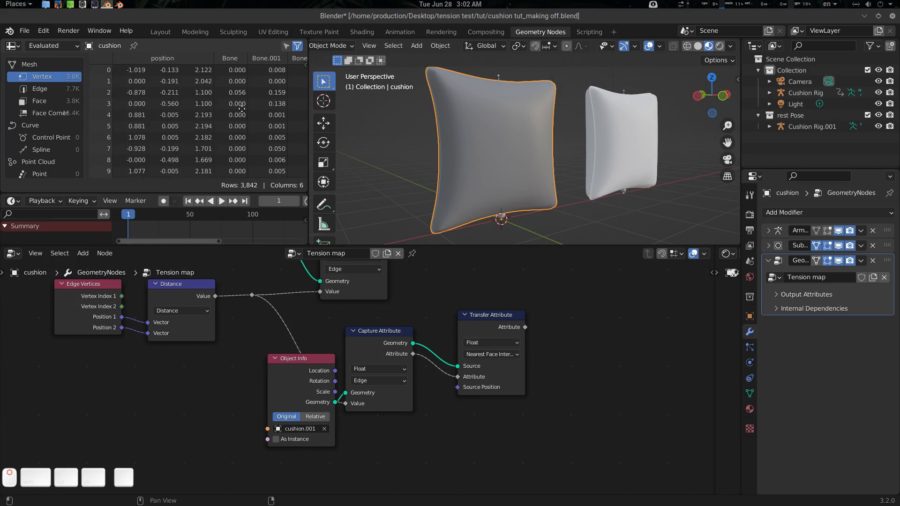
middle_click_drag(525, 321, 561, 301)
left_click(513, 285)
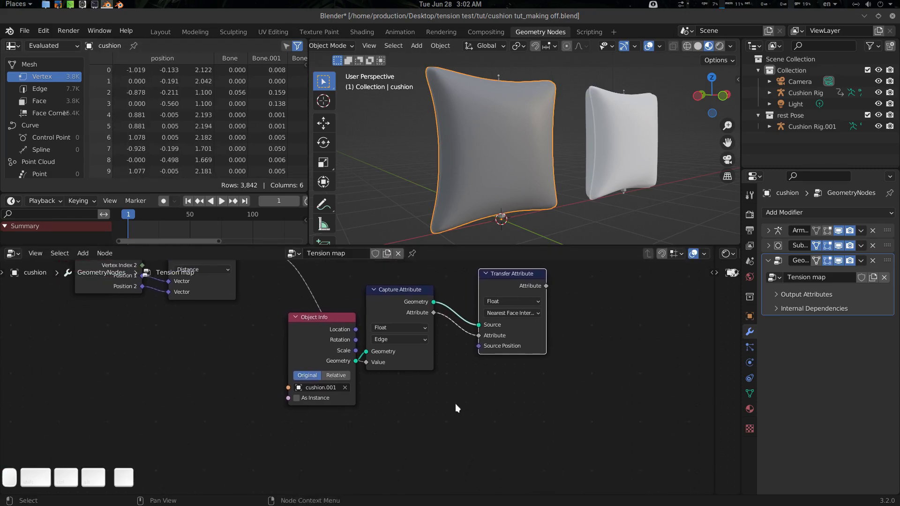
left_click(426, 400)
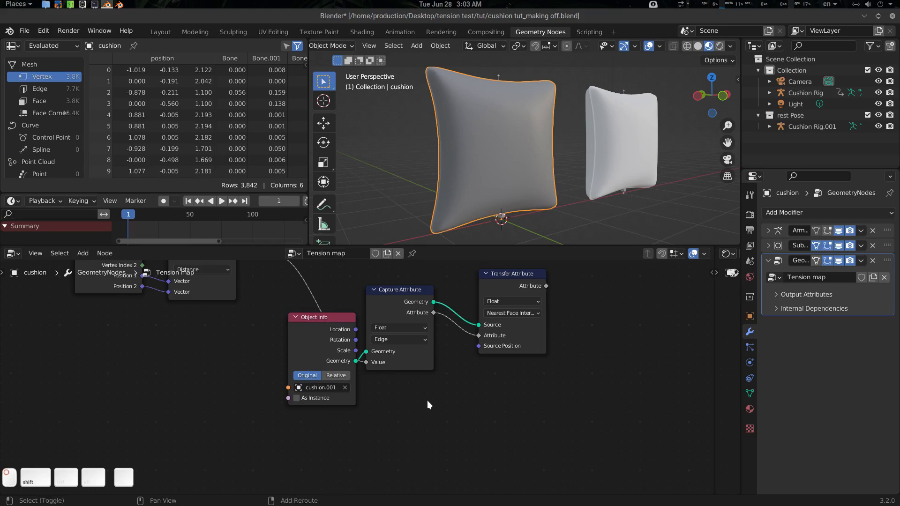
key("shift+a")
left_click(426, 400)
type("inde")
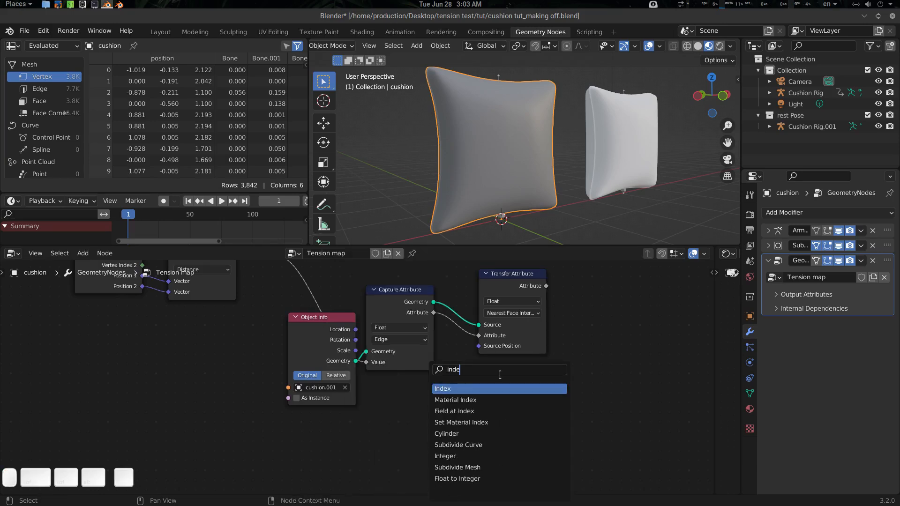
left_click(479, 388)
left_click(462, 369)
middle_click_drag(462, 368, 445, 386)
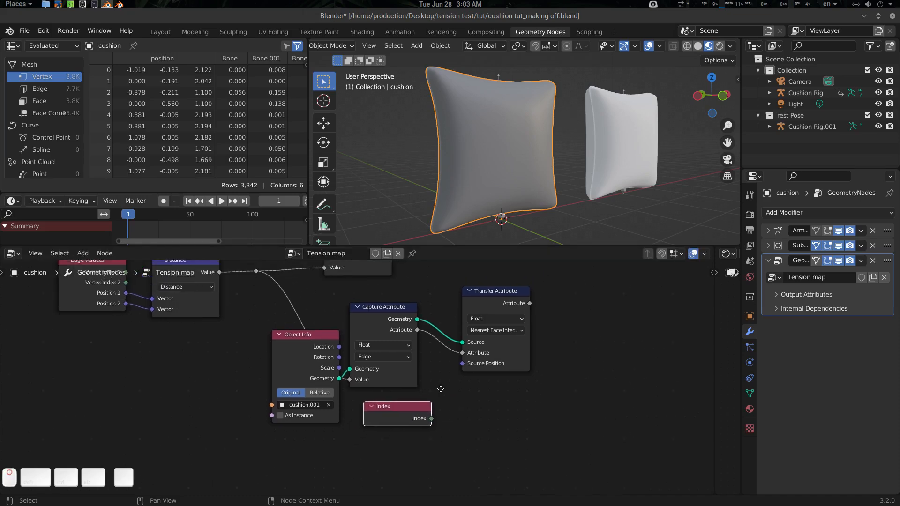
Set the Transfer Attribute node's mapping to Index.
left_click(499, 332)
left_click(493, 360)
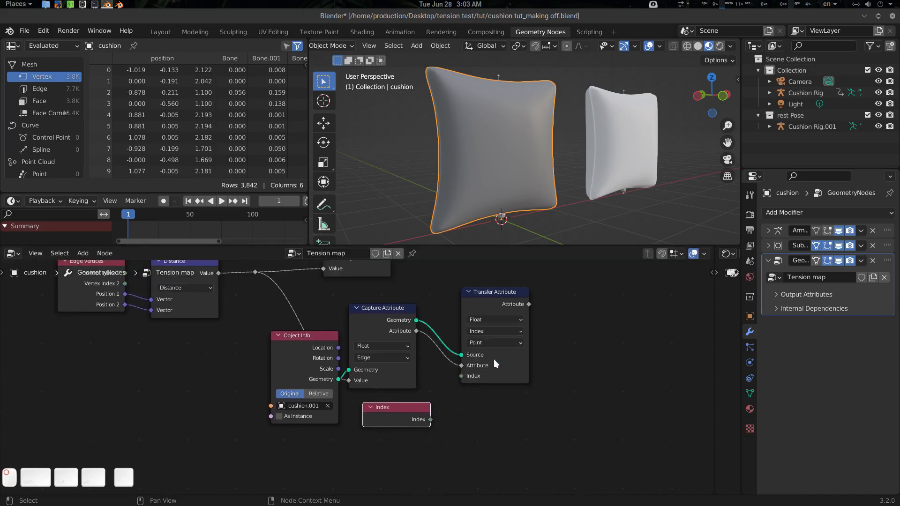
middle_click_drag(504, 371, 500, 375)
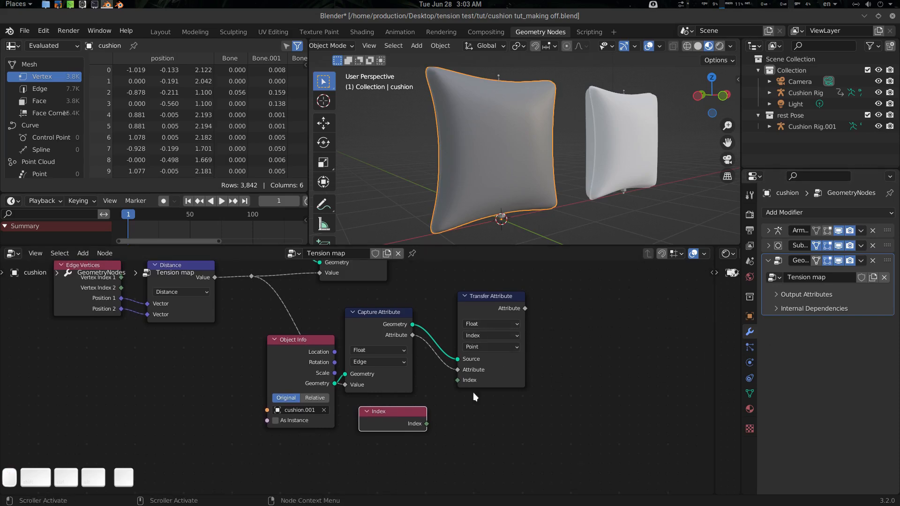
Connect the Index node's output to the Transfer Attribute node's Index input.
left_click_drag(425, 423, 457, 381)
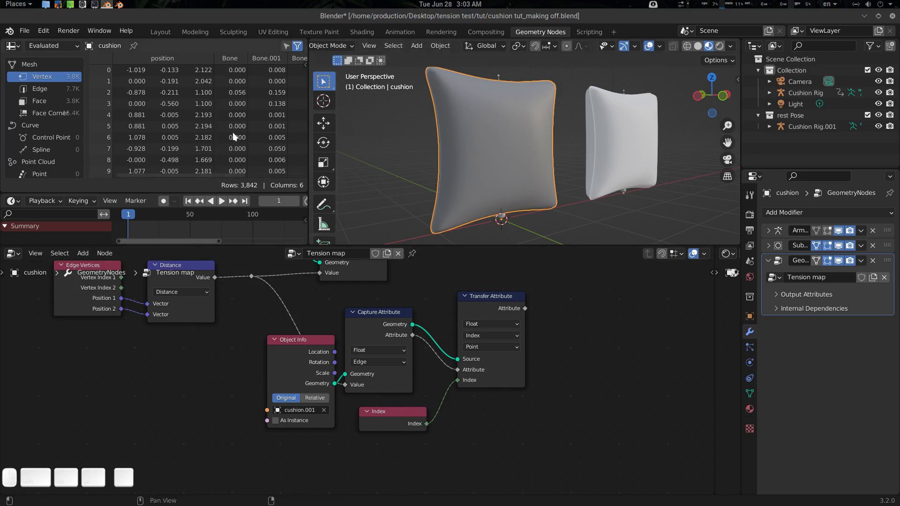
mouse_move(256, 134)
middle_mouse_down()
mouse_move(146, 138)
mouse_move(254, 146)
middle_mouse_up()
middle_click_drag(262, 263, 277, 302)
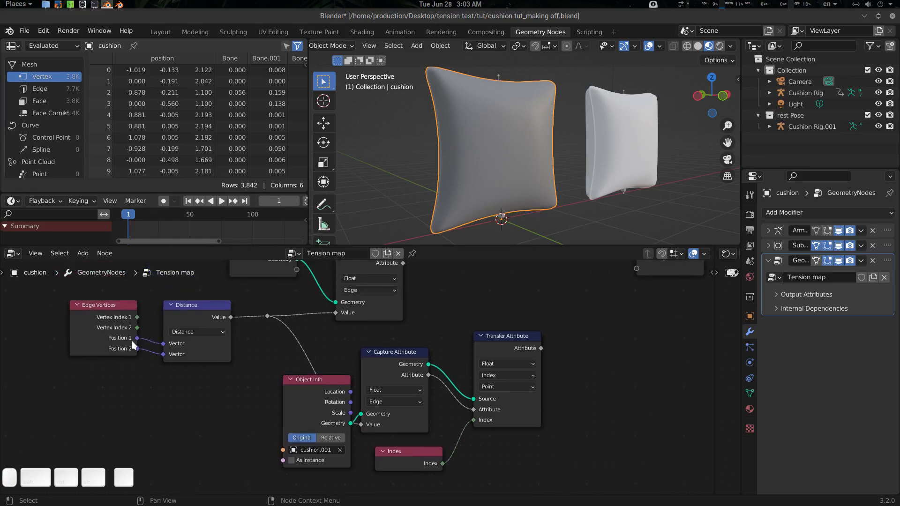
middle_click_drag(191, 358, 157, 365)
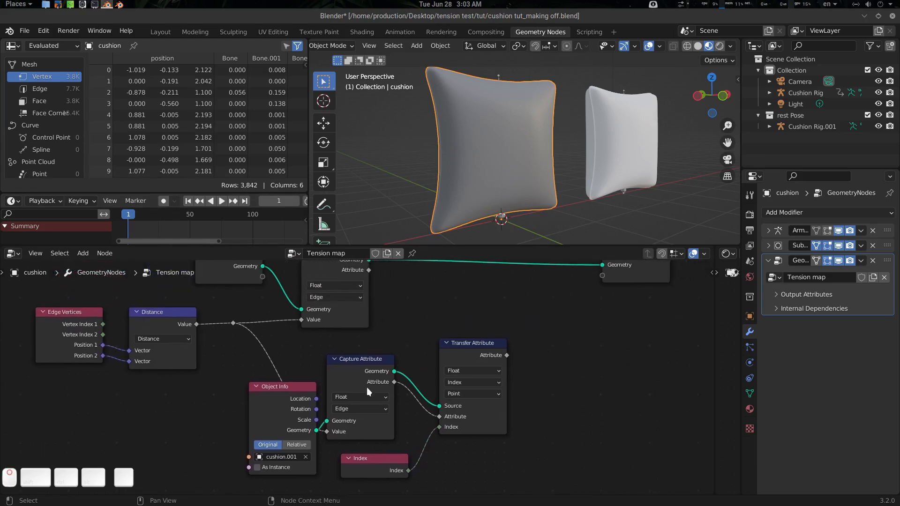
middle_click_drag(437, 392, 417, 356)
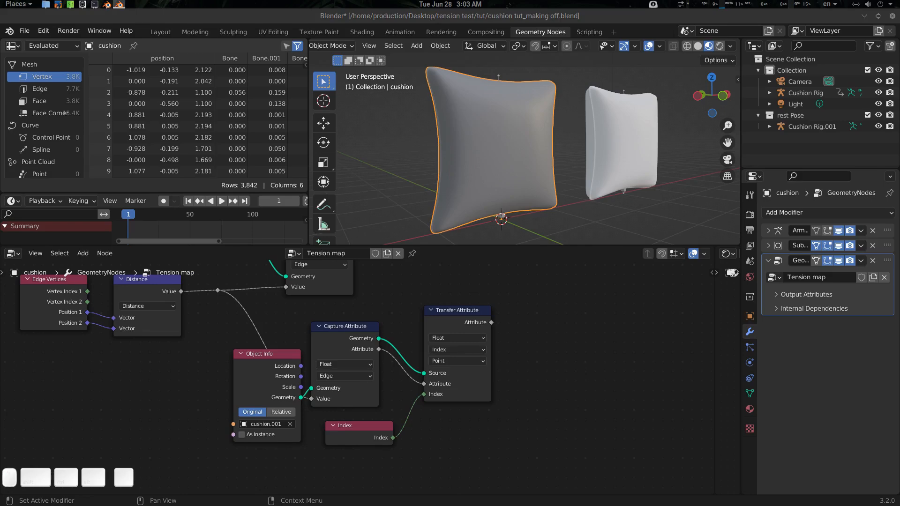
Switch the spreadsheet to Viewer Node data and add a Viewer fed by the duplicated Capture Attribute, placed beyond Transfer Attribute.
scroll(479, 385, "up", 1)
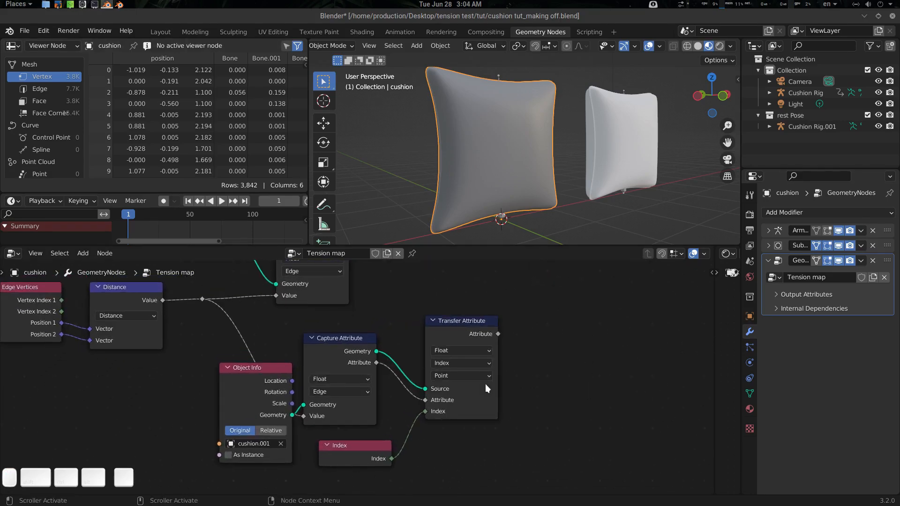
scroll(485, 384, "down", 3)
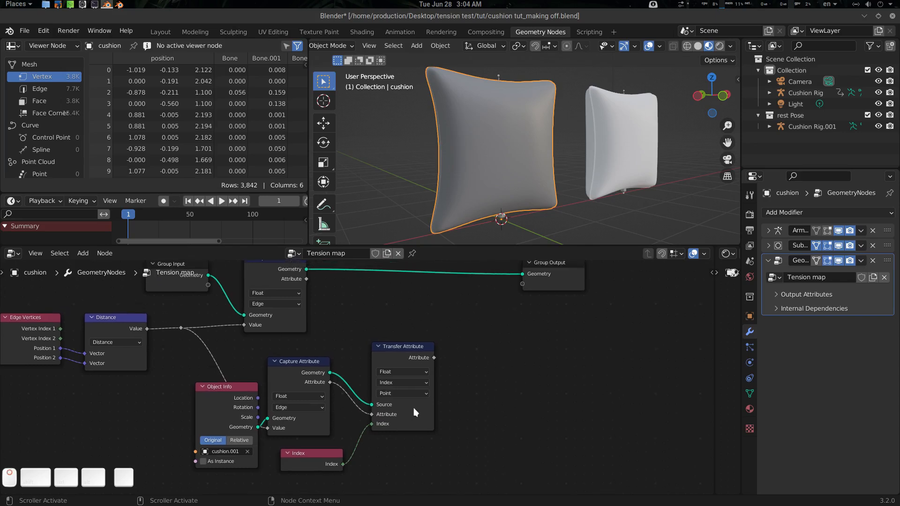
left_click(314, 362, "ctrl+shift")
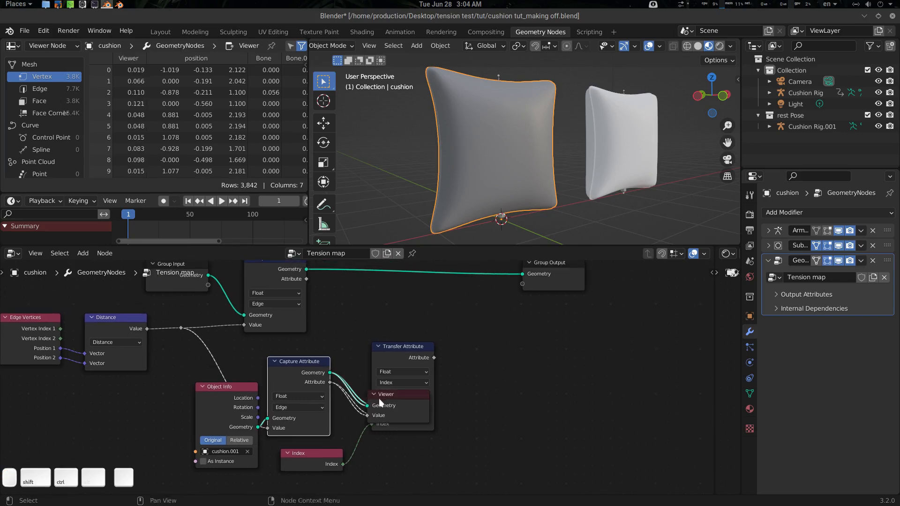
left_click_drag(379, 403, 525, 367)
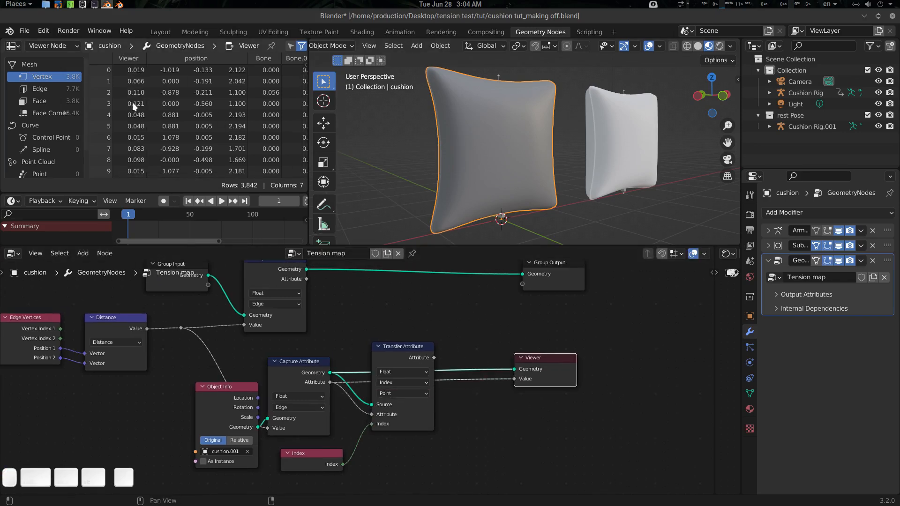
Move the Object Info node away from the duplicated Capture Attribute so the links between them are clear.
middle_click_drag(168, 331, 201, 332)
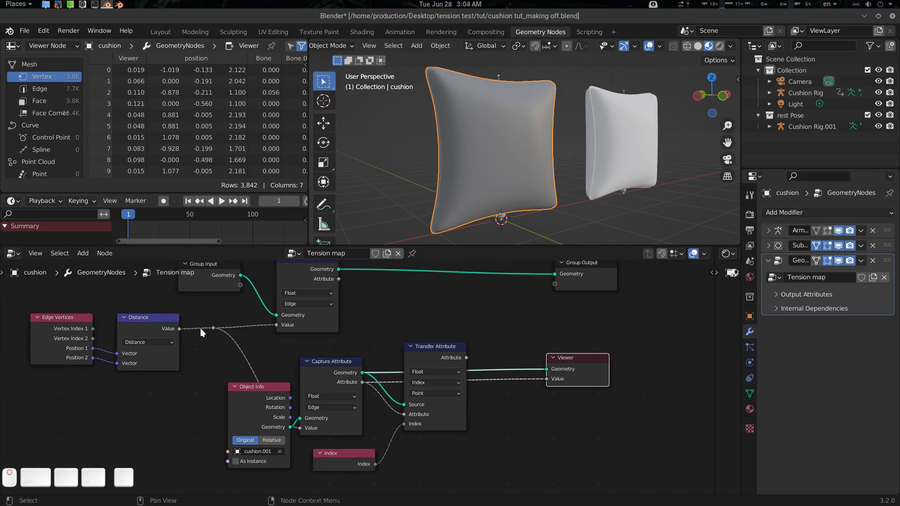
left_click_drag(281, 402, 244, 407)
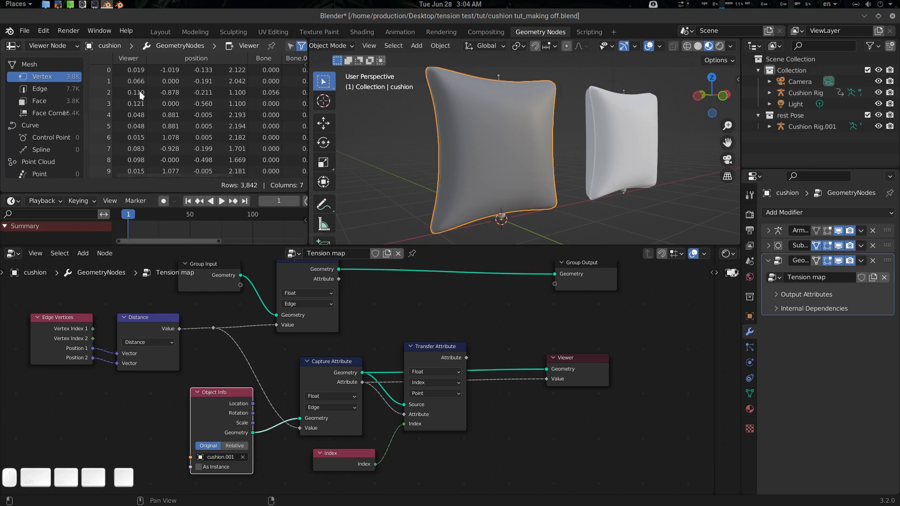
Preview the original Capture Attribute through the Viewer, play the animation to examine its spreadsheet values, and return to frame 0.
scroll(437, 300, "down", 1)
middle_click_drag(439, 332, 436, 330)
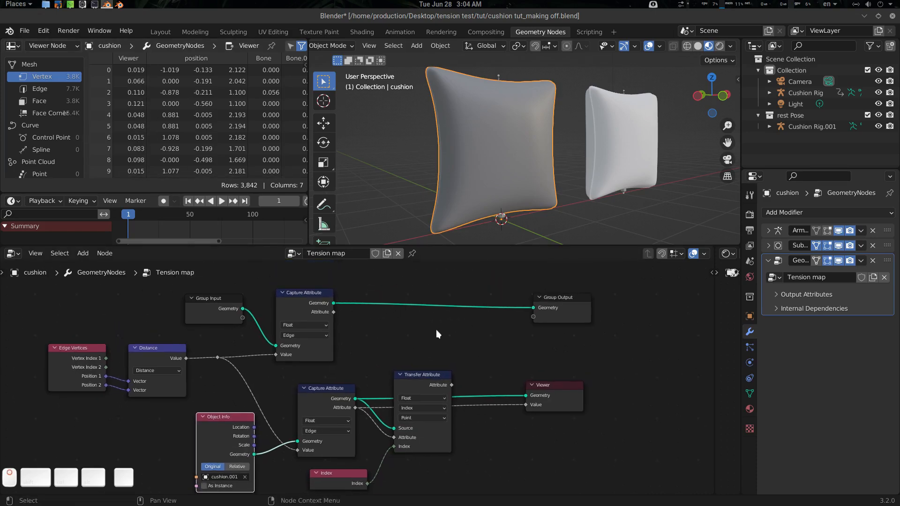
left_click(315, 294, "ctrl+shift")
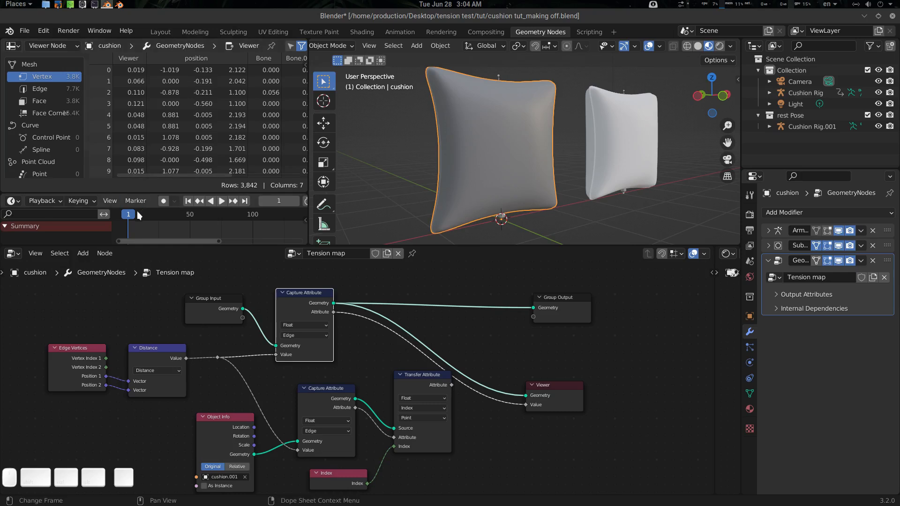
key("space")
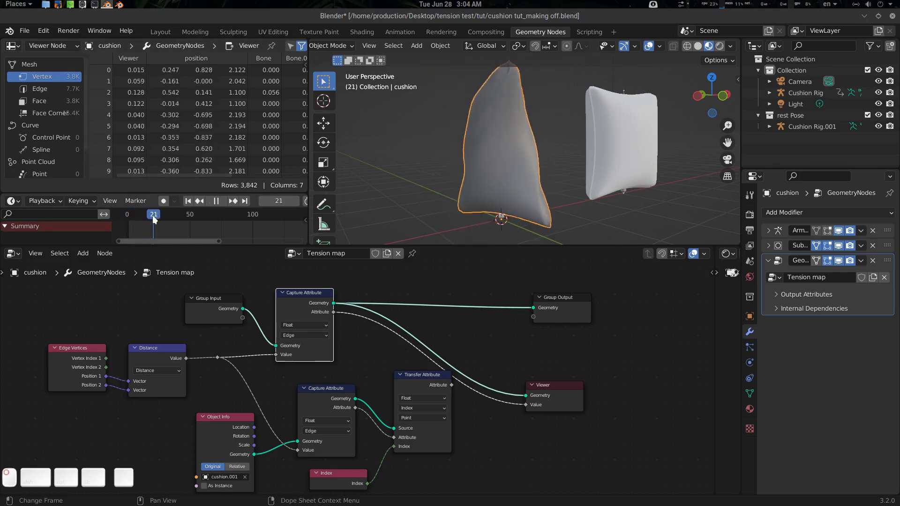
left_click_drag(149, 218, 120, 220)
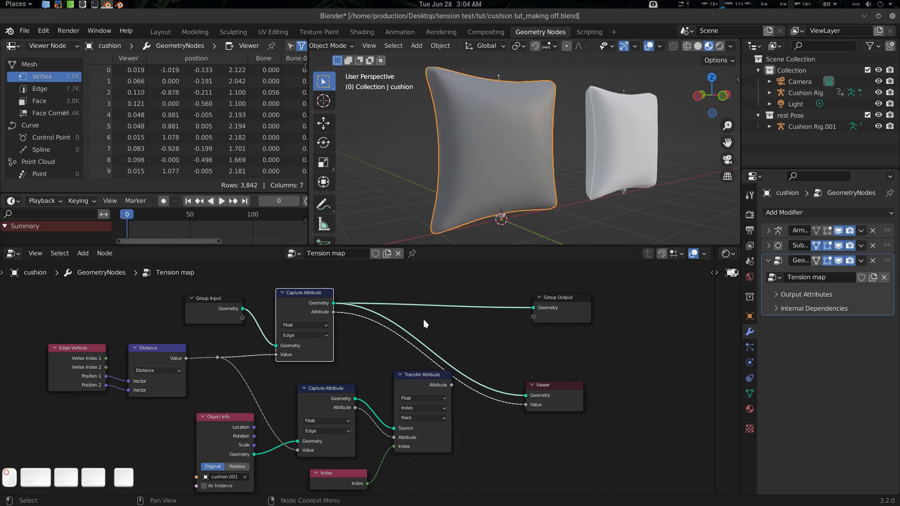
Preview the duplicated Capture Attribute through the Viewer and play the animation to examine the rest-pose edge lengths.
middle_click_drag(427, 362, 416, 338)
left_click(327, 364, "ctrl+shift")
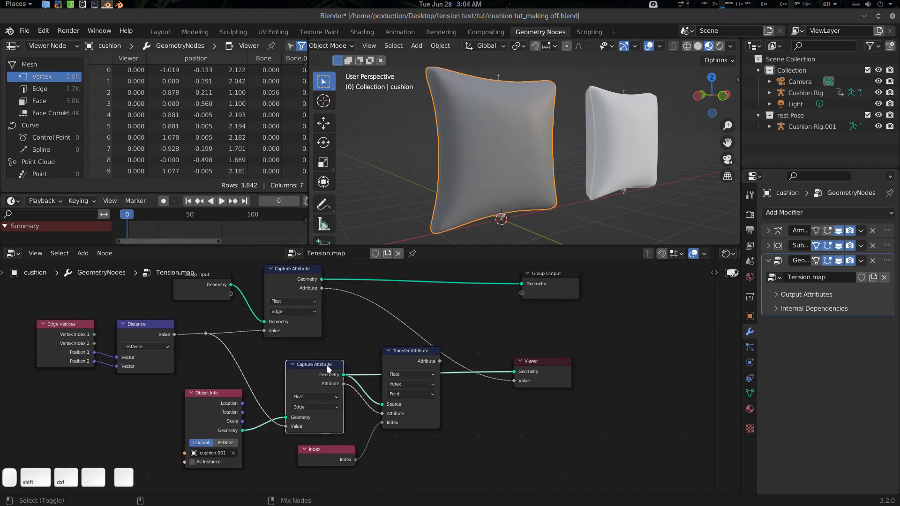
key("space")
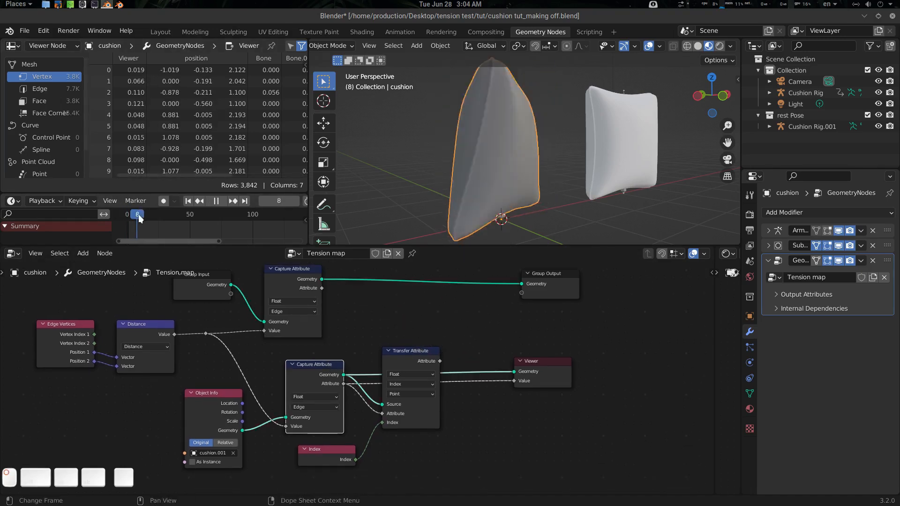
Send the Group Input branch's Capture Attribute to the Viewer and scrub the animation to compare edge lengths between frames.
left_click(139, 219)
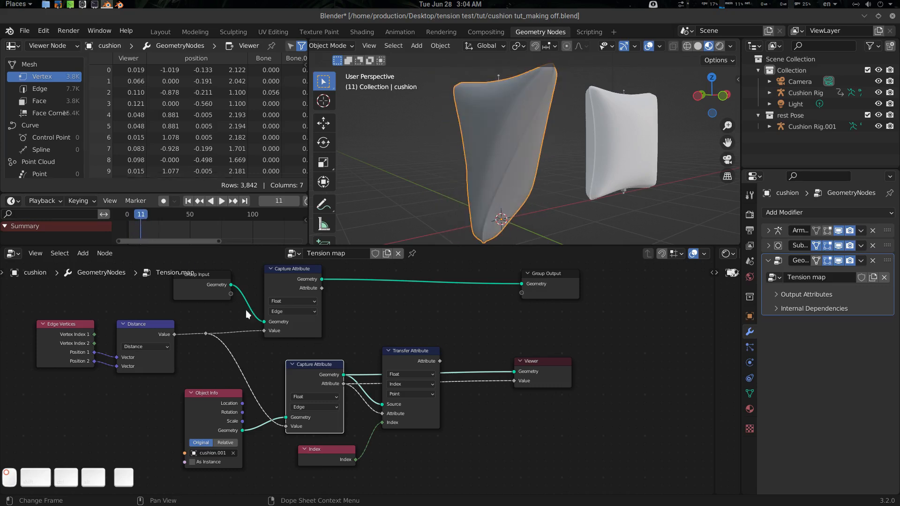
middle_click_drag(269, 395, 281, 386)
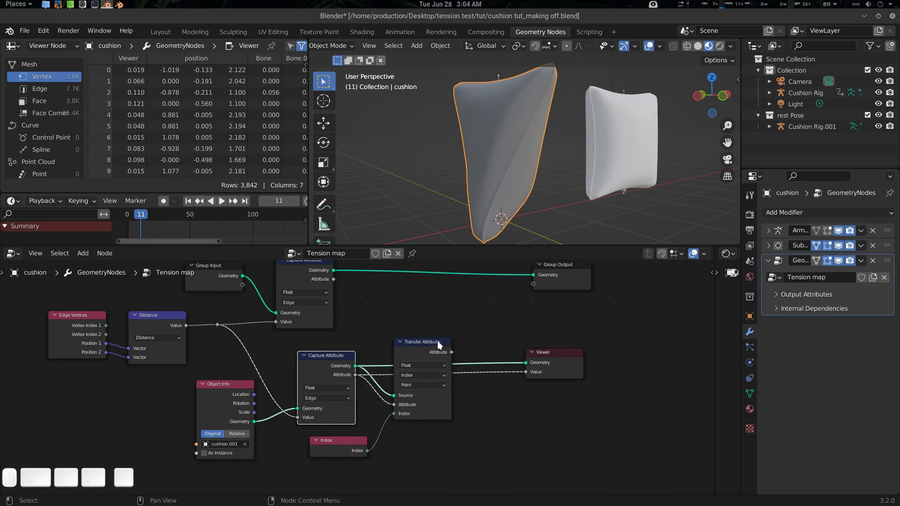
left_click_drag(437, 341, 432, 342)
middle_click_drag(461, 353, 434, 364)
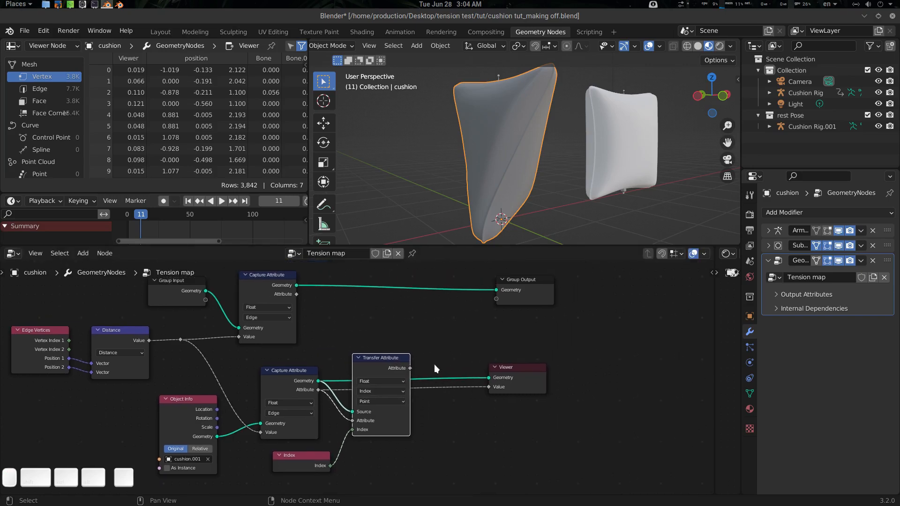
middle_click_drag(274, 282, 283, 293)
left_click(283, 293, "ctrl+shift")
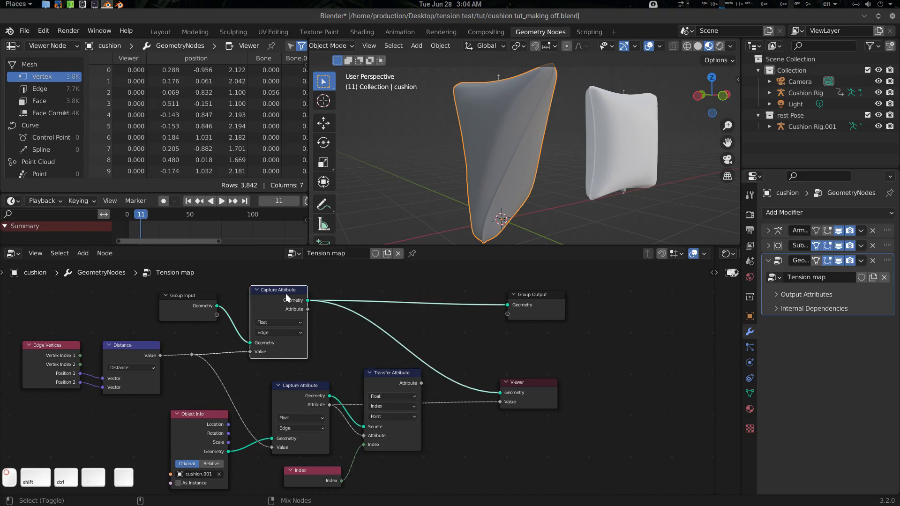
left_click(224, 202)
left_click(139, 223)
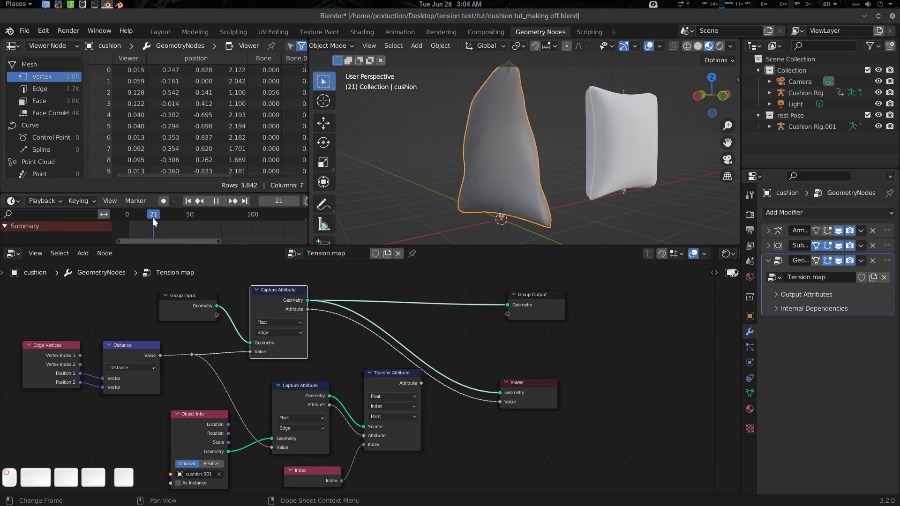
left_click_drag(136, 219, 129, 221)
Disconnect the Viewer node from the upper Capture Attribute and delete it.
middle_click_drag(539, 385, 467, 352)
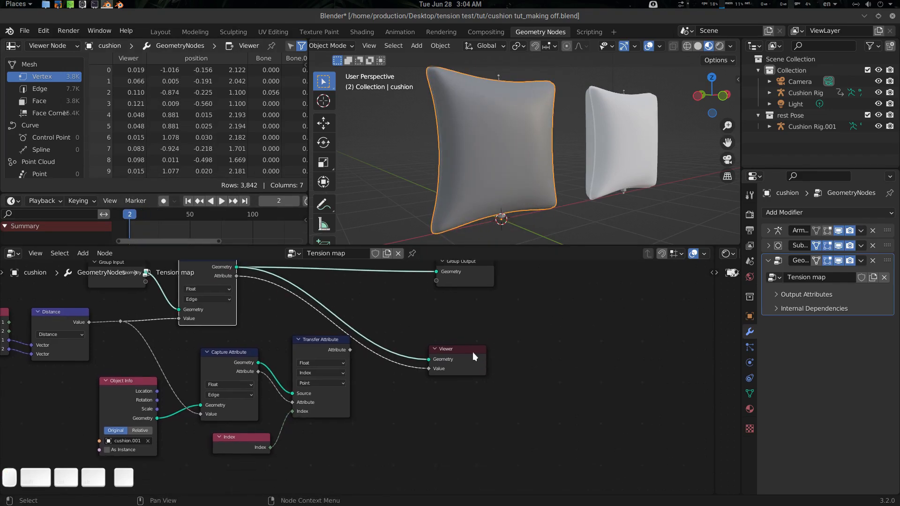
left_click_drag(457, 354, 511, 356)
middle_click_drag(511, 357, 525, 360)
right_click_drag(488, 353, 492, 380, "ctrl")
left_click_drag(522, 361, 537, 365)
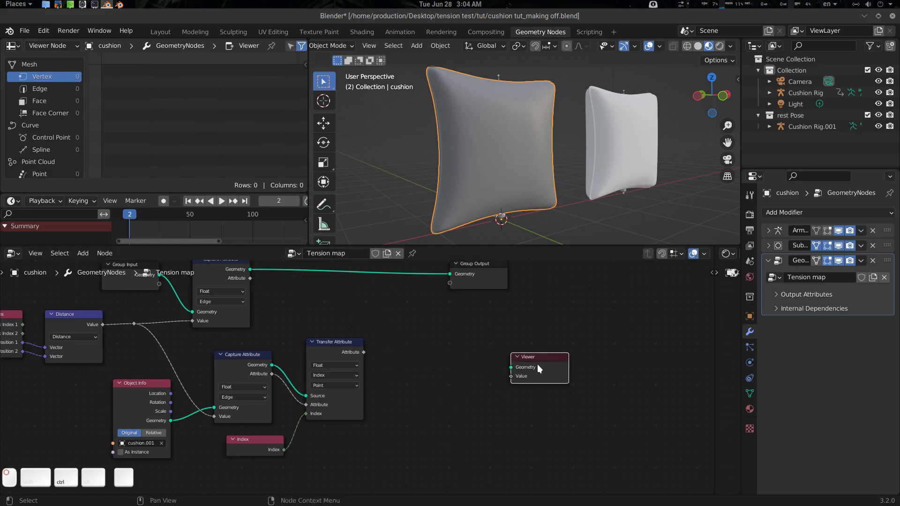
key("Delete")
Move the Group Output node farther from the Transfer Attribute node to make room between them.
middle_click_drag(451, 354, 491, 367)
scroll(491, 364, "down", 1)
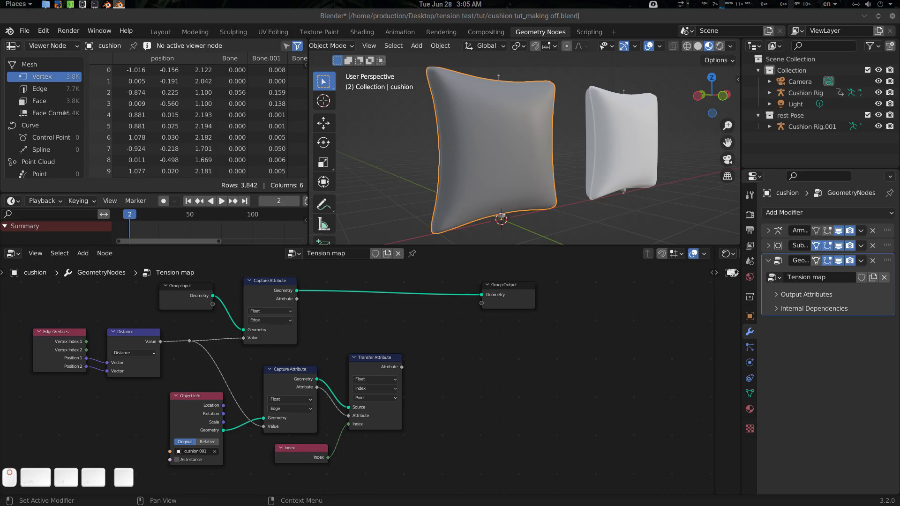
middle_click_drag(403, 336, 383, 344)
left_click_drag(502, 297, 579, 319)
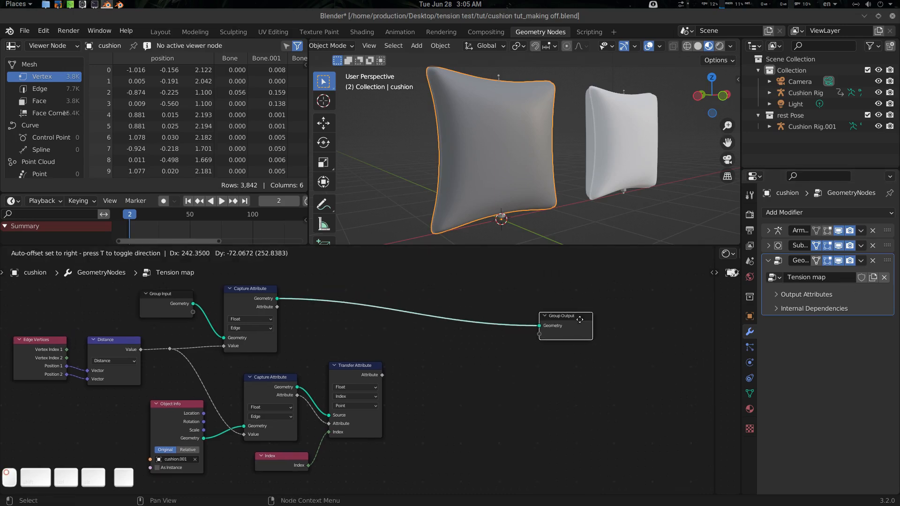
middle_click_drag(436, 347, 482, 343)
Add a Math node between the Transfer Attribute and Group Output nodes.
key("shift+a")
mouse_move(479, 347)
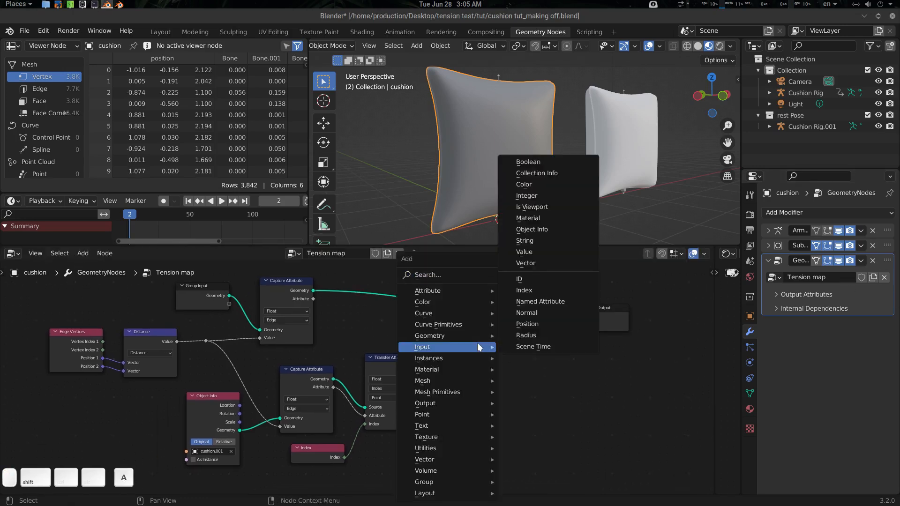
type("s")
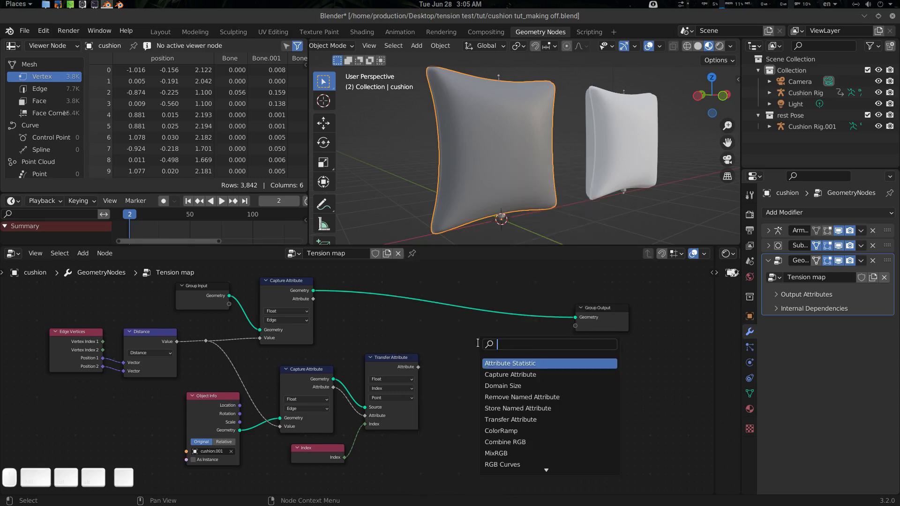
type("math")
key("Return")
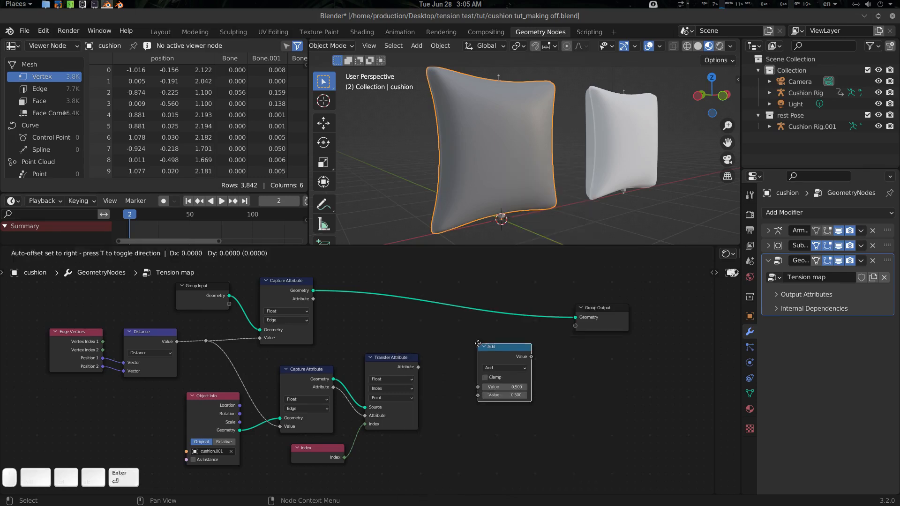
left_click(474, 312)
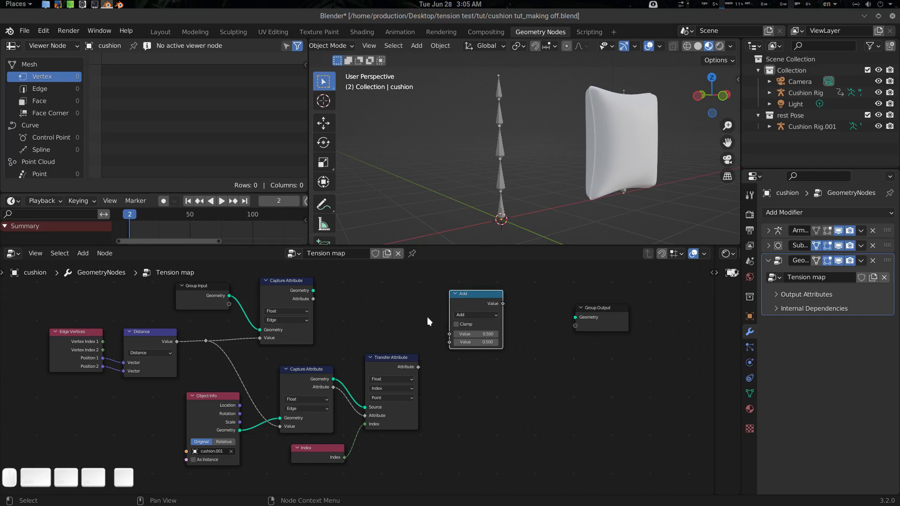
Reconnect the upper Capture Attribute's Geometry to Group Output and move the Math node below that link.
scroll(427, 316, "down", 2)
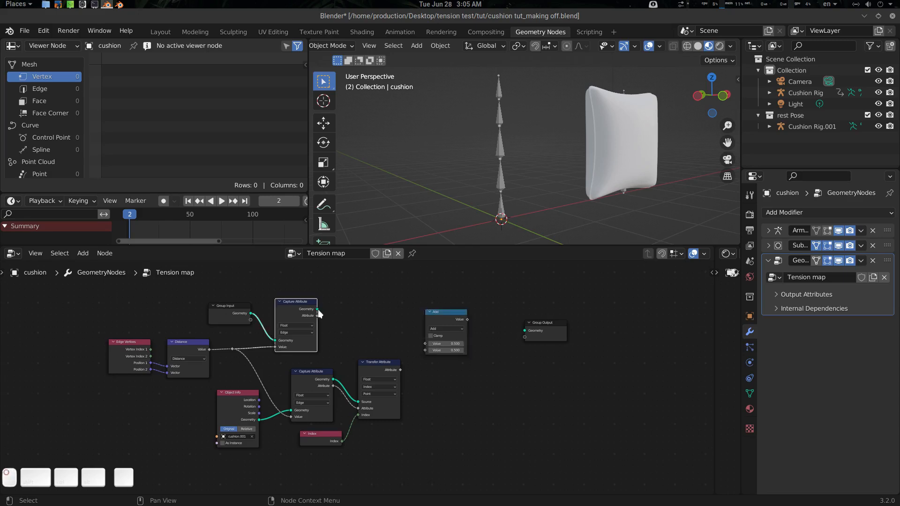
left_click_drag(318, 309, 524, 331)
scroll(479, 359, "up", 1)
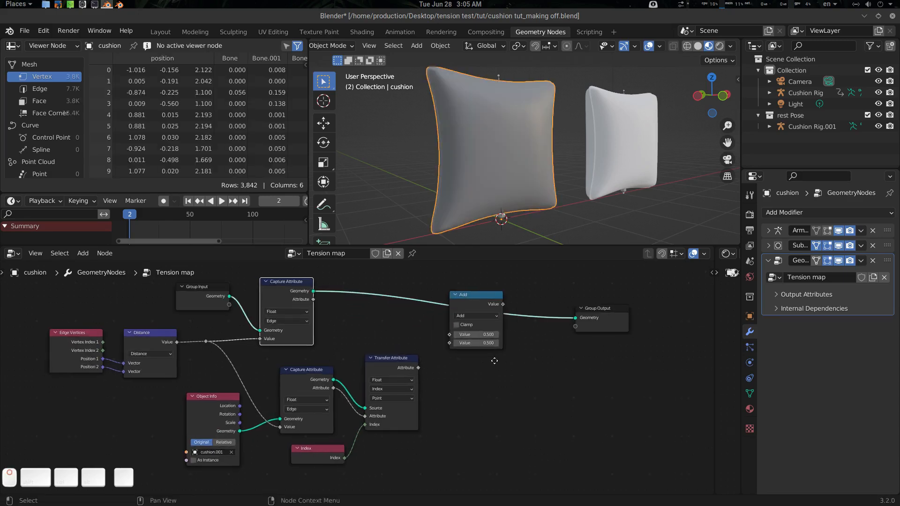
left_click_drag(481, 310, 481, 351)
scroll(479, 351, "up", 1)
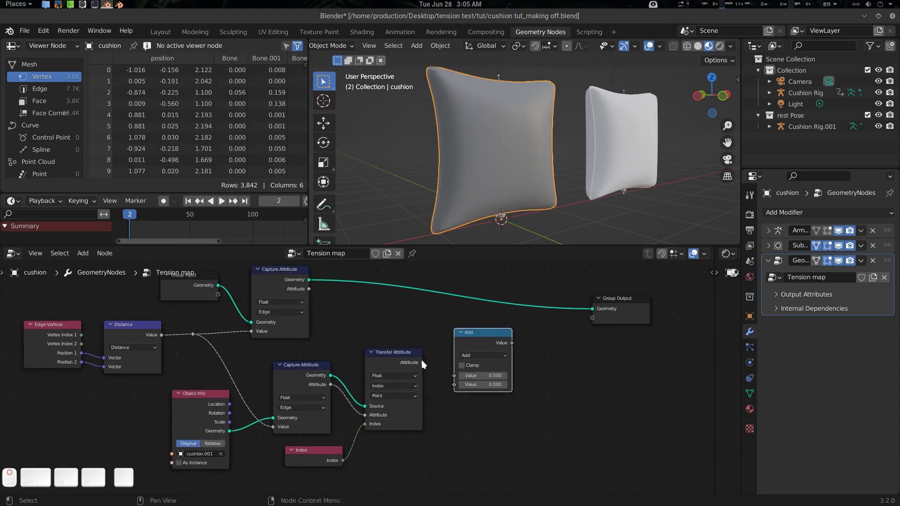
Set the Math node to Divide, with the Transfer Attribute output as first value and the upper Capture Attribute's attribute as second.
left_click(480, 356)
left_click(485, 405)
left_click_drag(422, 362, 453, 375)
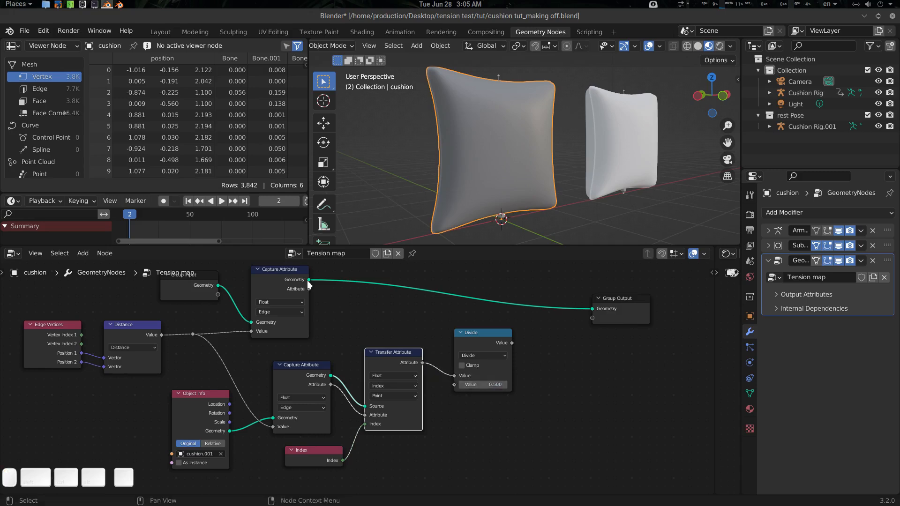
left_click_drag(309, 289, 457, 382)
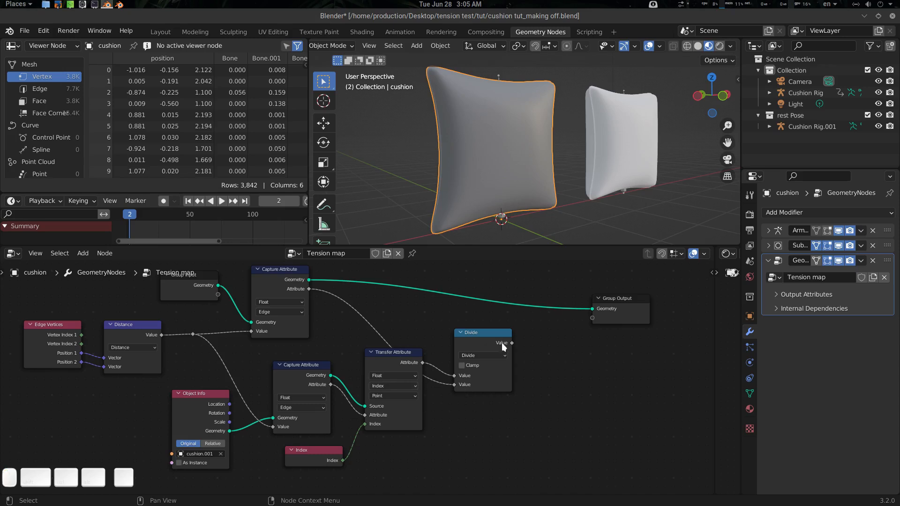
left_click_drag(501, 342, 498, 336)
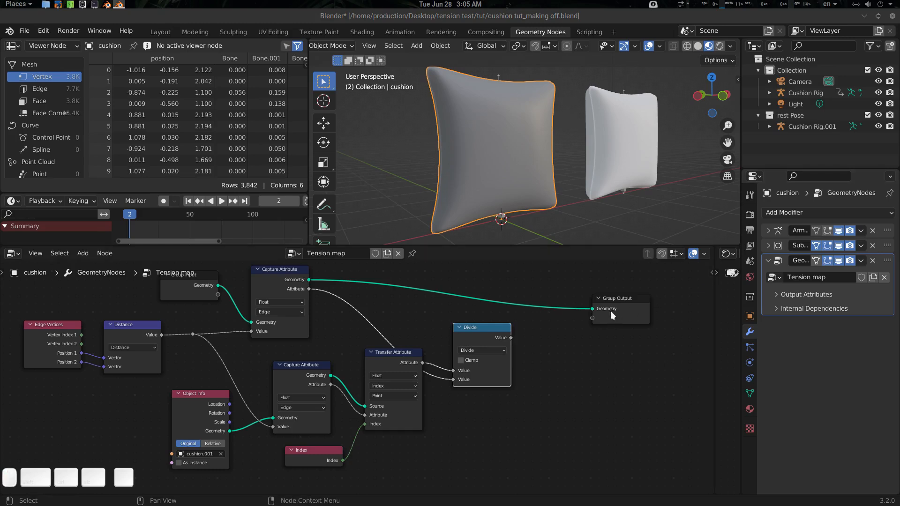
Reposition the Group Output node and link the Divide result to its empty socket as a new output.
key("KP_Decimal")
left_click_drag(509, 320, 570, 297)
middle_click_drag(516, 344, 530, 336)
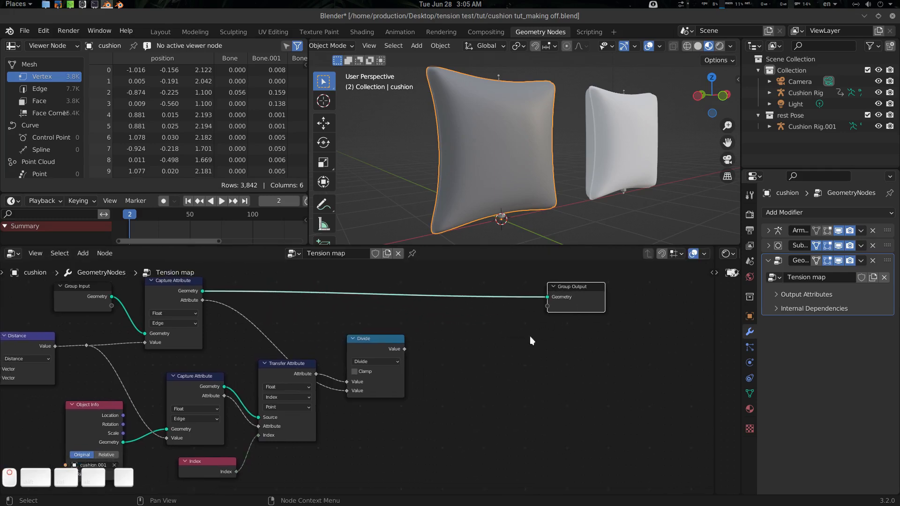
left_click_drag(374, 344, 547, 307)
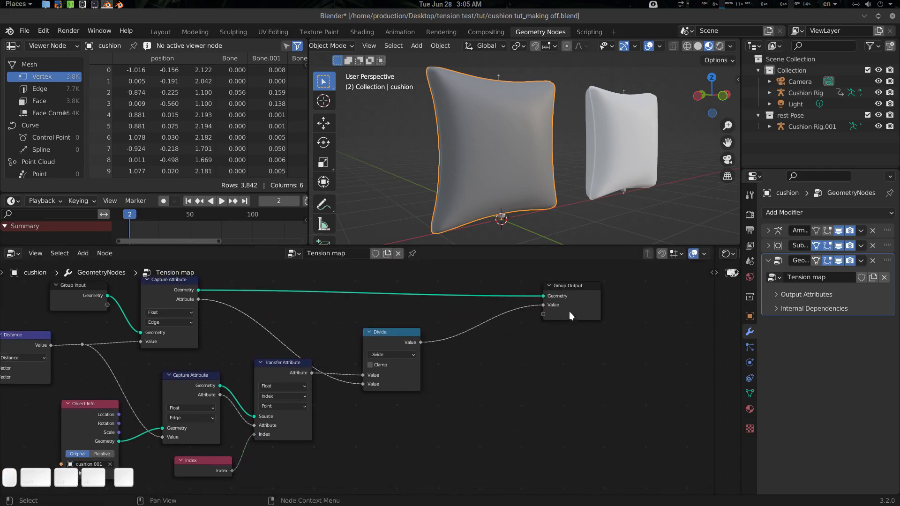
left_click(569, 311)
Name the modifier's Value output attribute test.
left_click(829, 296)
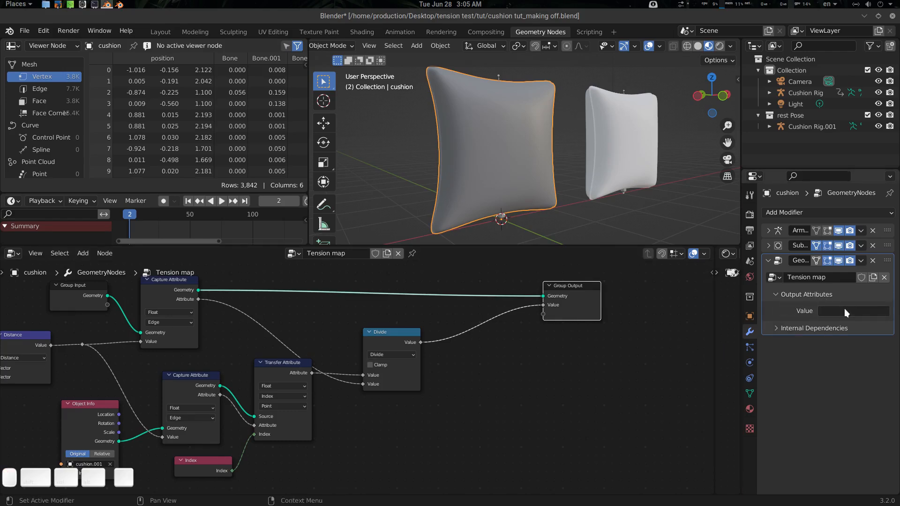
left_click(845, 311)
type("test")
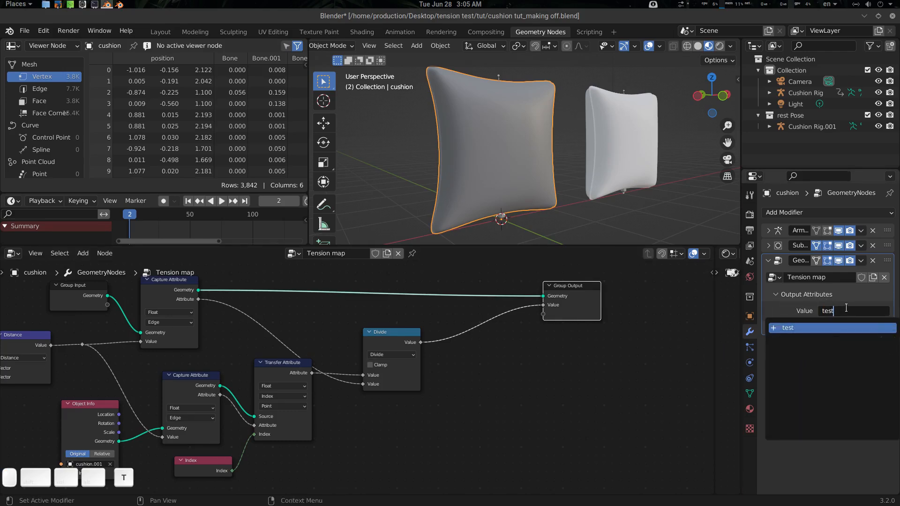
key("Return")
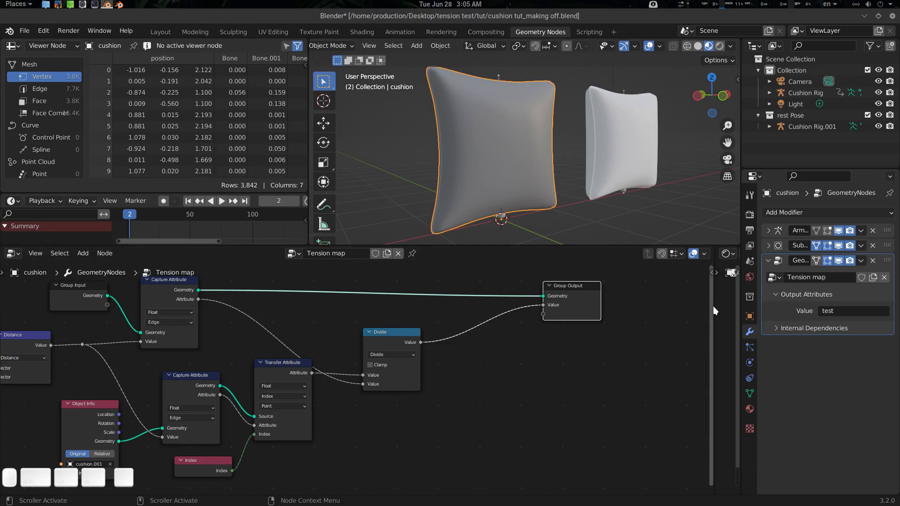
Open up the shader node area beside the geometry nodes and add an Attribute node next to the Principled BSDF.
left_click_drag(712, 307, 470, 309)
key("shift+a")
type("s")
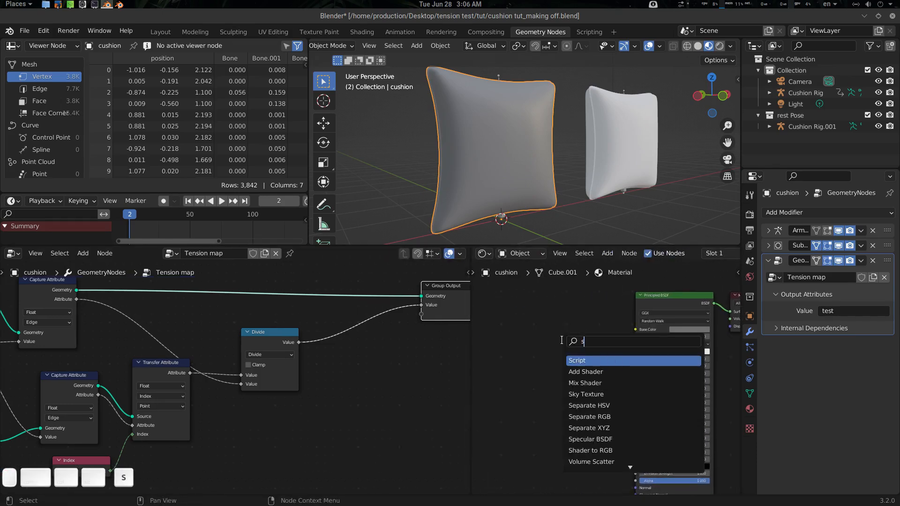
key("BackSpace")
type("at")
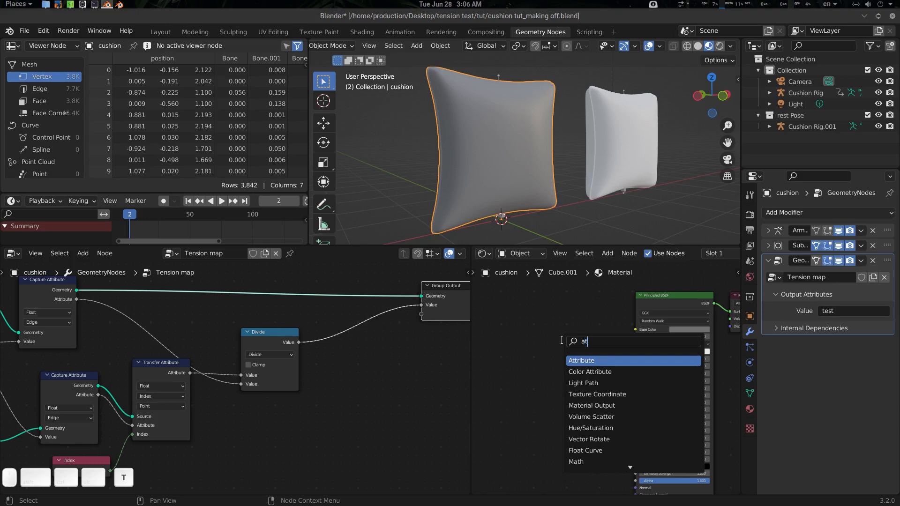
key("Return")
left_click(570, 411)
scroll(571, 411, "up", 2)
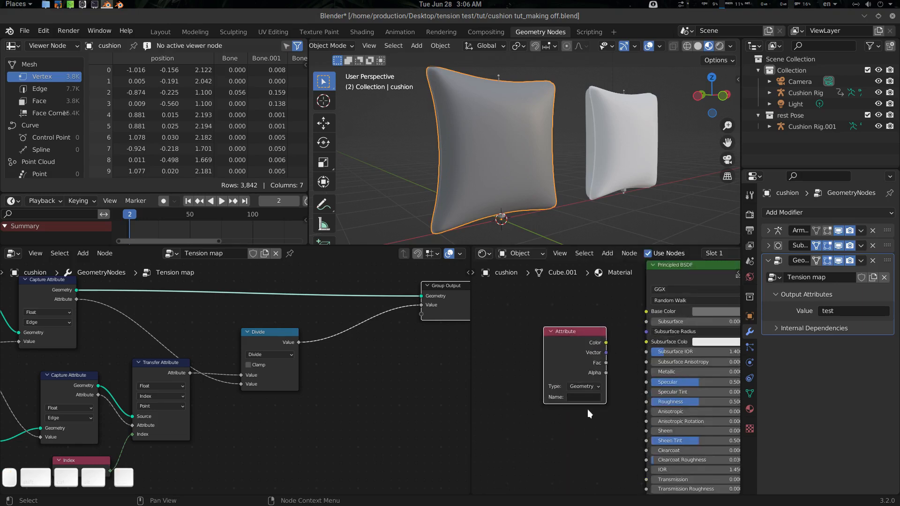
Set the Attribute node's name to test, preview its color on the cushion and scrub to frame 31.
left_click(867, 297)
key("ctrl+c")
key("ctrl+v")
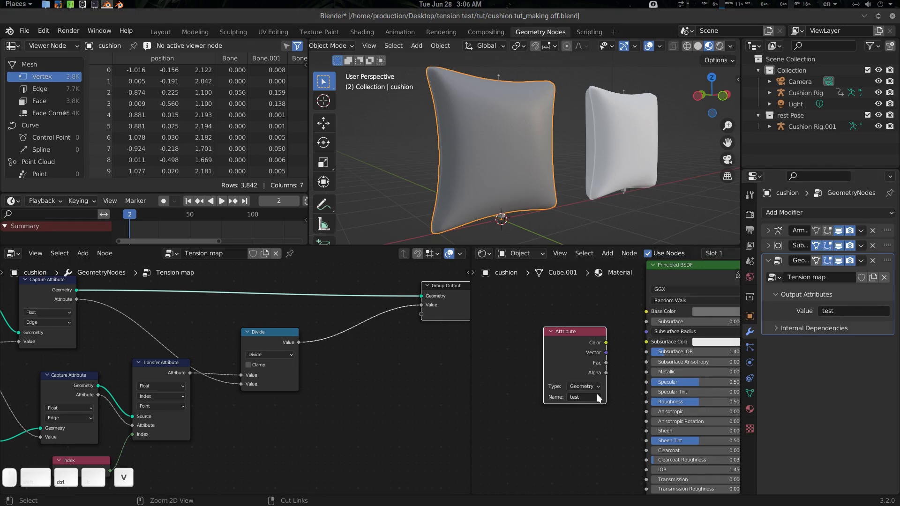
left_click(582, 331, "ctrl+shift")
middle_click_drag(477, 184, 450, 187)
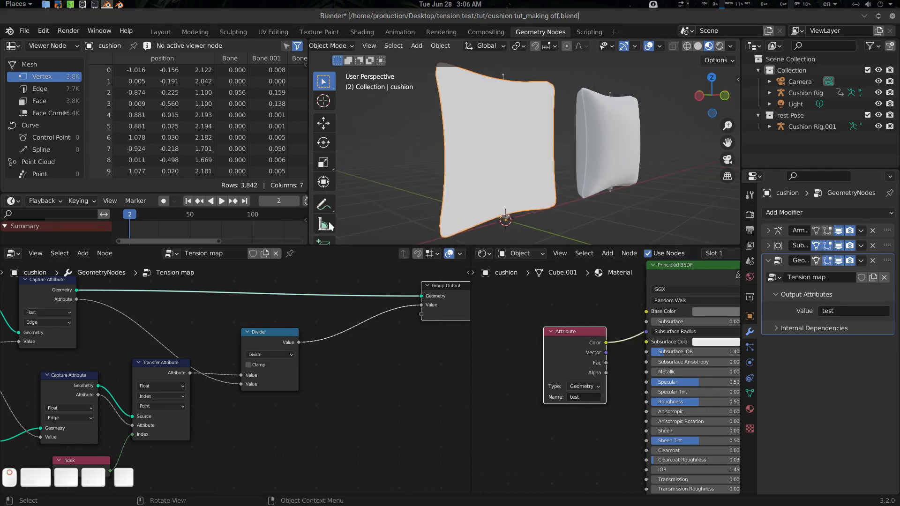
left_click_drag(137, 218, 166, 215)
Insert a duplicate of the Divide node before Group Output and set it to Multiply with a value of 0.2.
middle_click_drag(391, 319, 370, 320)
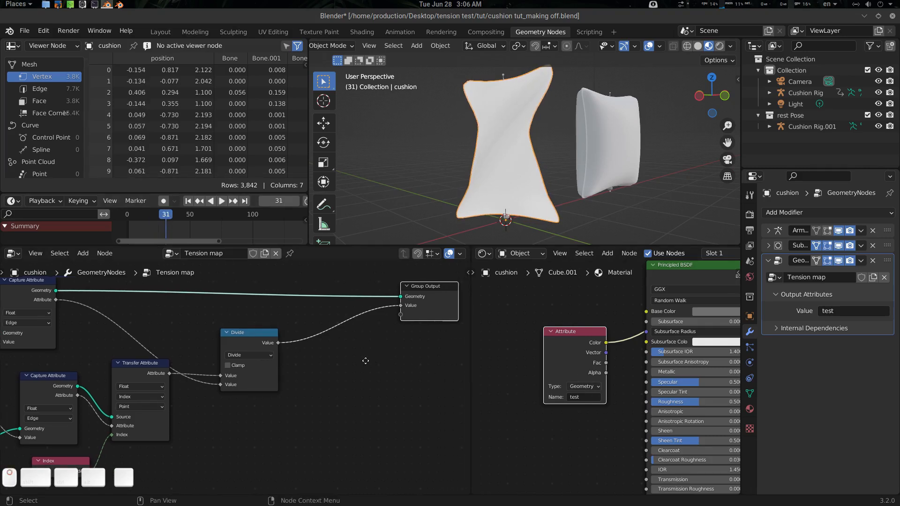
middle_click_drag(423, 296, 416, 301)
key("shift+a")
mouse_move(387, 344)
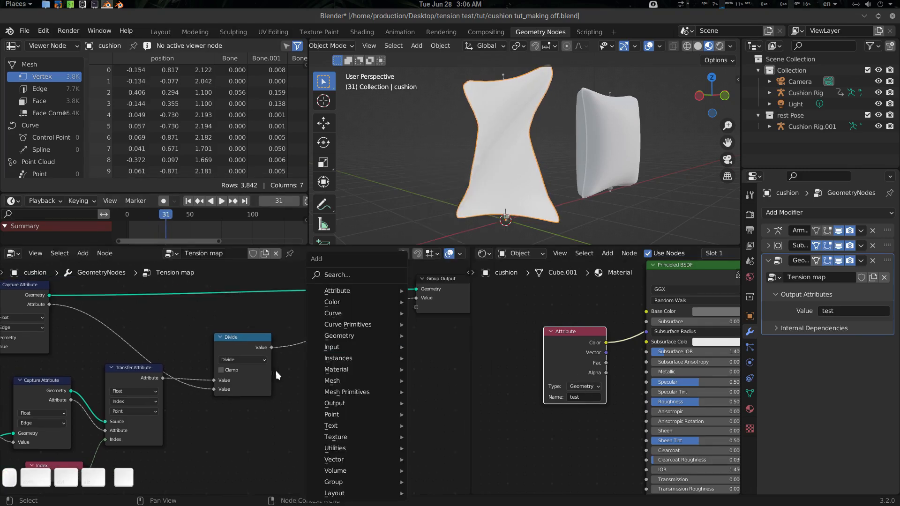
left_click(240, 341)
key("shift+d")
left_click(365, 322)
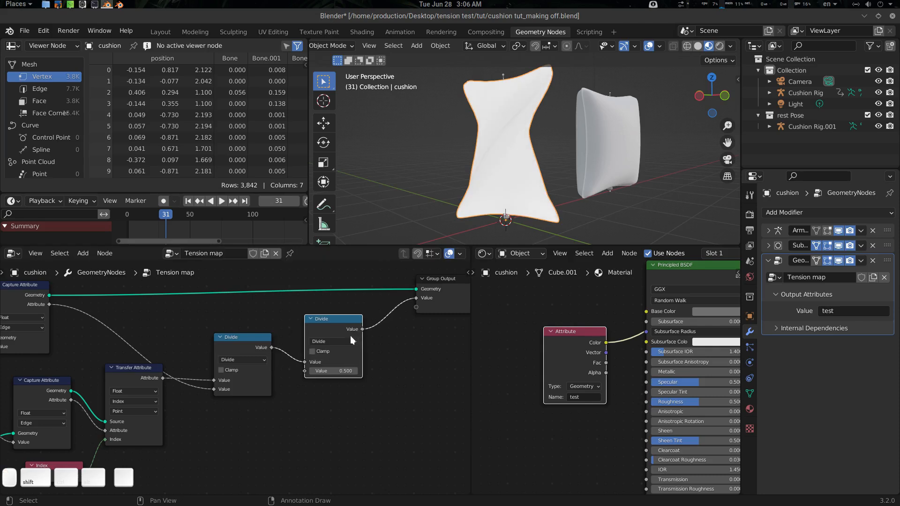
left_click(334, 342)
left_click(333, 381)
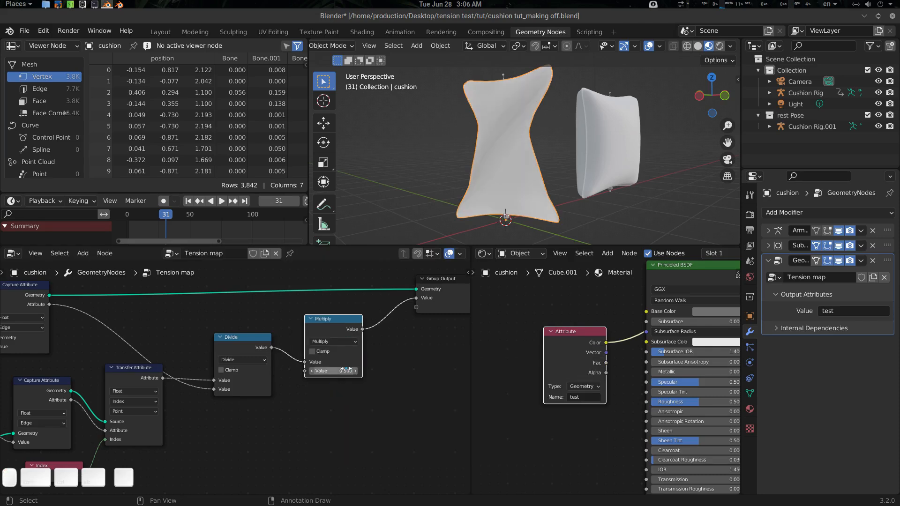
mouse_move(347, 371)
left_mouse_down()
mouse_move(356, 371)
mouse_move(335, 371)
left_mouse_up()
Orbit around the twisted cushion and play the animation to examine how its tension shading changes.
middle_click_drag(549, 134, 553, 133)
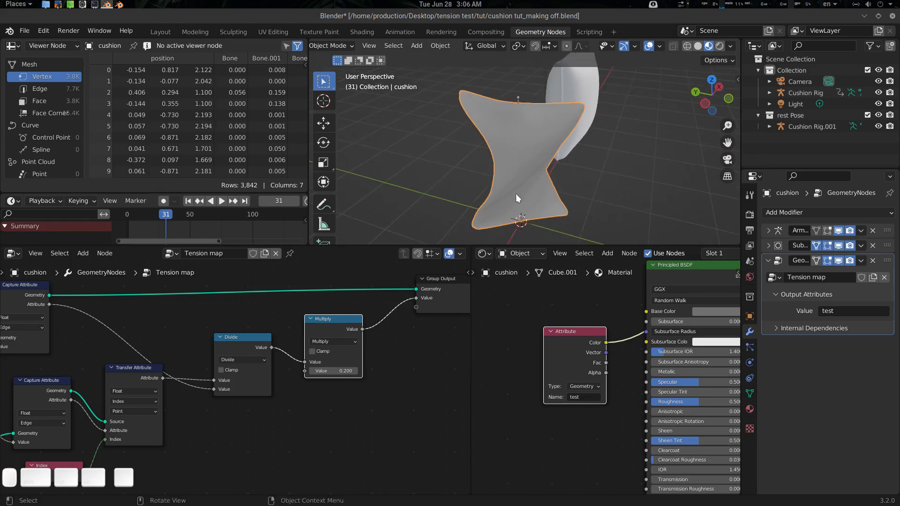
middle_click_drag(515, 194, 459, 171)
key("space")
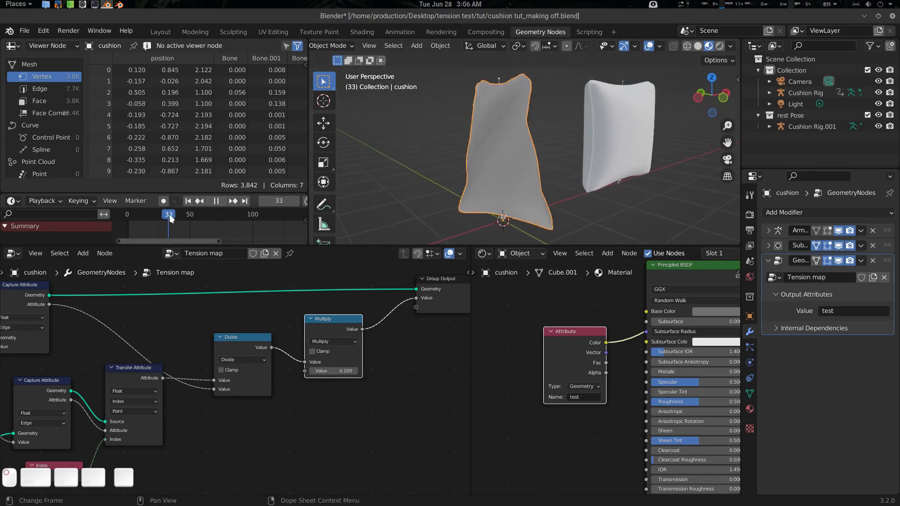
Scrub the animation to frame 129 and orbit around the stretched cushion to examine its tension shading.
left_click_drag(170, 218, 285, 226)
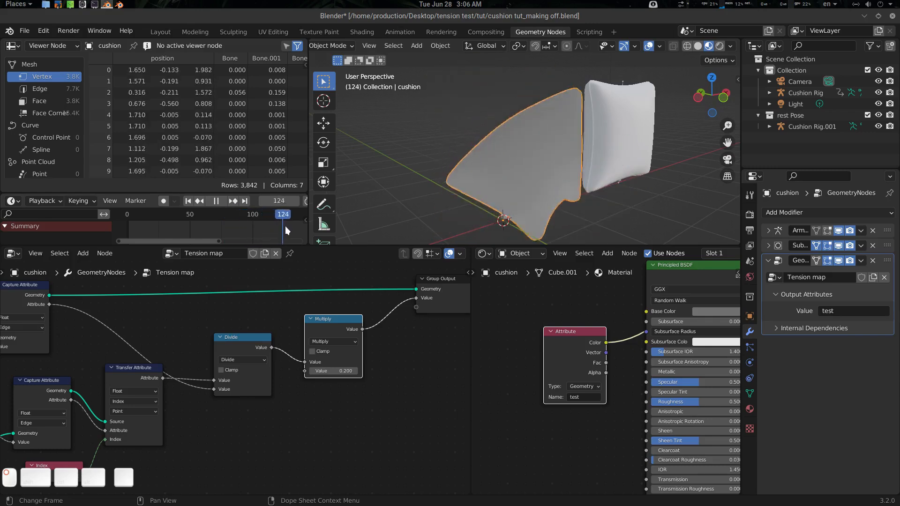
key("space")
middle_click_drag(559, 164, 527, 204)
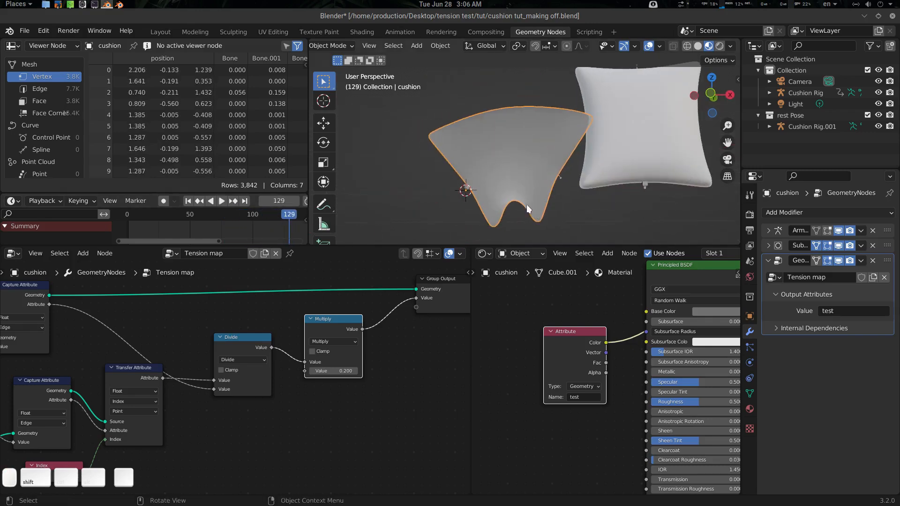
middle_click_drag(506, 131, 511, 140)
mouse_move(334, 371)
left_mouse_down()
mouse_move(344, 371)
mouse_move(333, 371)
left_mouse_up()
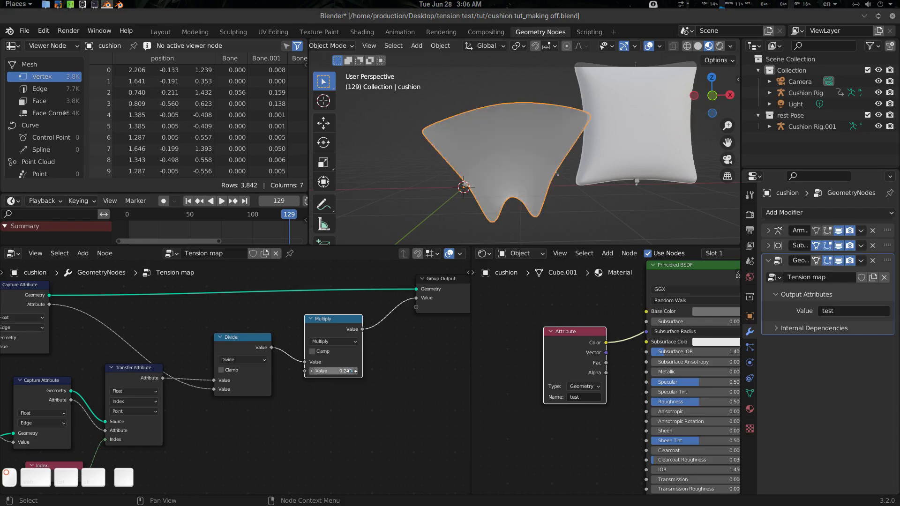
middle_click_drag(492, 195, 523, 212)
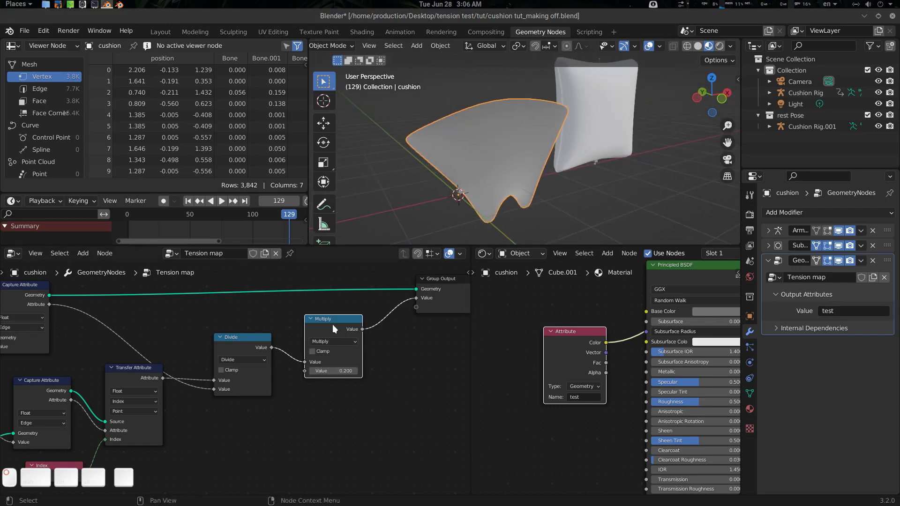
Remove the Multiply node and insert a Map Range node between Divide and Group Output in its place.
key("ctrl+x")
key("shift+a")
left_click(342, 359)
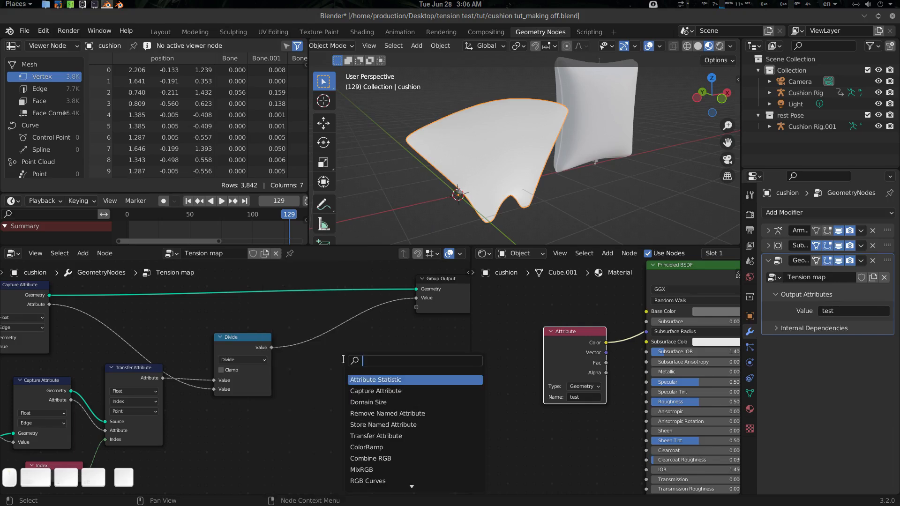
type("ma")
type("p")
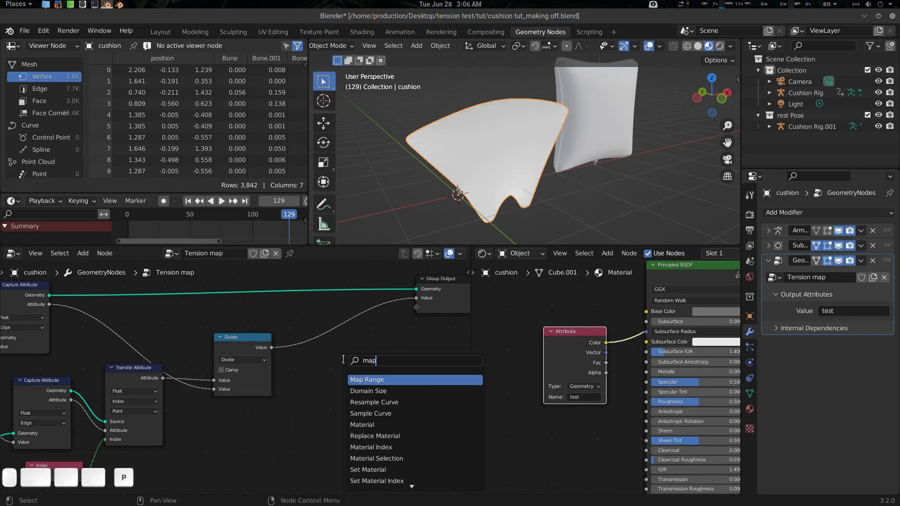
key("Return")
left_click(372, 387)
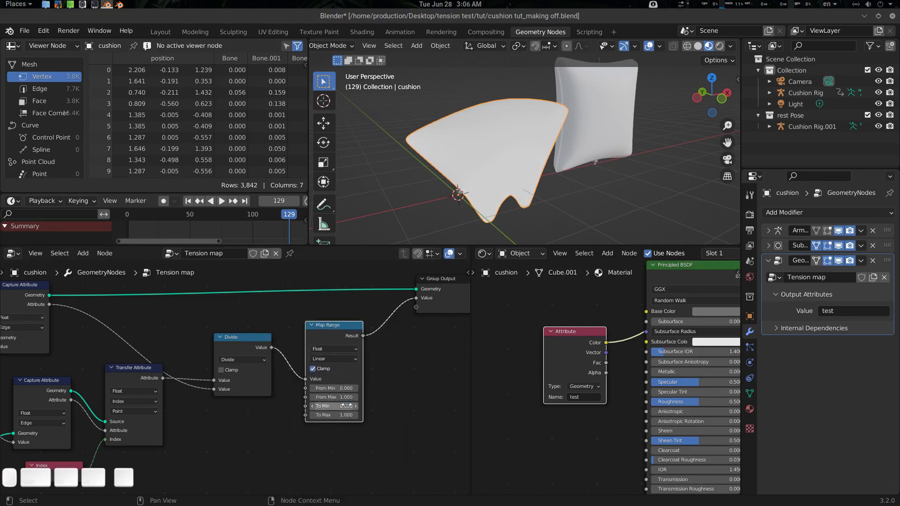
Try a To Min of -10.200 and a To Max of 0.800 on the Map Range node, checking the shading across the animation.
left_click_drag(334, 406, 300, 406)
mouse_move(569, 182)
middle_mouse_down()
mouse_move(614, 123)
mouse_move(511, 148)
middle_mouse_up()
left_click_drag(334, 415, 324, 415)
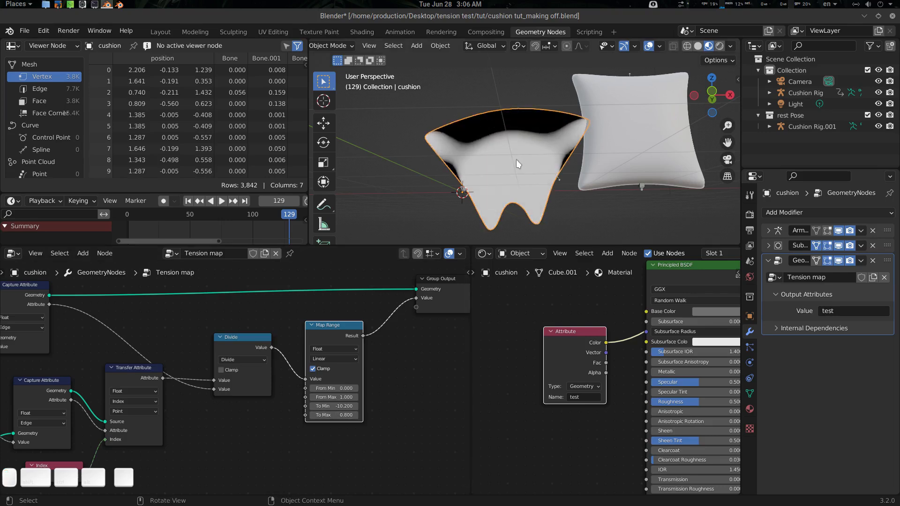
middle_click_drag(516, 159, 588, 184)
left_click(263, 215)
key("space")
left_click_drag(262, 217, 219, 222)
Remove the Map Range node while keeping Divide linked to Group Output.
scroll(372, 330, "down", 1)
middle_click_drag(331, 329, 355, 340)
key("ctrl+x")
Preview the Principled BSDF on the cushion again and return the animation to frame 1.
mouse_move(597, 340)
middle_mouse_down()
mouse_move(559, 369)
mouse_move(589, 345)
middle_mouse_up()
left_click(658, 307, "ctrl+shift")
key("shift+Left")
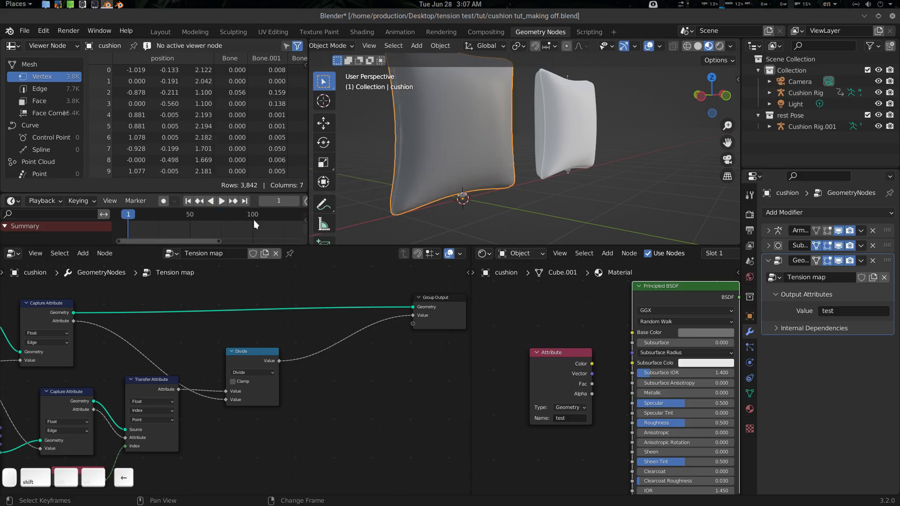
middle_click_drag(448, 133, 494, 148)
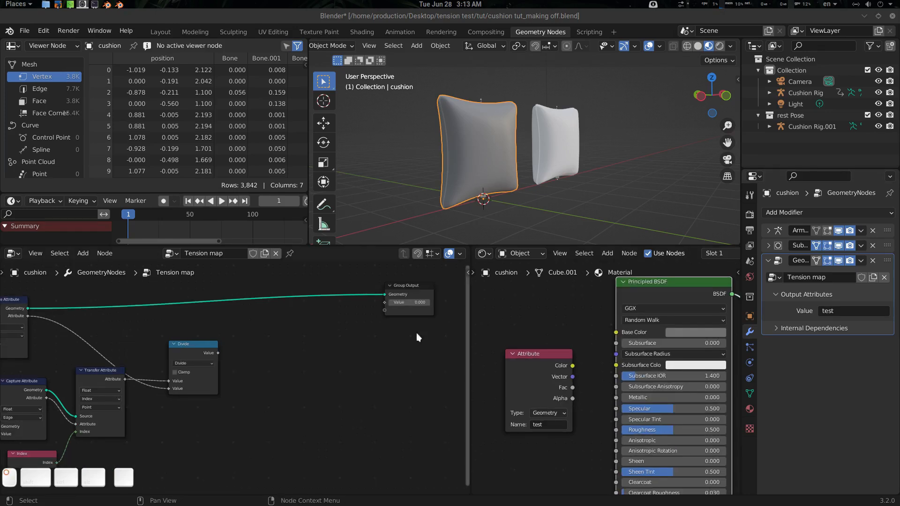
Add a ColorRamp node between the Divide and Group Output nodes without linking it.
middle_click_drag(416, 333, 308, 342)
key("shift+a")
type("s")
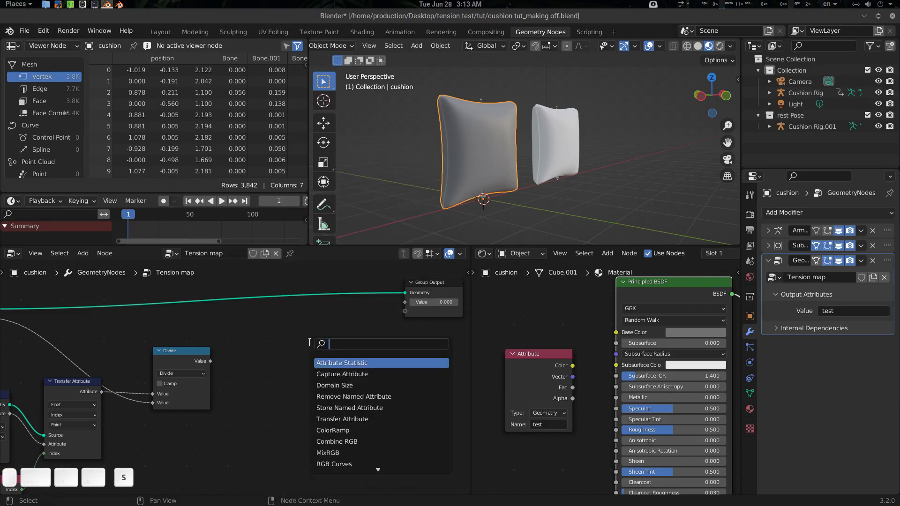
type("colro")
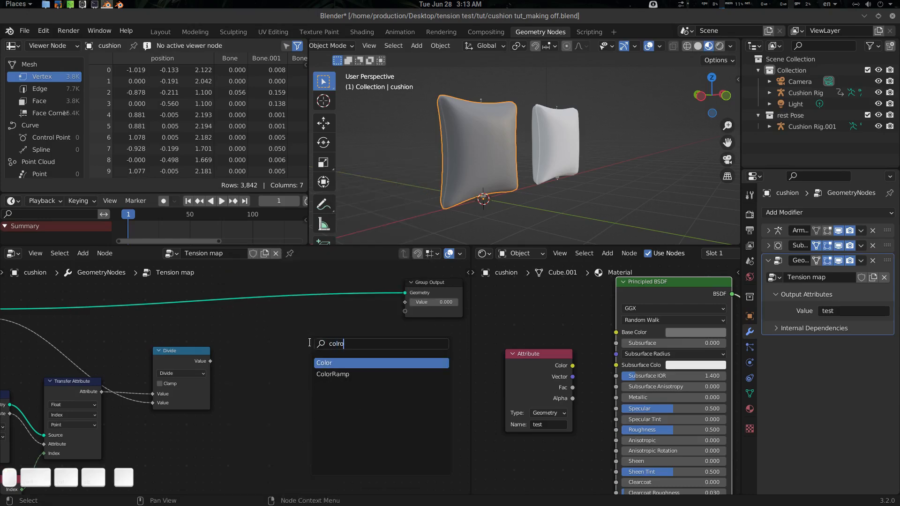
key("Down")
key("Return")
left_click(315, 346)
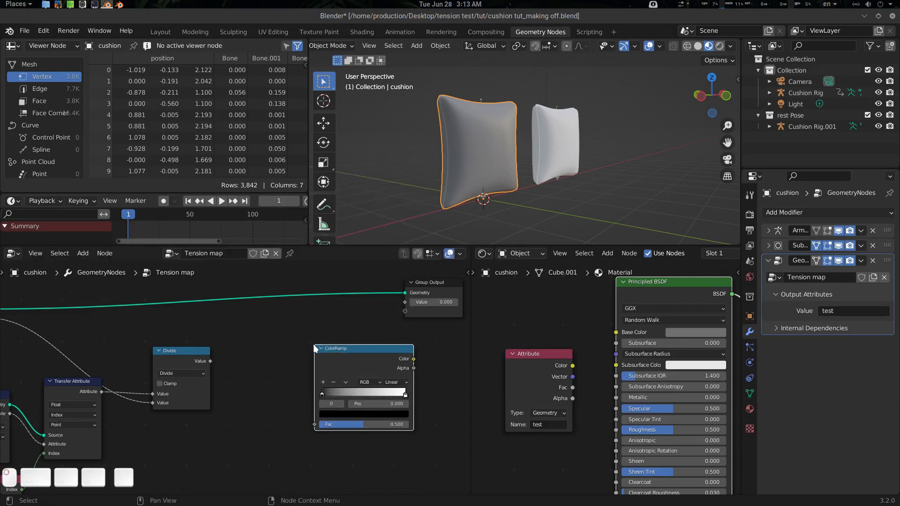
Color the ramp's first stop pure green by setting its red and blue values to 0.
middle_click_drag(283, 367, 261, 338)
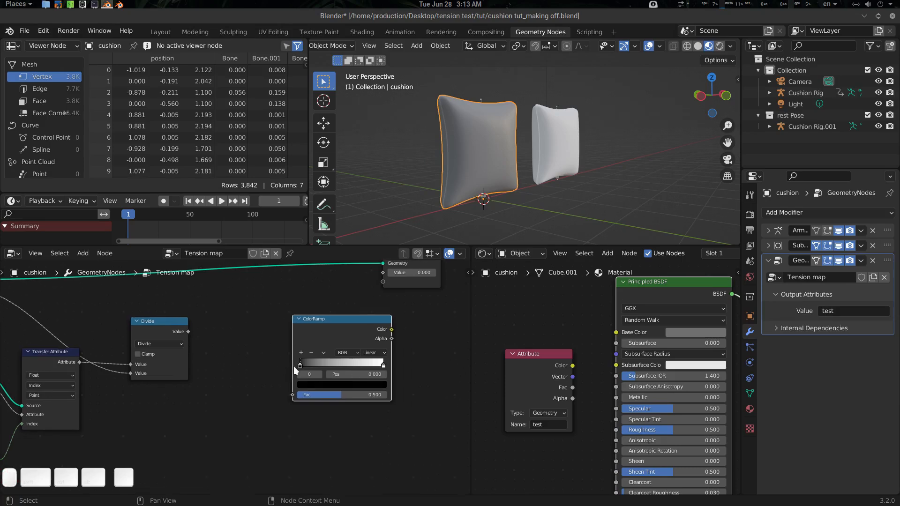
left_click(316, 386)
left_click(328, 295)
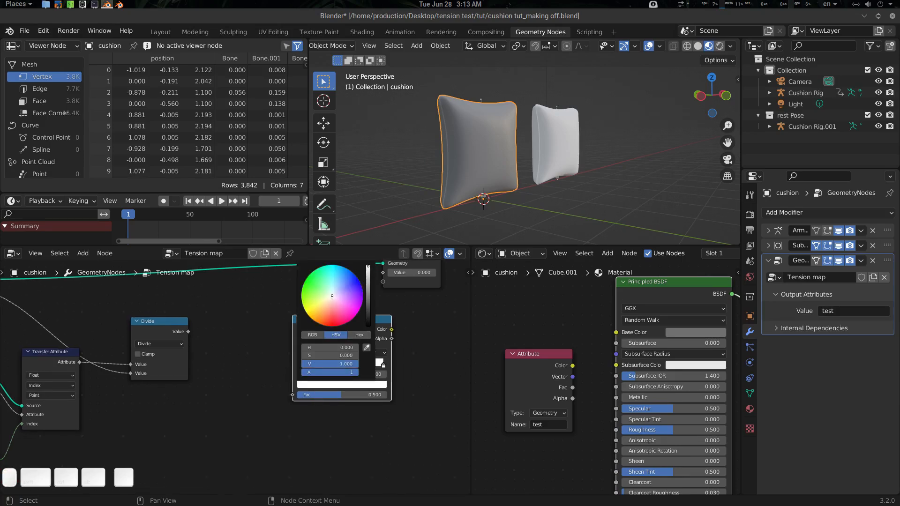
left_click(312, 334)
left_click_drag(327, 348, 302, 349)
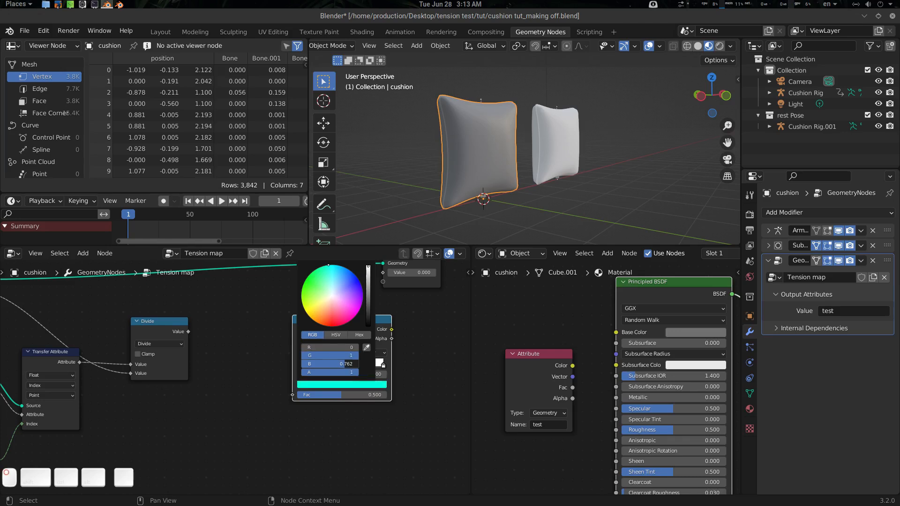
left_click_drag(351, 364, 302, 364)
Color the ramp's end stop pure red by zeroing its green and blue values.
left_click(383, 365)
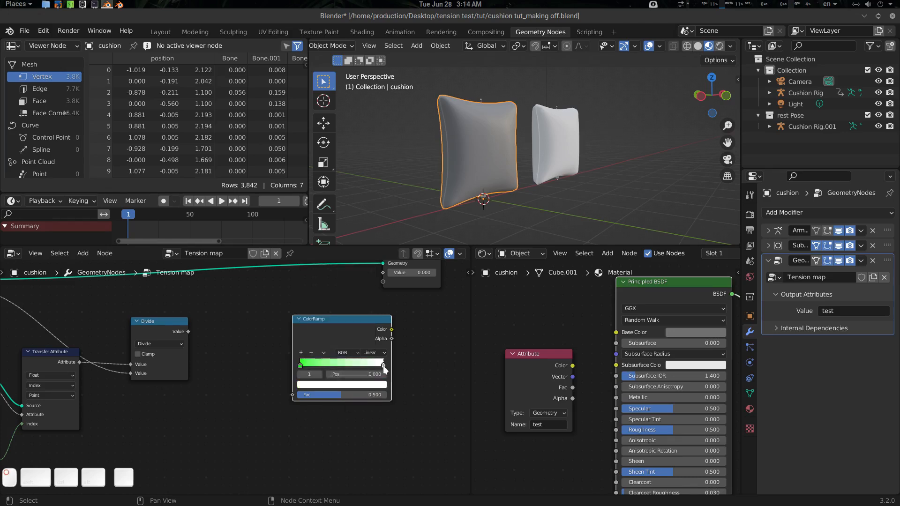
left_click(356, 384)
left_click_drag(343, 356, 303, 364)
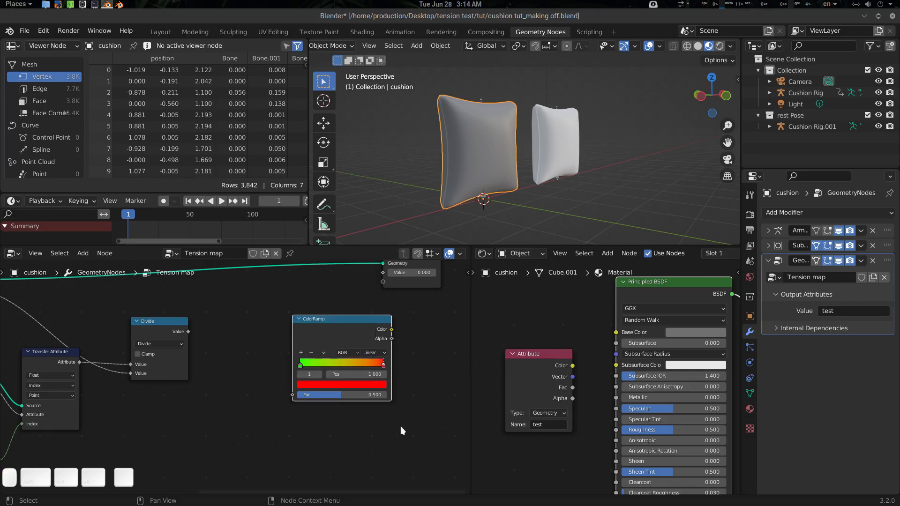
Add a middle stop at position 0.500 to the color ramp and make it black.
left_click(301, 353)
left_click(339, 386)
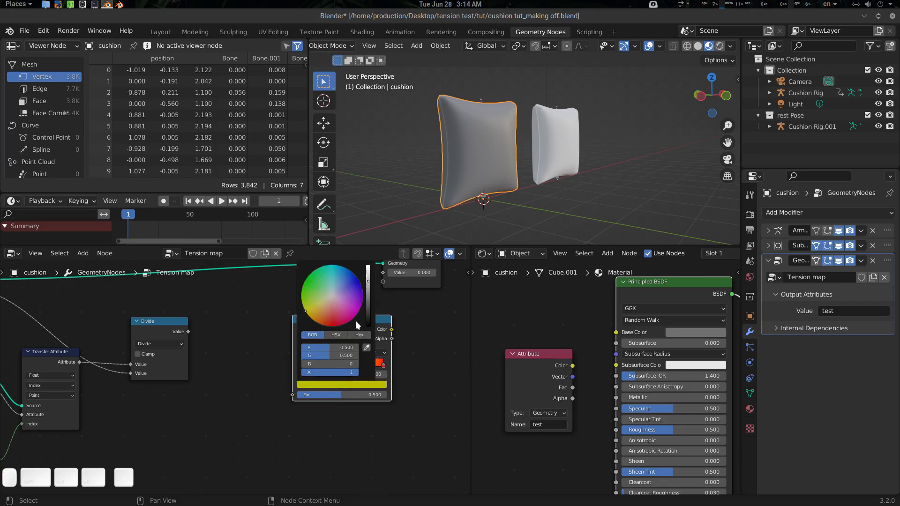
left_click_drag(367, 307, 368, 333)
left_click(401, 339)
Link Divide's value to the ColorRamp's Fac and expose the ramp's Color as a new Group Output socket.
middle_click_drag(367, 332, 397, 355)
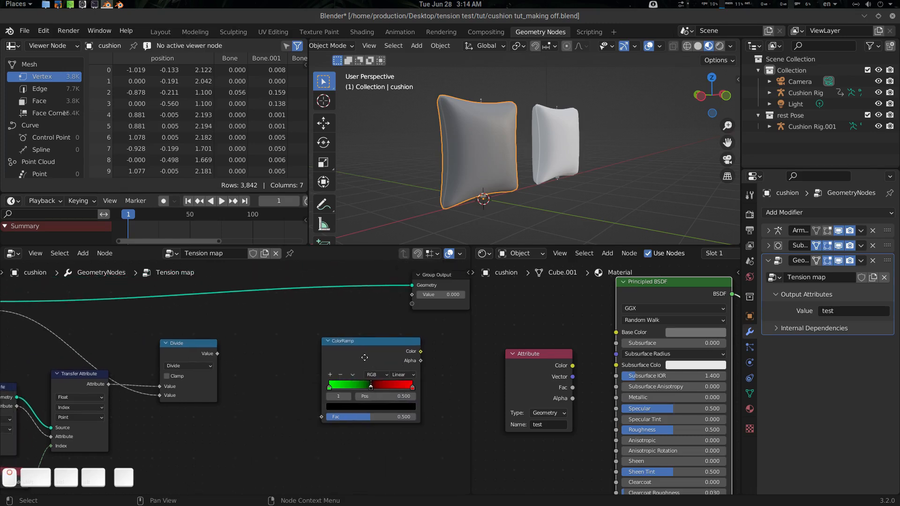
left_click_drag(396, 355, 358, 334)
left_click_drag(220, 351, 284, 396)
middle_click_drag(416, 354, 375, 376)
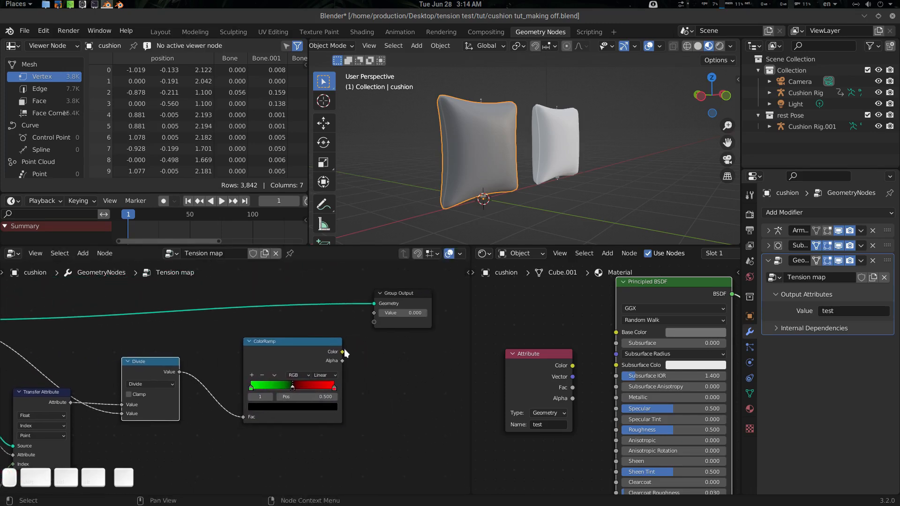
left_click_drag(343, 352, 374, 322)
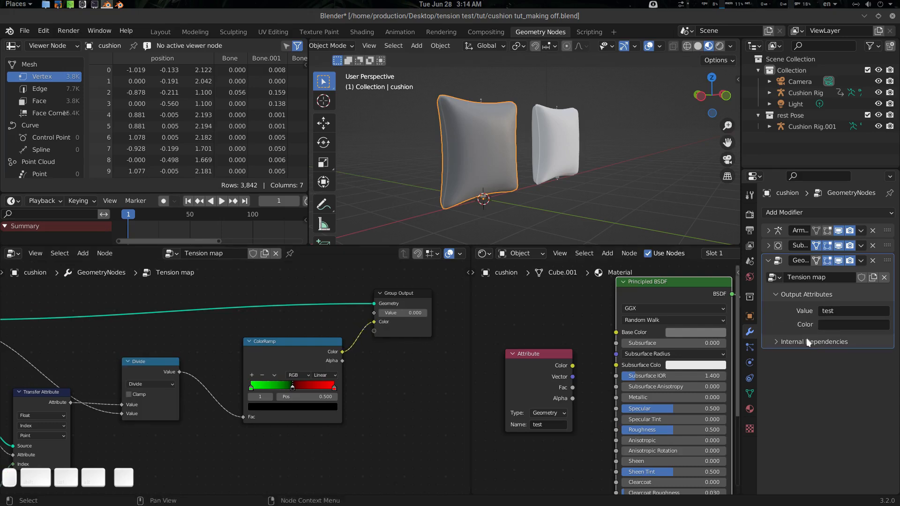
Name the modifier's Color output attribute cc, enter cc in the Attribute node and preview its color on the cushion.
left_click(836, 323)
left_click(839, 311)
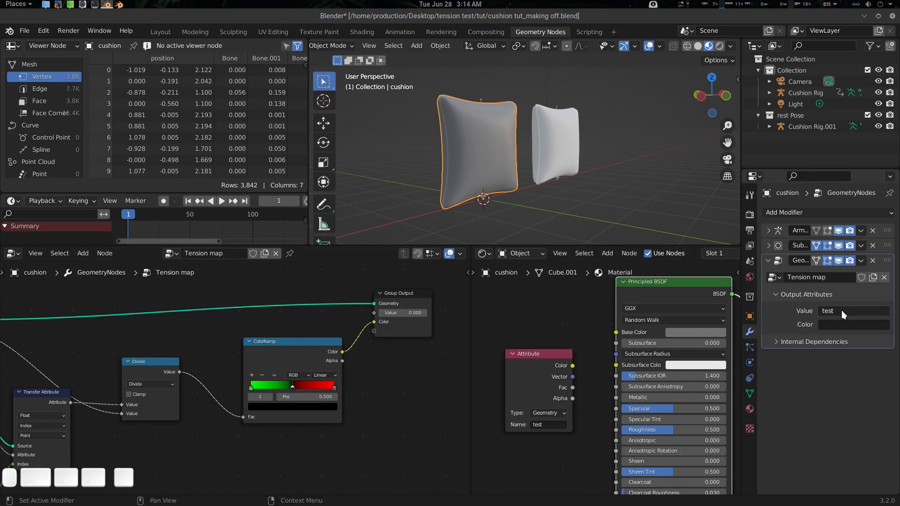
left_click(838, 324)
type("cc")
key("Return")
left_click(538, 424)
type("cc")
key("Return")
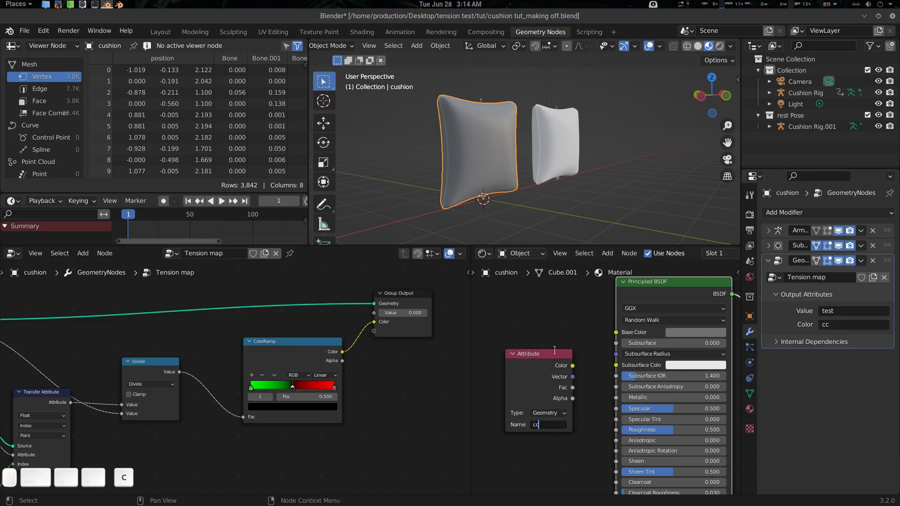
left_click(552, 358, "ctrl+shift")
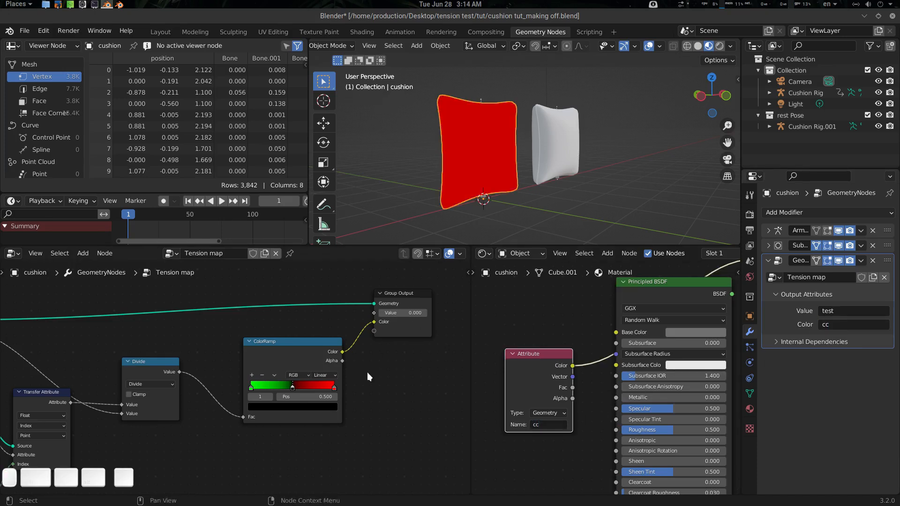
Move the ramp's black stop to position 0.584 and scrub to frame 27 to check the twisted cushion.
middle_click_drag(367, 372, 375, 359)
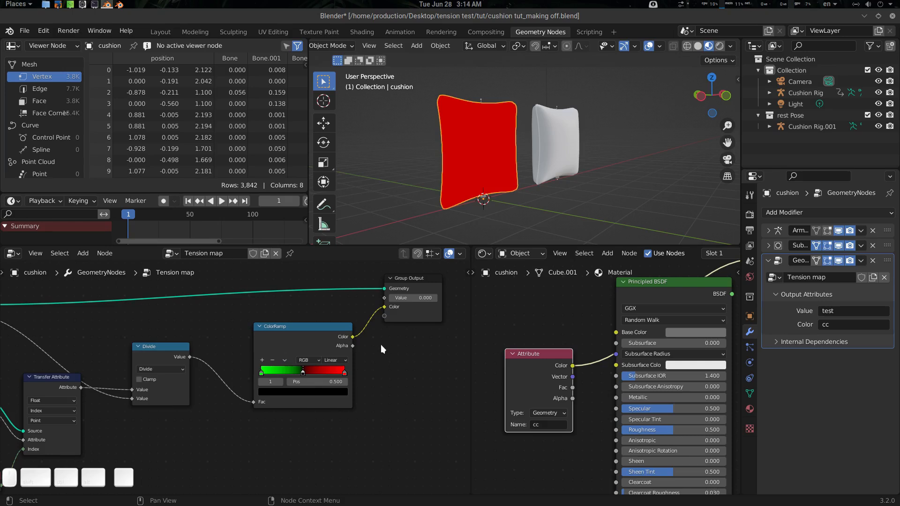
scroll(380, 347, "up", 2)
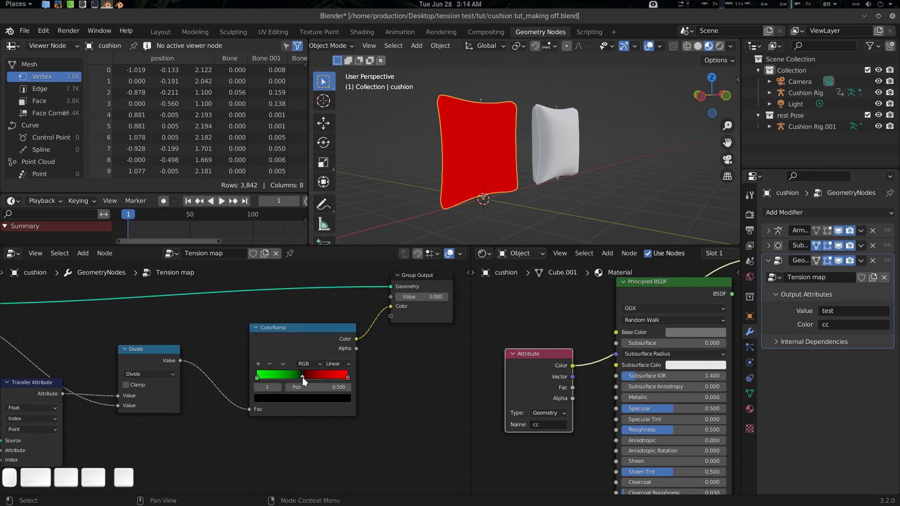
left_click_drag(302, 377, 309, 383)
key("space")
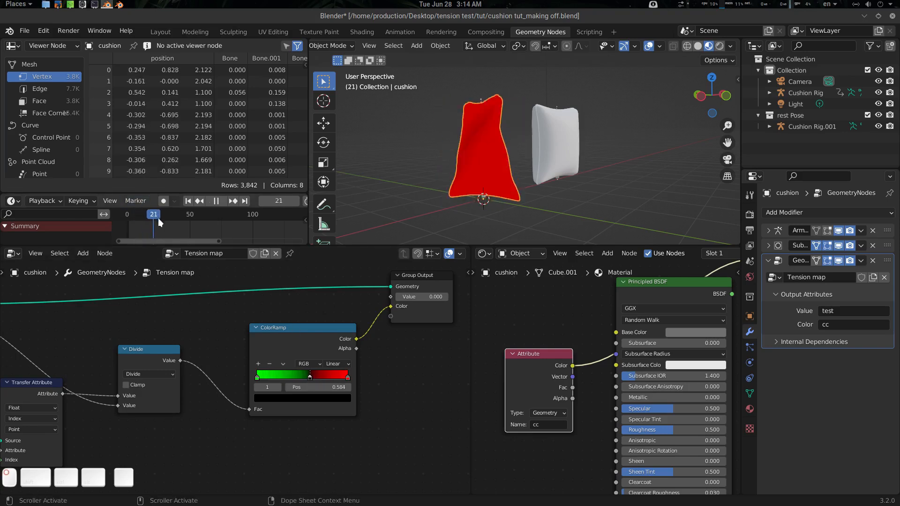
key("space")
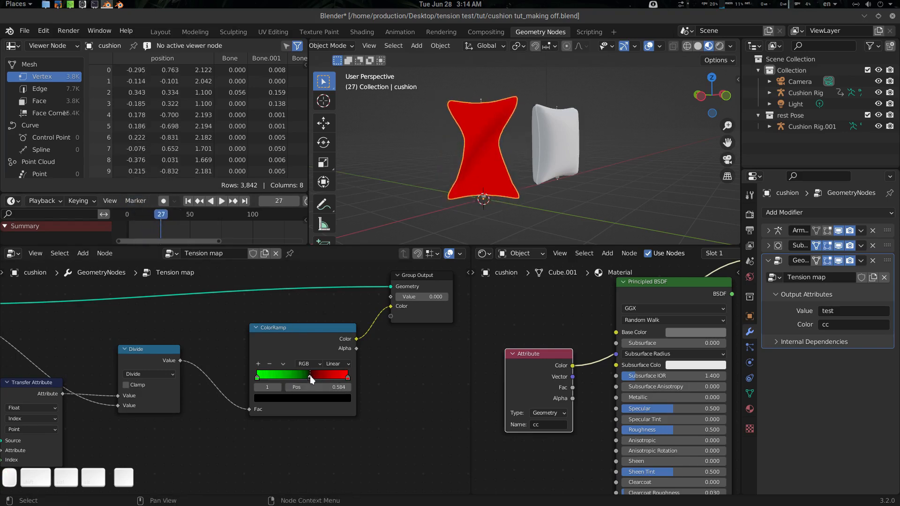
Shift the black stop closer to red and add another black stop at position 0.368.
mouse_move(310, 377)
left_mouse_down()
mouse_move(338, 377)
mouse_move(325, 376)
left_mouse_up()
left_click(257, 364)
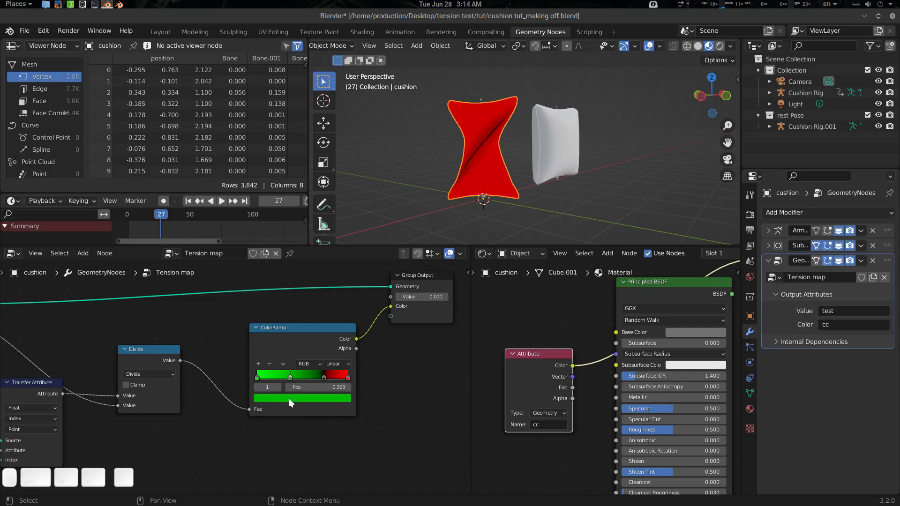
left_click(289, 398)
left_click_drag(331, 316, 333, 337)
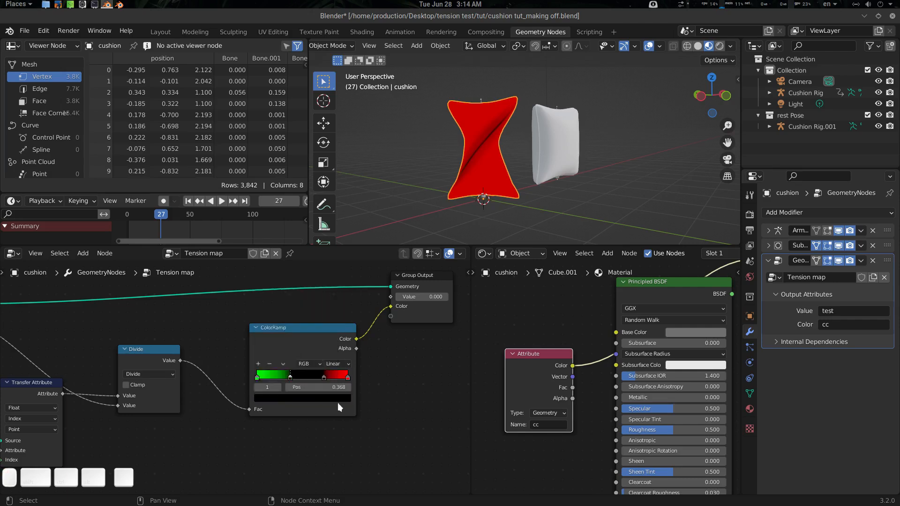
Rearrange the ramp from red to green with the second black stop at 0.893, and check the colors up to frame 71.
left_click_drag(273, 377, 356, 381)
left_click_drag(279, 377, 338, 377)
middle_click_drag(417, 216, 421, 171)
key("space")
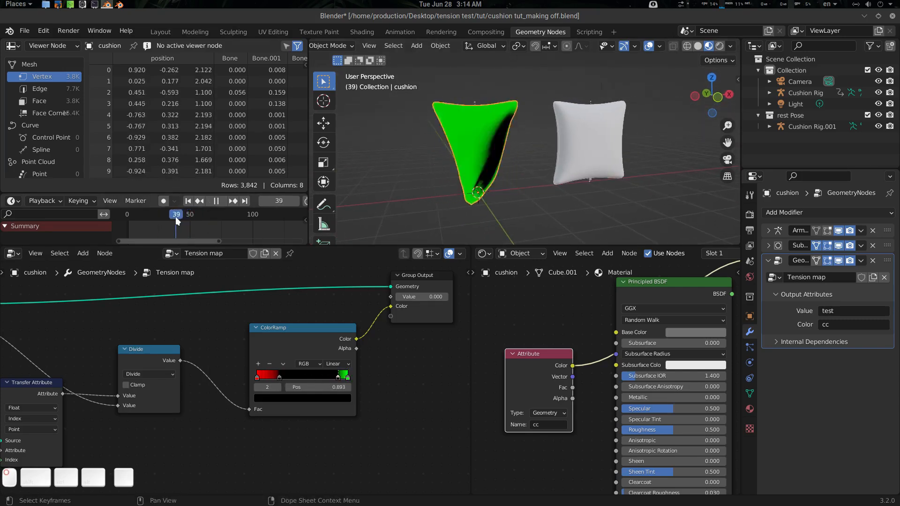
key("space")
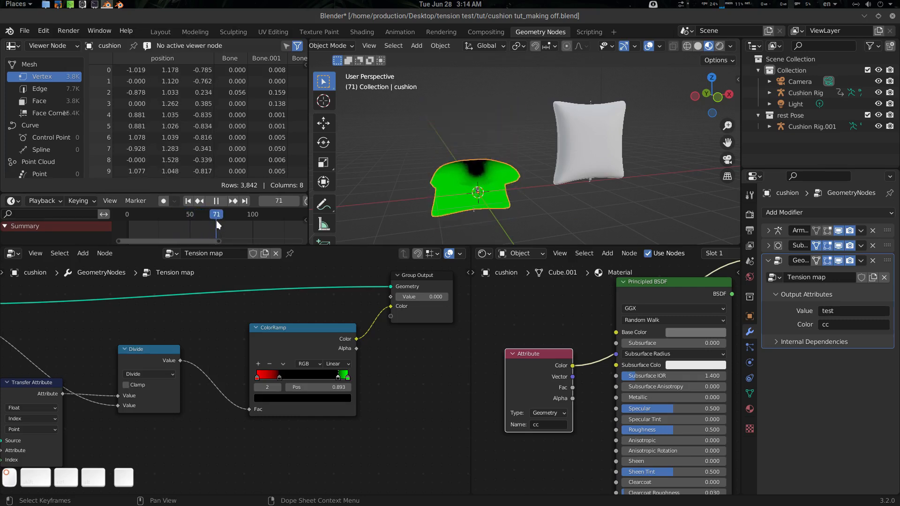
Remove the Color and Value outputs from the Tension map node group.
scroll(374, 352, "down", 2)
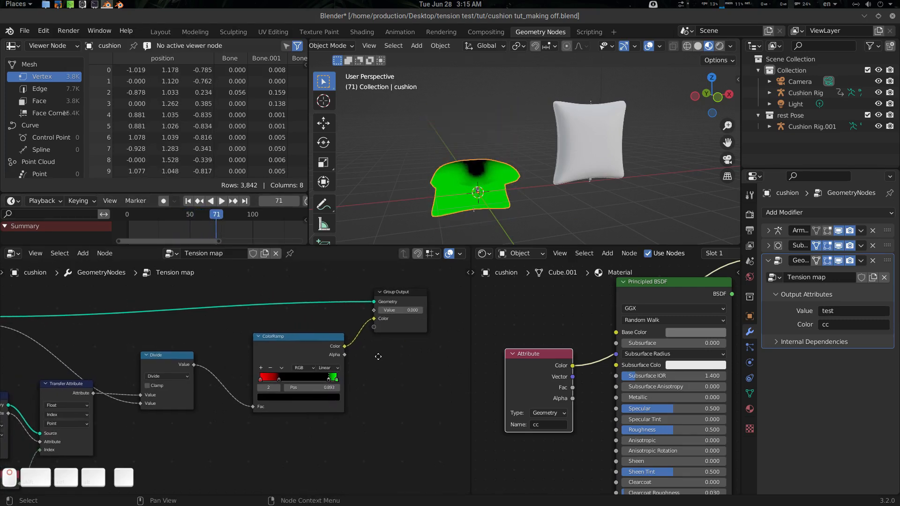
left_click(395, 331)
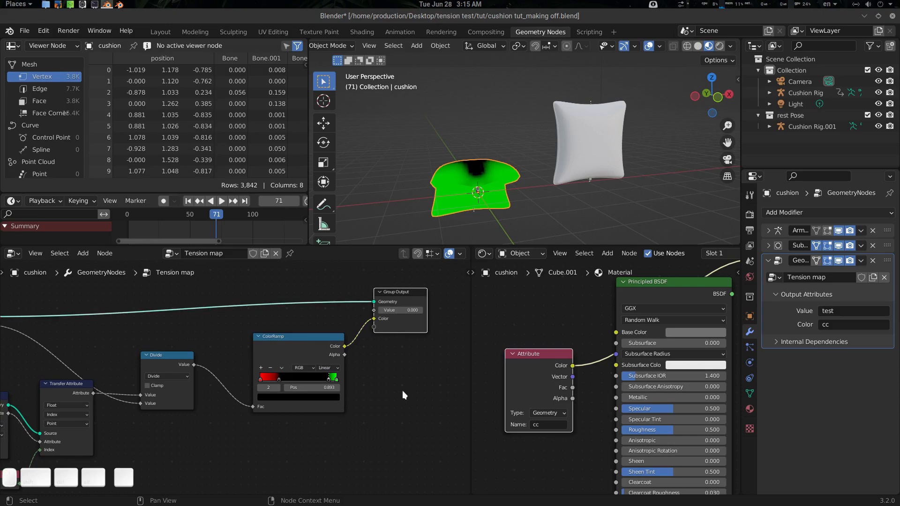
key("n")
left_click(465, 300)
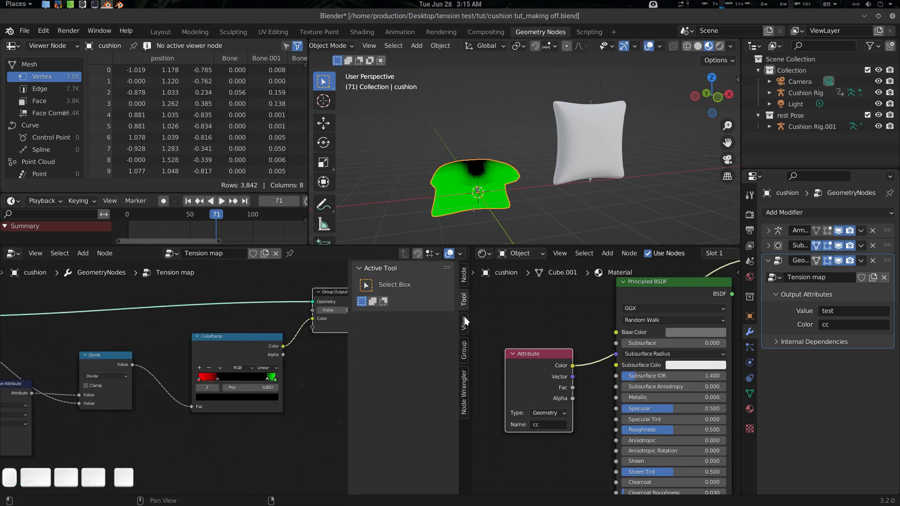
left_click(463, 322)
left_click(464, 350)
left_click(462, 386)
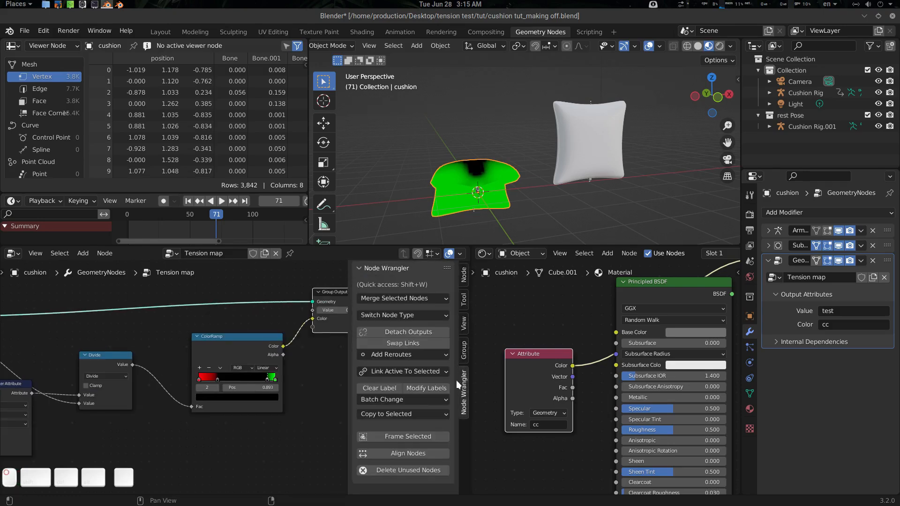
left_click(460, 342)
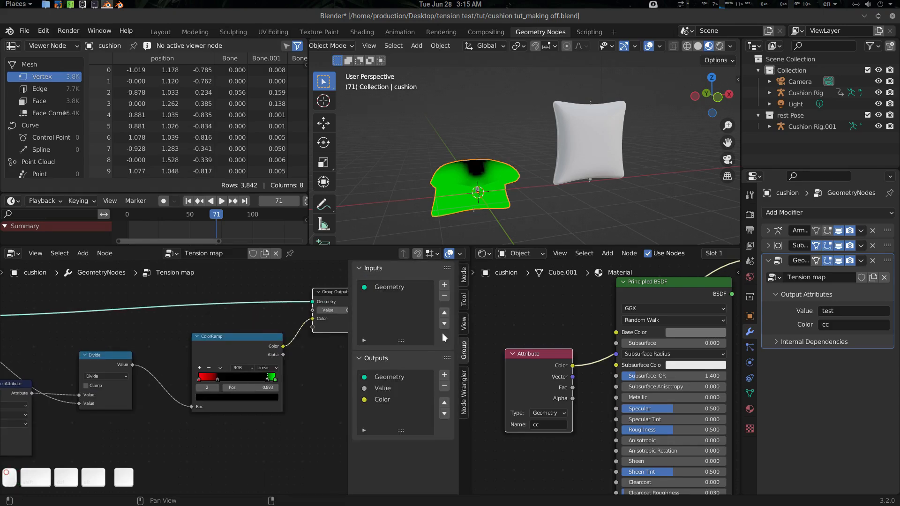
left_click(384, 397)
left_click(444, 386)
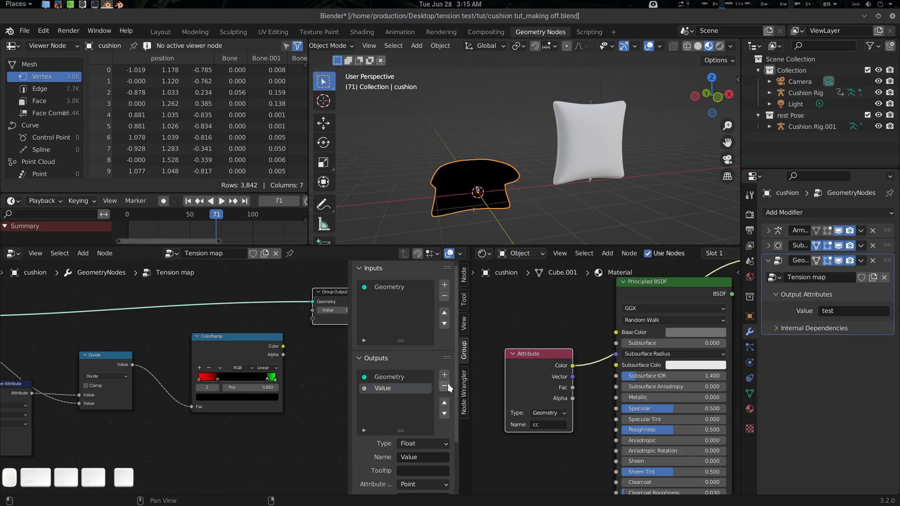
left_click(447, 384)
key("n")
Delete the ColorRamp node from the Tension map tree and preview the Principled BSDF on the cushion.
middle_click_drag(277, 369, 360, 370)
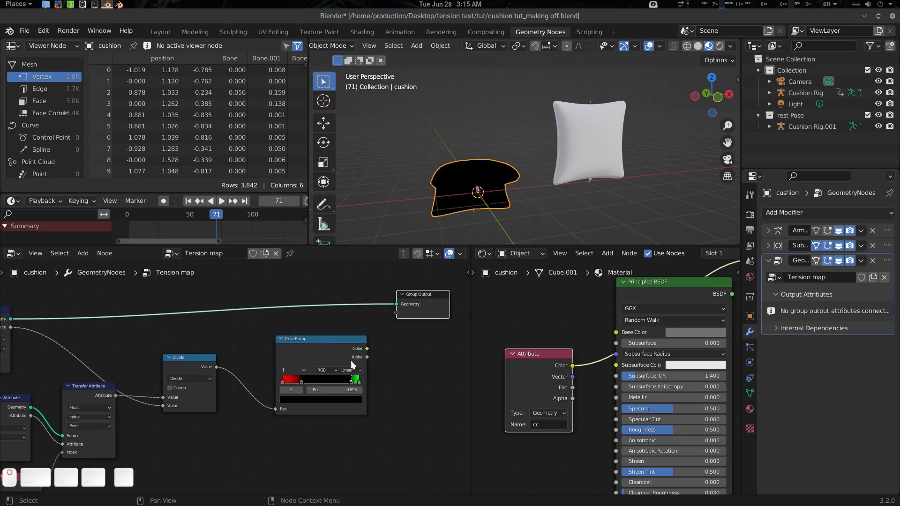
left_click_drag(334, 348, 342, 345)
key("x")
scroll(344, 348, "up", 2)
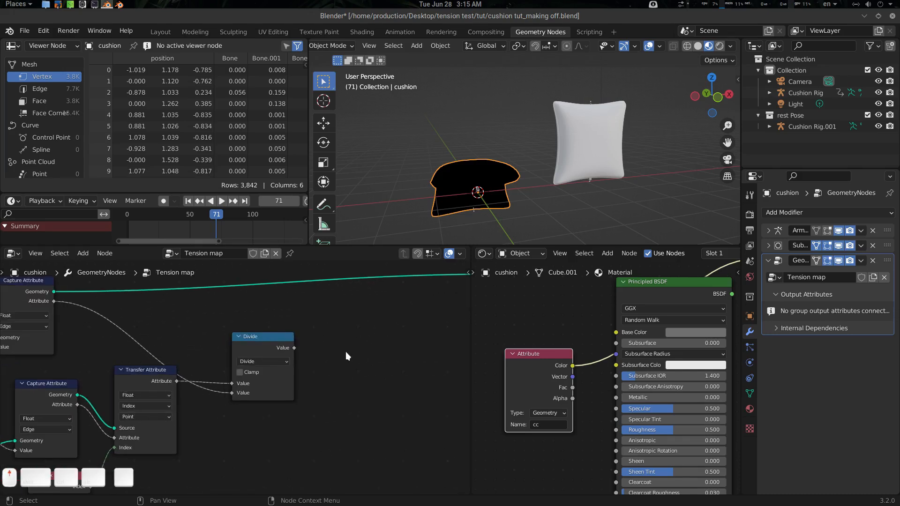
left_click(659, 286, "ctrl+shift")
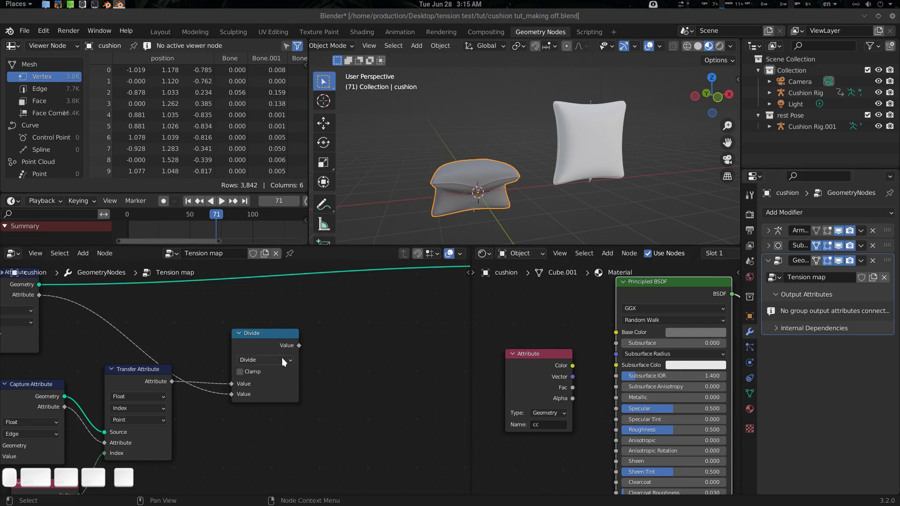
Add a Value node below the Divide node in the Tension map tree.
middle_click_drag(285, 361, 300, 377)
middle_click_drag(351, 401, 282, 365)
key("shift+a")
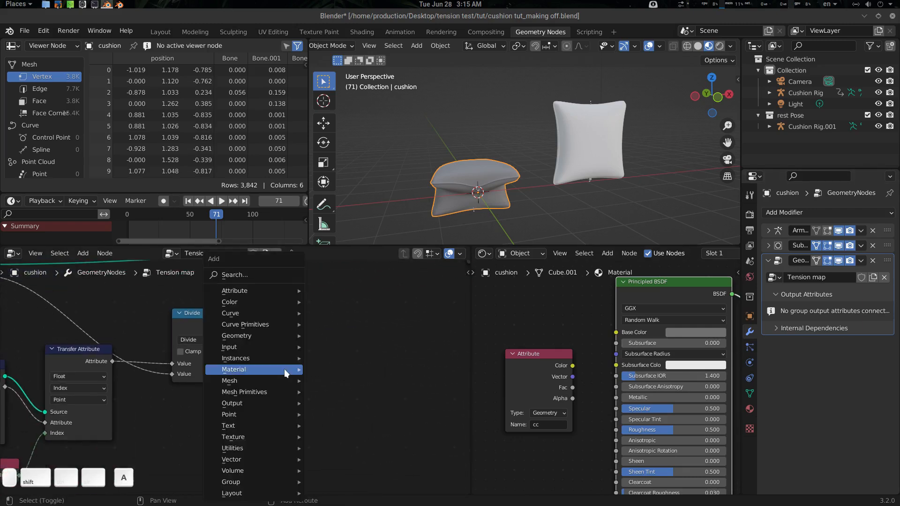
type("svalu")
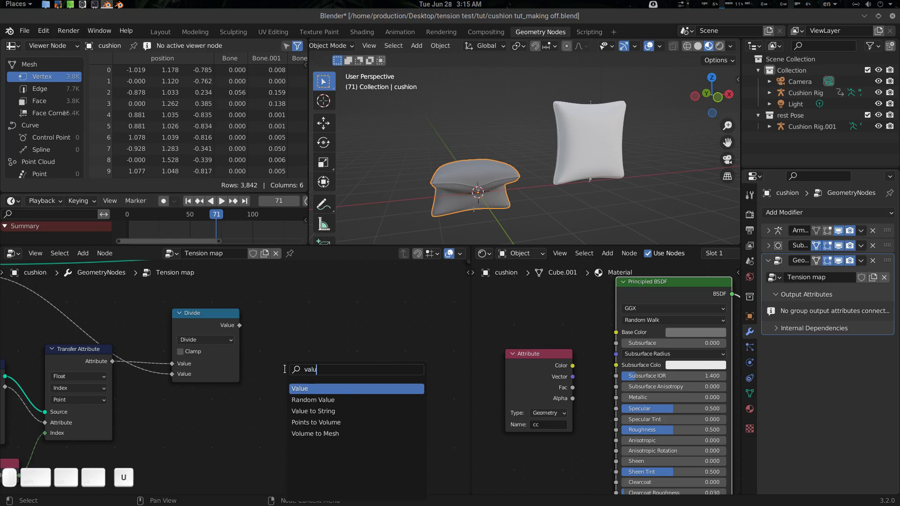
key("Return")
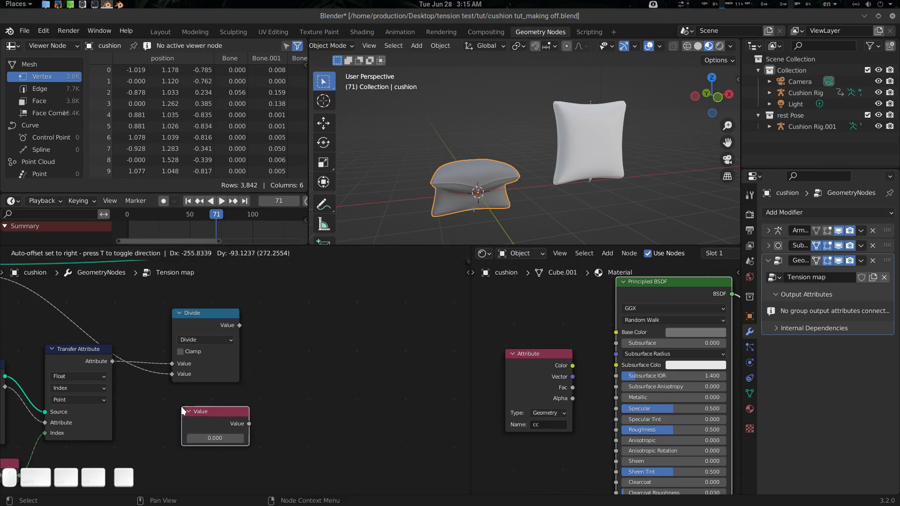
left_click(137, 420)
scroll(234, 382, "down", 2)
middle_click_drag(321, 353, 288, 376)
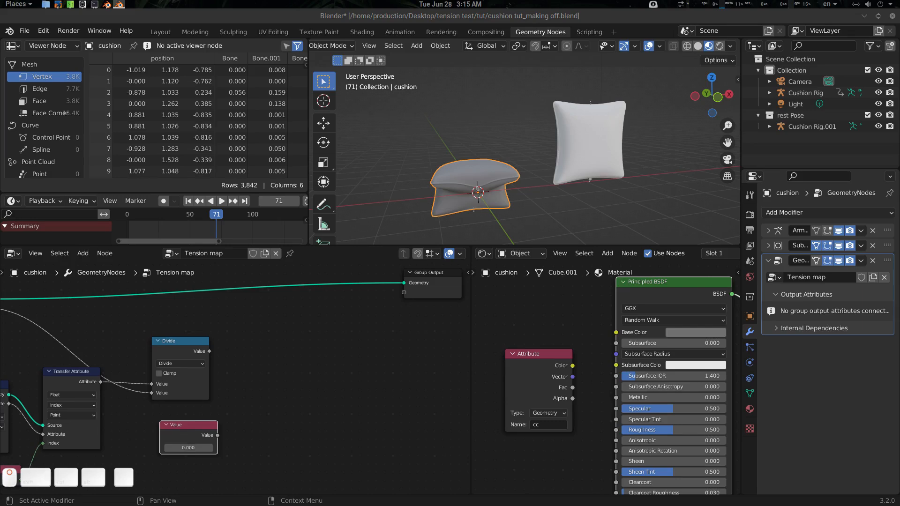
middle_click_drag(295, 322, 286, 363)
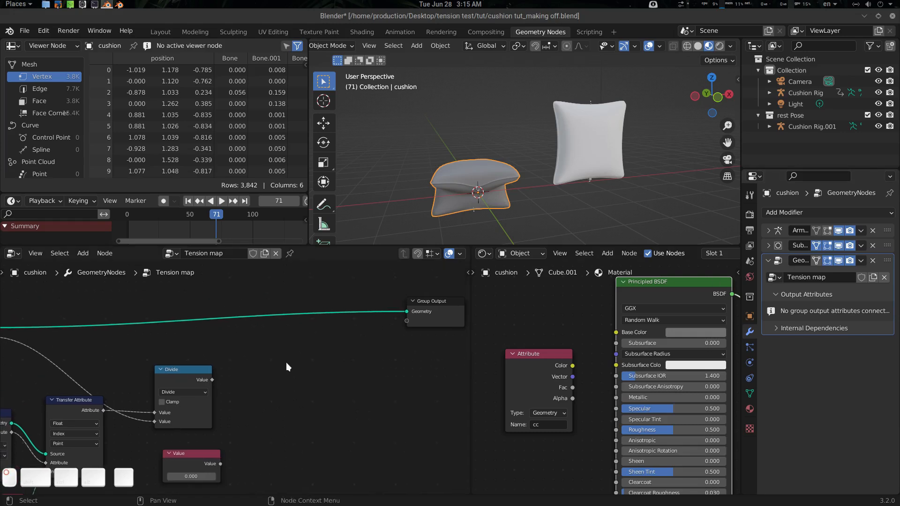
key("shift+a")
mouse_move(286, 363)
key("s")
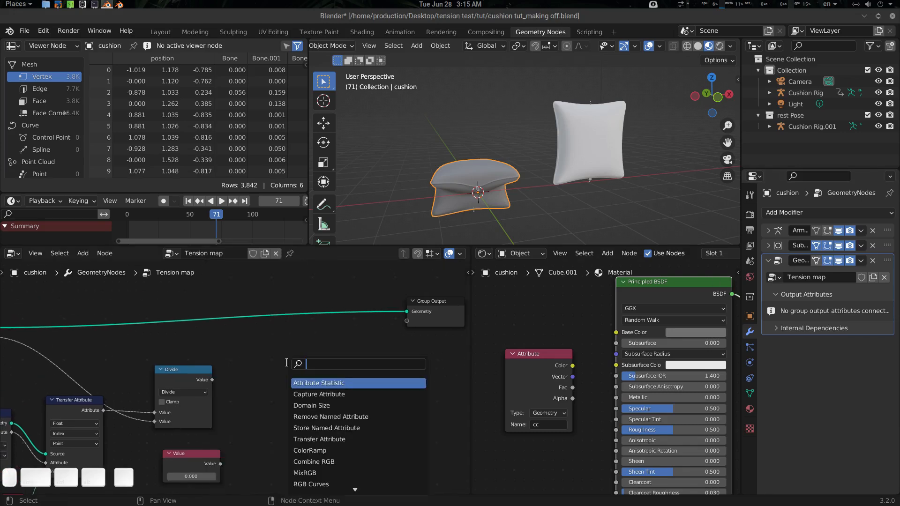
key("Escape")
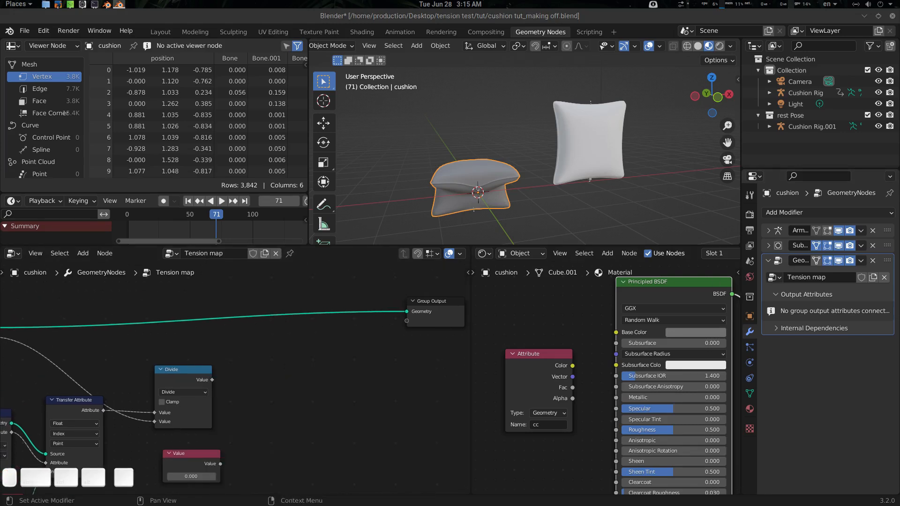
Add a Math node beside the Divide node and set its operation to Smooth Minimum.
key("shift+a")
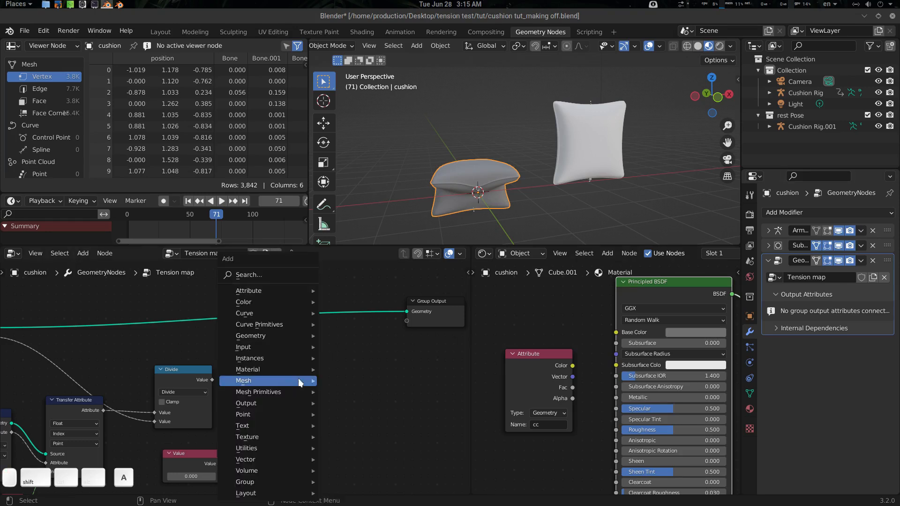
type("math")
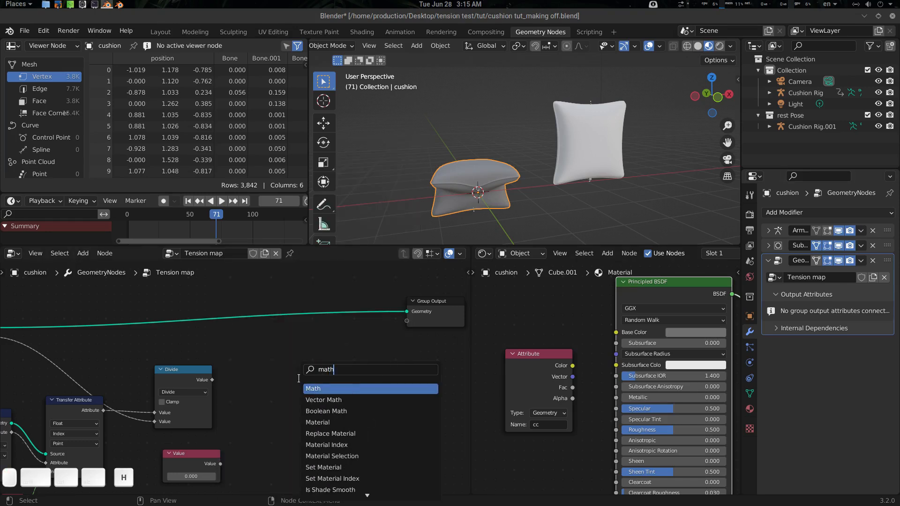
key("Return")
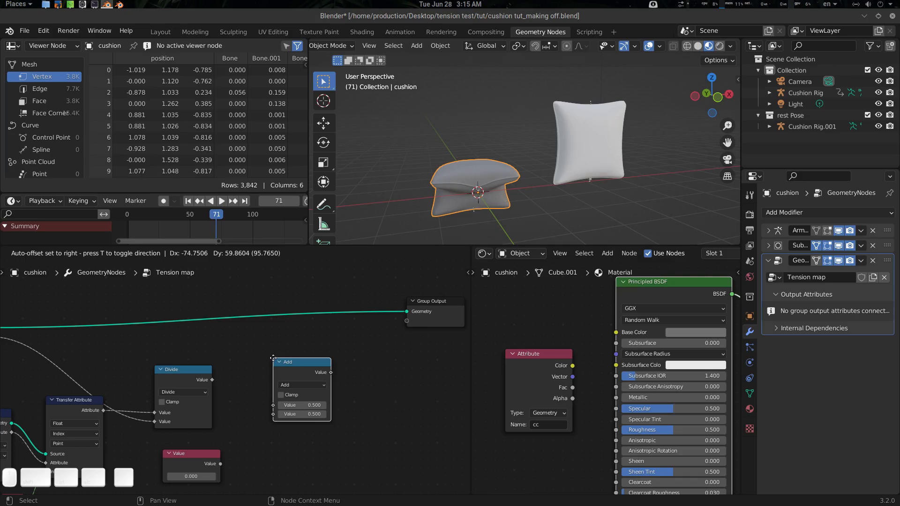
left_click(268, 353)
scroll(331, 345, "up", 2)
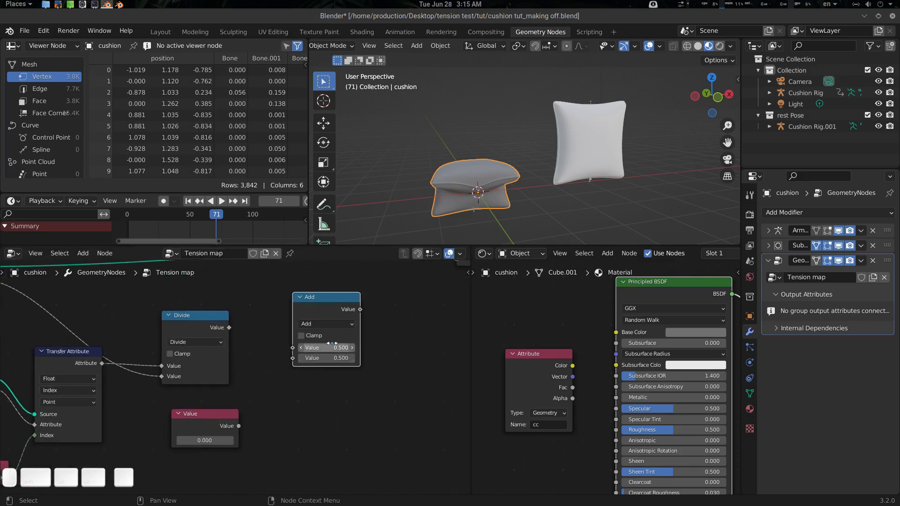
left_click(328, 324)
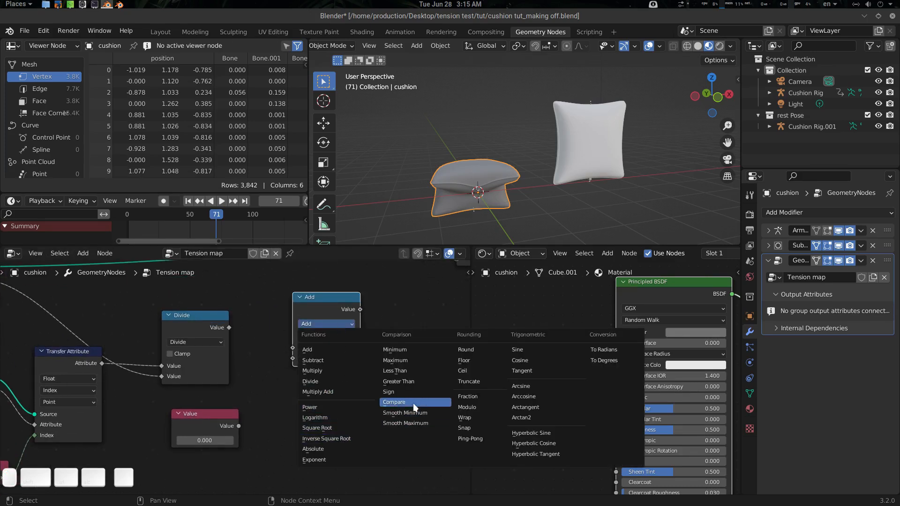
left_click(426, 412)
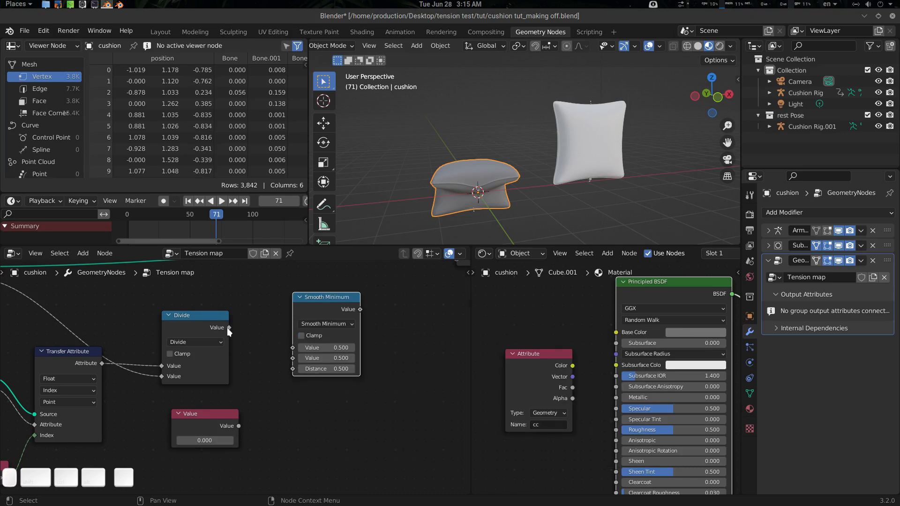
Connect the Divide result to the first Value input of Smooth Minimum, move that node closer, and enable Clamp.
left_click_drag(228, 327, 293, 347)
left_click_drag(344, 302, 316, 303)
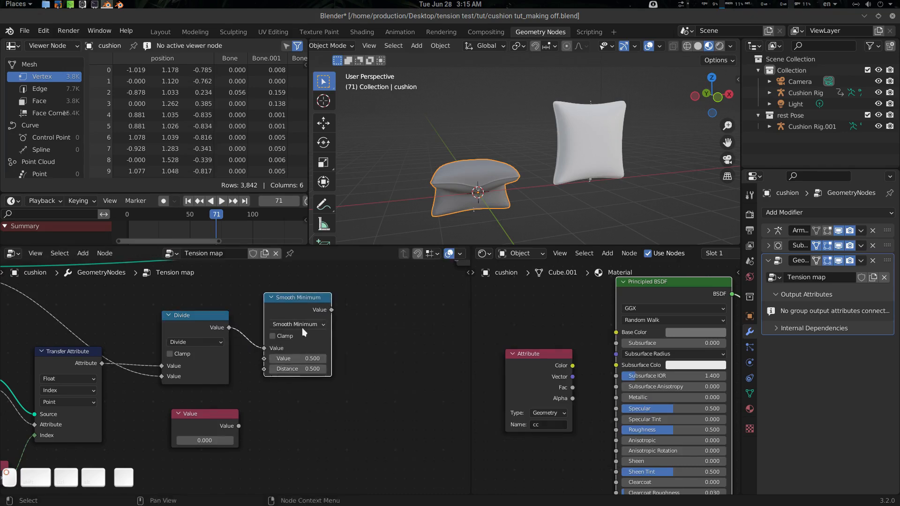
left_click(289, 337)
middle_click_drag(368, 369, 343, 396)
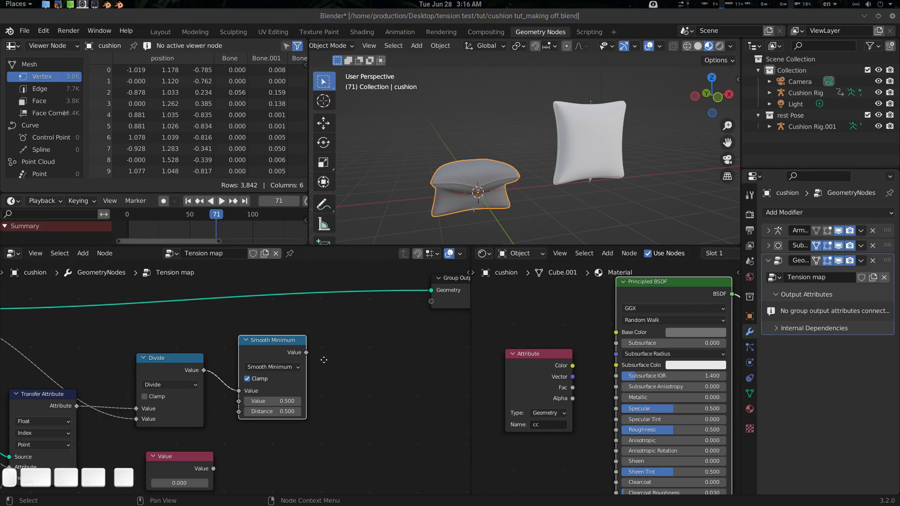
Output the Smooth Minimum value through a new Group Output socket and name its output attribute cc.
middle_click_drag(323, 359, 301, 370)
left_click_drag(408, 312, 410, 313)
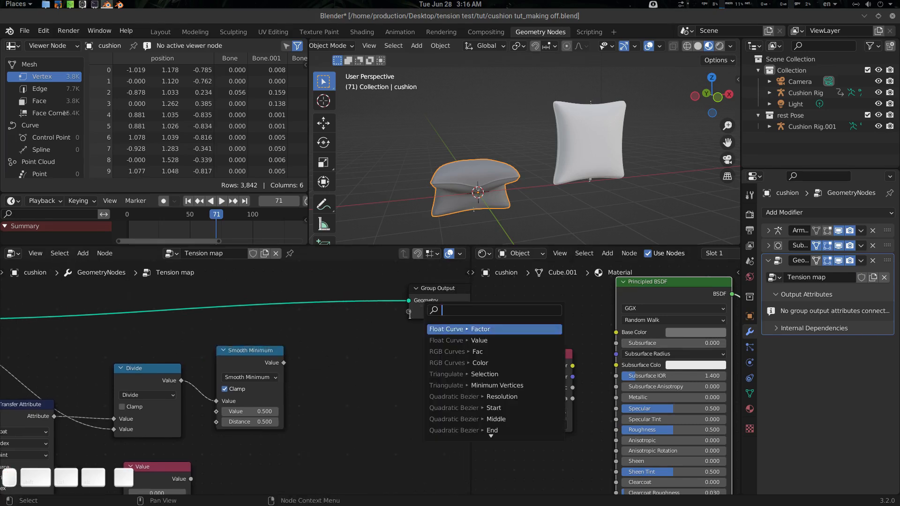
left_click_drag(284, 362, 408, 311)
left_click(433, 314)
left_click(847, 312)
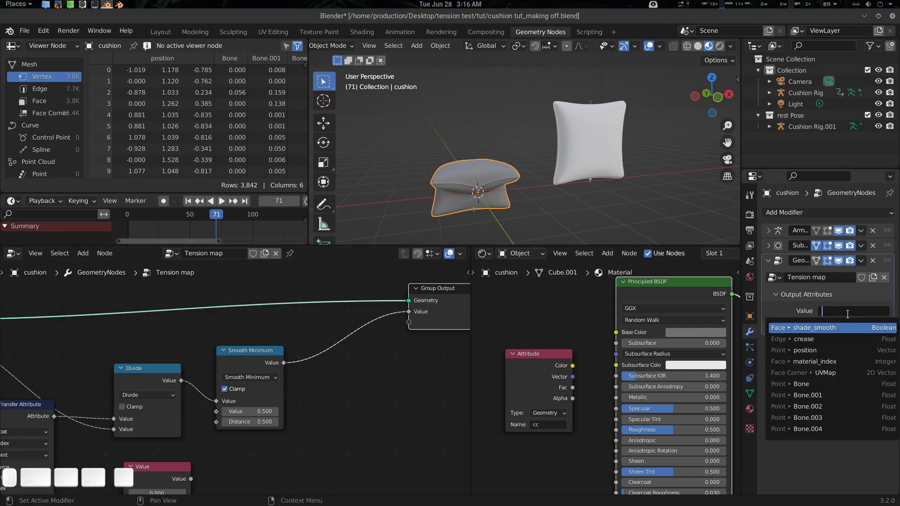
type("cc")
key("Return")
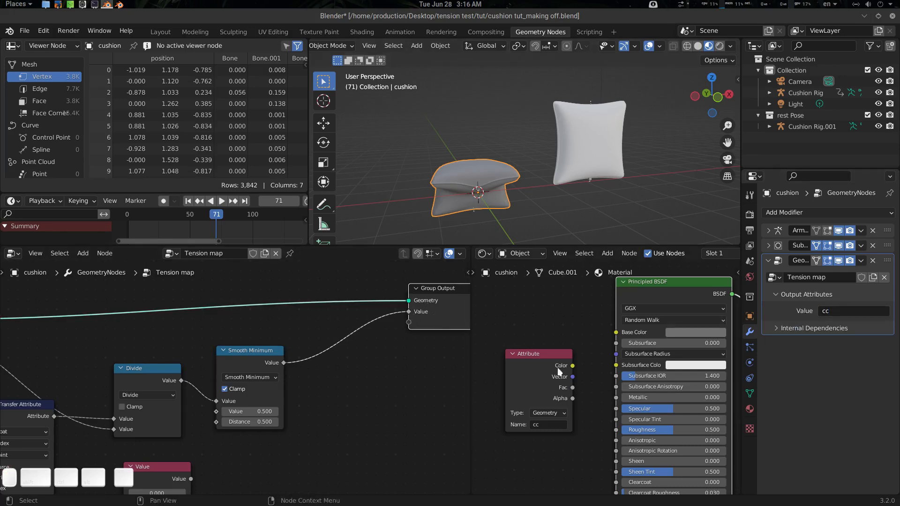
Preview the Attribute node on the cushion and set Smooth Minimum's Value to 0.200 and Distance to 3.000.
left_click(548, 355, "ctrl+shift")
middle_click_drag(456, 188, 487, 185)
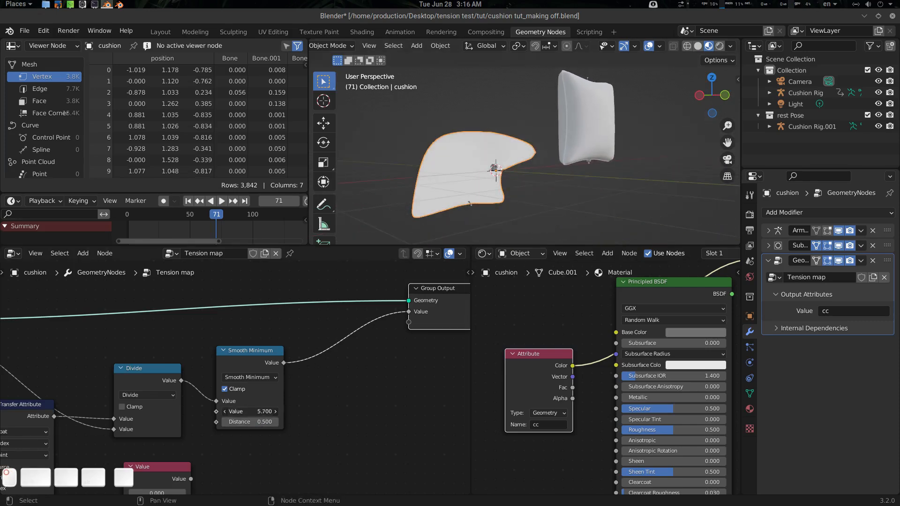
left_click_drag(265, 412, 281, 422)
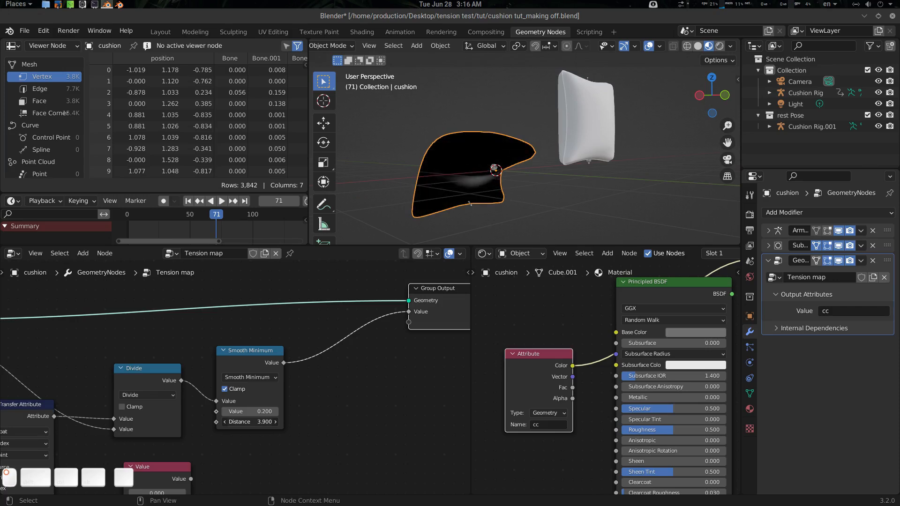
middle_click_drag(492, 180, 515, 155)
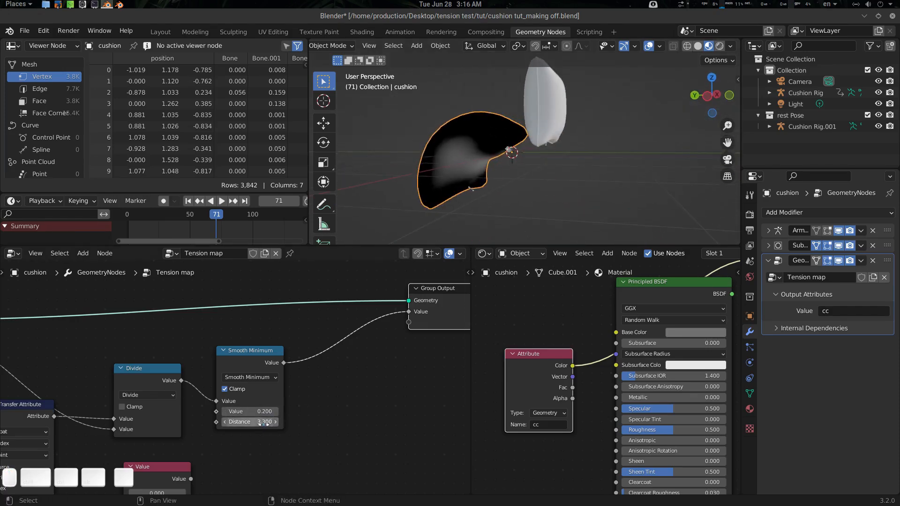
left_click_drag(249, 422, 242, 421)
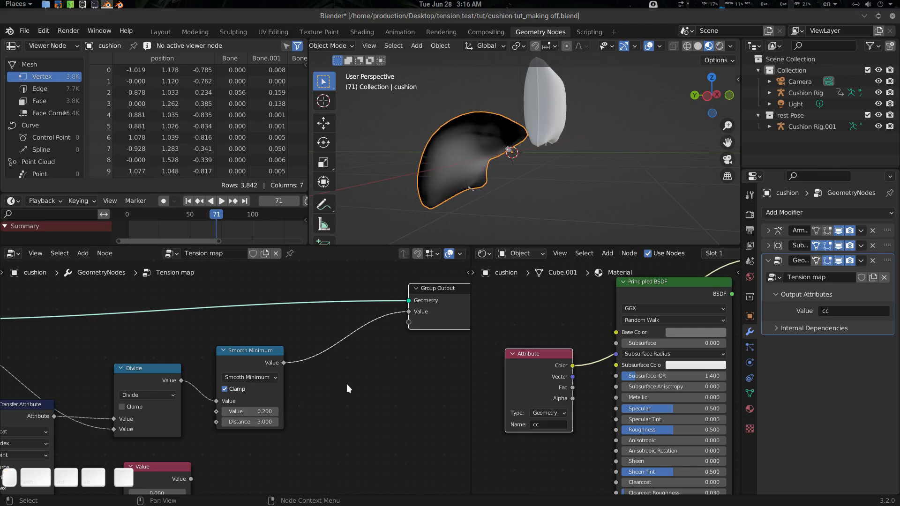
Drive Smooth Minimum's Distance with the Value node set to 3.000, and tidy the two nodes' positions.
middle_click_drag(346, 382, 383, 376)
scroll(354, 373, "down", 1)
left_click_drag(293, 355, 287, 338)
middle_click_drag(340, 365, 334, 340)
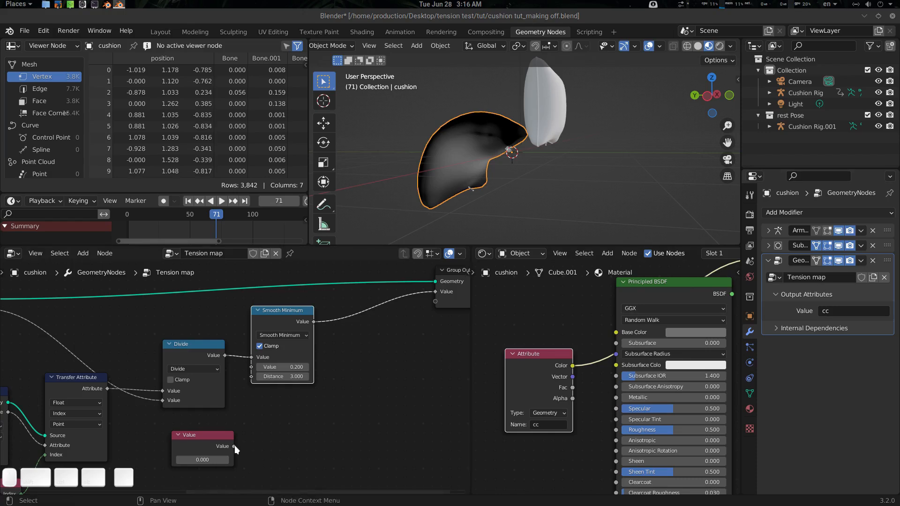
mouse_move(233, 446)
left_mouse_down()
mouse_move(252, 376)
mouse_move(223, 448)
mouse_move(176, 445)
mouse_move(217, 445)
mouse_move(196, 444)
left_mouse_up()
scroll(292, 395, "down", 1)
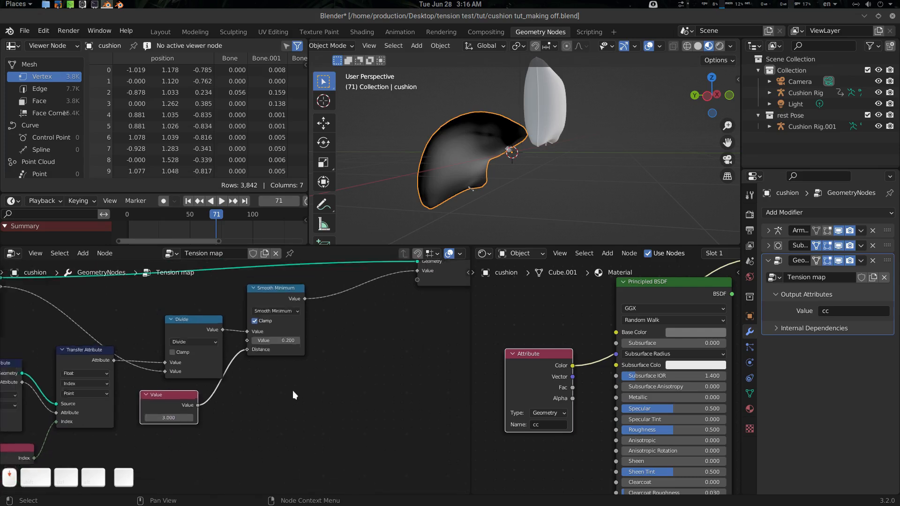
middle_click_drag(293, 390, 290, 391)
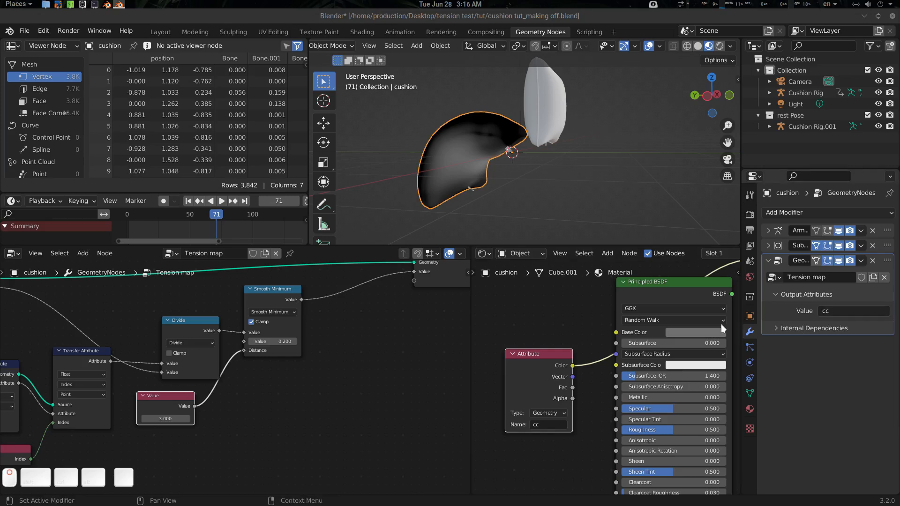
Move the Group Output node farther from the Smooth Minimum node to make room between them.
scroll(300, 342, "down", 3)
middle_click_drag(366, 318, 267, 370)
left_click_drag(321, 329, 441, 304)
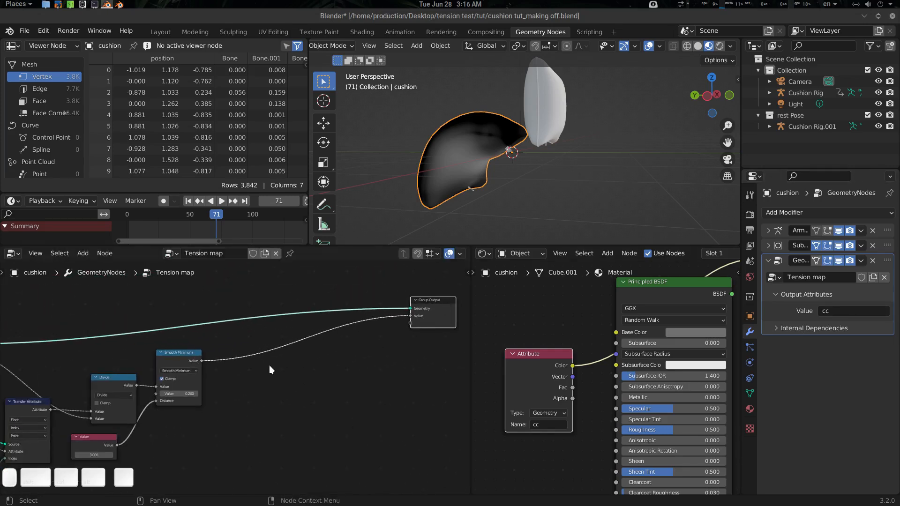
Insert a Map Range node on the link between Smooth Minimum and the Group Output's Value.
scroll(309, 336, "up", 3)
middle_click_drag(239, 383, 292, 363)
left_click(302, 352)
key("shift+a")
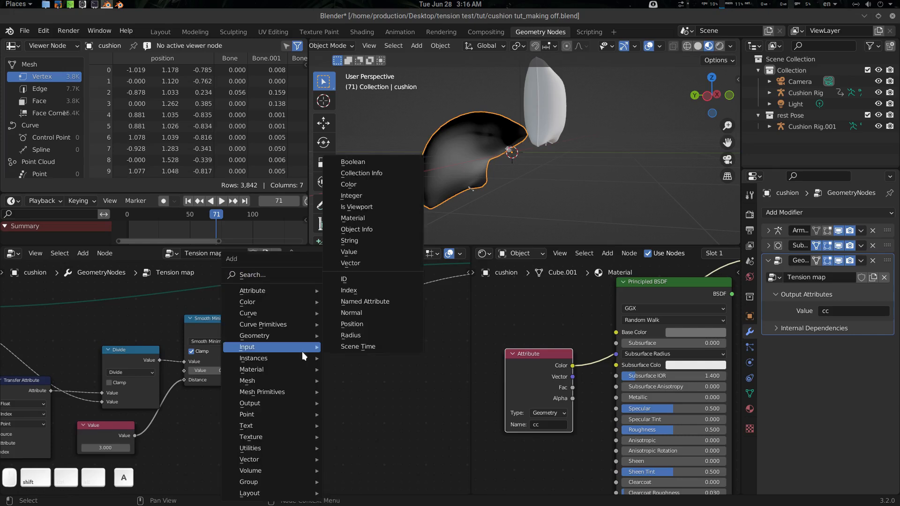
type("sion ")
type("map")
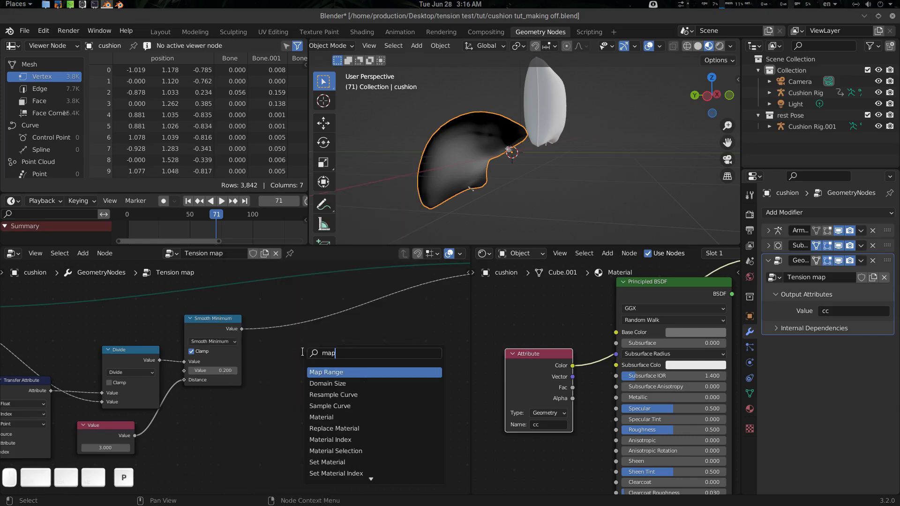
key("Return")
left_click(276, 288)
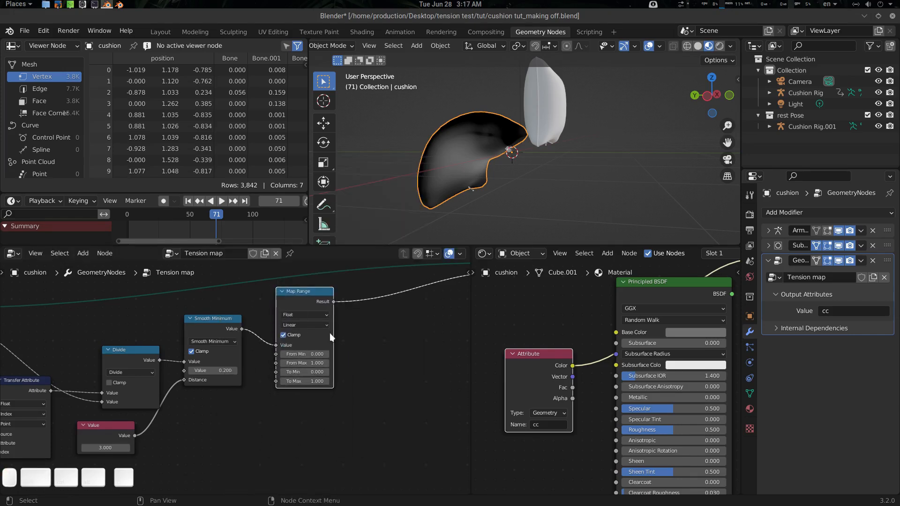
Set the Map Range node's interpolation type to Smooth Step.
middle_click_drag(361, 327, 370, 321)
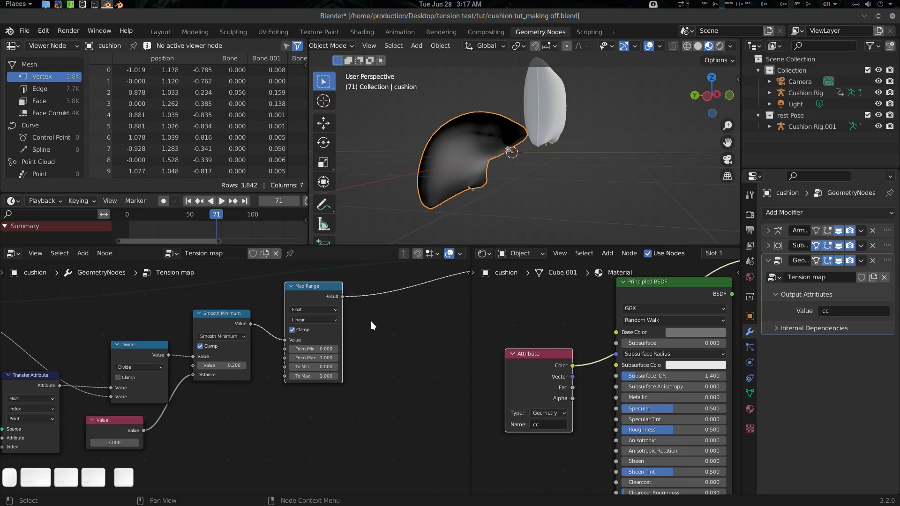
left_click(328, 320)
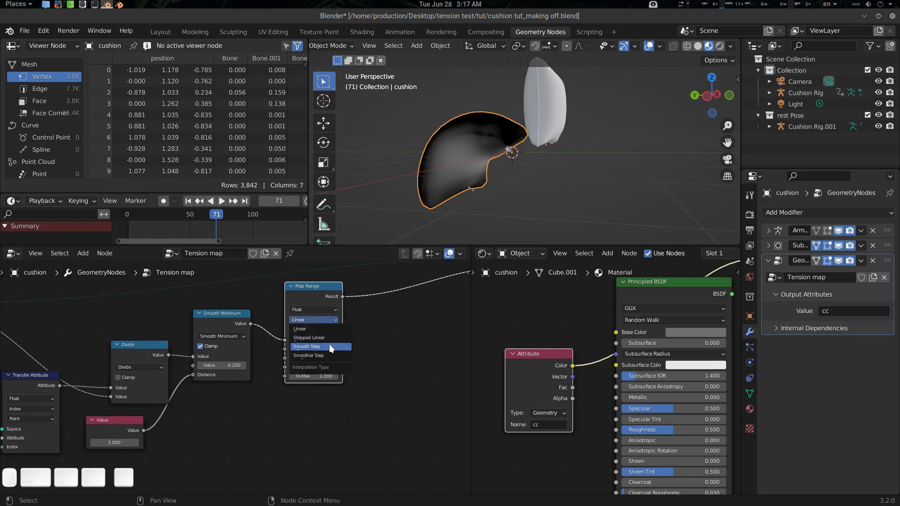
left_click(329, 344)
middle_click_drag(358, 342, 373, 341)
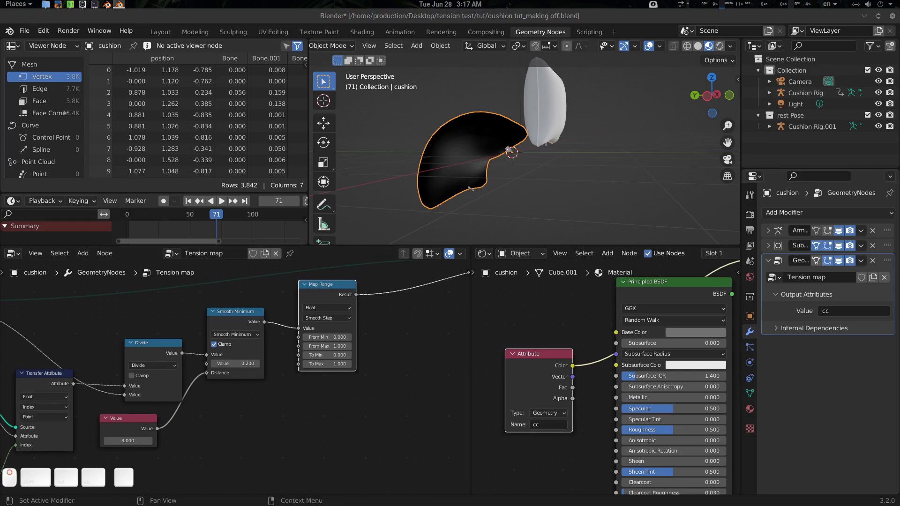
Connect the Value node to Map Range's To Max and set the Value node to 2.900.
middle_click_drag(280, 385, 293, 370)
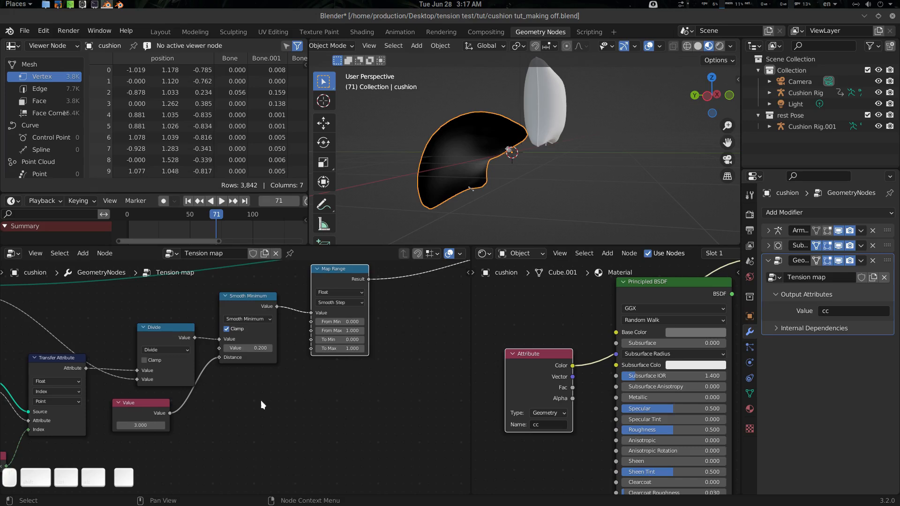
left_click_drag(169, 413, 311, 351)
middle_click_drag(313, 350, 319, 332)
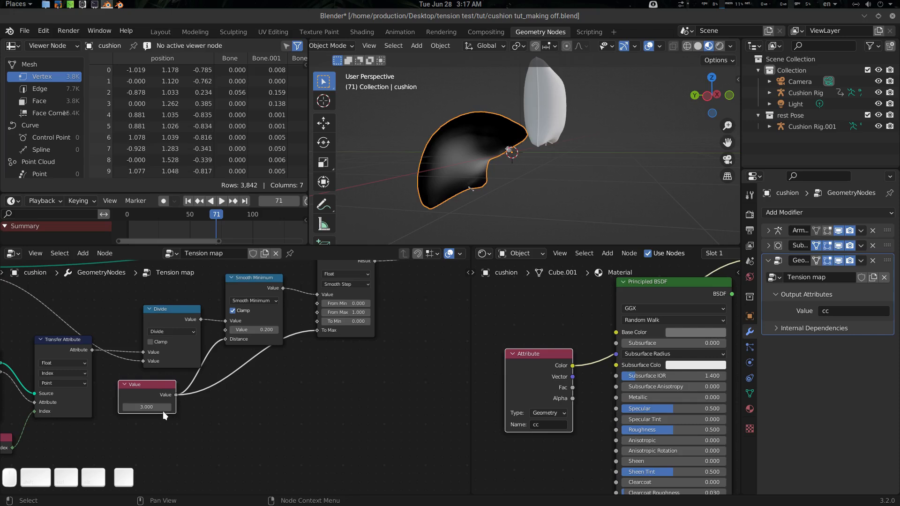
left_click_drag(163, 414, 156, 414)
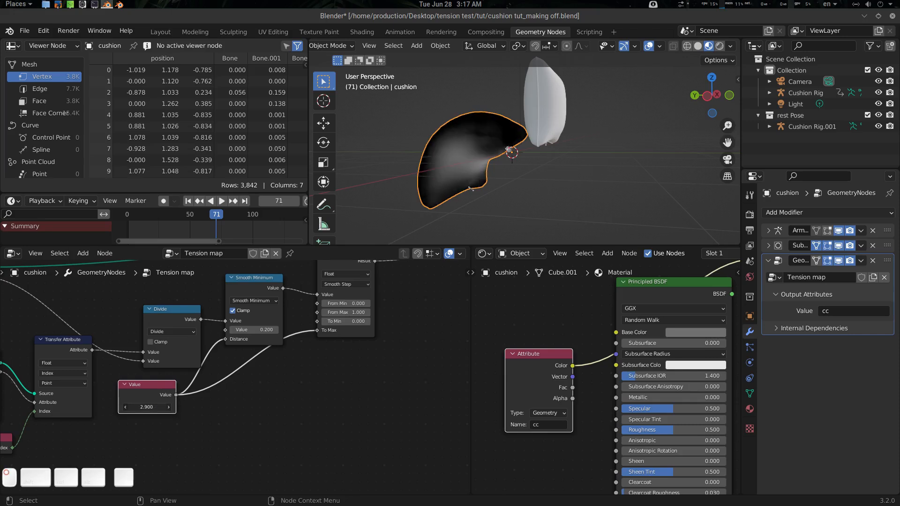
middle_click_drag(439, 114, 507, 157)
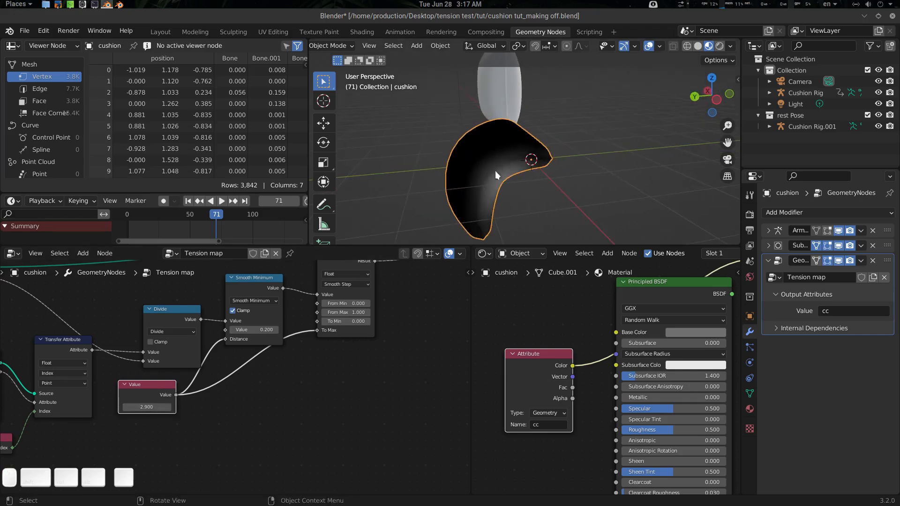
Move the Map Range node farther from Smooth Minimum to make room between them.
middle_click_drag(384, 361, 352, 391)
scroll(328, 347, "down", 1)
left_click_drag(300, 299, 328, 304)
scroll(316, 369, "up", 1)
middle_click_drag(316, 369, 358, 344)
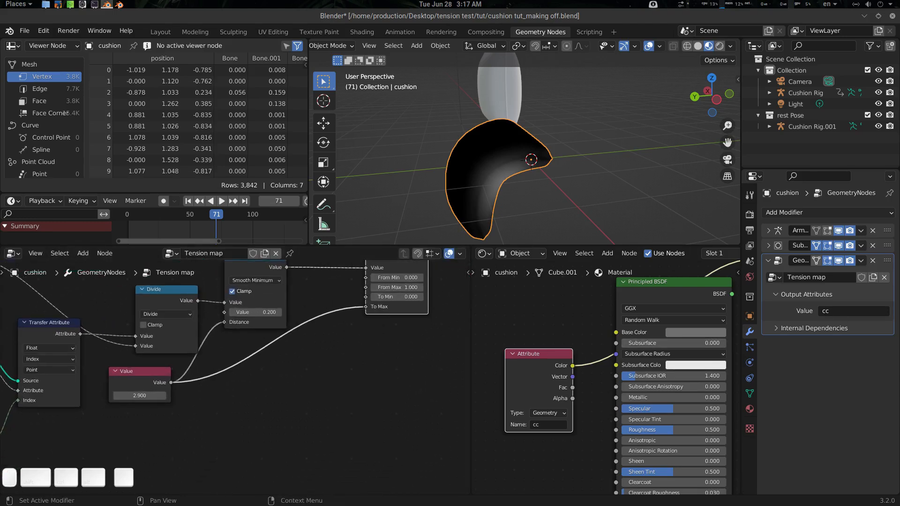
Insert a Math node set to Add between the Value node and Map Range's To Max, with its second value at 4.400.
key("shift+a")
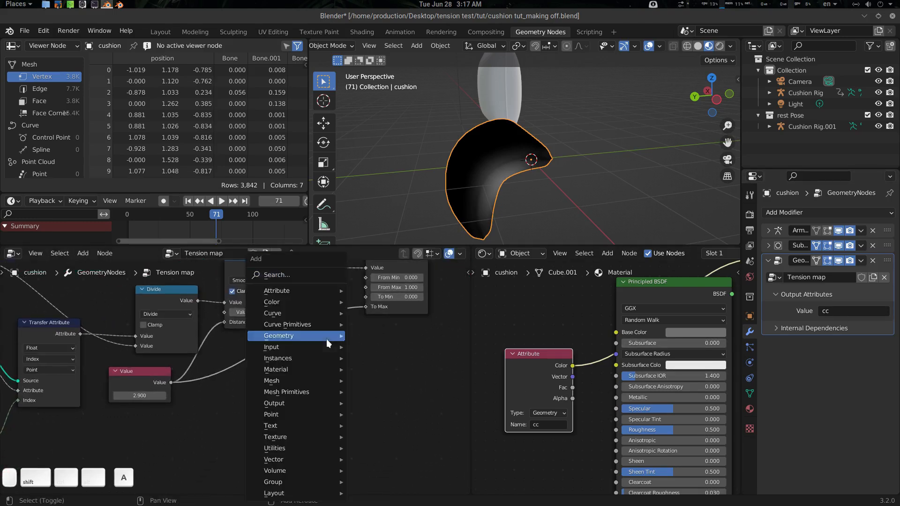
type("sadd")
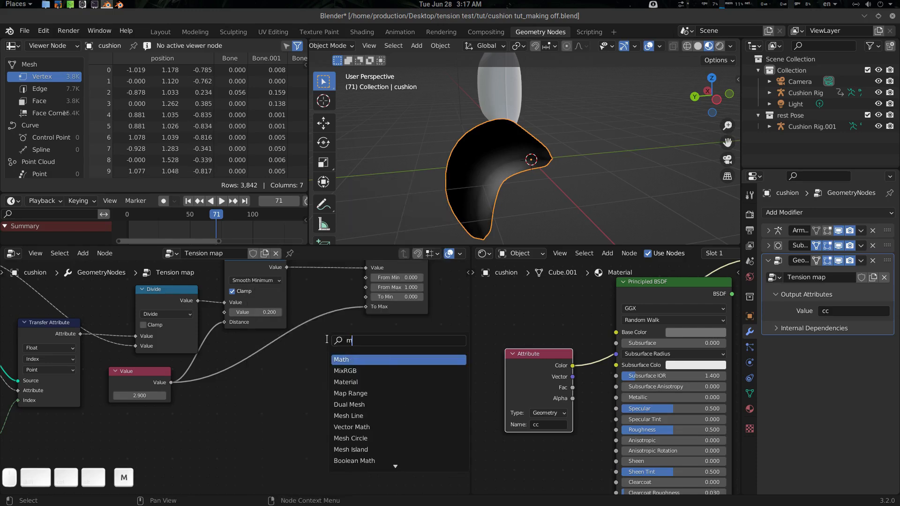
key("Return")
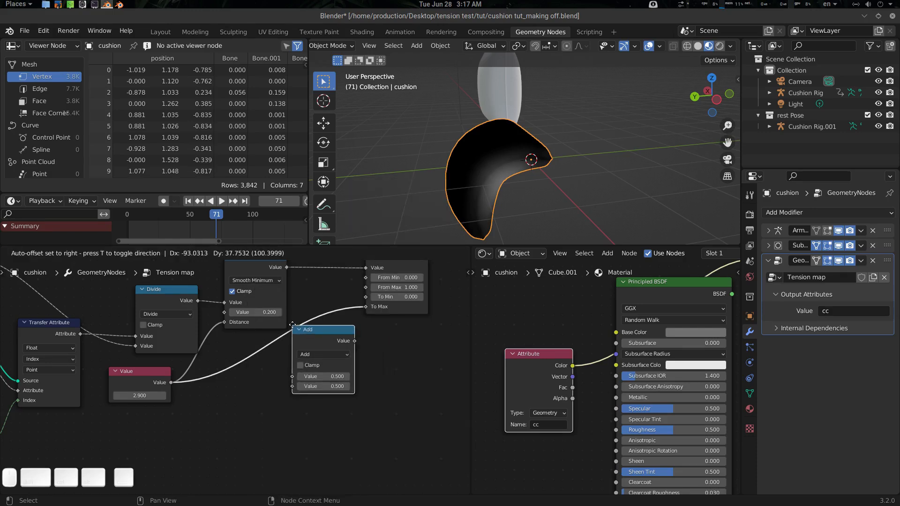
left_click(266, 324)
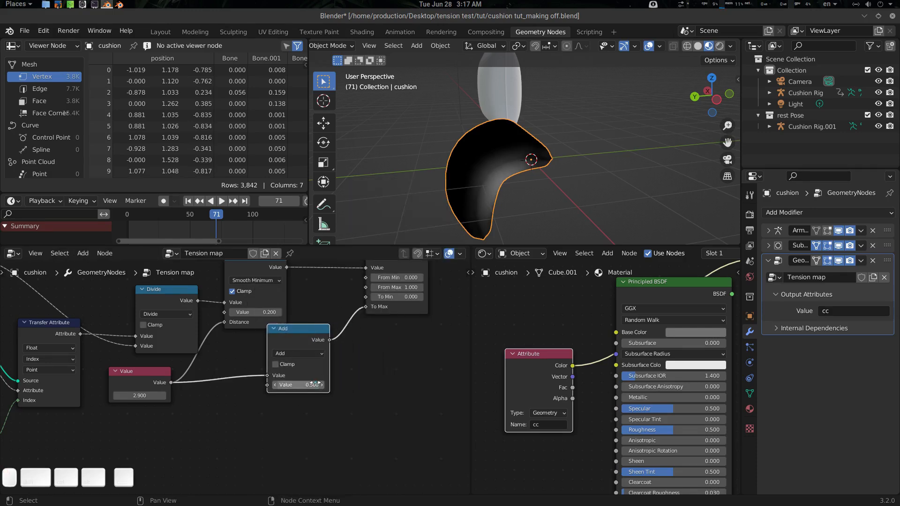
mouse_move(300, 384)
left_mouse_down()
mouse_move(356, 385)
mouse_move(302, 384)
mouse_move(311, 384)
left_mouse_up()
scroll(366, 369, "down", 3)
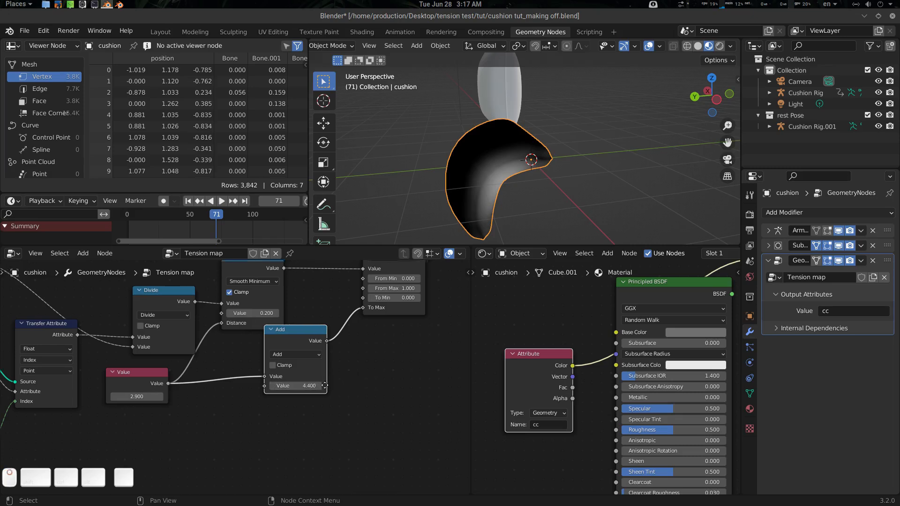
middle_click_drag(375, 365, 311, 373)
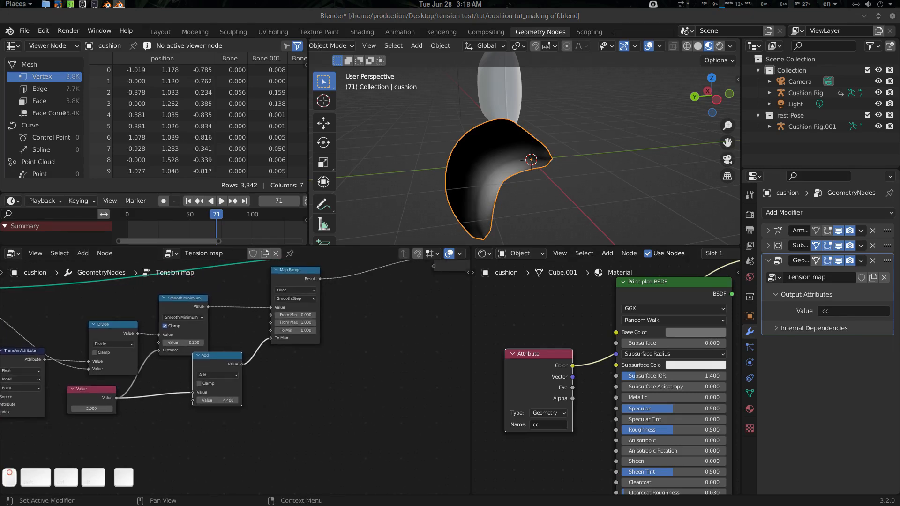
Duplicate the Map Range node and place the copy below the original.
scroll(376, 391, "down", 1)
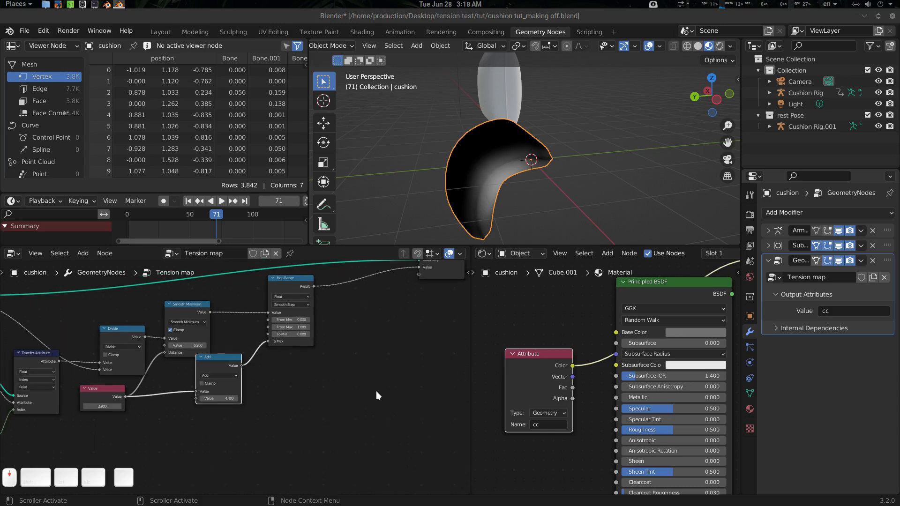
scroll(376, 391, "down", 1)
left_click(280, 291)
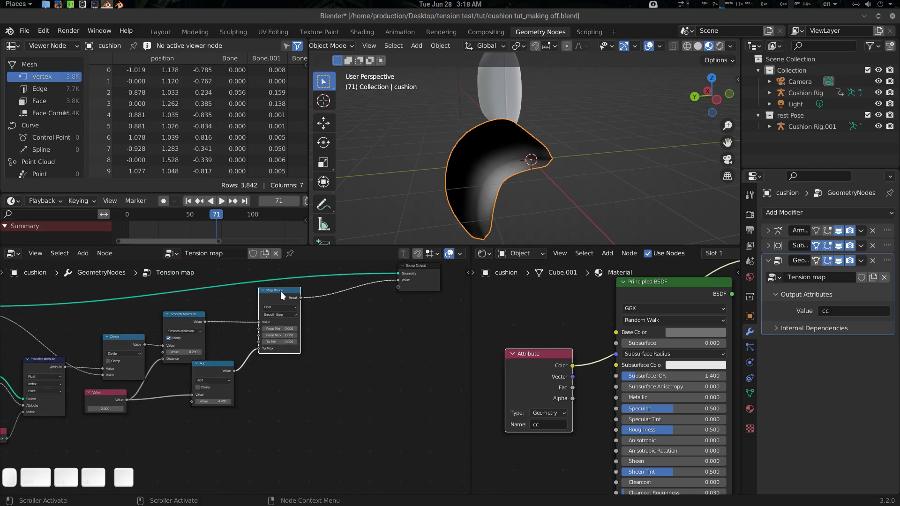
key("shift+d")
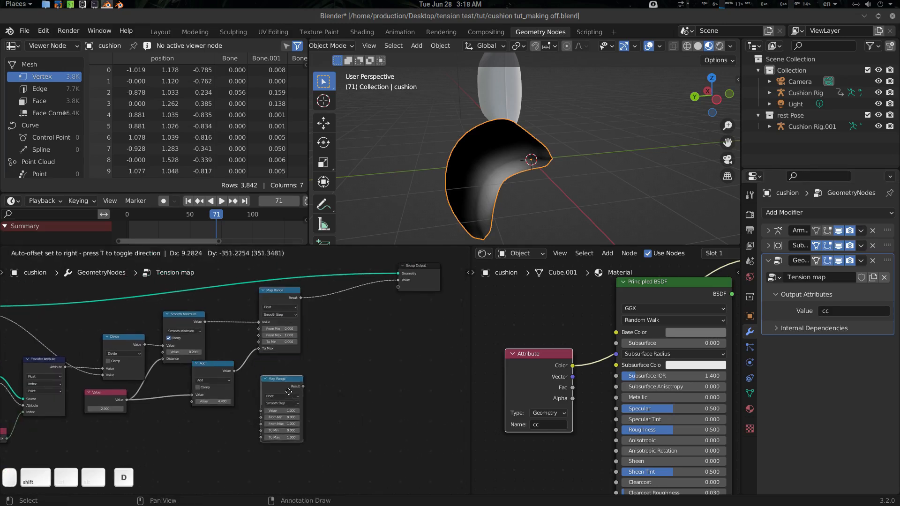
left_click(280, 387)
scroll(280, 386, "up", 1)
middle_click_drag(281, 387, 315, 351)
scroll(329, 347, "up", 2)
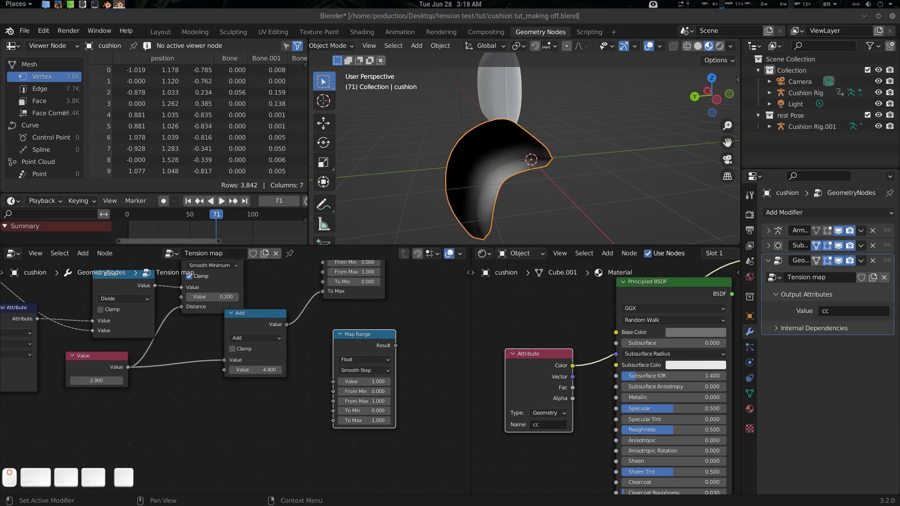
Duplicate the Add node, place the copy below it and change the copy's operation to Subtract.
middle_click_drag(283, 370, 291, 368)
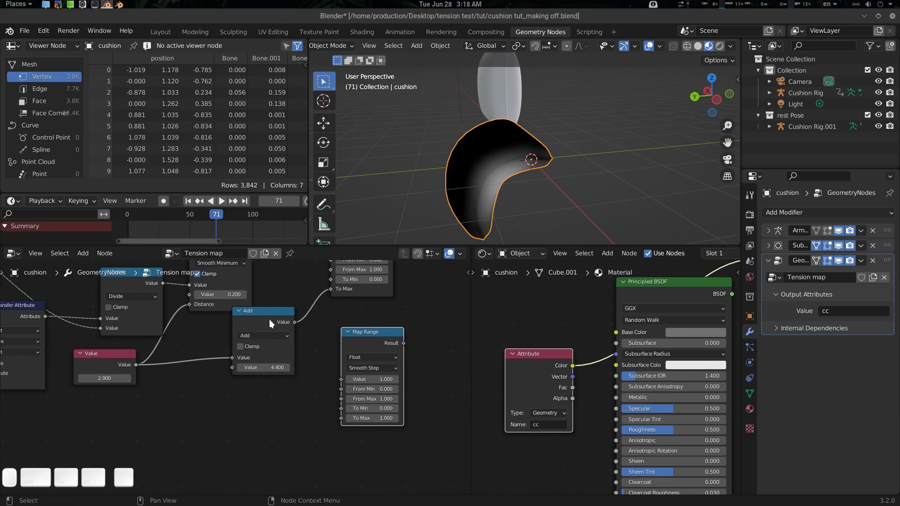
left_click(269, 319)
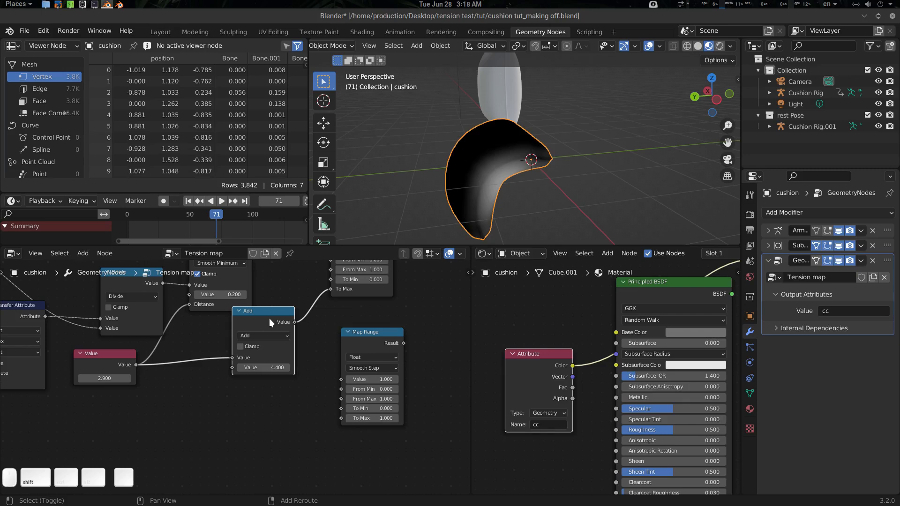
key("shift+d")
left_click(308, 398)
left_click(277, 399)
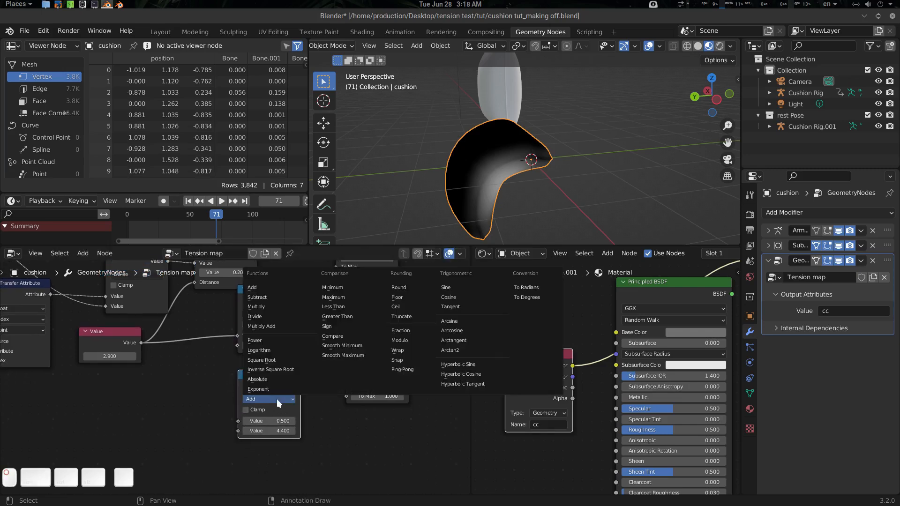
left_click(260, 298)
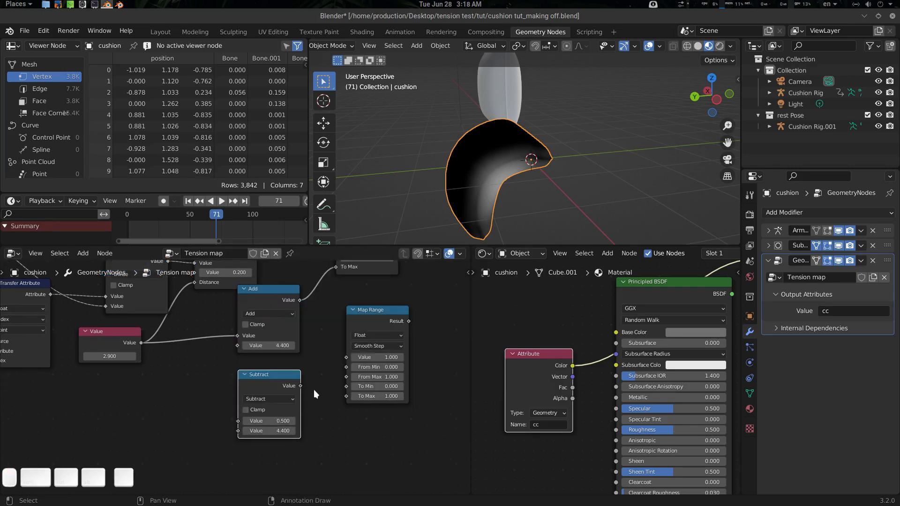
mouse_move(314, 390)
middle_mouse_down()
mouse_move(296, 392)
mouse_move(309, 373)
middle_mouse_up()
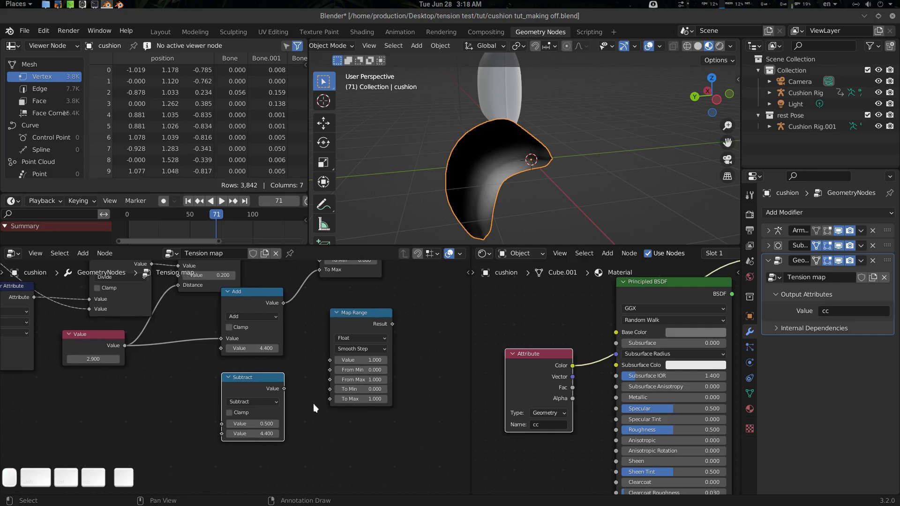
Connect Subtract to the duplicated Map Range's To Min and the Value node to its To Max, then shift Subtract slightly.
left_click_drag(283, 388, 330, 389)
middle_click_drag(307, 365, 317, 370)
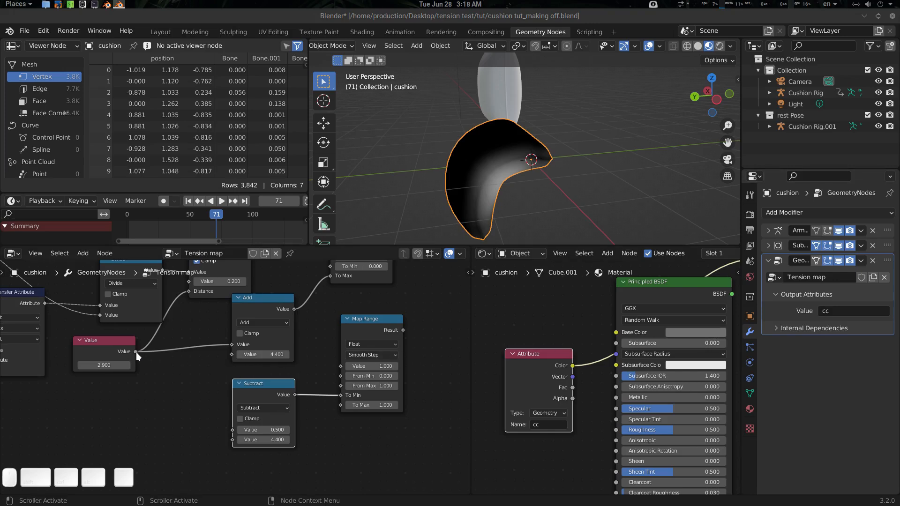
left_click_drag(136, 352, 341, 403)
left_click_drag(269, 384, 260, 387)
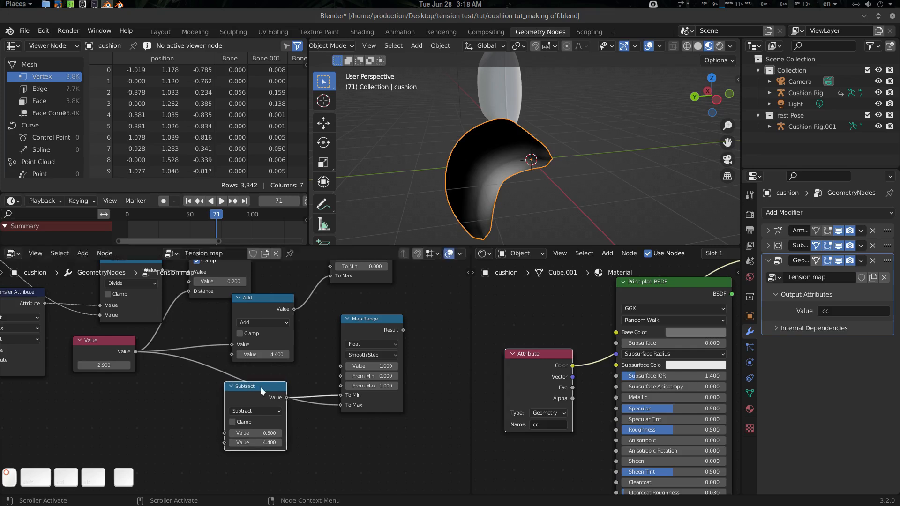
Connect the Value node to Subtract's first input and undo the trial change of its second value.
middle_click_drag(255, 377, 275, 368)
left_click_drag(156, 346, 281, 433)
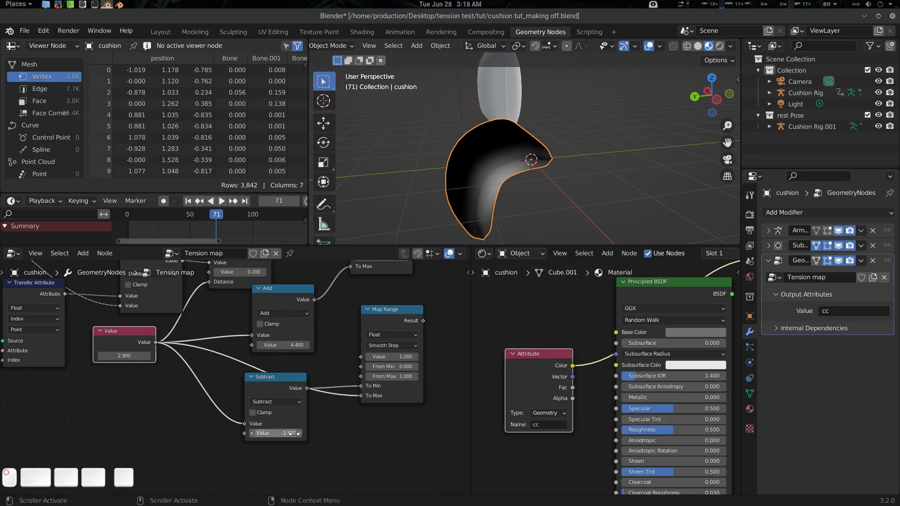
key("ctrl+z")
middle_click_drag(323, 425, 297, 415)
scroll(300, 413, "down", 2)
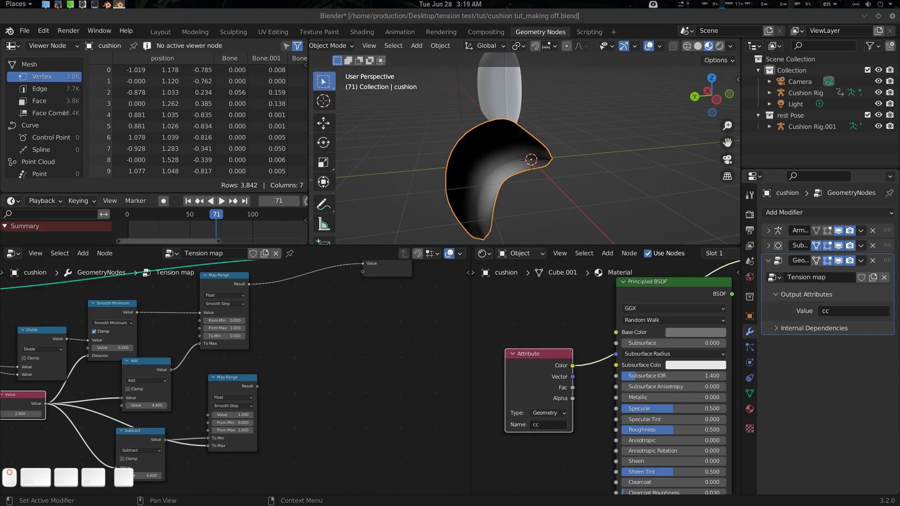
Insert a MixRGB node on the link between the upper Map Range and the Group Output.
middle_click_drag(311, 347, 296, 375)
left_click(296, 357)
key("shift+a")
type("s")
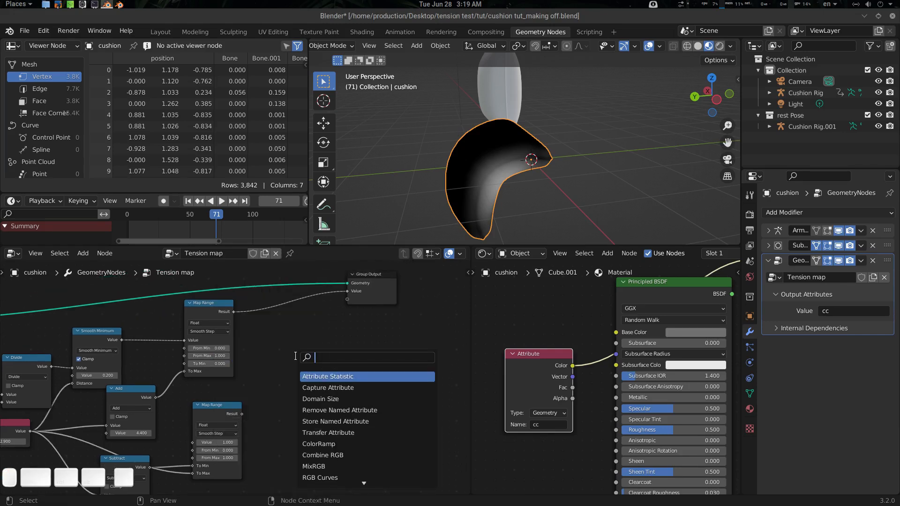
type("mix")
key("Return")
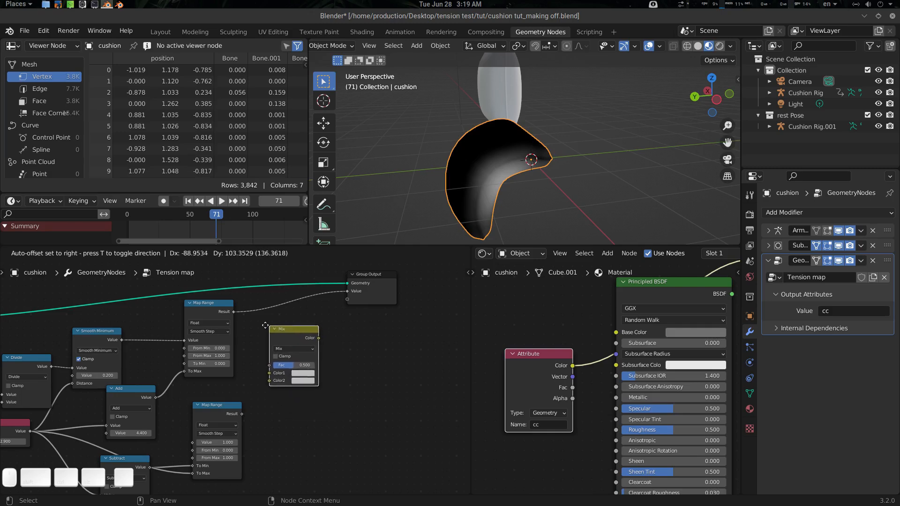
left_click(263, 298)
scroll(332, 323, "up", 2)
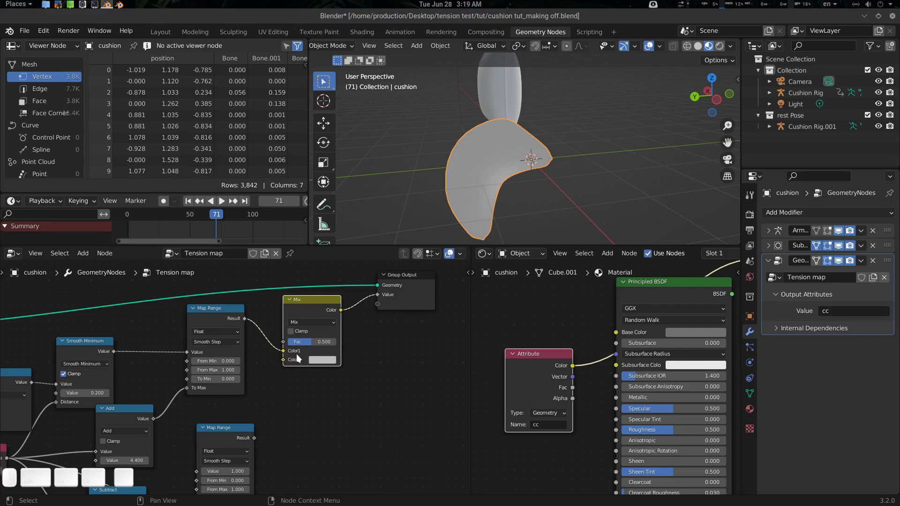
Move the upper Map Range's link to the Mix node's Fac input, then set Color1 to green and Color2 to black.
left_click_drag(282, 351, 284, 342)
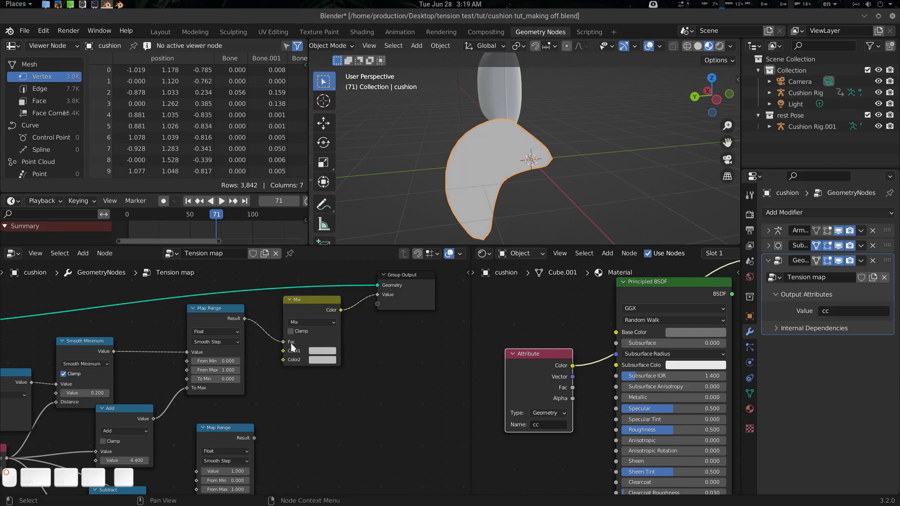
left_click(328, 350)
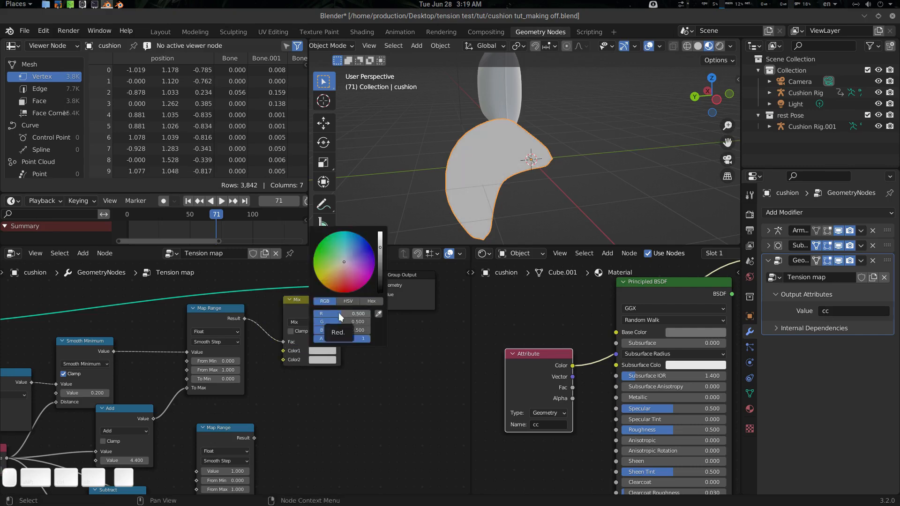
left_click_drag(338, 313, 370, 322)
left_click(327, 360)
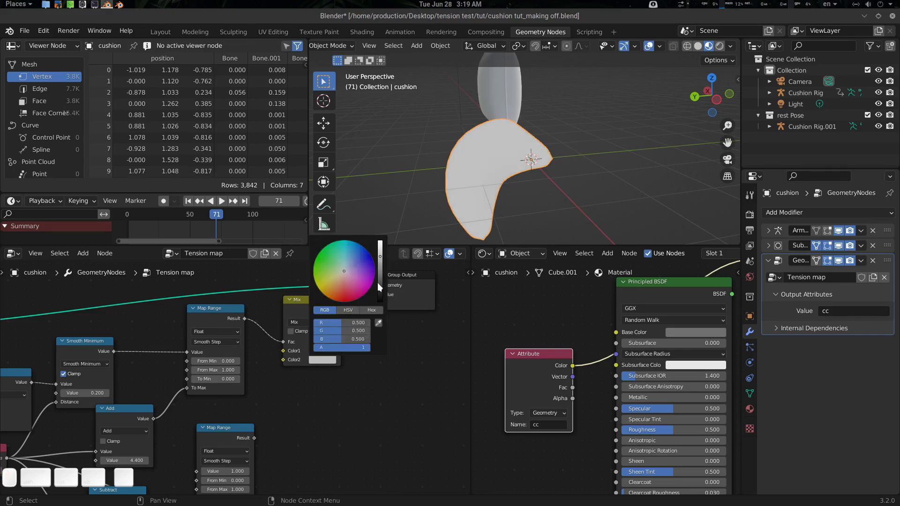
left_click_drag(379, 282, 380, 304)
middle_click_drag(358, 369, 360, 363)
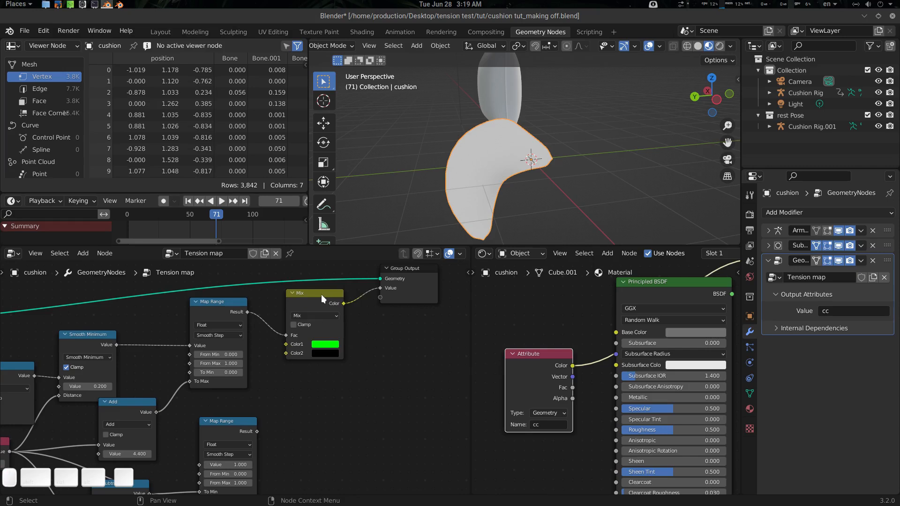
Duplicate the Mix node, place the copy below it and connect the lower Map Range's Result to the copy's Fac.
key("shift+d")
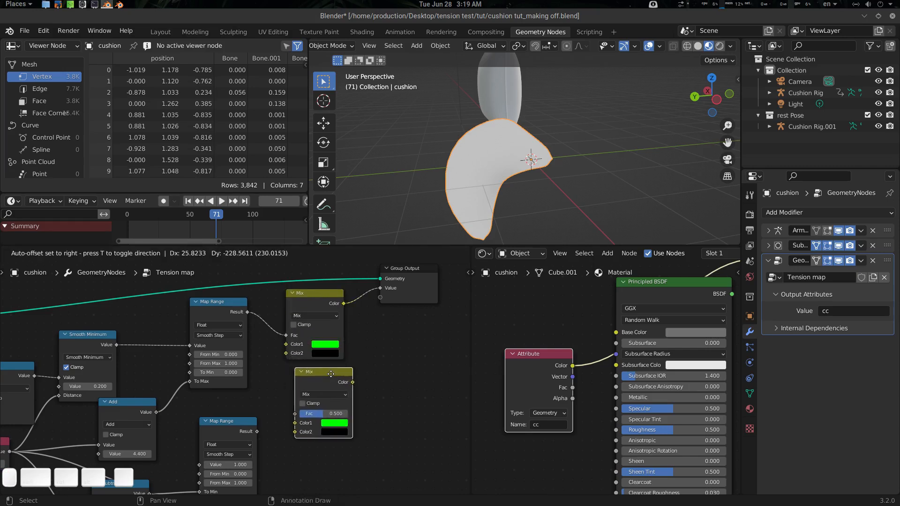
left_click(321, 371)
middle_click_drag(321, 371, 314, 346)
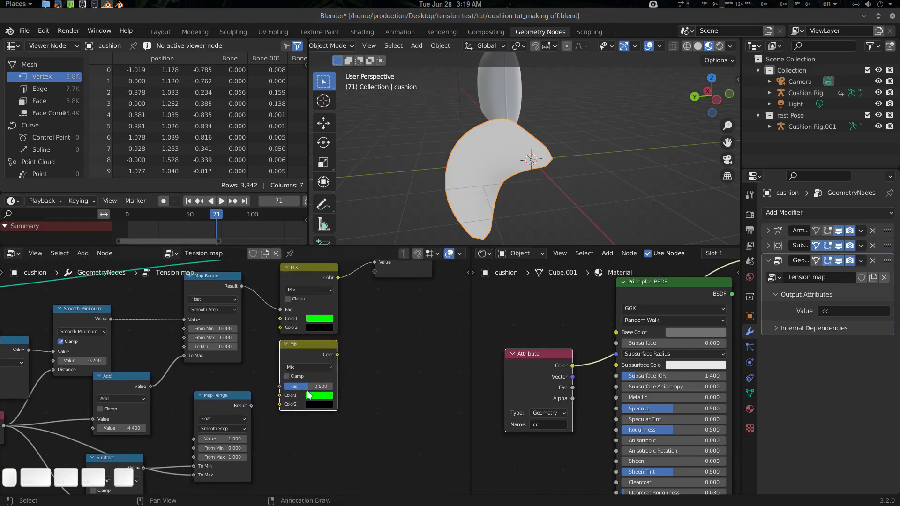
middle_click_drag(383, 380, 388, 370)
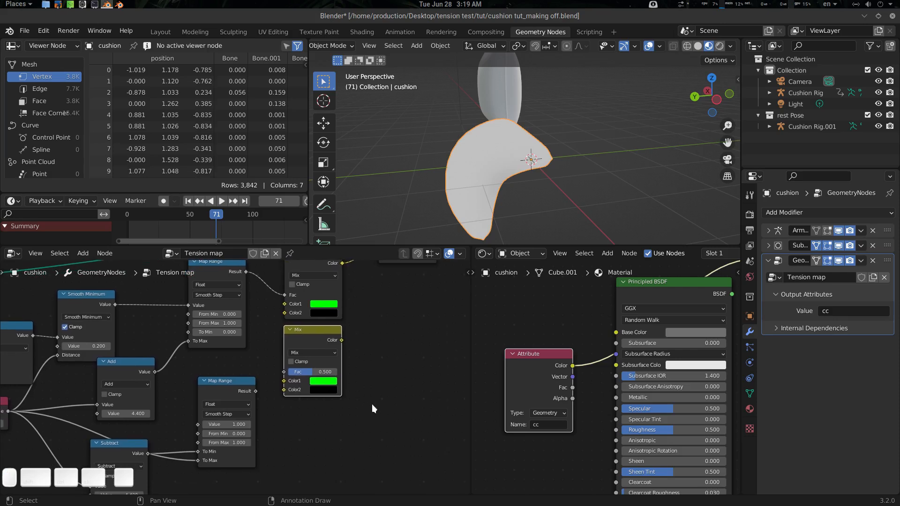
middle_click_drag(357, 416, 365, 423)
left_click(266, 398)
left_click_drag(265, 396, 291, 379)
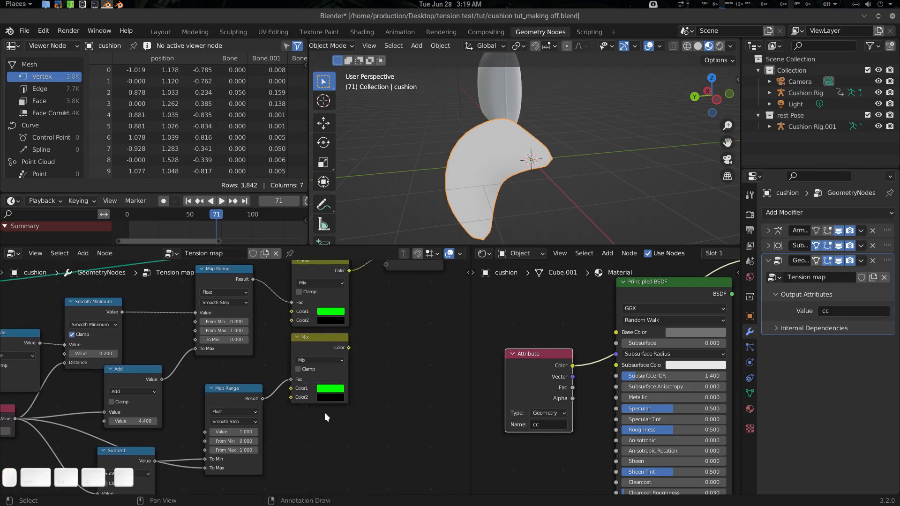
Set the lower Mix node's Color1 to black and its Color2 to red.
middle_click_drag(330, 399, 332, 386)
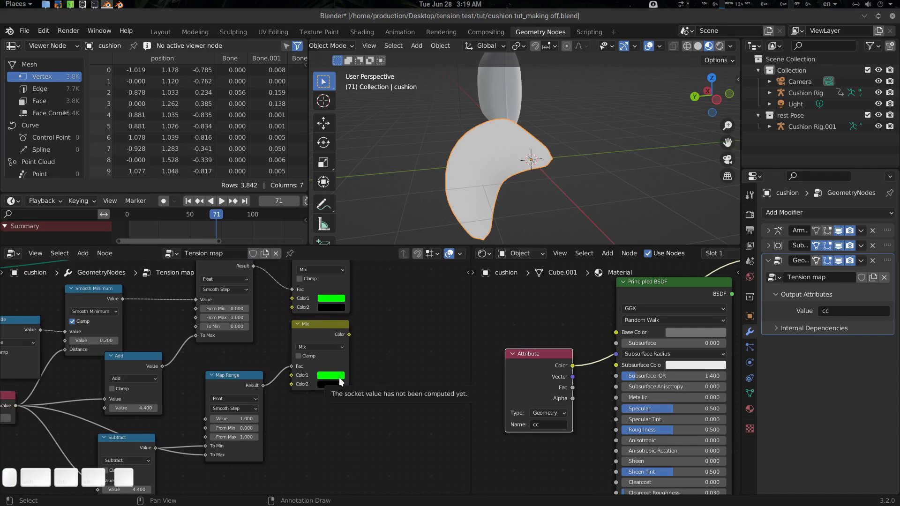
left_click(337, 376)
left_click_drag(368, 309, 351, 317)
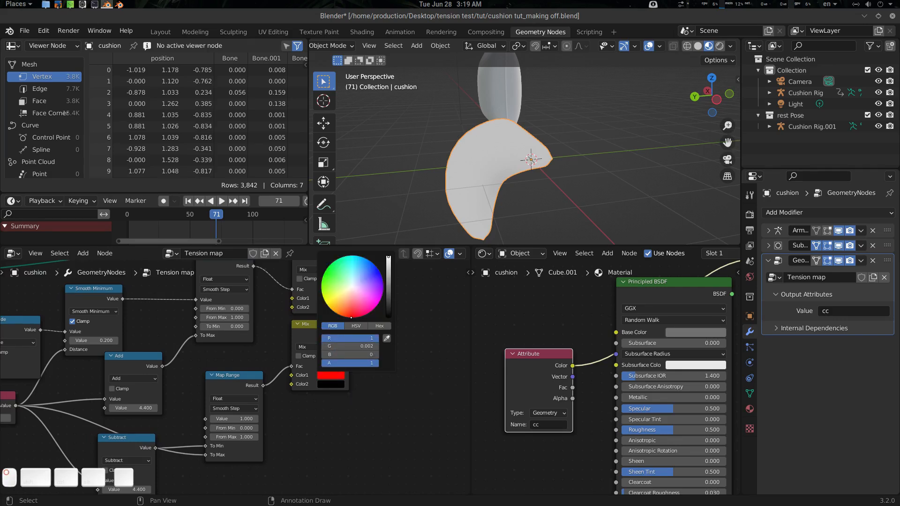
left_click(362, 345)
type("0")
key("Return")
left_click(338, 376)
left_click_drag(388, 307, 388, 265)
left_click(327, 383)
left_click_drag(365, 355, 307, 364)
Add another MixRGB node below the Group Output, beside the two Mix nodes.
middle_click_drag(394, 363, 349, 410)
scroll(356, 384, "down", 1)
middle_click_drag(368, 376, 354, 373)
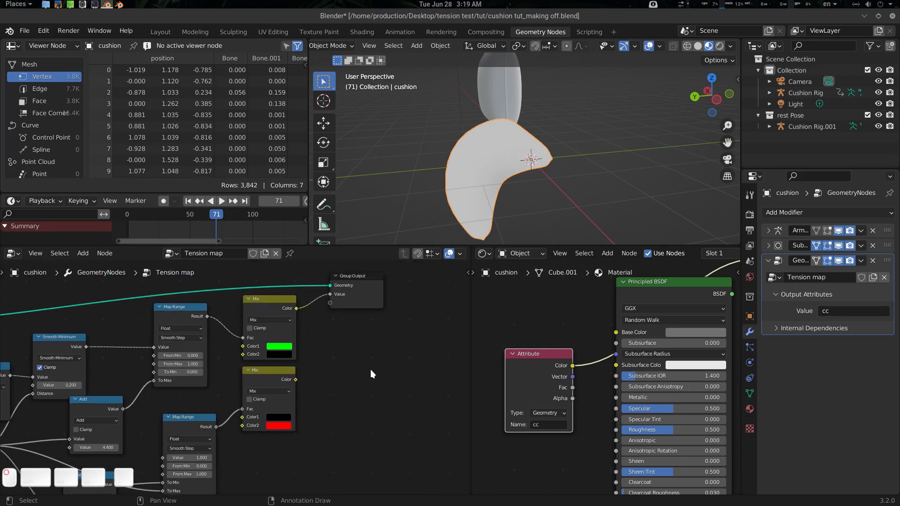
key("shift")
key("shift+a")
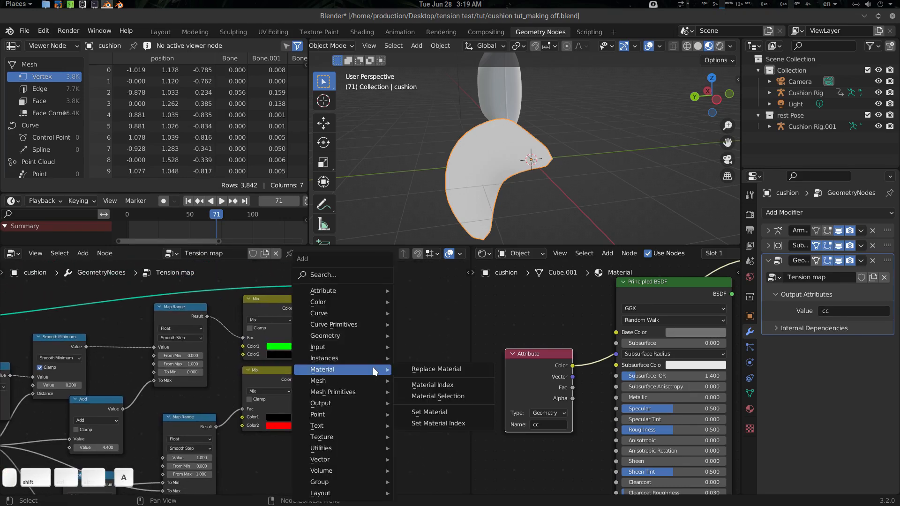
key("s")
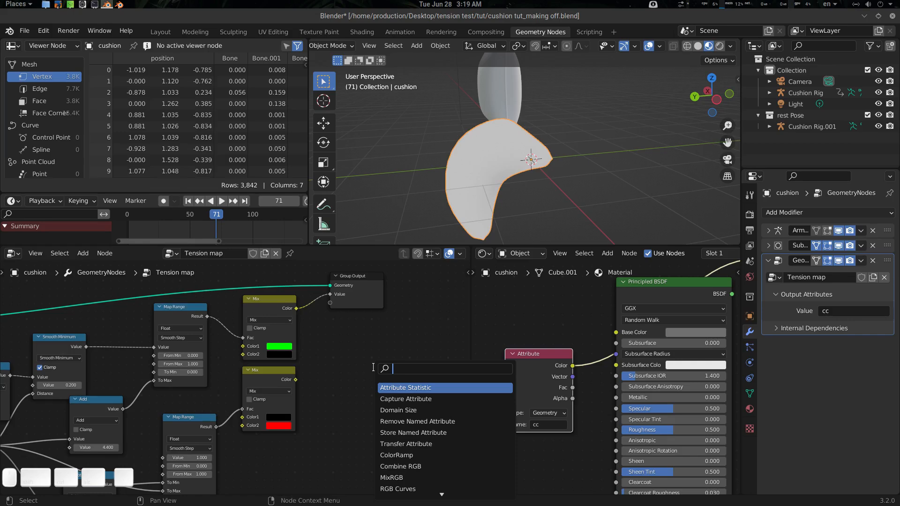
type("mix")
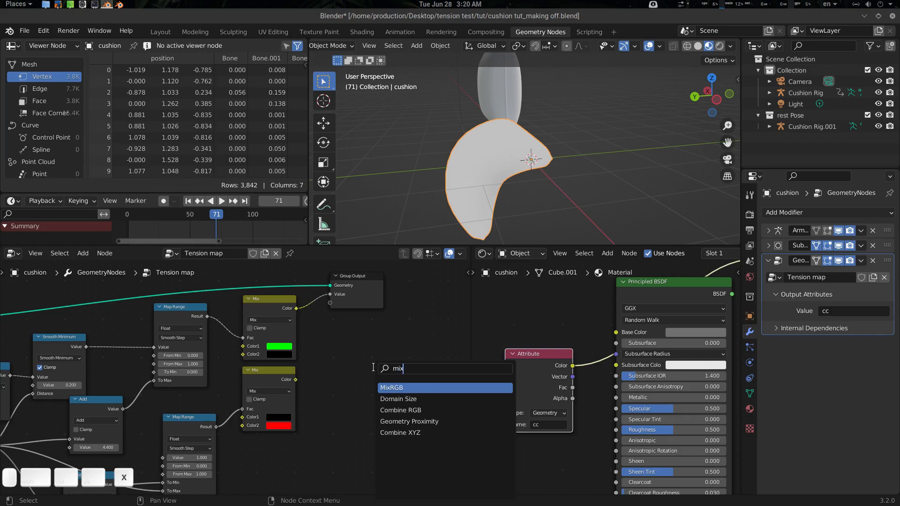
key("Return")
left_click(327, 331)
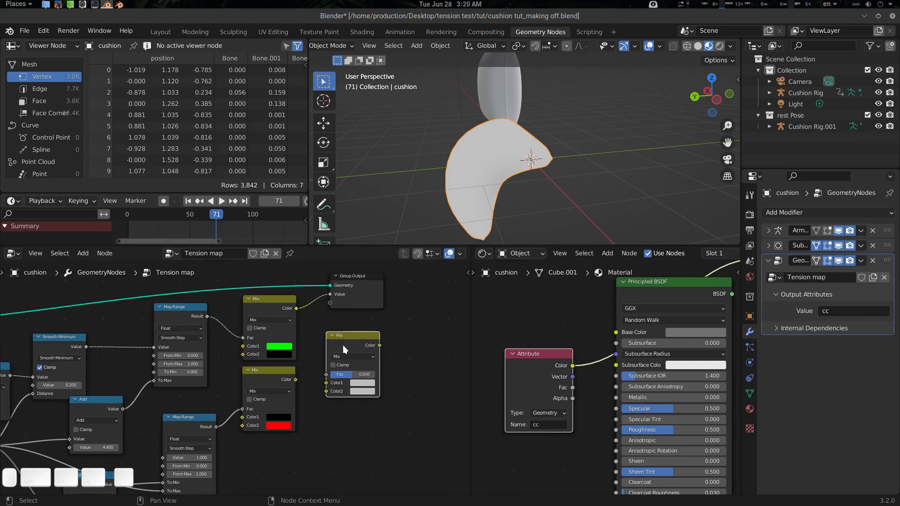
Set the new MixRGB node to Add with Fac 1.000 and connect the upper and lower Mix nodes to Color1 and Color2.
left_click(347, 355)
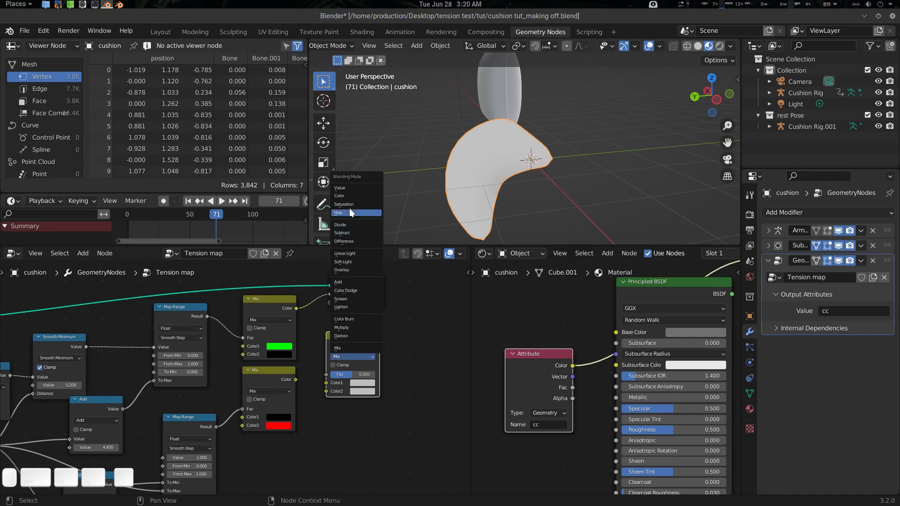
left_click(345, 281)
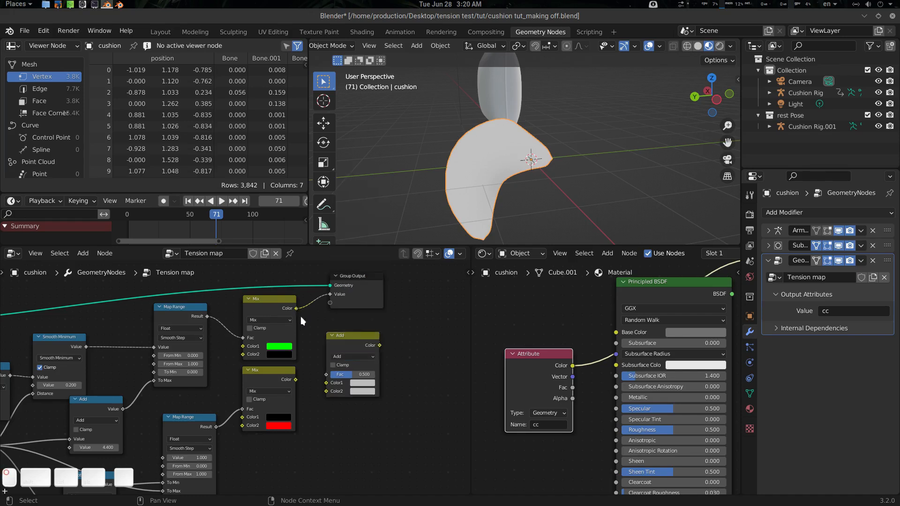
left_click_drag(296, 308, 327, 384)
left_click_drag(296, 380, 400, 340)
Move the Group Output farther from the mix nodes and connect the Add colour node's output to its empty socket.
middle_click_drag(400, 339, 338, 364)
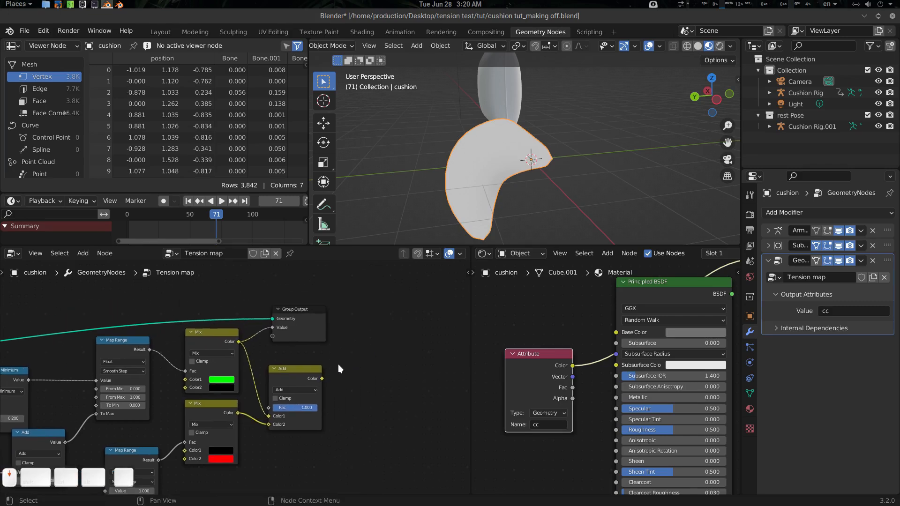
scroll(333, 356, "down", 1)
left_click_drag(299, 315, 380, 320)
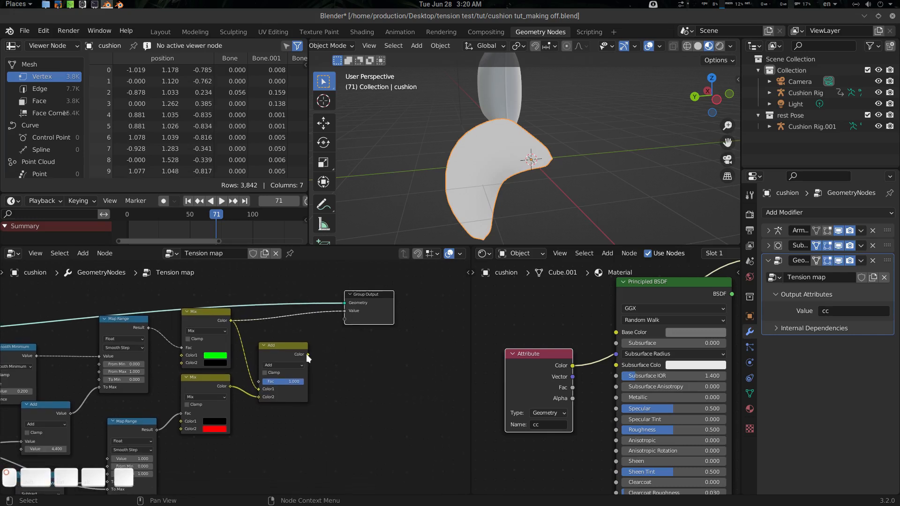
left_click_drag(308, 354, 350, 319)
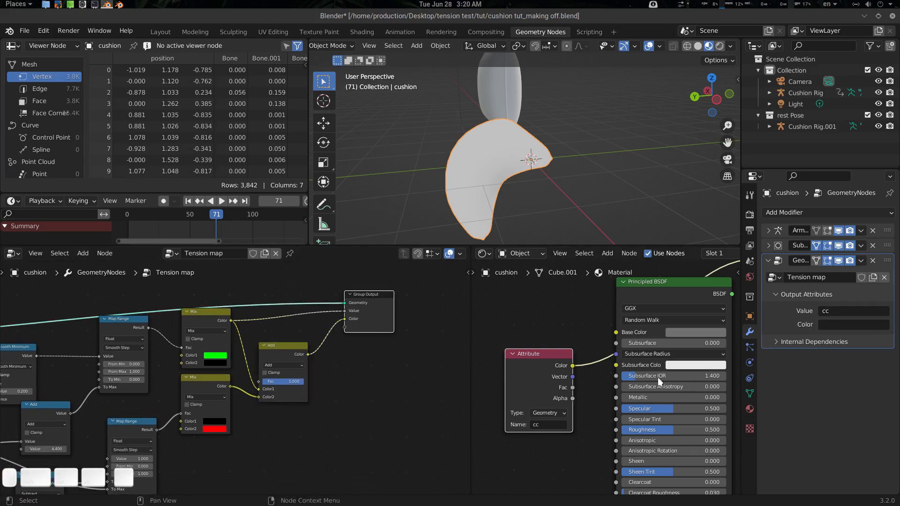
Name the modifier's Color output attribute ccl and change the material's Attribute node name to ccl.
left_click(842, 324)
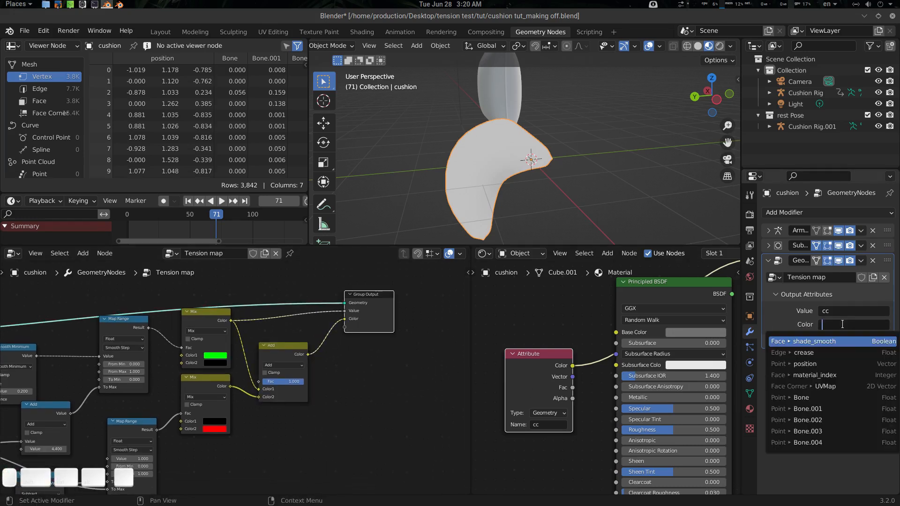
type("ccl")
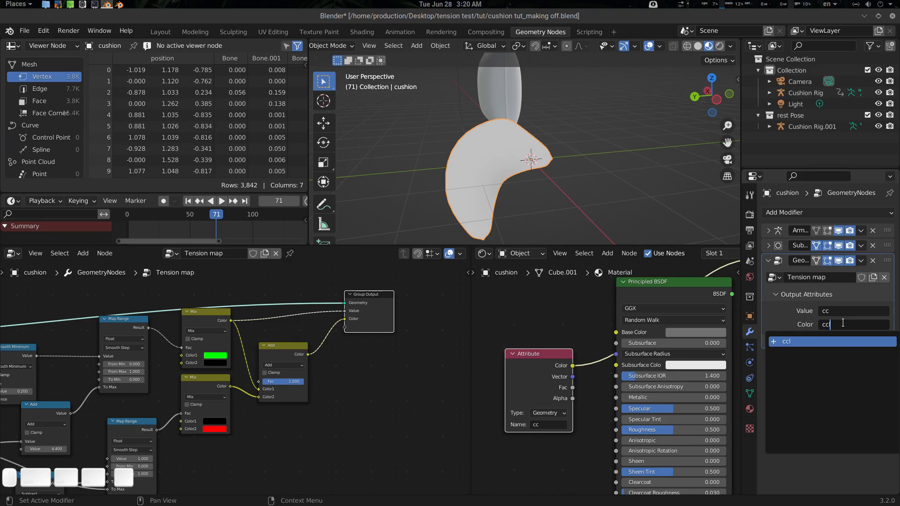
key("Return")
left_click(549, 425)
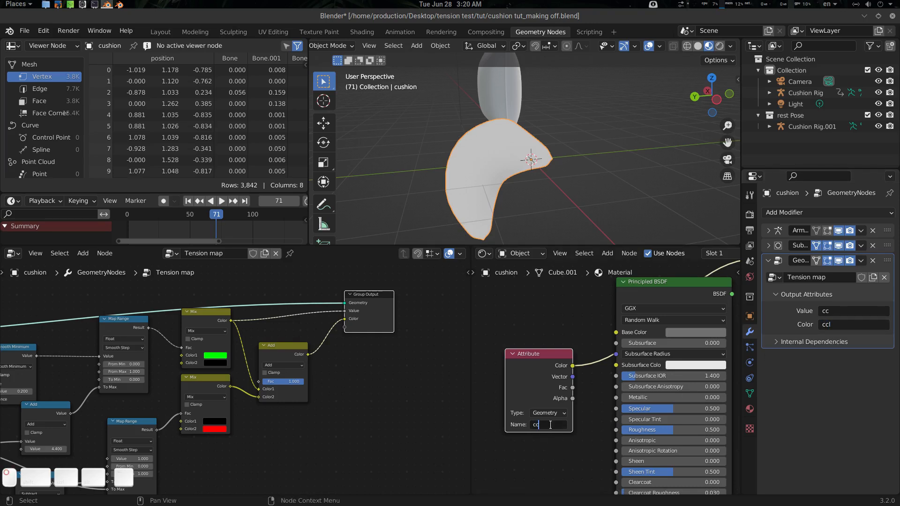
type("l")
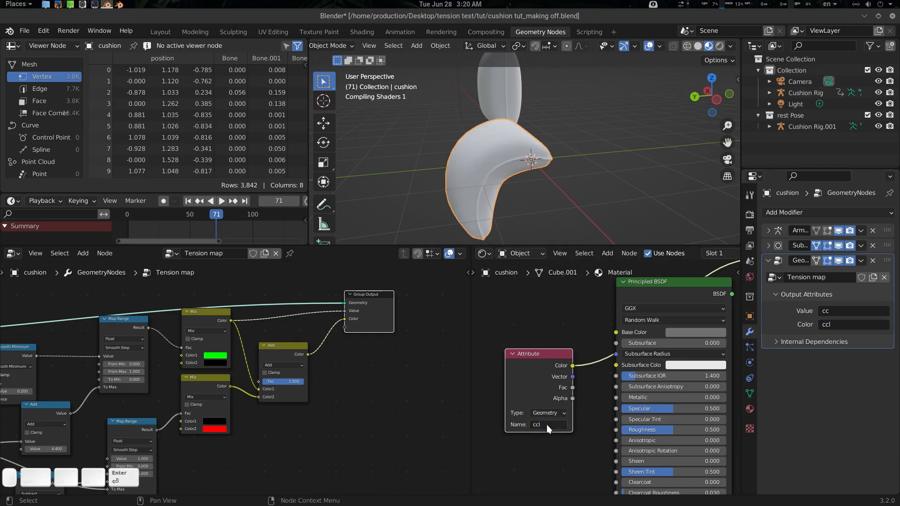
key("Return")
Set the math Add node's second value to 37.900 and adjust the Subtract node's second value while checking the cushion's colours.
middle_click_drag(563, 187, 497, 164)
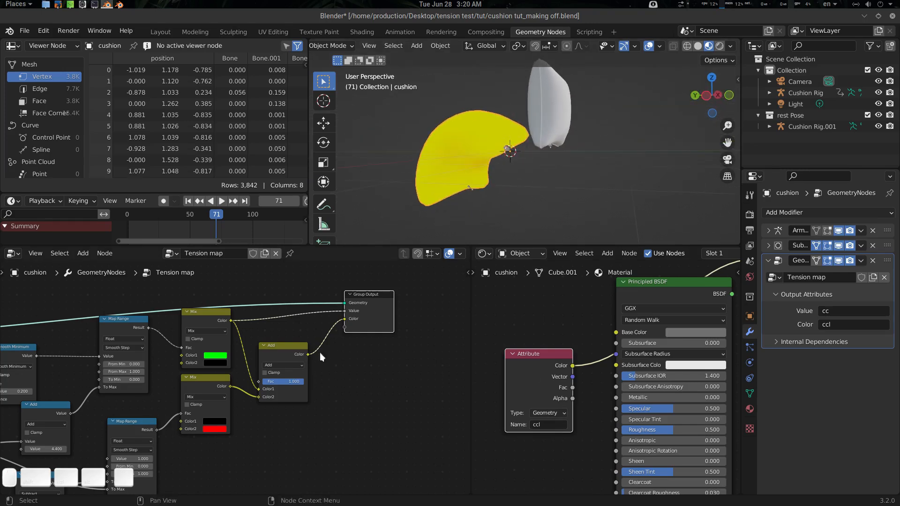
middle_click_drag(239, 442, 379, 342)
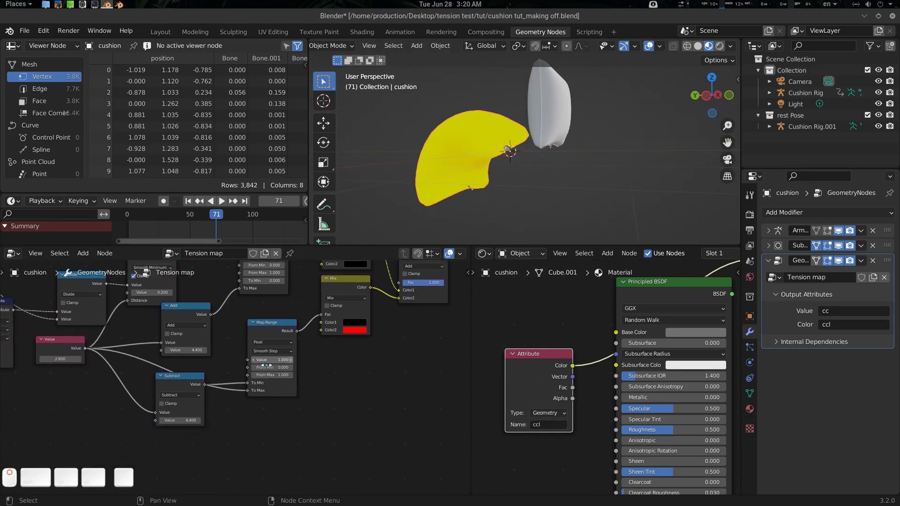
scroll(259, 364, "up", 1)
middle_click_drag(200, 350, 204, 361)
left_click_drag(204, 361, 253, 361)
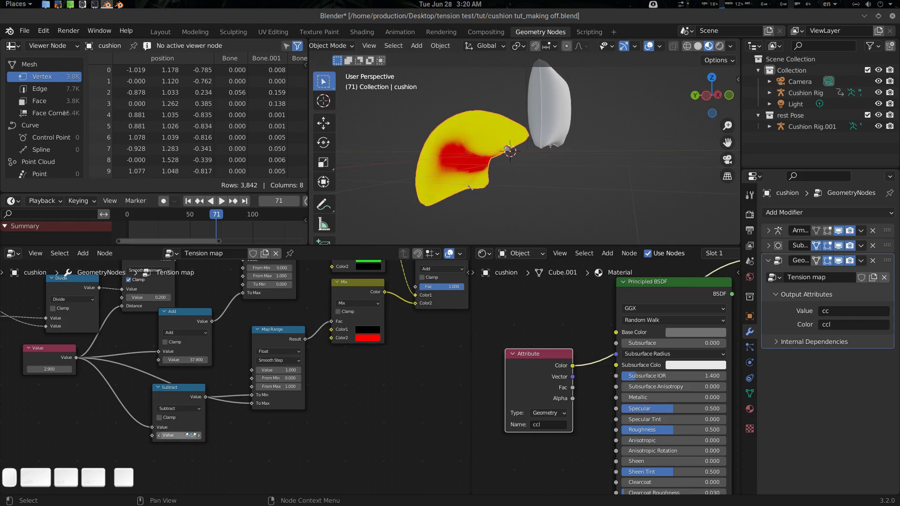
left_click_drag(190, 435, 197, 435)
middle_click_drag(482, 186, 527, 182)
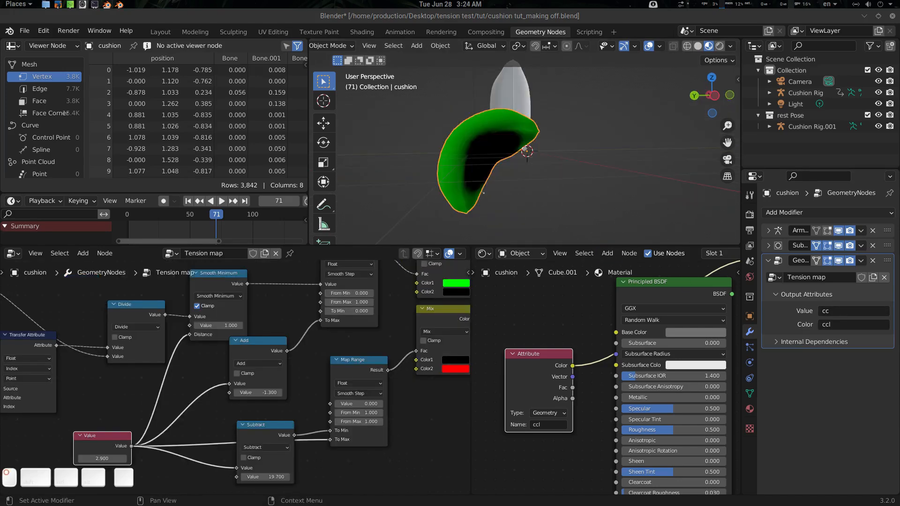
Connect the Smooth Minimum output to the lower Map Range's Value and set that node's From Min to 0.
scroll(387, 424, "up", 1)
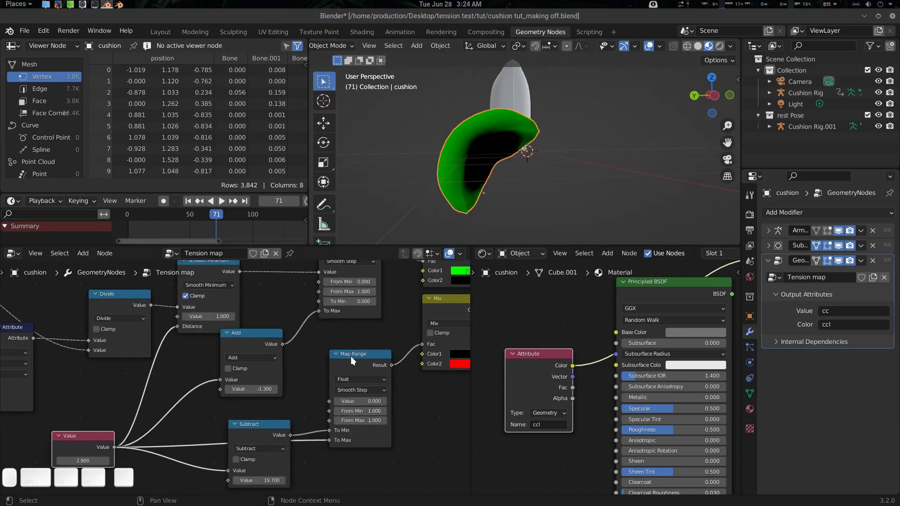
scroll(215, 398, "down", 3)
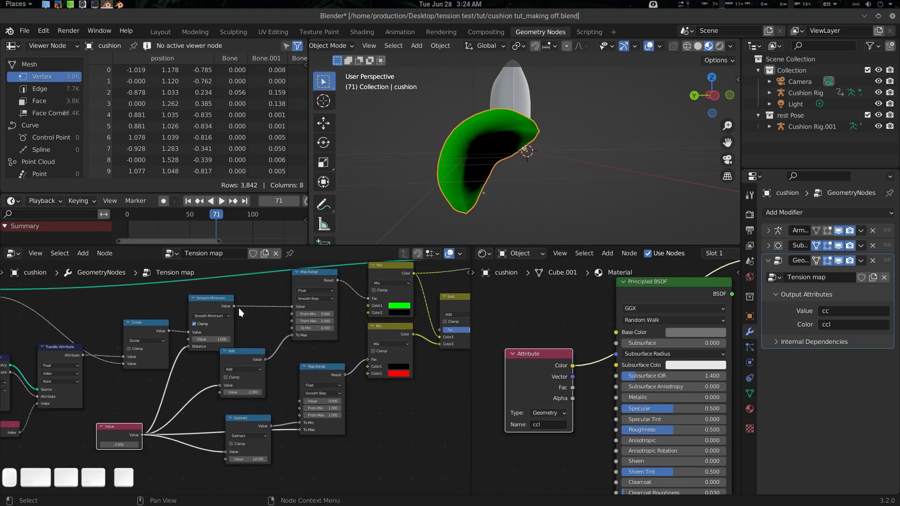
left_click_drag(233, 306, 305, 401)
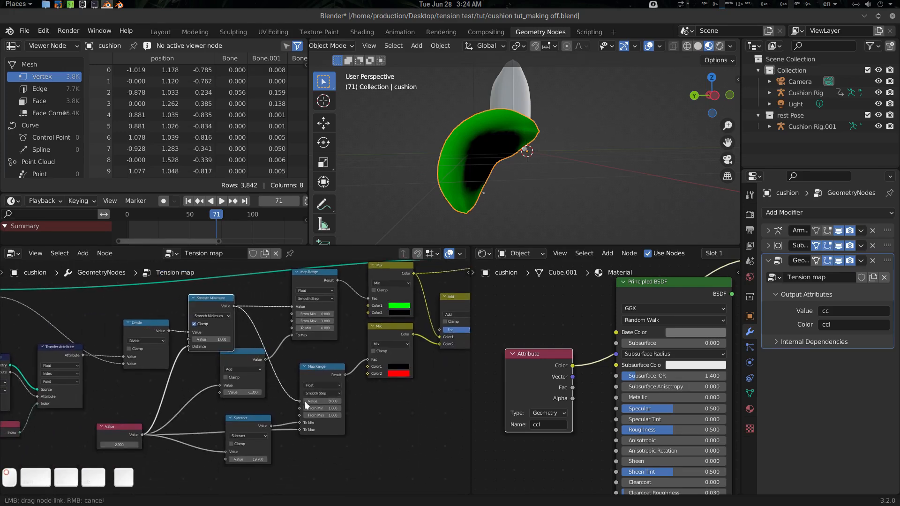
scroll(365, 394, "up", 2)
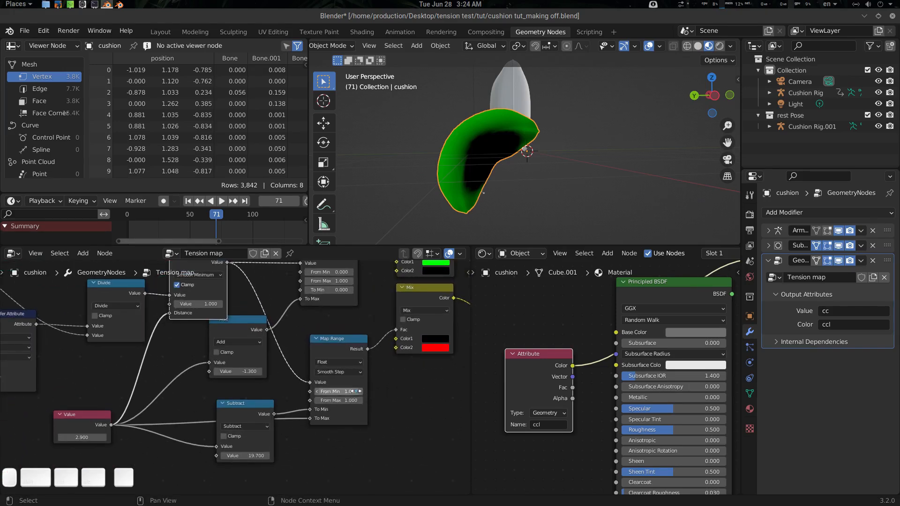
left_click(351, 391)
type("0")
key("Return")
Set the Subtract node's second value to 10.000.
middle_click_drag(389, 406, 406, 375)
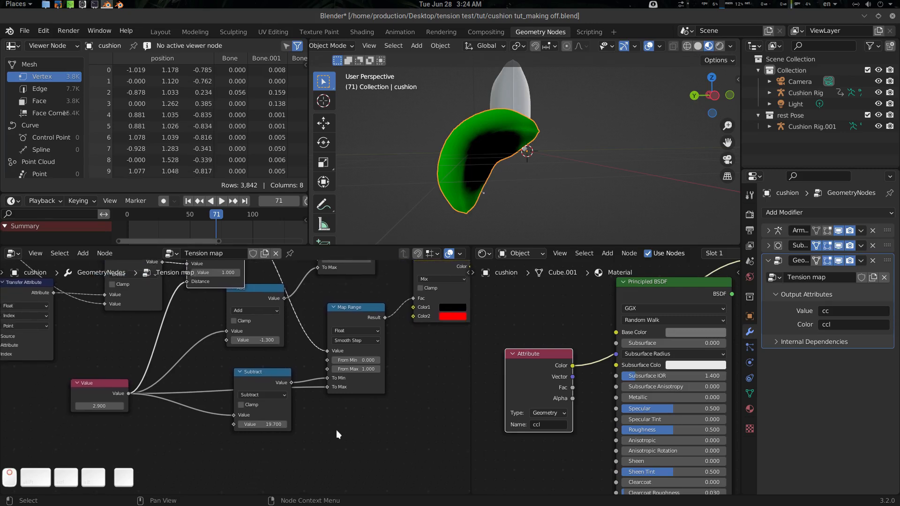
mouse_move(265, 424)
left_mouse_down()
mouse_move(232, 424)
mouse_move(276, 426)
left_mouse_up()
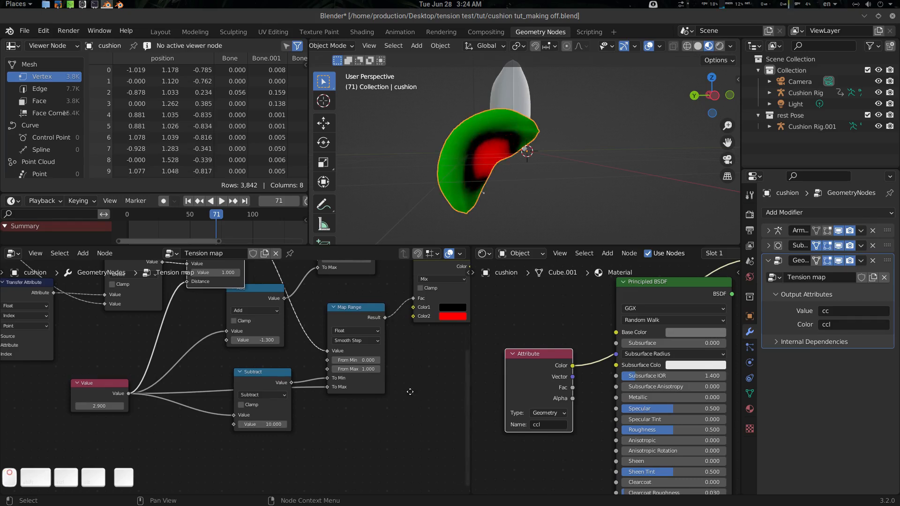
middle_click_drag(410, 392, 279, 448)
middle_click_drag(373, 376, 372, 415)
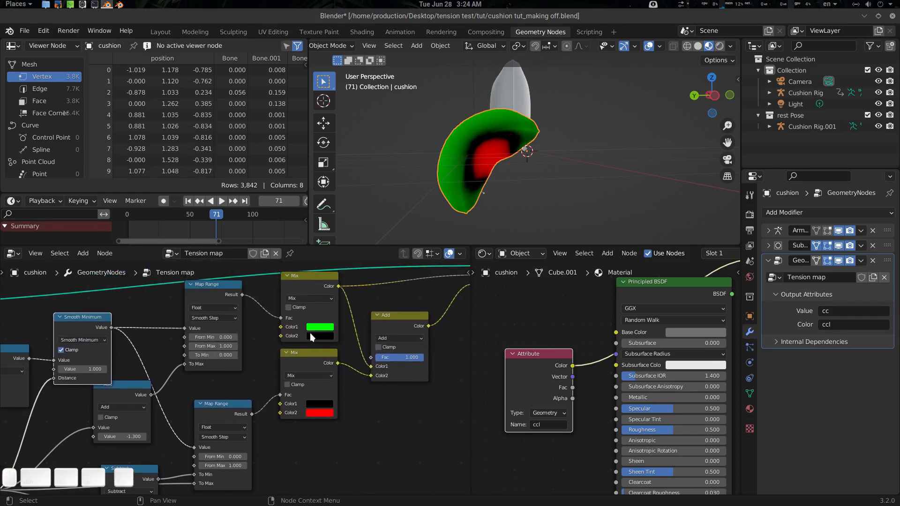
Set the math Add node's second value to -1.000 and check the cushion's colours from another angle.
middle_click_drag(273, 366, 277, 361)
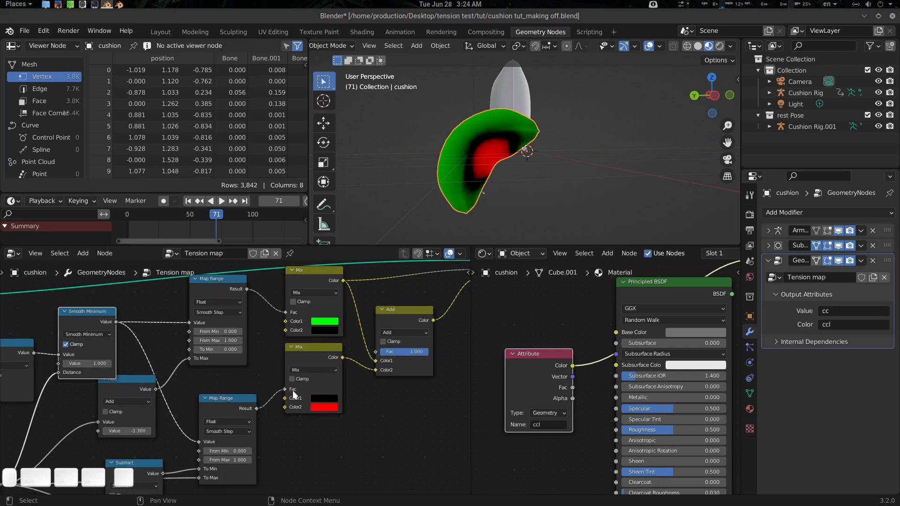
middle_click_drag(473, 216, 479, 182)
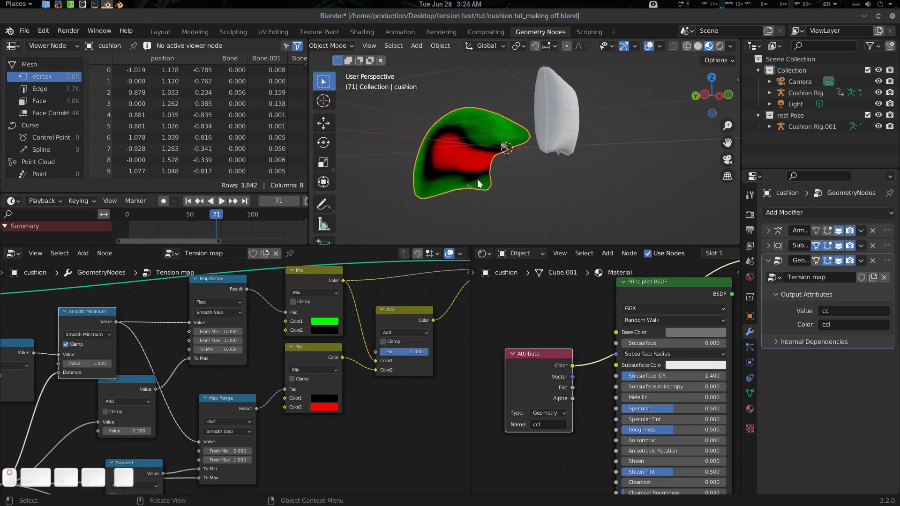
middle_click_drag(460, 140, 476, 162)
middle_click_drag(329, 424, 304, 412)
scroll(342, 410, "down", 1)
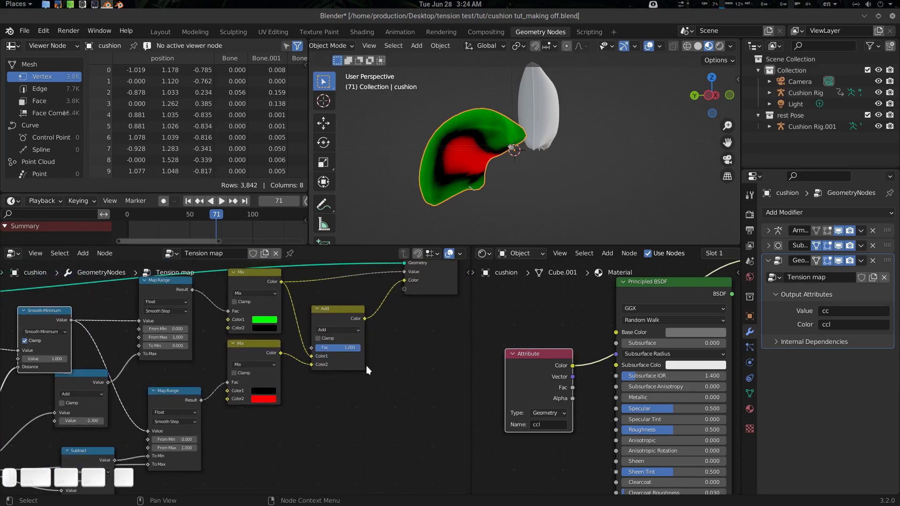
middle_click_drag(262, 399, 390, 392)
middle_click_drag(279, 394, 291, 350)
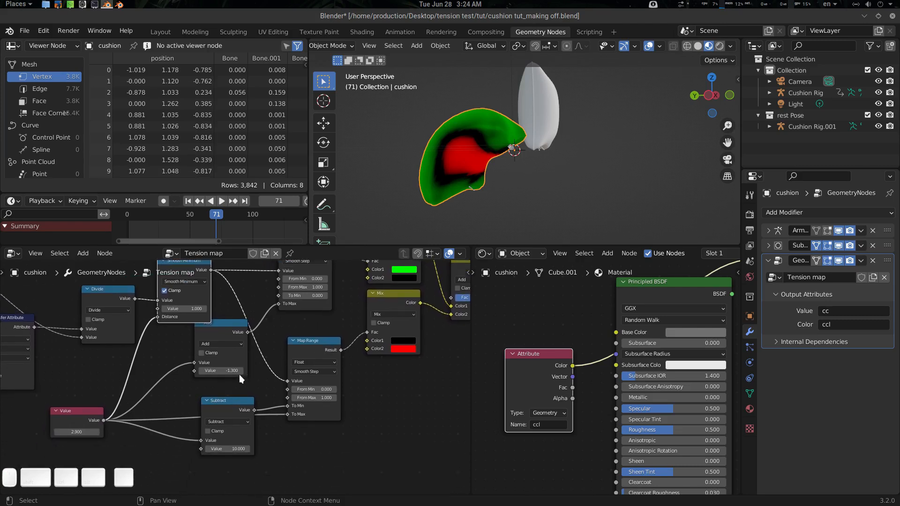
left_click_drag(237, 371, 263, 370)
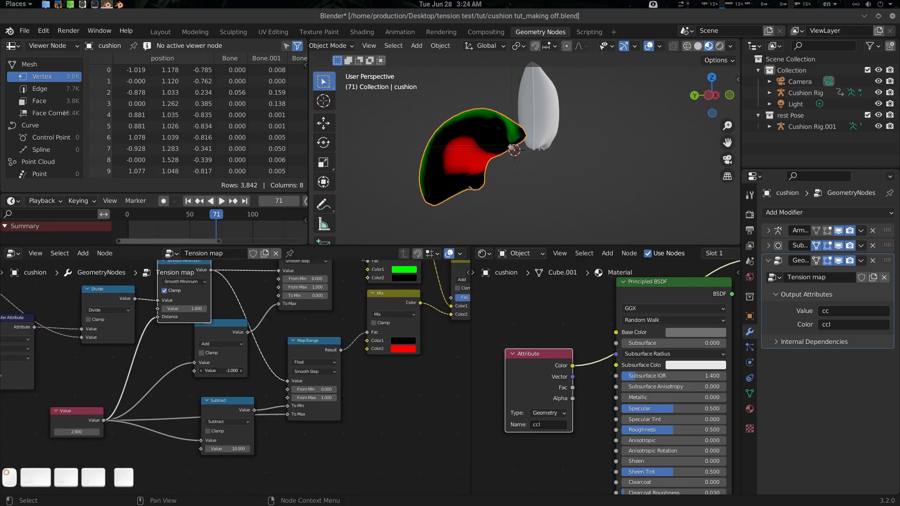
mouse_move(465, 151)
middle_mouse_down()
mouse_move(514, 161)
mouse_move(471, 157)
middle_mouse_up()
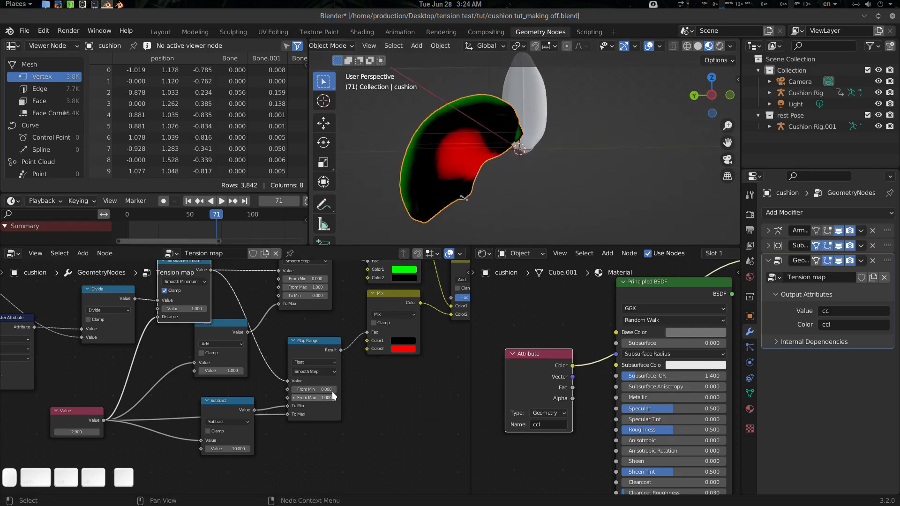
Set the Subtract node's second value to 8.810 and the Value node to 3.050, checking the effect on the cushion.
middle_click_drag(350, 382, 345, 384)
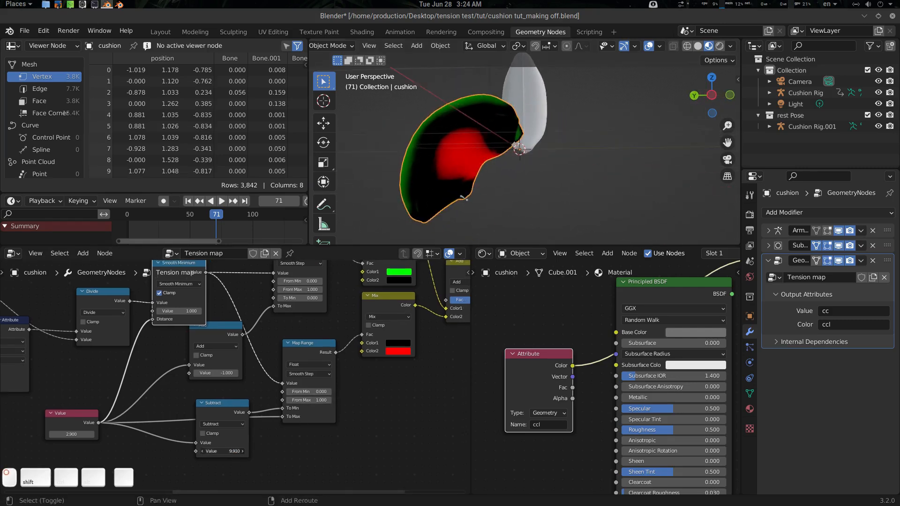
mouse_move(223, 451)
left_mouse_down("shift")
mouse_move(206, 450)
mouse_move(230, 450)
mouse_move(216, 450)
left_mouse_up("shift")
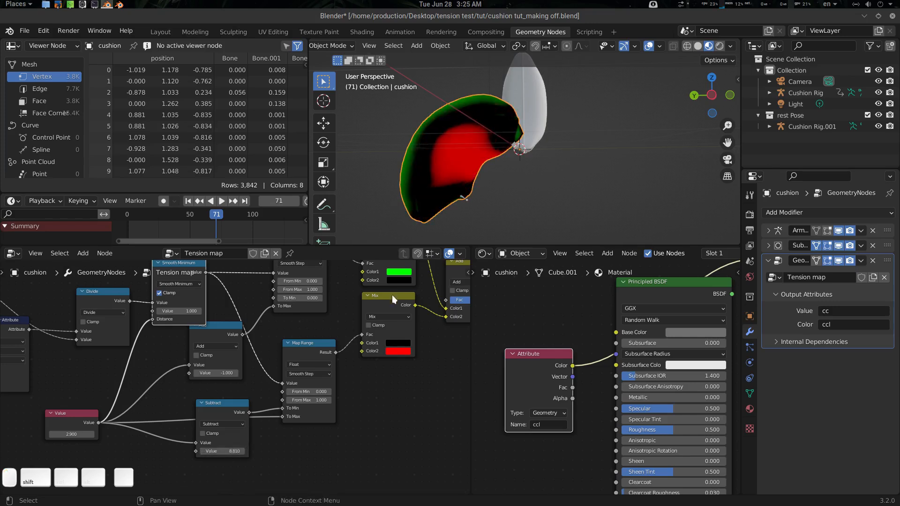
middle_click_drag(379, 354, 394, 384)
middle_click_drag(221, 356, 257, 321)
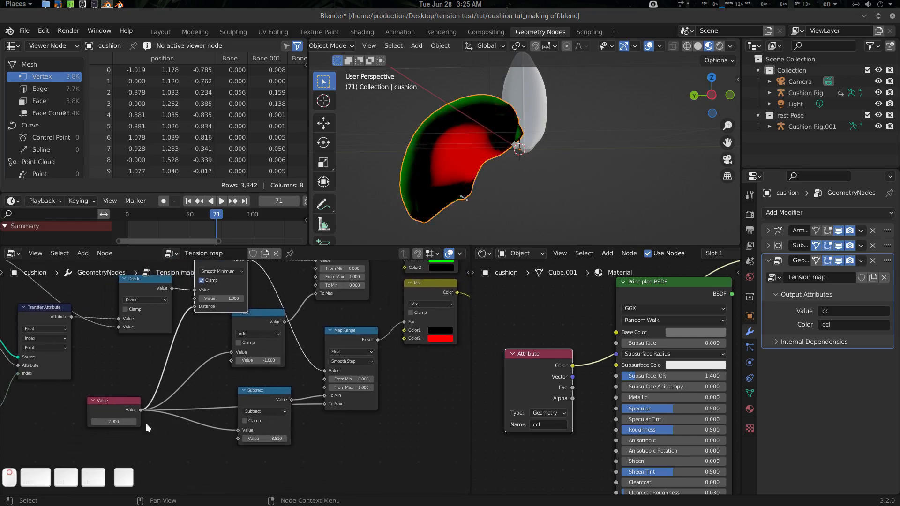
mouse_move(125, 422)
left_mouse_down("shift")
mouse_move(143, 422)
mouse_move(126, 422)
left_mouse_up("shift")
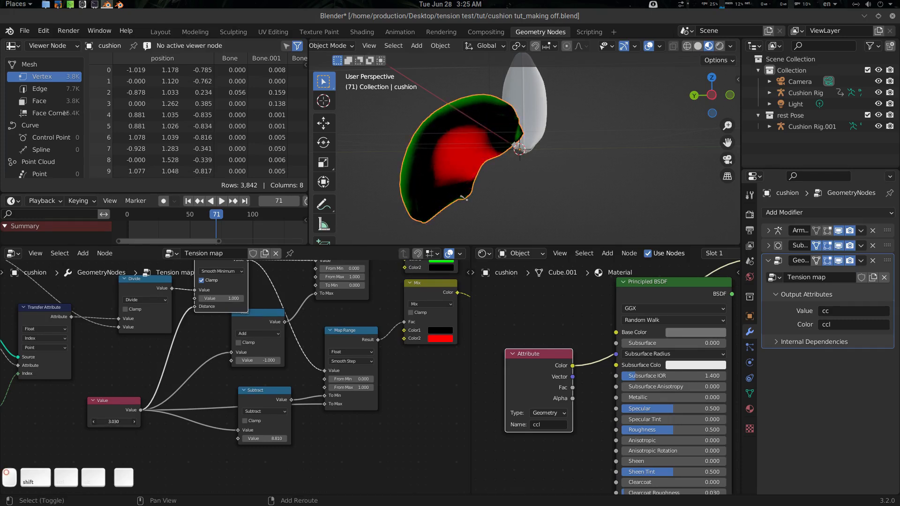
mouse_move(474, 135)
middle_mouse_down()
mouse_move(519, 160)
mouse_move(478, 150)
middle_mouse_up()
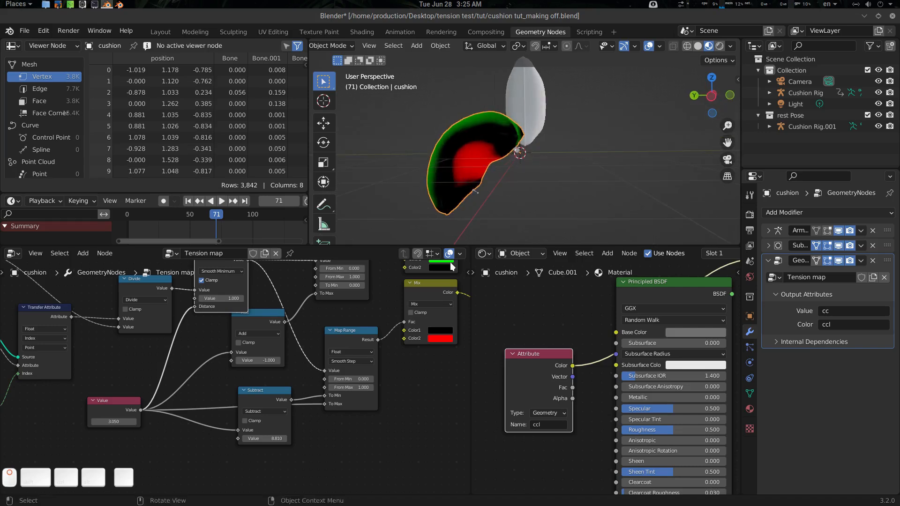
Review the tension map node tree from the edge and attribute nodes through to the Group Output.
middle_click_drag(376, 373, 263, 411)
scroll(300, 399, "down", 2)
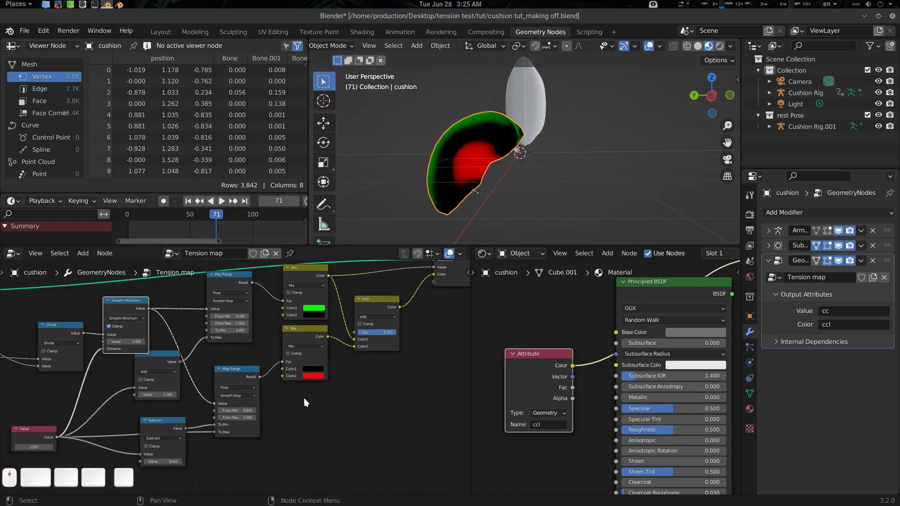
middle_click_drag(345, 393, 233, 427)
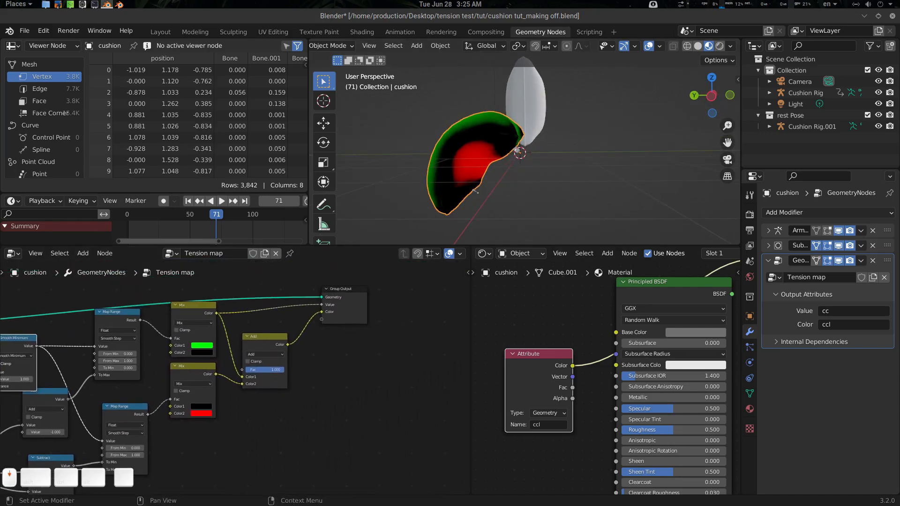
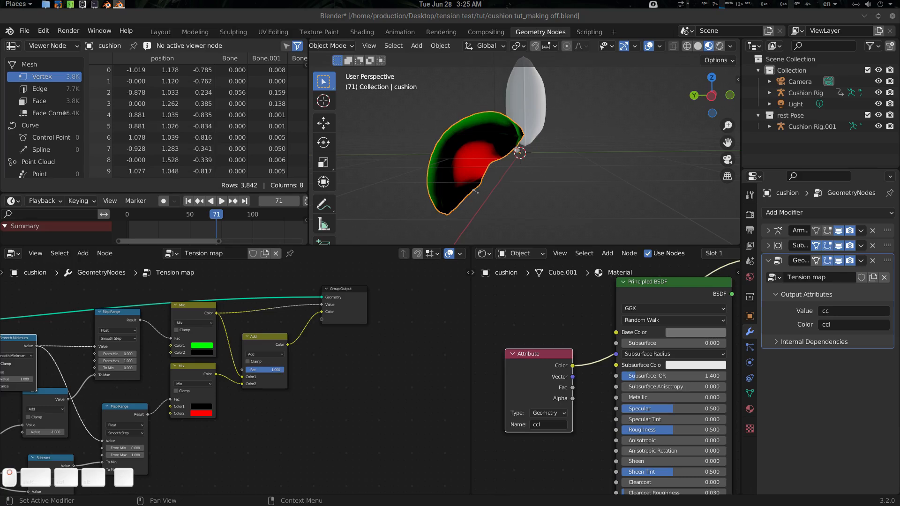
scroll(263, 382, "down", 4)
middle_click_drag(106, 405, 382, 382)
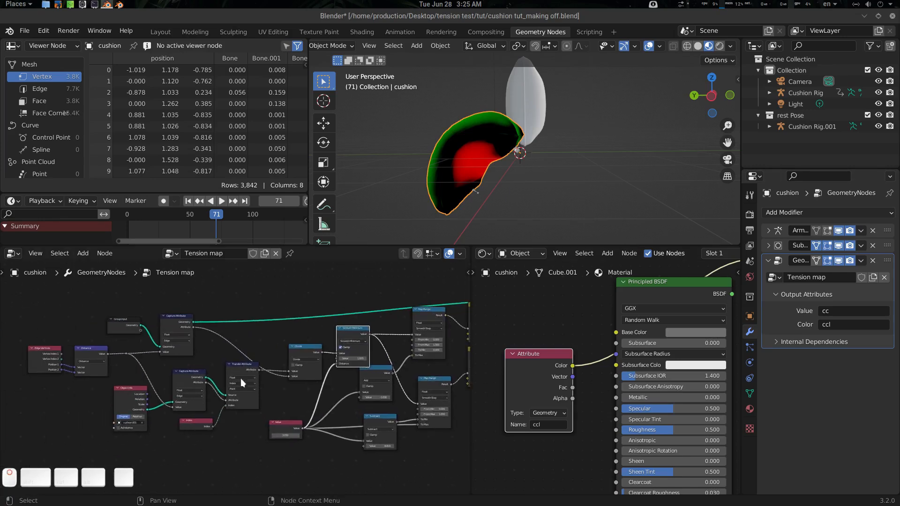
scroll(234, 379, "up", 4)
middle_click_drag(170, 367, 170, 394)
scroll(206, 375, "down", 2)
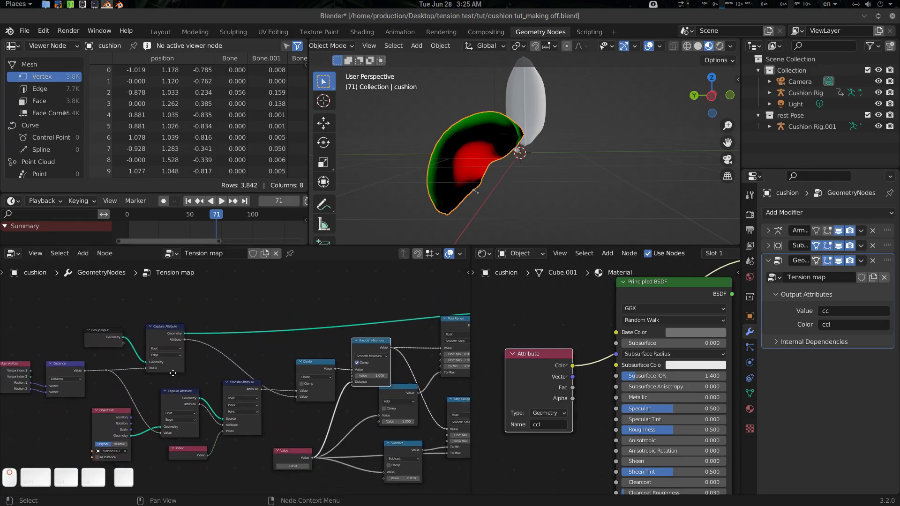
middle_click_drag(234, 371, 153, 330)
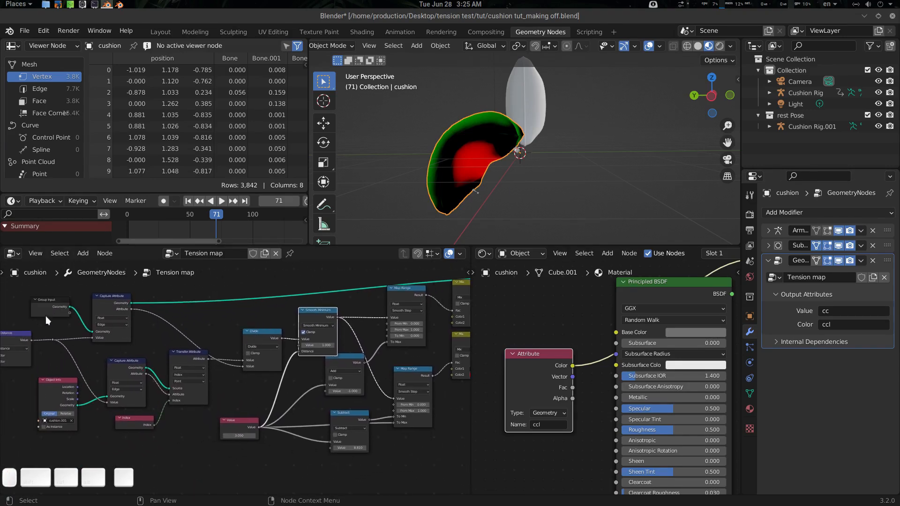
Add a second Group Input node in the free space below the Mix and colour Add nodes.
middle_click_drag(426, 368, 201, 344)
scroll(302, 356, "up", 3)
middle_click_drag(303, 357, 274, 405)
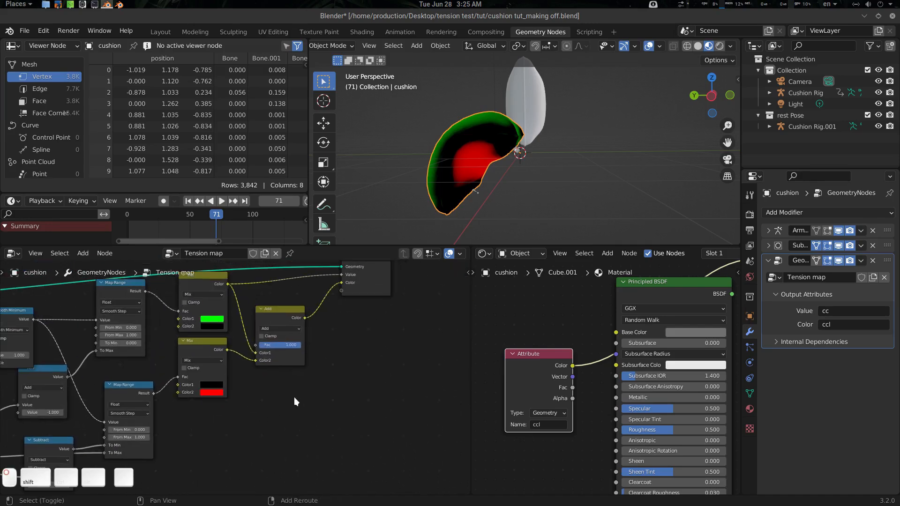
key("shift+a")
mouse_move(294, 398)
type("s")
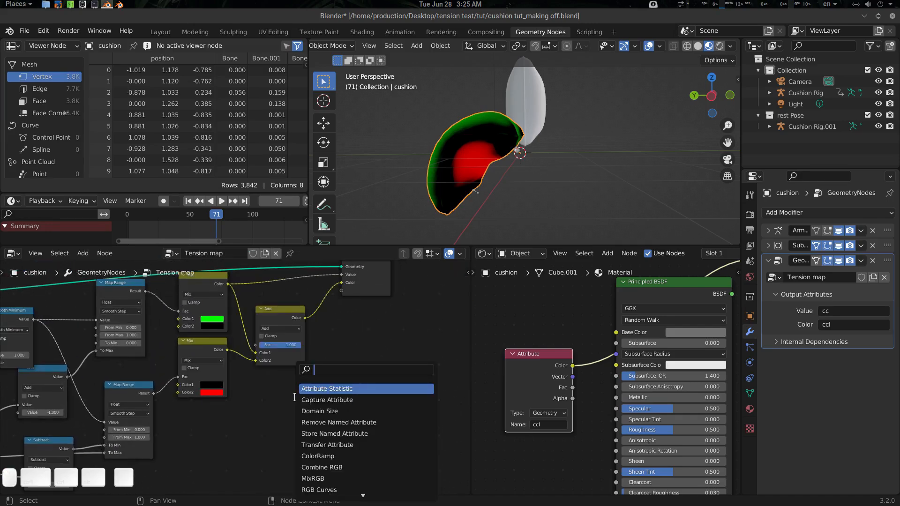
type("group")
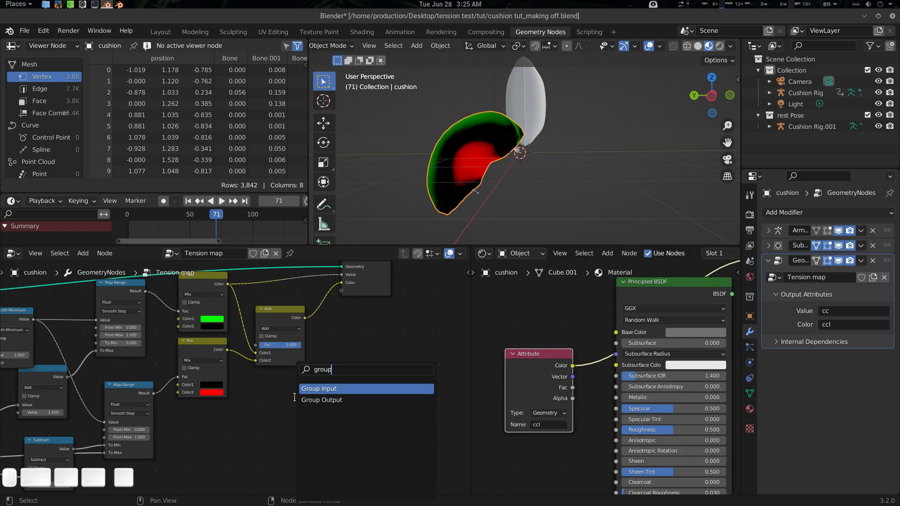
key("Return")
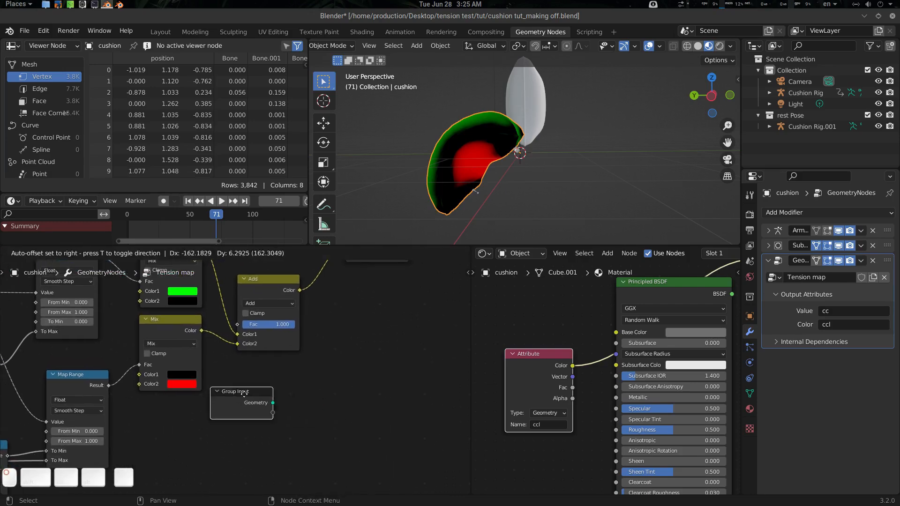
left_click(241, 393)
Create a new Float input for the node group and name it weight limit.
middle_click_drag(241, 394, 156, 412)
scroll(211, 422, "down", 1)
key("n")
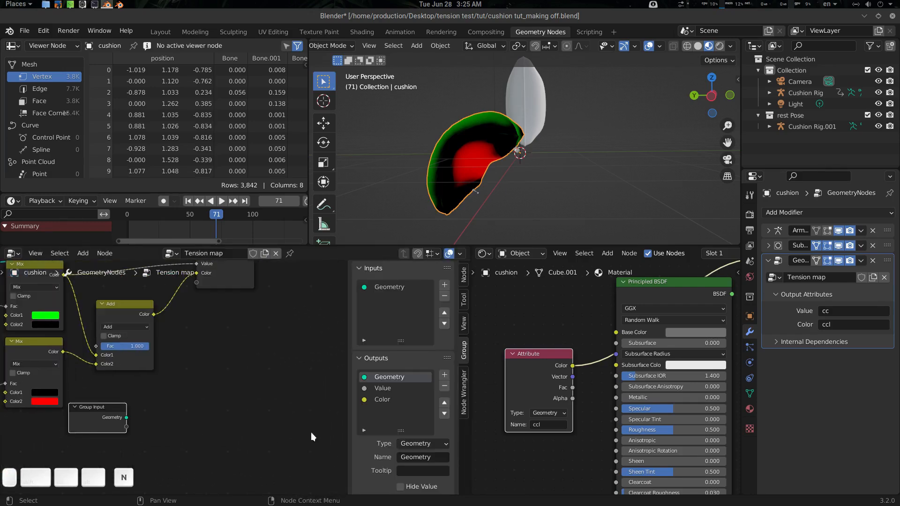
left_click(395, 286)
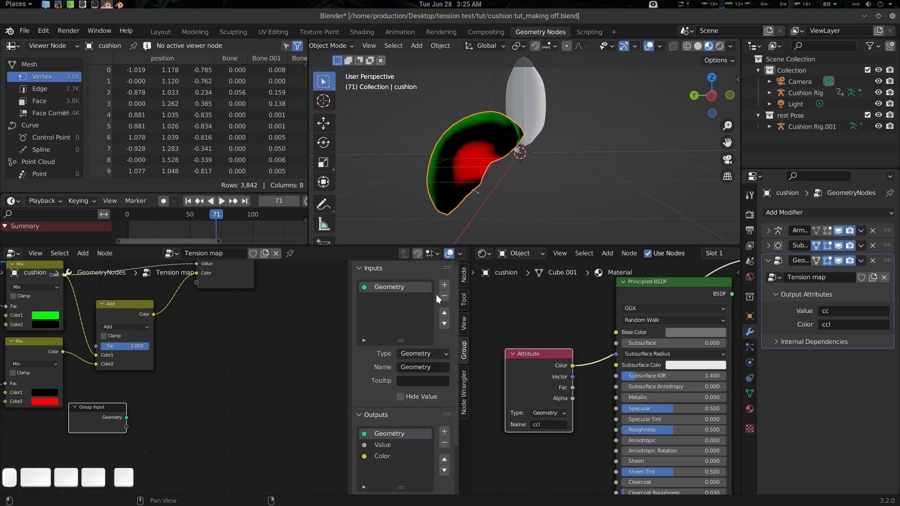
left_click(444, 284)
left_click(428, 354)
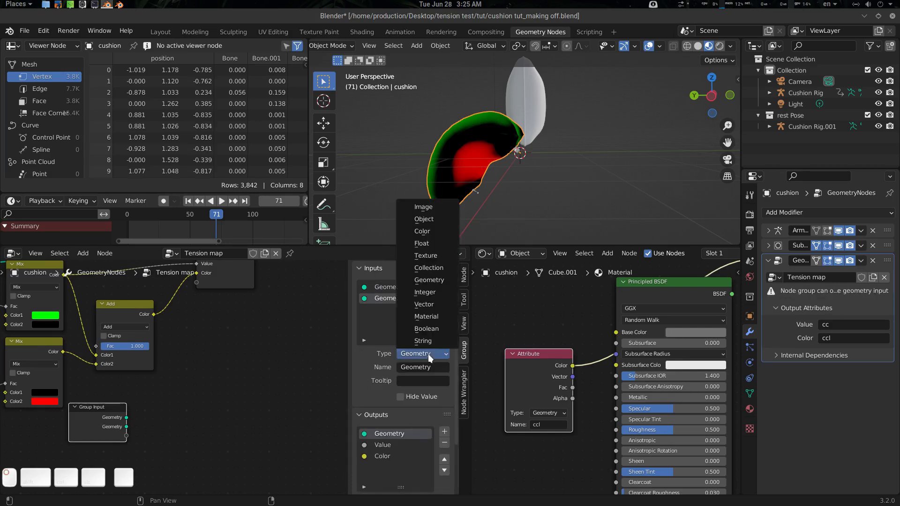
left_click(429, 243)
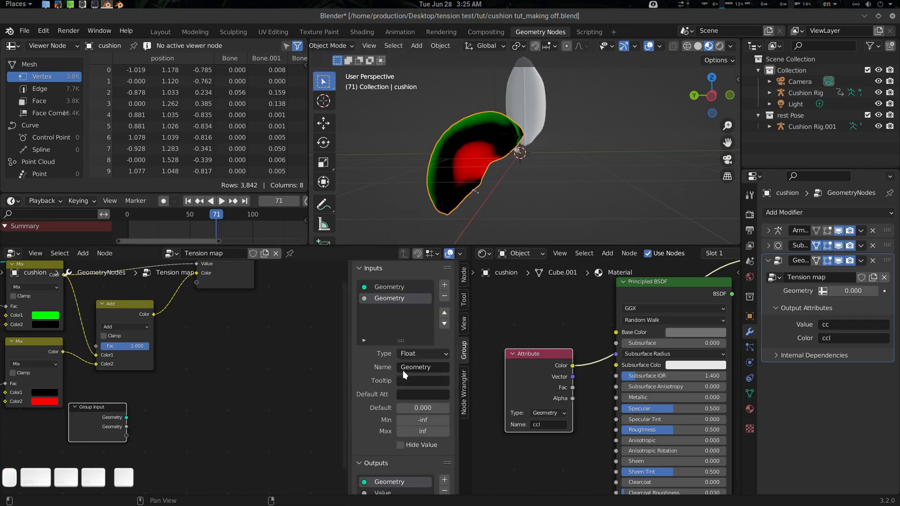
left_click(430, 367)
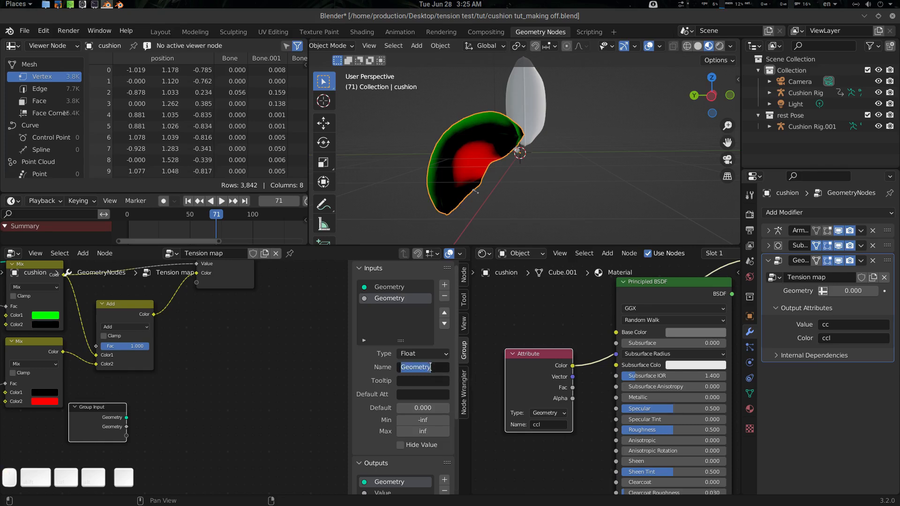
type("weight limit")
key("Return")
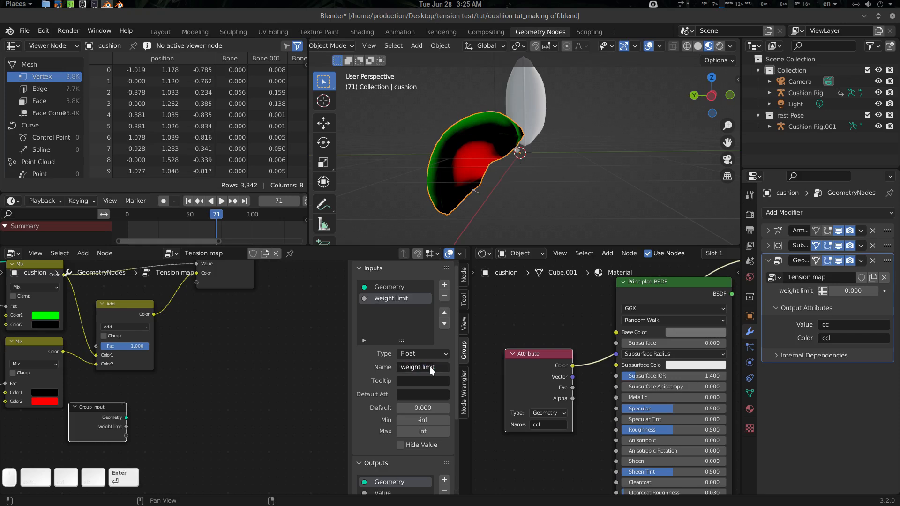
Set the weight limit input's default value to 1.000 and close the group settings.
left_click(433, 408)
type("1")
key("Return")
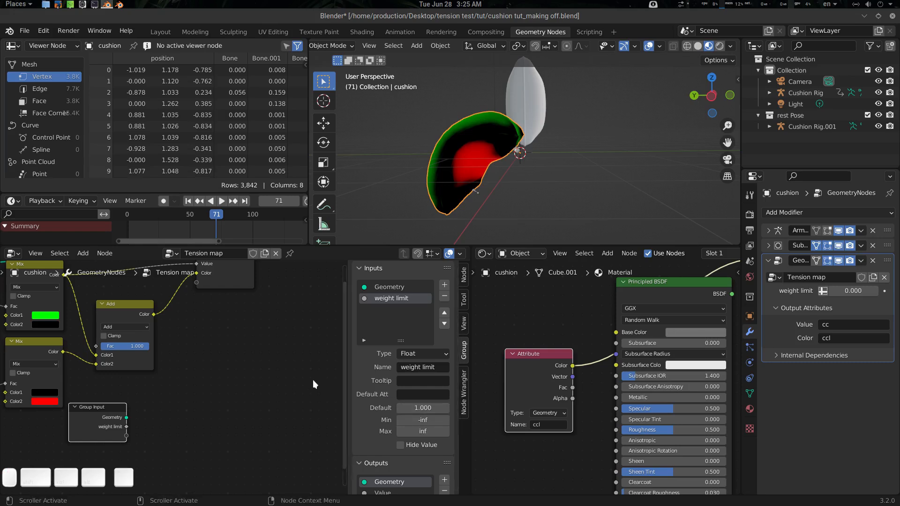
middle_click_drag(290, 380, 293, 381)
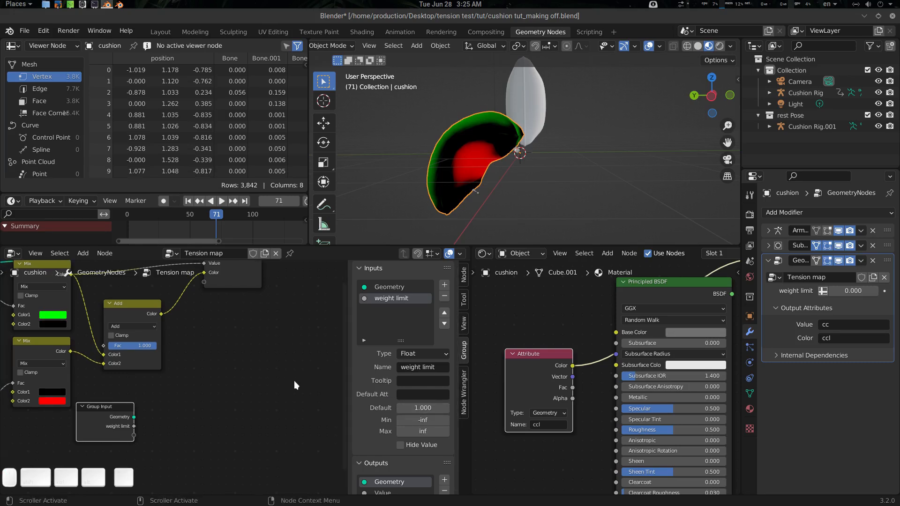
key("n")
Move the Group Output node farther away from the colour Add node.
middle_click_drag(157, 373, 251, 420)
scroll(240, 389, "down", 1)
scroll(252, 419, "down", 1)
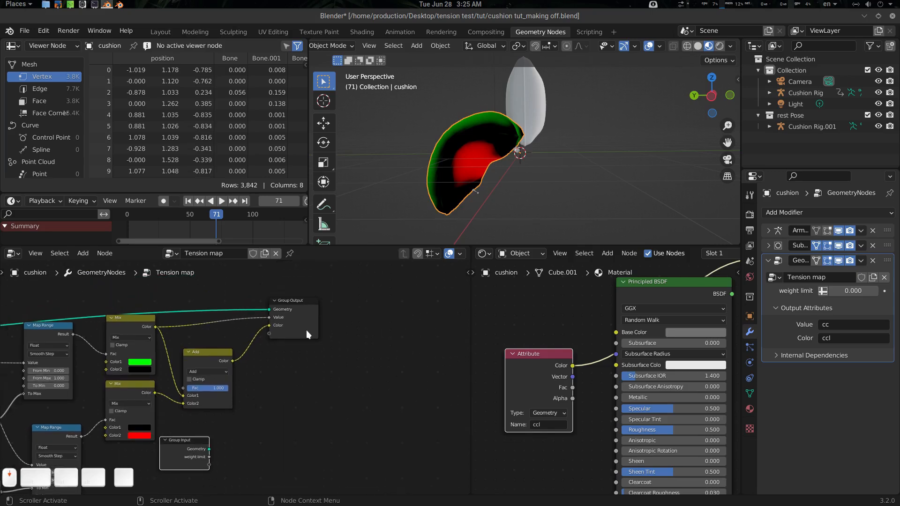
left_click_drag(300, 316, 336, 303)
Insert a reroute on the geometry link from Capture Attribute to Group Output and move it above the other nodes.
middle_click_drag(340, 340, 428, 344)
scroll(337, 362, "down", 5)
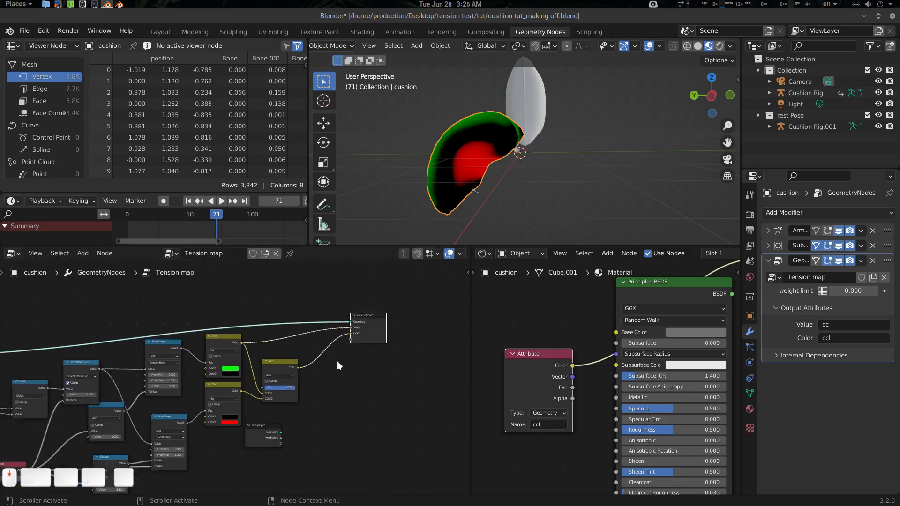
middle_click_drag(179, 347, 319, 336)
right_click_drag(171, 333, 173, 334, "shift")
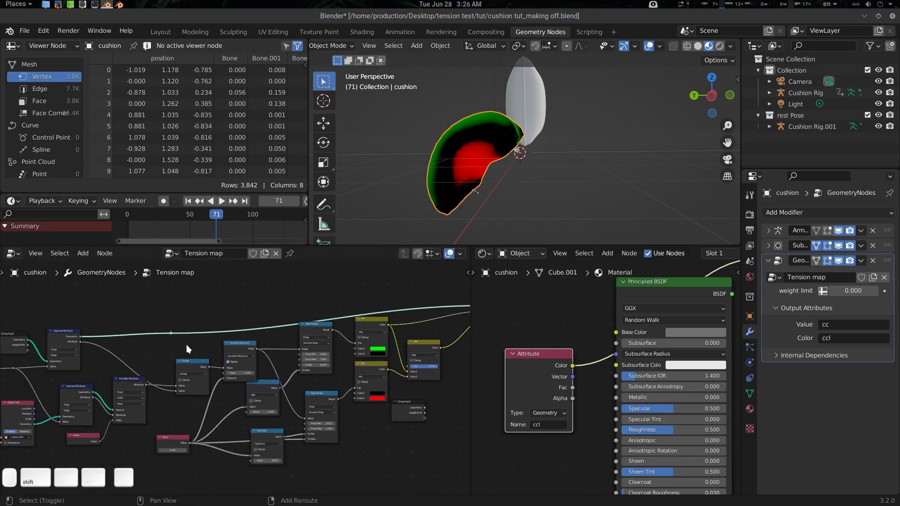
scroll(189, 347, "down", 1)
key("g")
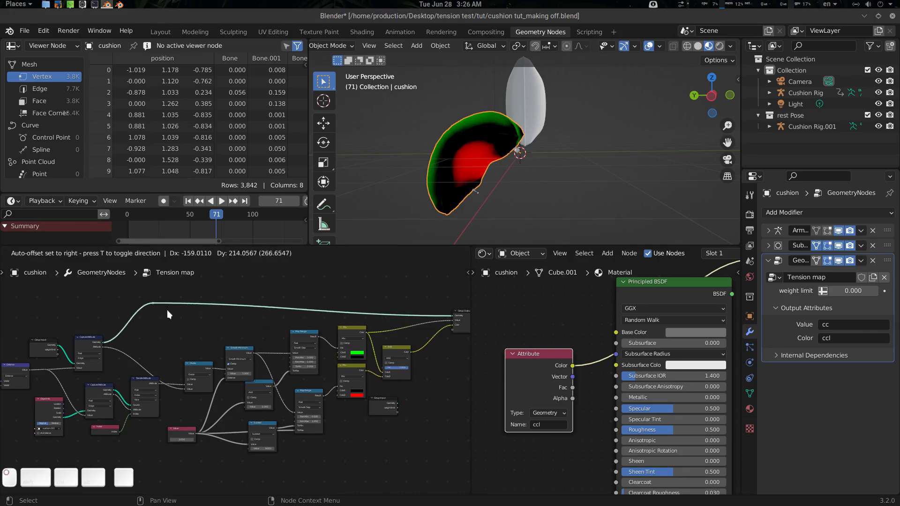
left_click(167, 310)
Widen the geometry node editor across the shader editor's space and frame the nodes around the new Group Input.
middle_click_drag(208, 326, 133, 314)
scroll(369, 378, "up", 3)
middle_click_drag(365, 384, 335, 402)
scroll(372, 381, "up", 1)
scroll(357, 360, "up", 1)
scroll(280, 410, "up", 2)
scroll(314, 366, "down", 1)
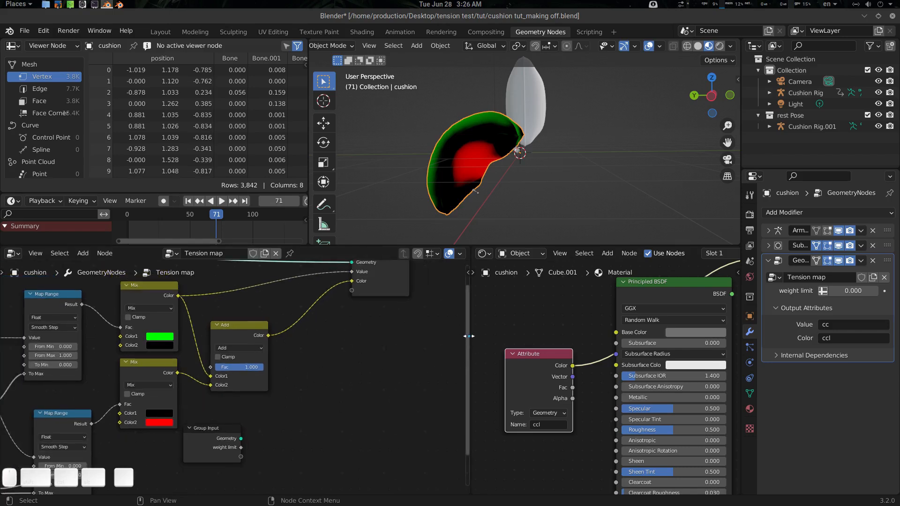
middle_click_drag(468, 336, 469, 307)
left_click_drag(468, 297, 725, 315)
scroll(467, 363, "down", 1)
middle_click_drag(424, 380, 396, 383)
scroll(418, 379, "up", 1)
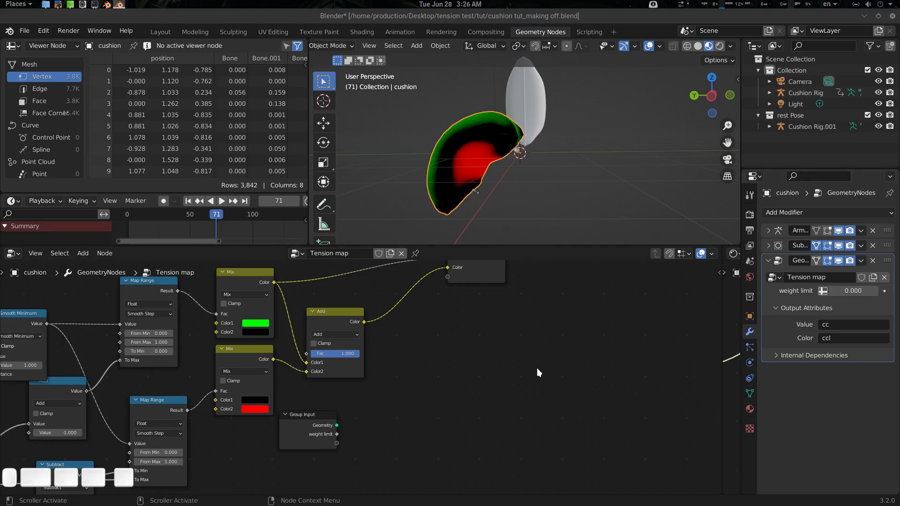
Insert a MixRGB node on the link between the colour Add node and the Group Output's Color socket.
middle_click_drag(513, 340, 484, 369)
scroll(485, 369, "down", 2)
left_click_drag(440, 291, 484, 288)
left_click(413, 347)
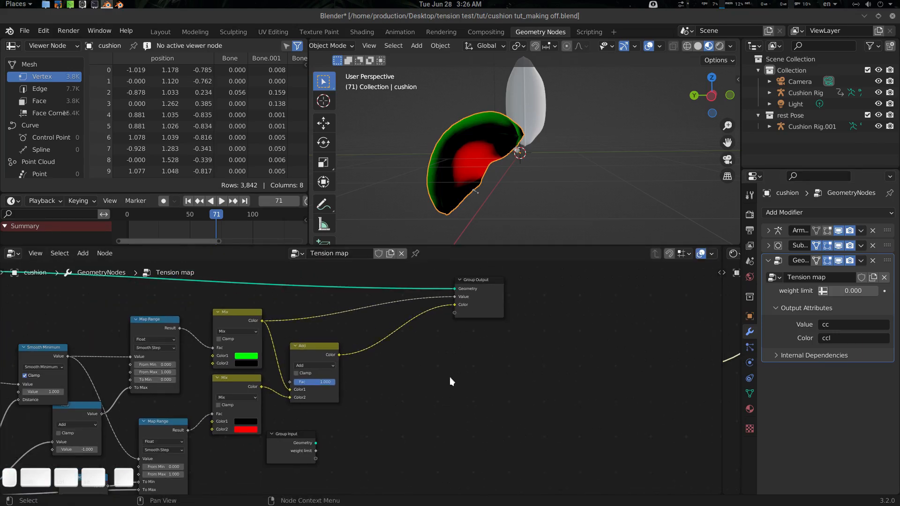
key("shift+a")
type("mi")
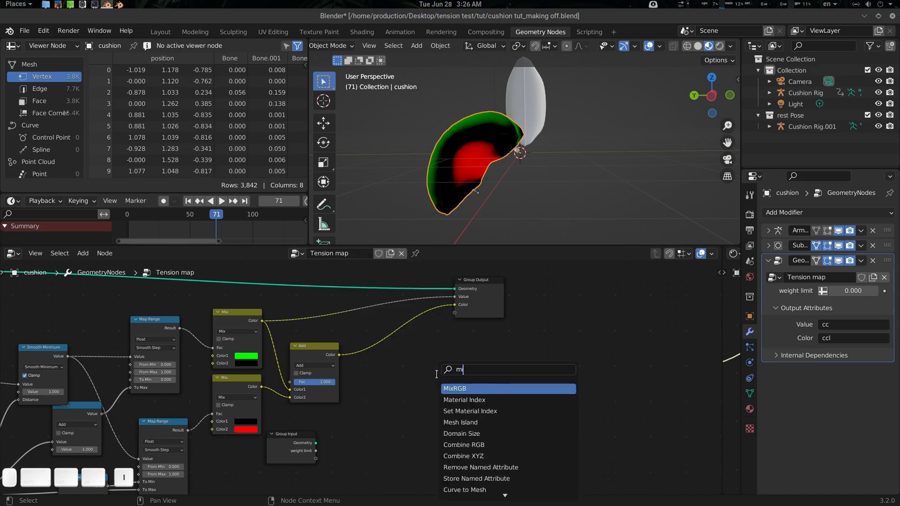
type("x")
key("Return")
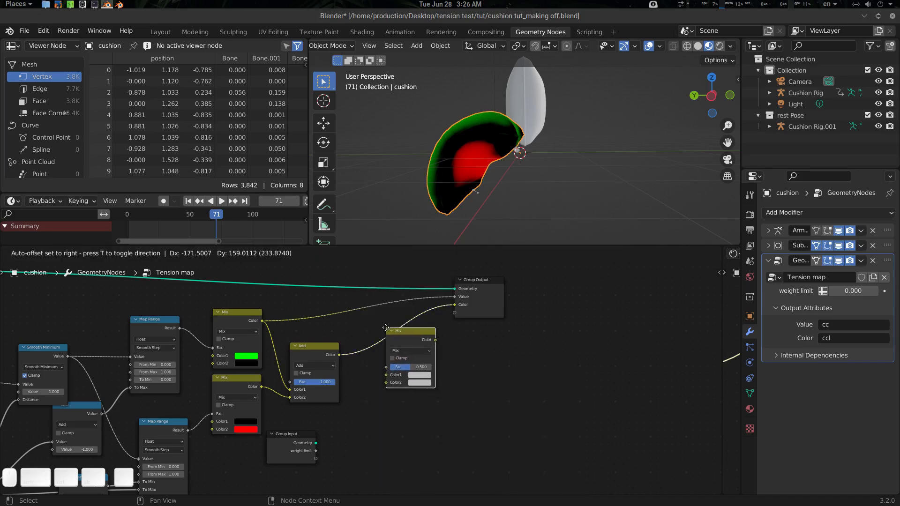
left_click(377, 327)
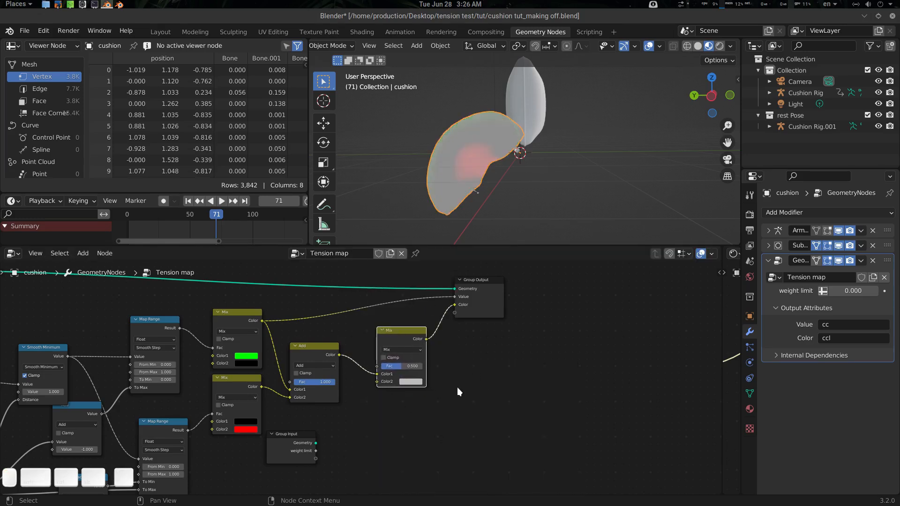
Move the incoming Add colour link to the new Mix node's Fac socket and set Color1 to black.
left_click_drag(377, 374, 377, 366)
left_click(417, 376)
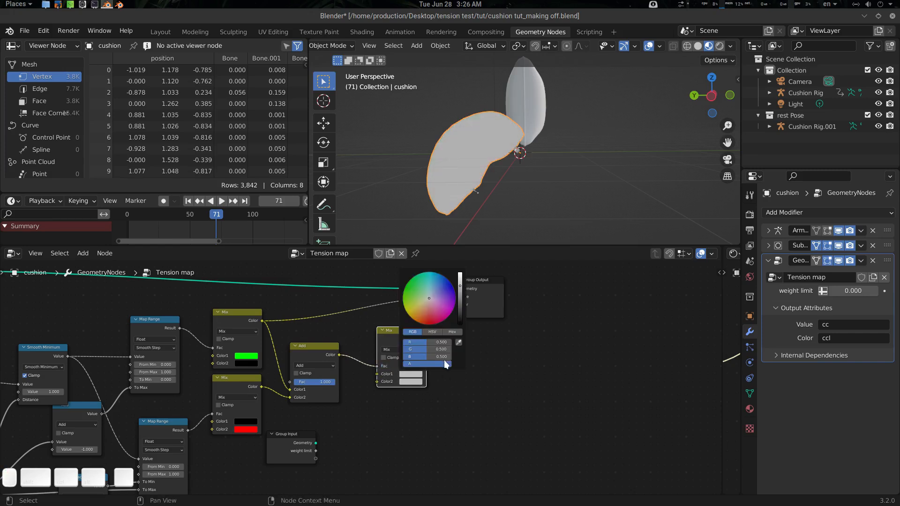
left_click_drag(461, 323, 461, 328)
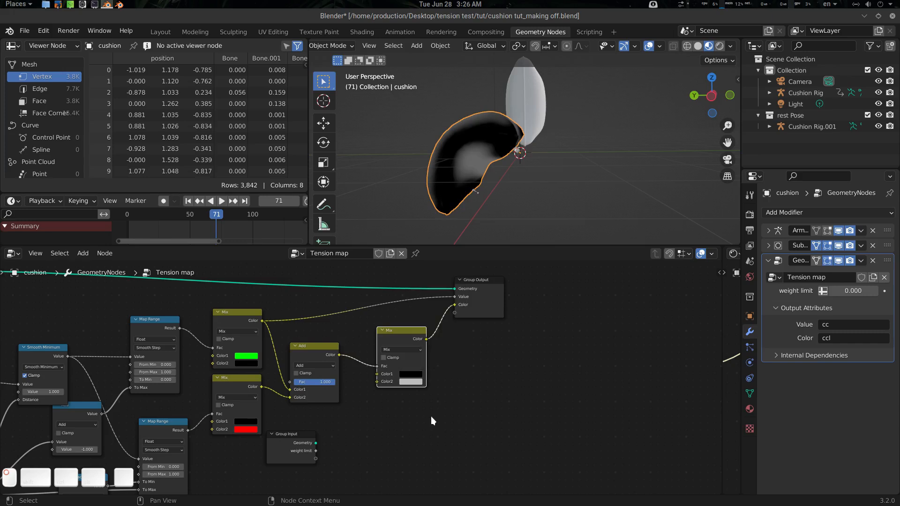
Reconnect the Add colour to the new Mix node's Color2 and link the Group Input's weight limit to its Fac.
middle_click_drag(399, 420, 398, 418)
left_click_drag(290, 439, 341, 418)
scroll(359, 421, "up", 1)
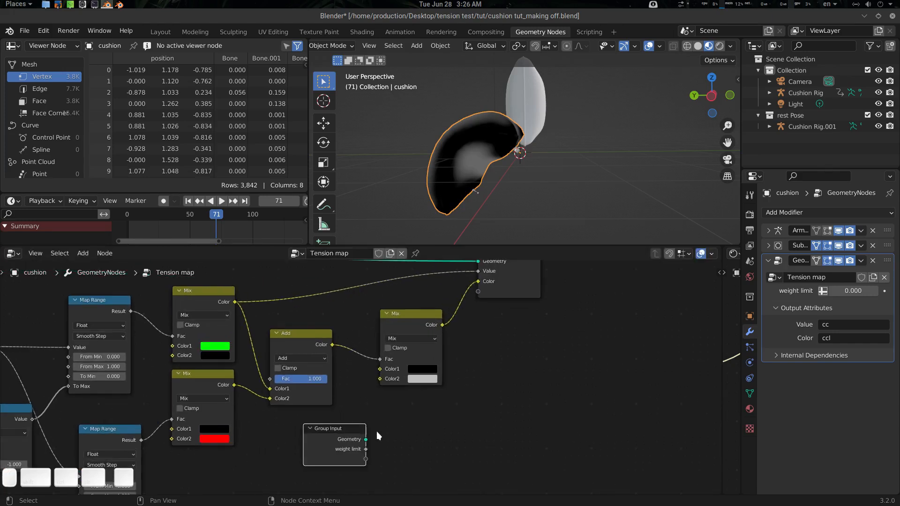
left_click_drag(366, 449, 390, 415)
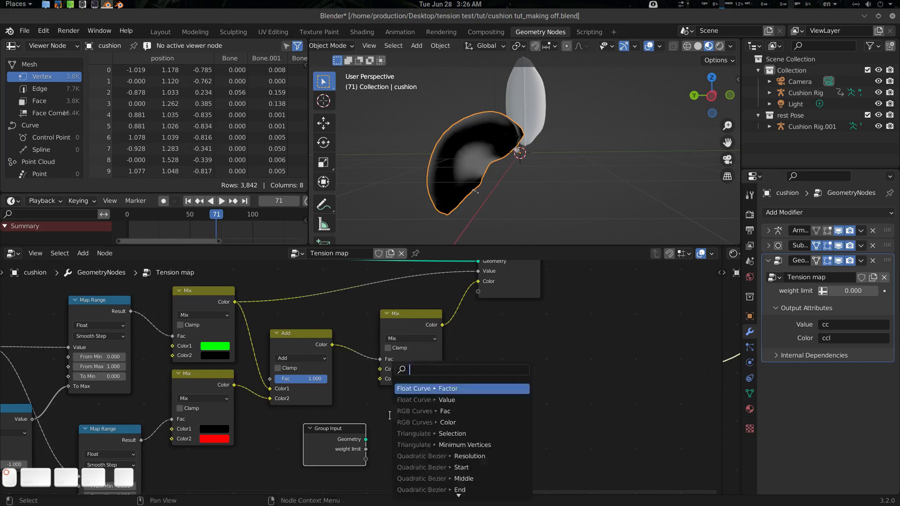
left_click(381, 361)
left_click_drag(380, 360, 385, 381)
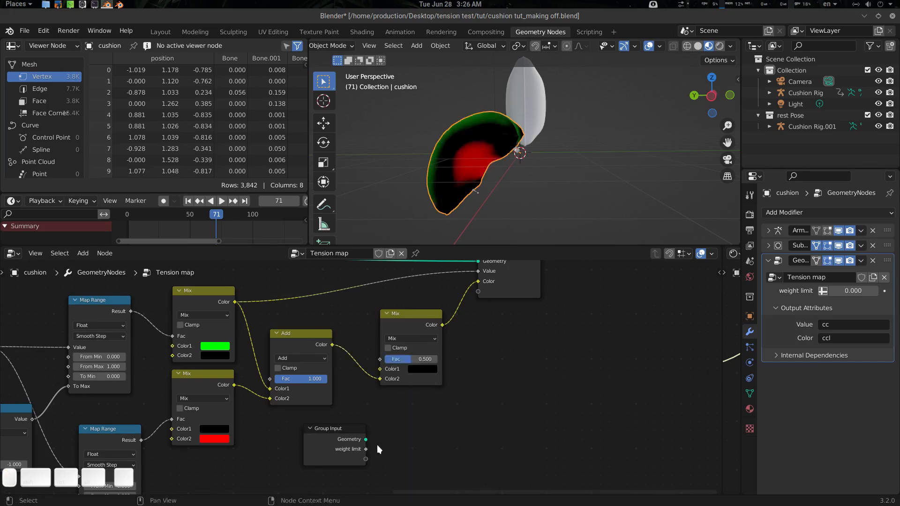
left_click_drag(366, 449, 380, 359)
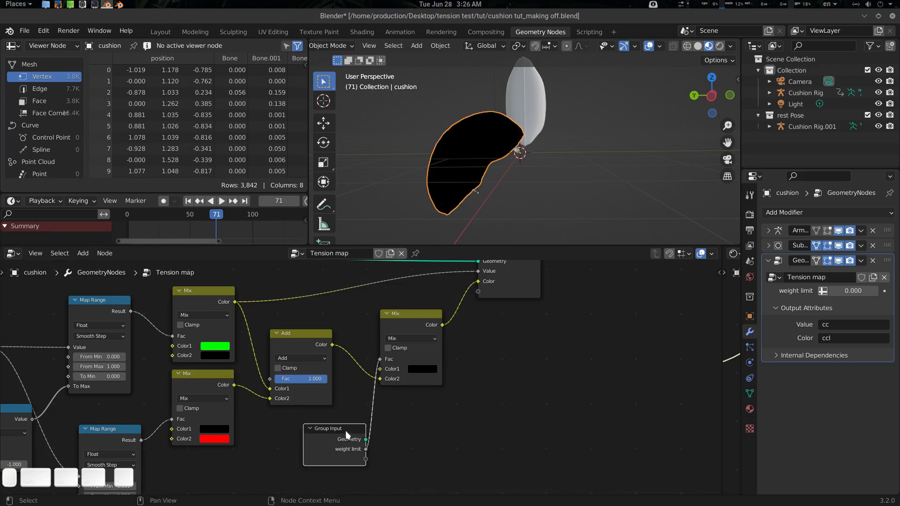
left_click_drag(345, 434, 317, 439)
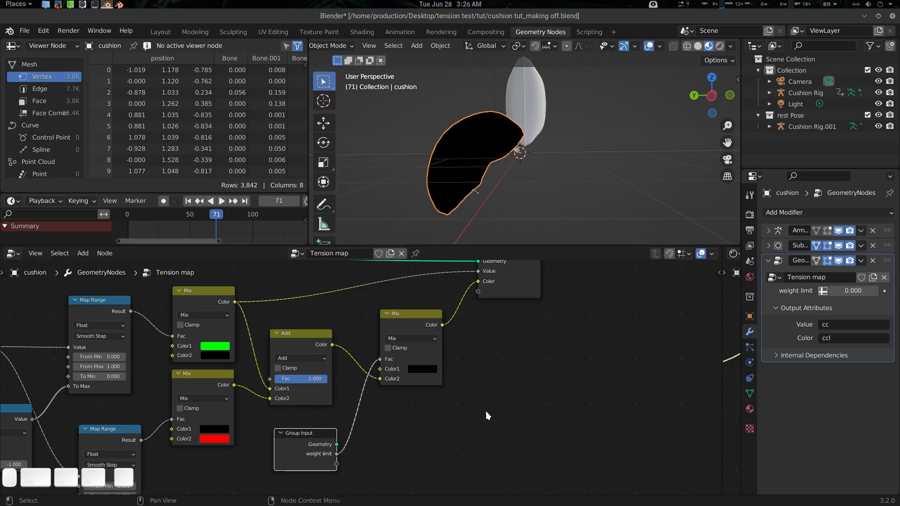
Set the modifier's weight limit to 1.000 and inspect the cushion's colouring.
left_click(860, 290)
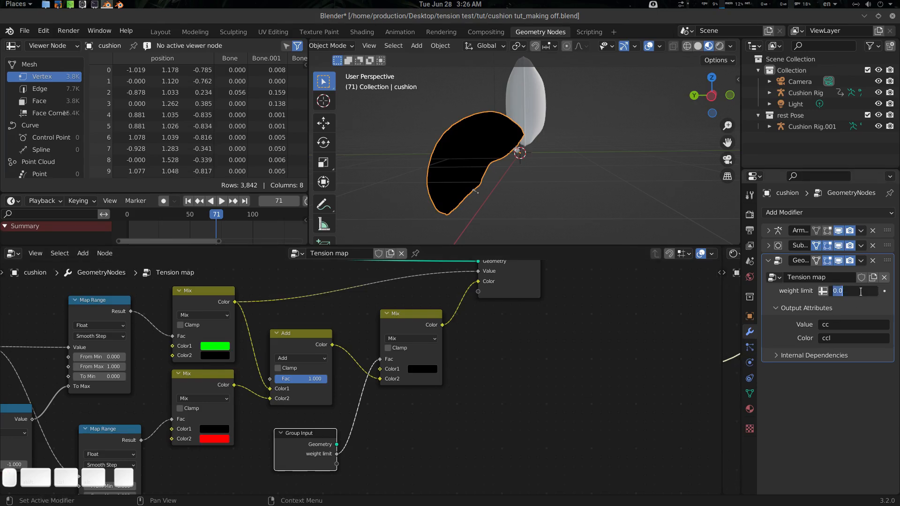
type("1")
key("Return")
middle_click_drag(555, 178, 755, 241)
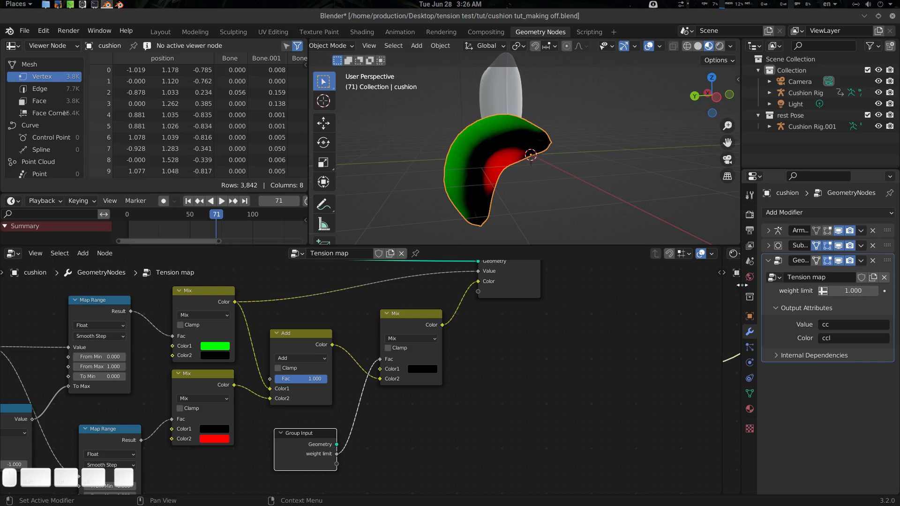
middle_click_drag(595, 206, 617, 219)
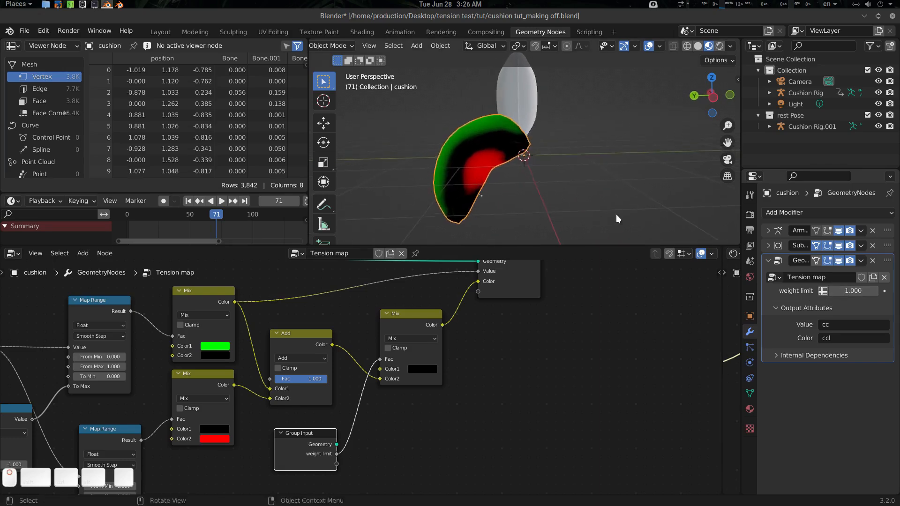
Try switching the weight limit to an attribute and back to a plain value, testing 0.740 as a lower limit.
left_click(823, 291)
left_click(852, 290)
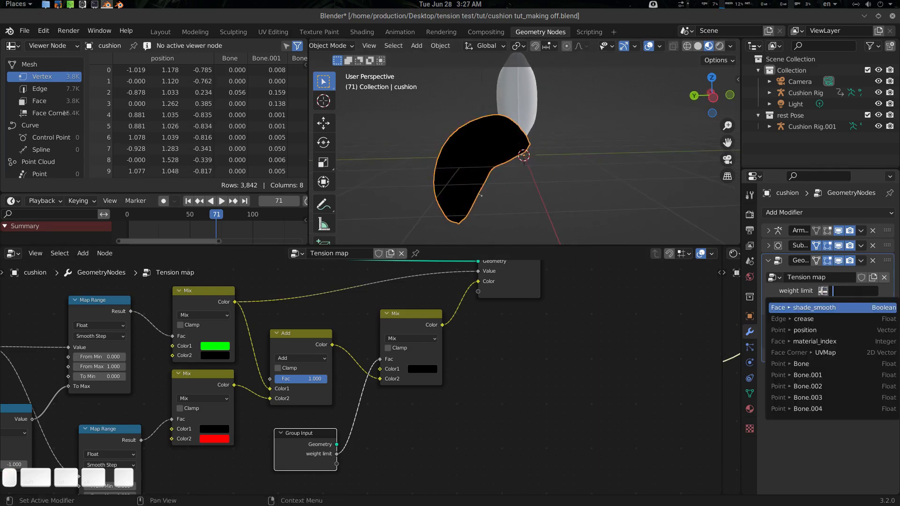
left_click(822, 291)
left_click(823, 291)
left_click_drag(847, 290, 846, 290)
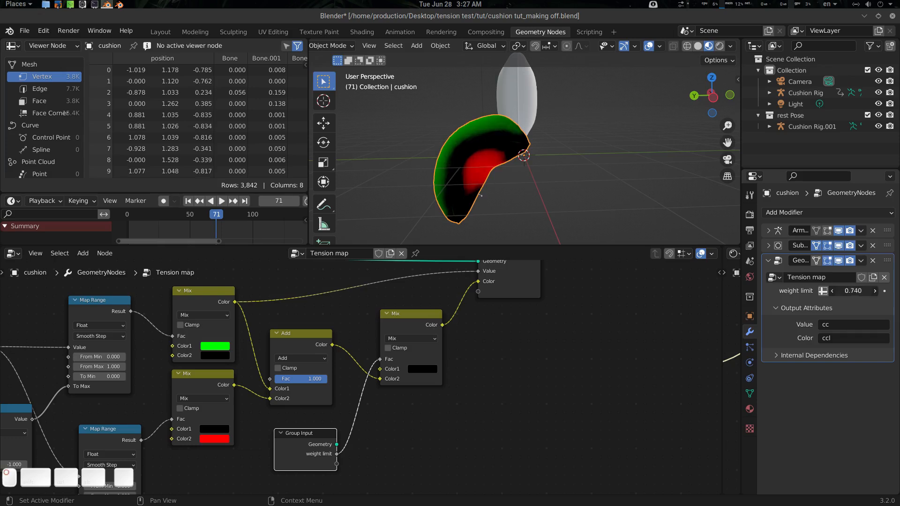
left_click(852, 290)
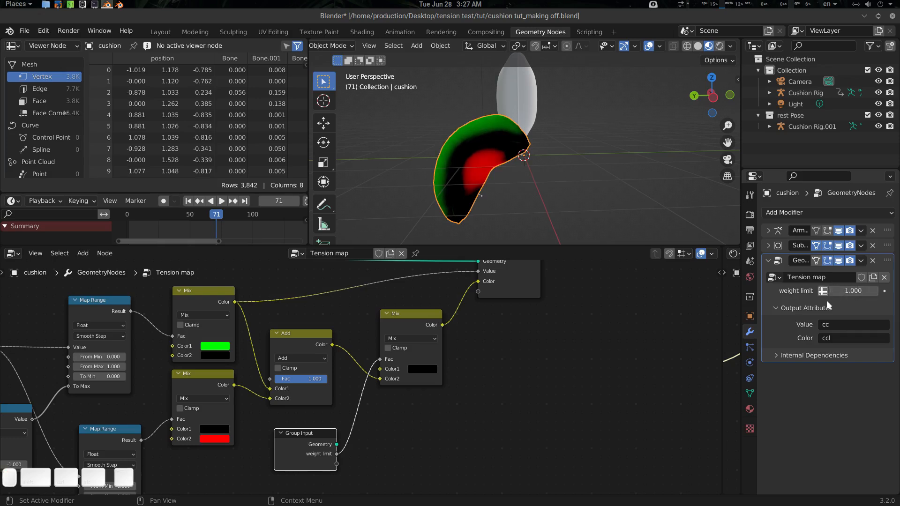
Move the Group Output node farther away from the new Mix node.
middle_click_drag(533, 339, 514, 334)
scroll(512, 338, "down", 1)
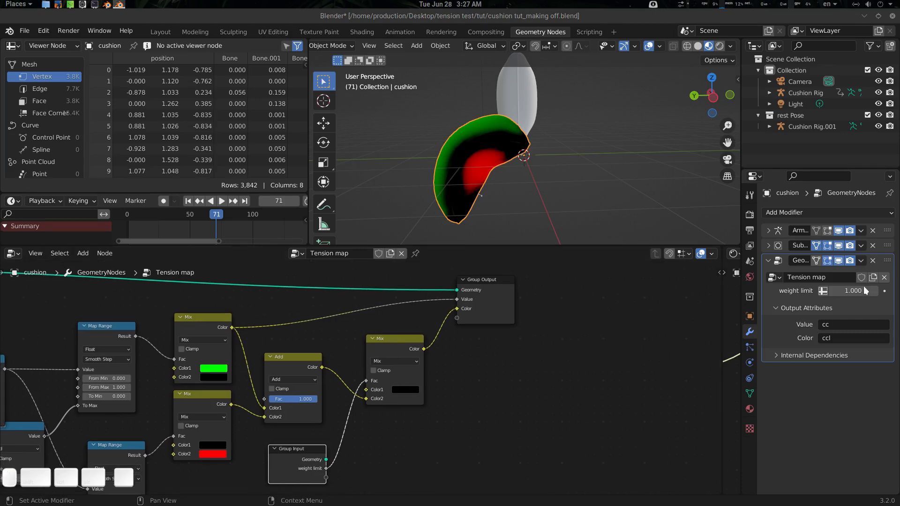
middle_click_drag(526, 311, 506, 316)
left_click_drag(489, 316, 530, 309)
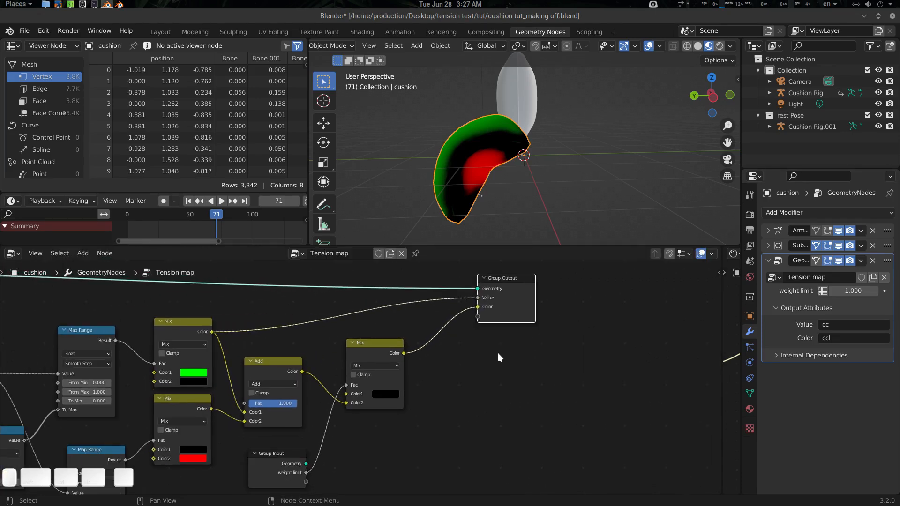
middle_click_drag(498, 358, 505, 332)
left_click(493, 378)
key("shift+a")
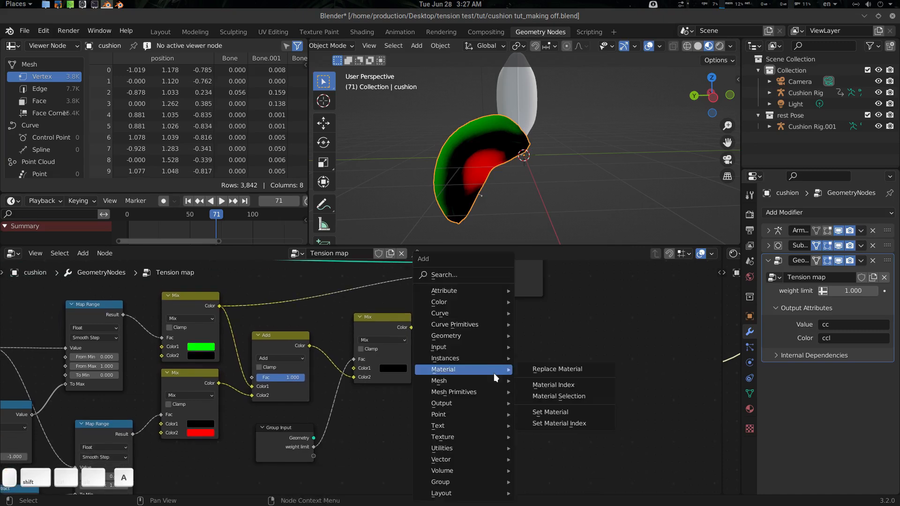
type("sepe")
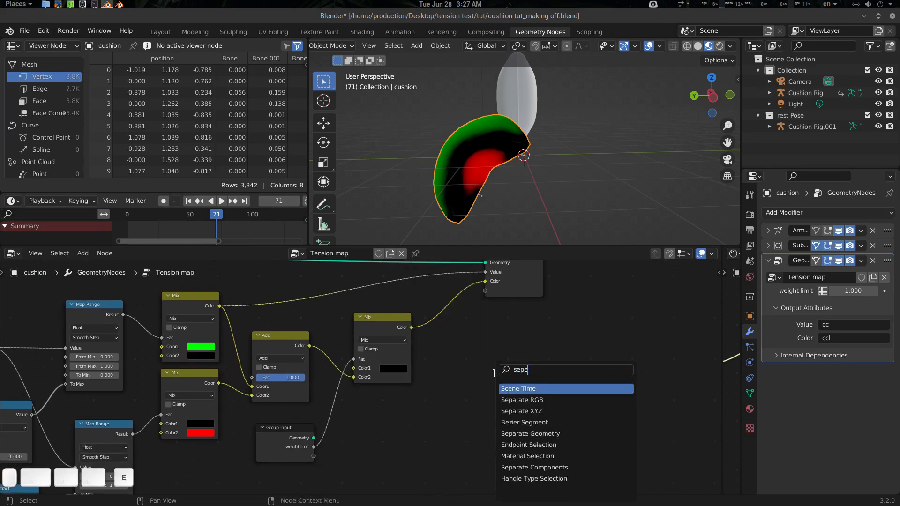
key("Return")
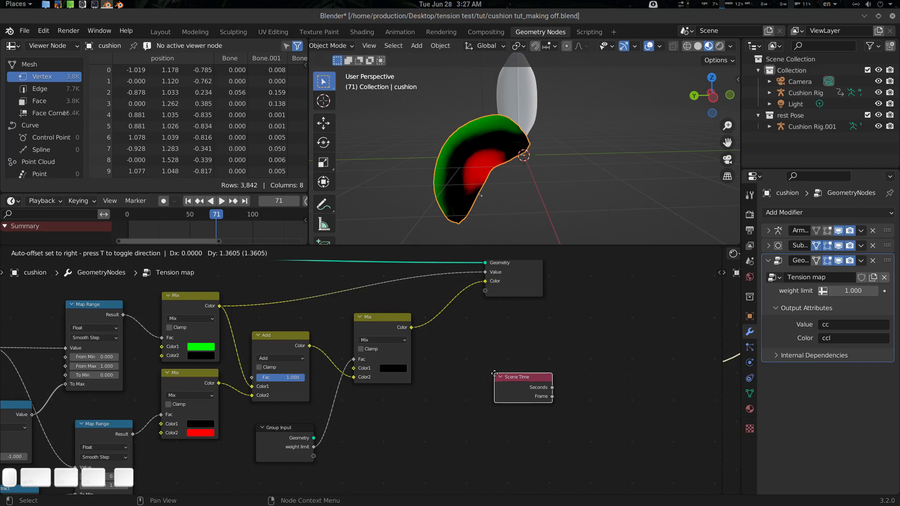
key("Escape")
Add a Separate RGB node beside the last Mix node and connect the Mix colour to its Image input.
key("shift+a")
type("se")
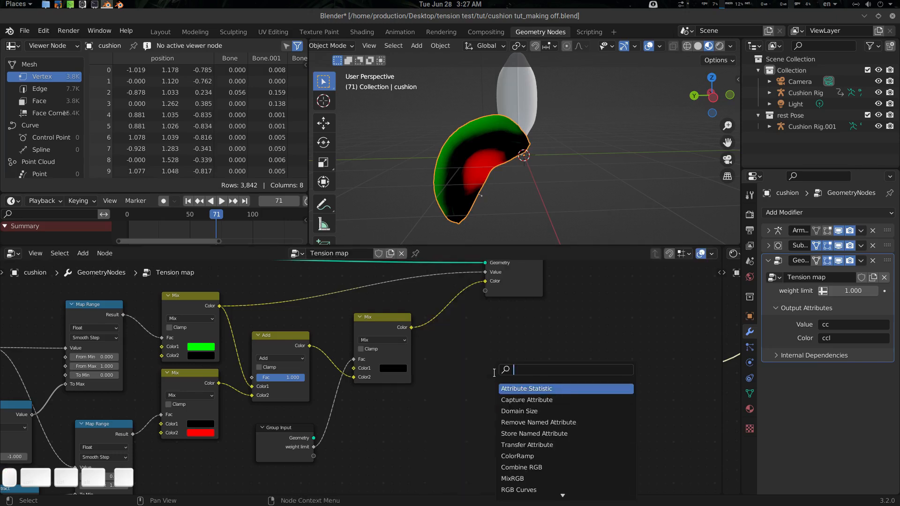
type("pe")
key("Down")
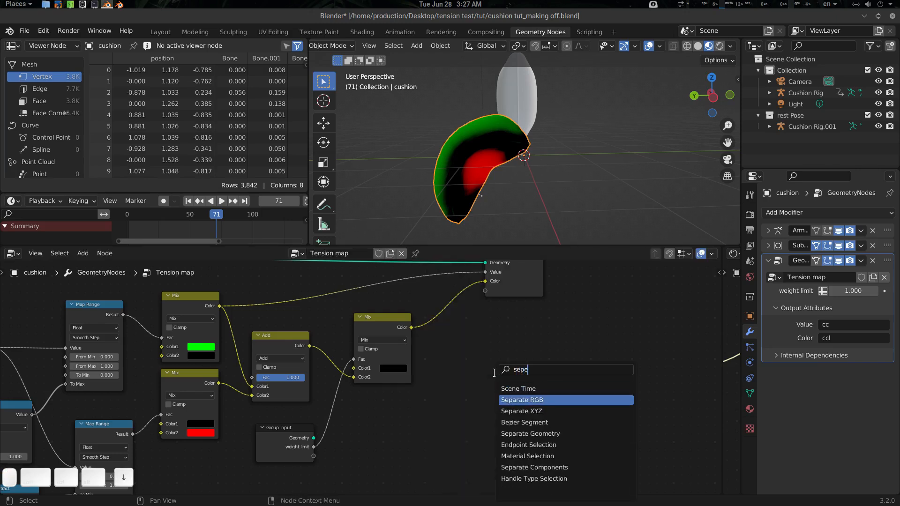
key("Return")
left_click(440, 338)
middle_click_drag(440, 338, 420, 338)
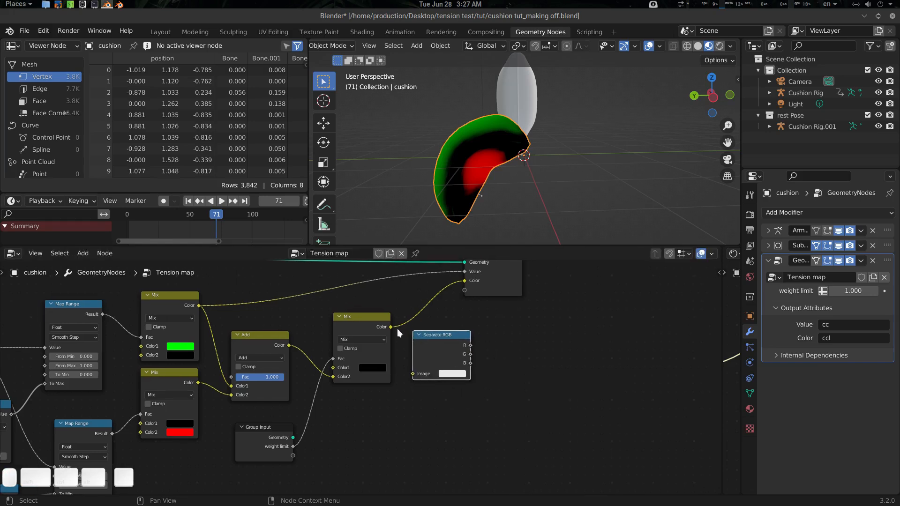
left_click_drag(390, 326, 412, 372)
Connect the Separate RGB node's R and G channels to new Group Output sockets, moving Group Output farther away for room.
middle_click_drag(470, 357, 419, 365)
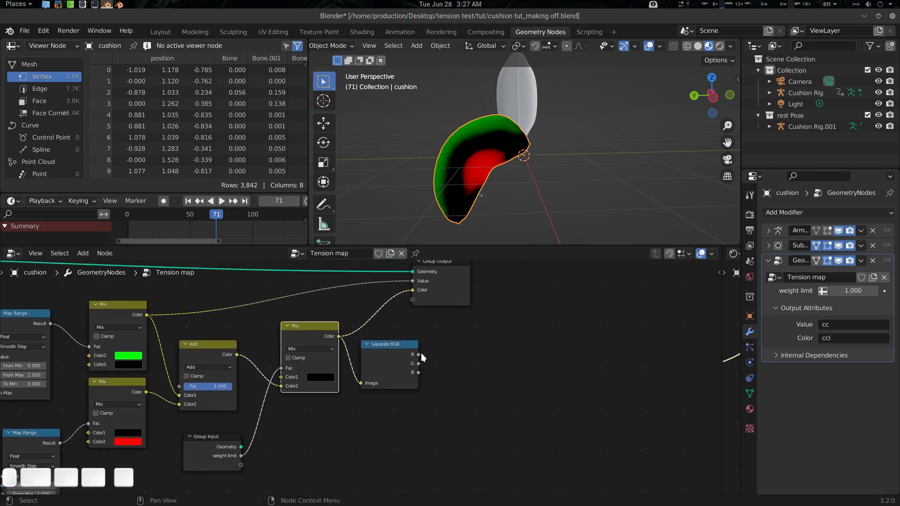
left_click_drag(418, 355, 444, 339)
left_click_drag(414, 302, 413, 300)
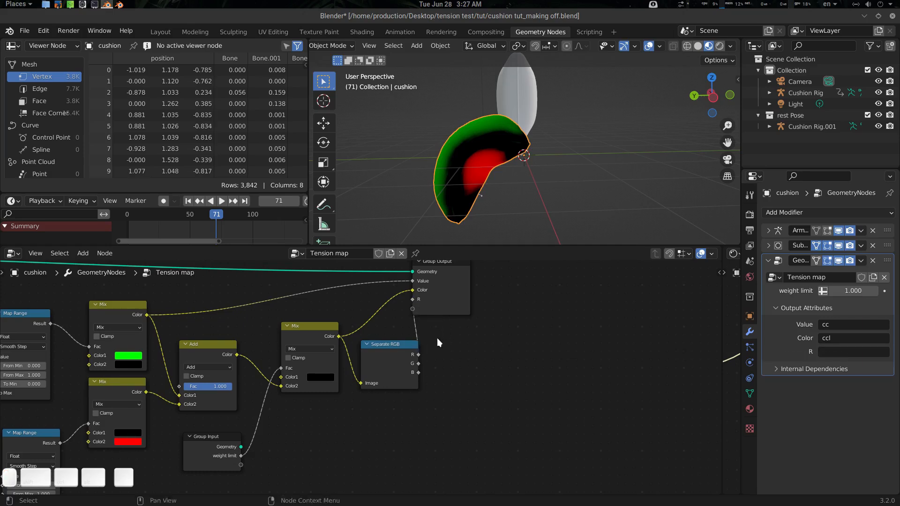
left_click_drag(407, 358, 401, 358)
left_click_drag(451, 303, 500, 316)
middle_click_drag(462, 355, 458, 353)
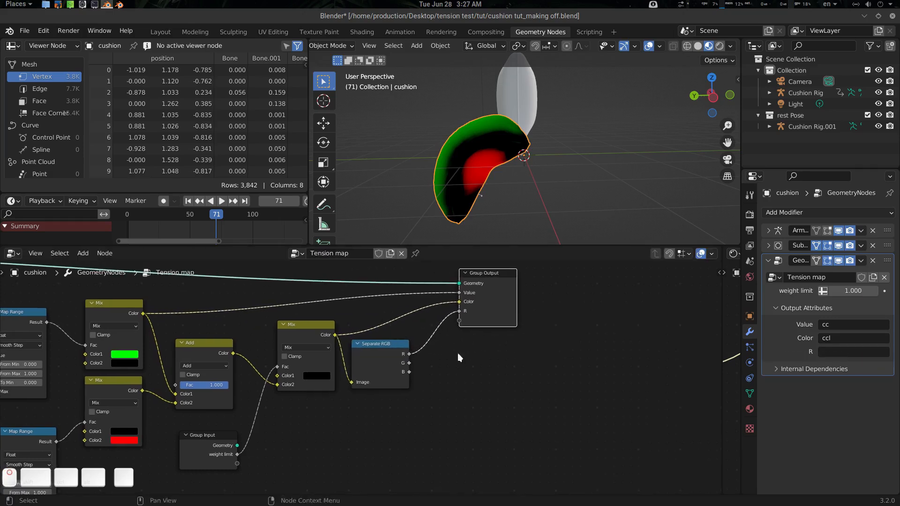
left_click_drag(411, 361, 462, 321)
middle_click_drag(491, 352, 464, 355)
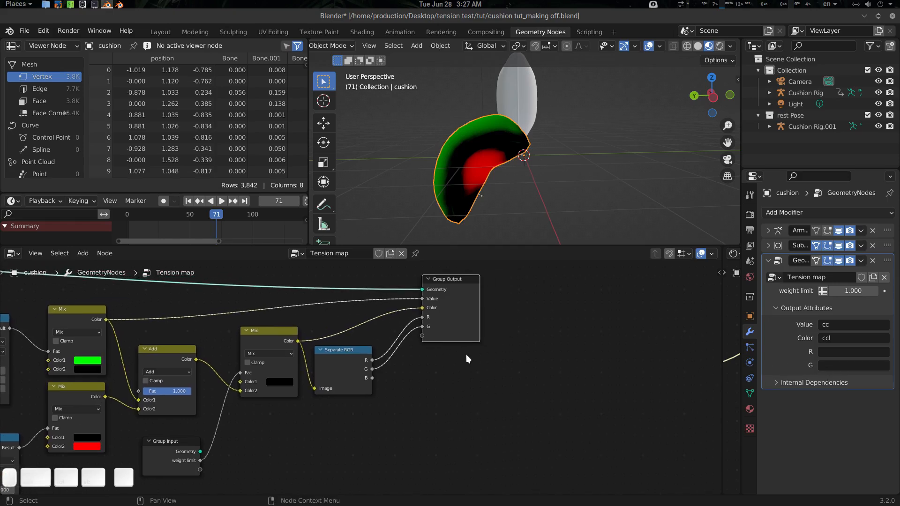
Rename the node group's R output to Compress Map.
key("n")
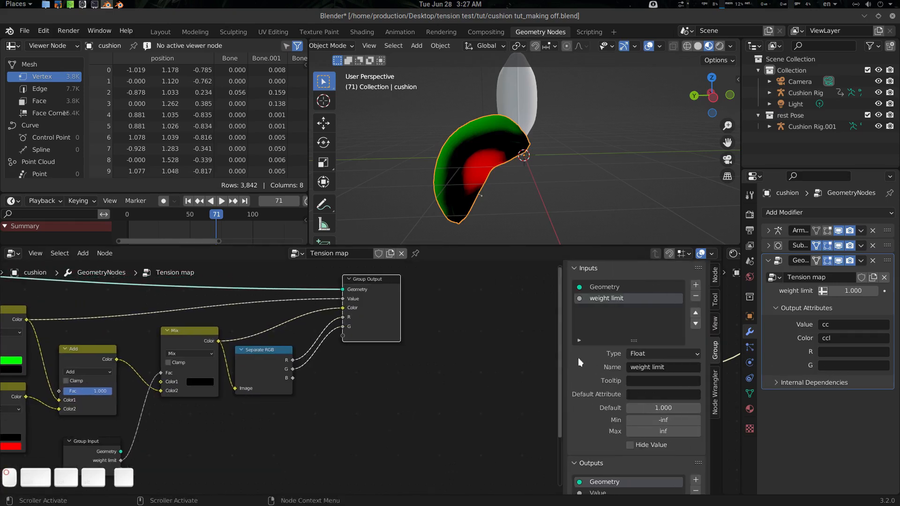
scroll(578, 358, "down", 5)
left_click(594, 404)
scroll(609, 397, "down", 3)
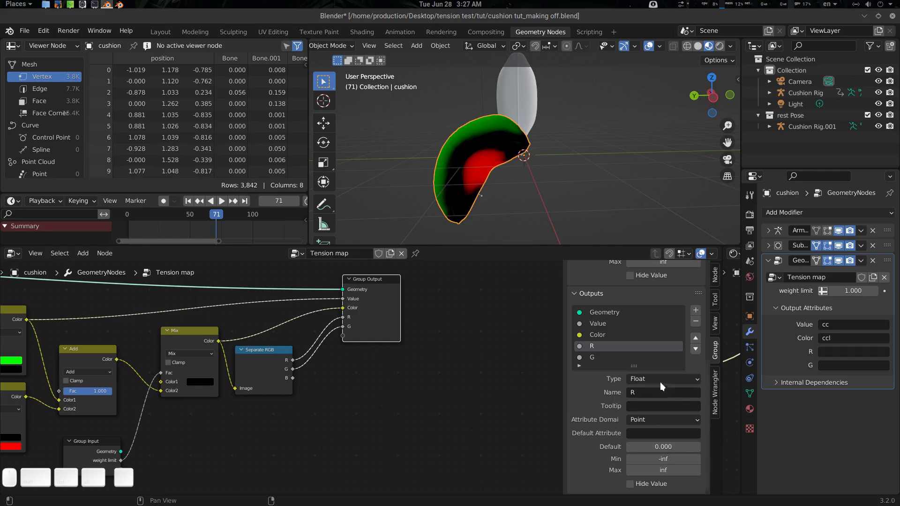
left_click(650, 393)
type("Com")
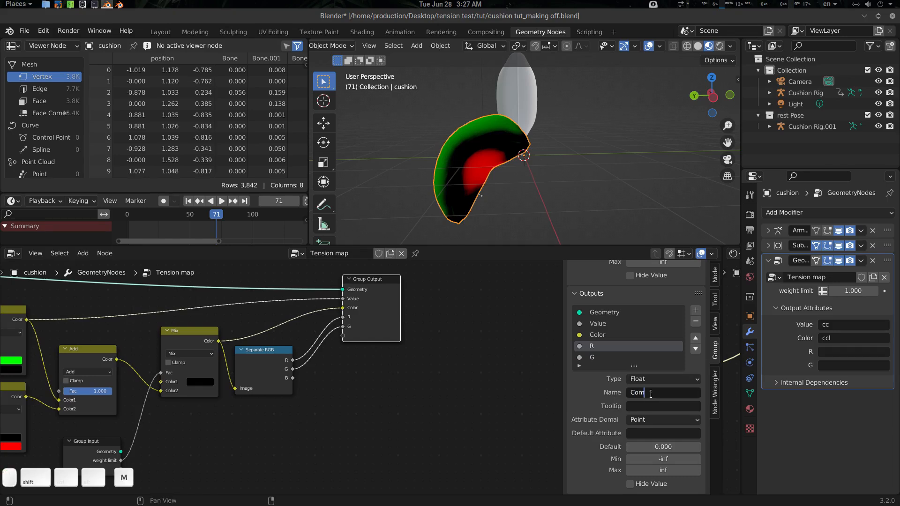
type("press Map")
key("Return")
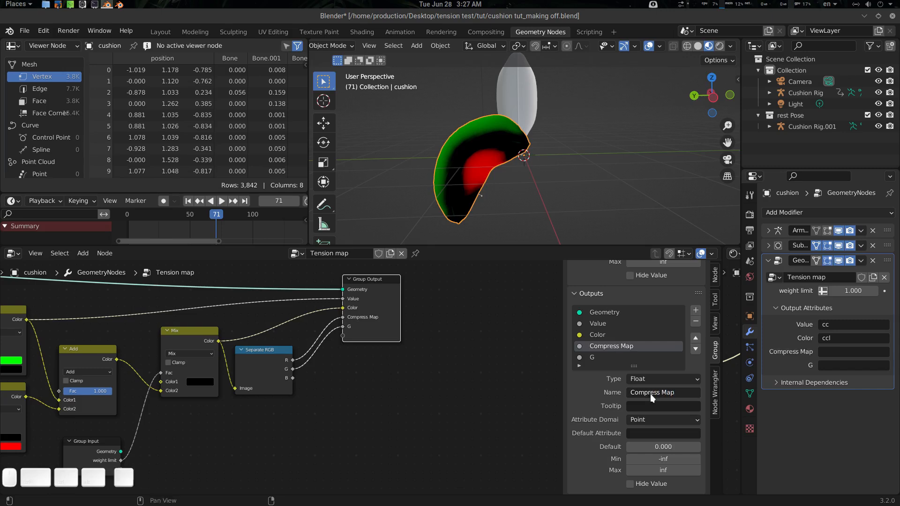
Rename the node group's G output to Stretch Map.
left_click(597, 357)
left_click(655, 393)
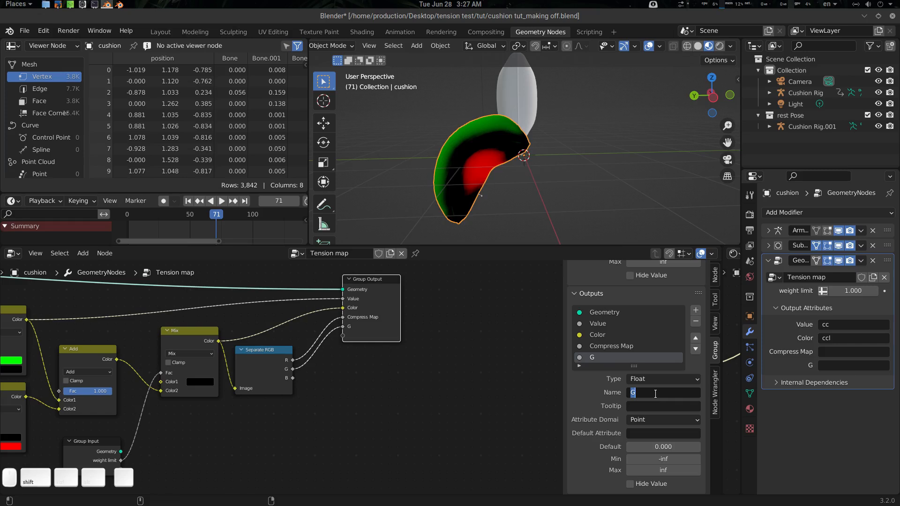
type("Stretch Map")
key("Return")
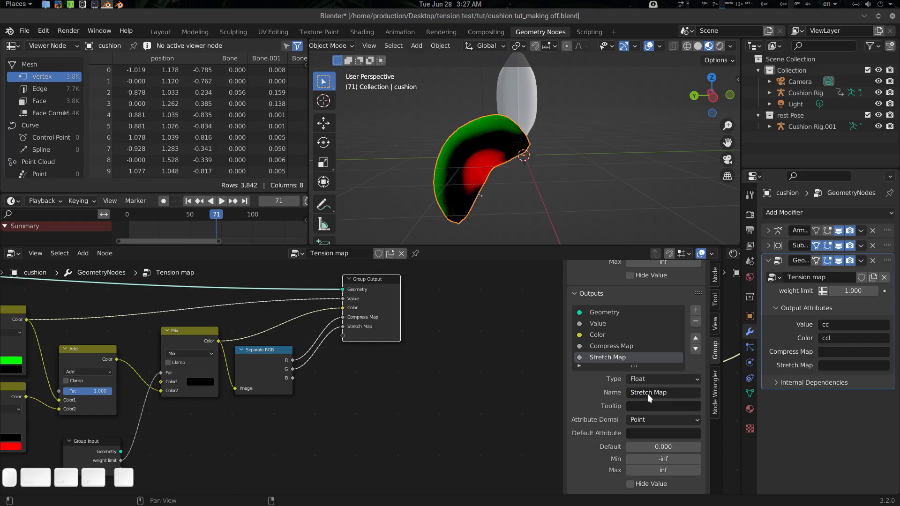
Remove the Value output from the node group's outputs.
left_click(603, 335)
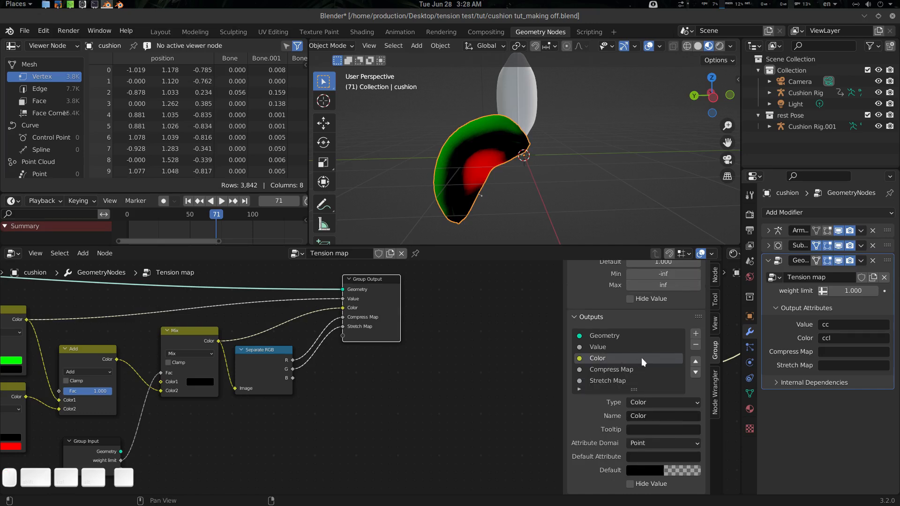
left_click(603, 347)
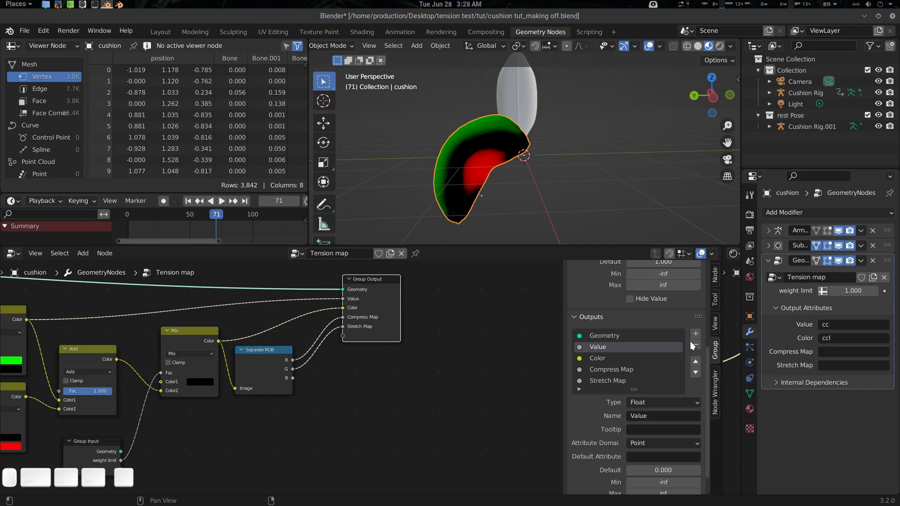
left_click(696, 345)
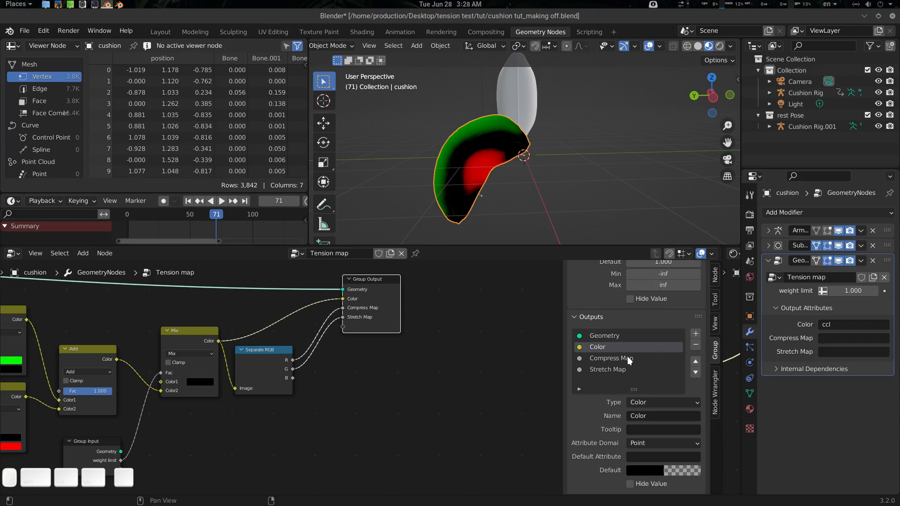
Rename the node group's Color output to Tension Map.
left_click(647, 414)
type("Tension Map")
key("Return")
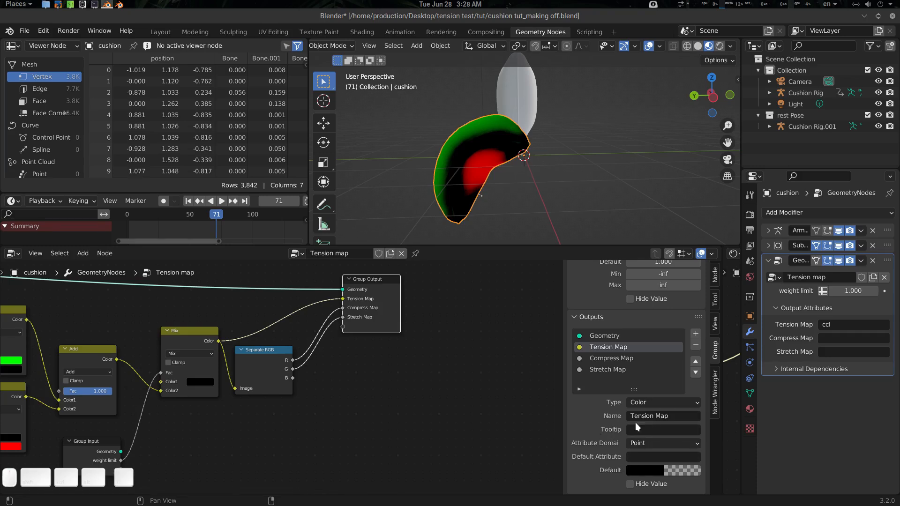
Insert a reroute on the outgoing links of the 3.050 Value node, then delete that Value node.
scroll(427, 378, "down", 2)
middle_click_drag(416, 370, 468, 361)
middle_click_drag(367, 368, 385, 368)
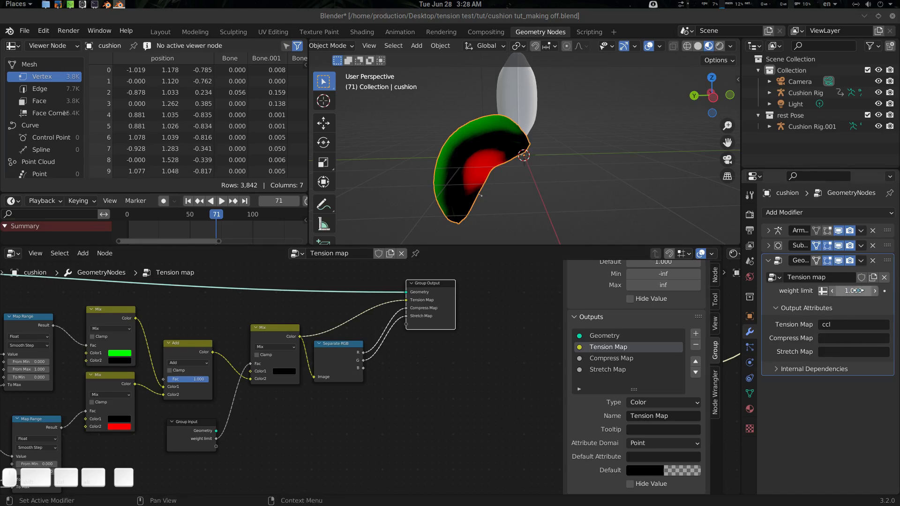
middle_click_drag(410, 380, 563, 339)
scroll(440, 377, "up", 5)
middle_click_drag(447, 377, 412, 378)
scroll(283, 377, "down", 6)
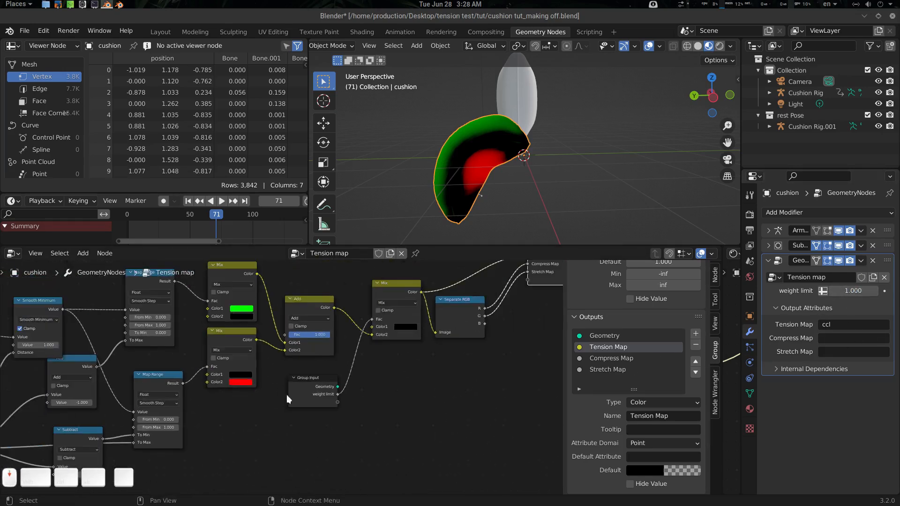
middle_click_drag(139, 408, 319, 383)
scroll(319, 384, "down", 4)
middle_click_drag(258, 371, 419, 317)
scroll(349, 357, "up", 8)
middle_click_drag(313, 380, 323, 373)
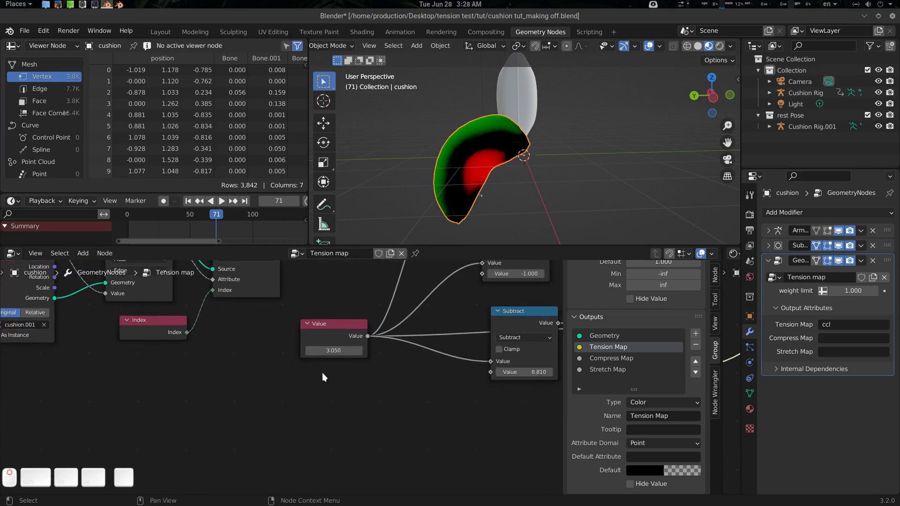
left_click_drag(339, 329, 313, 337)
mouse_move(360, 302)
right_mouse_down("shift")
mouse_move(380, 342)
mouse_move(388, 401)
right_mouse_up("shift")
middle_click_drag(350, 351, 377, 356)
left_click_drag(352, 346, 299, 378)
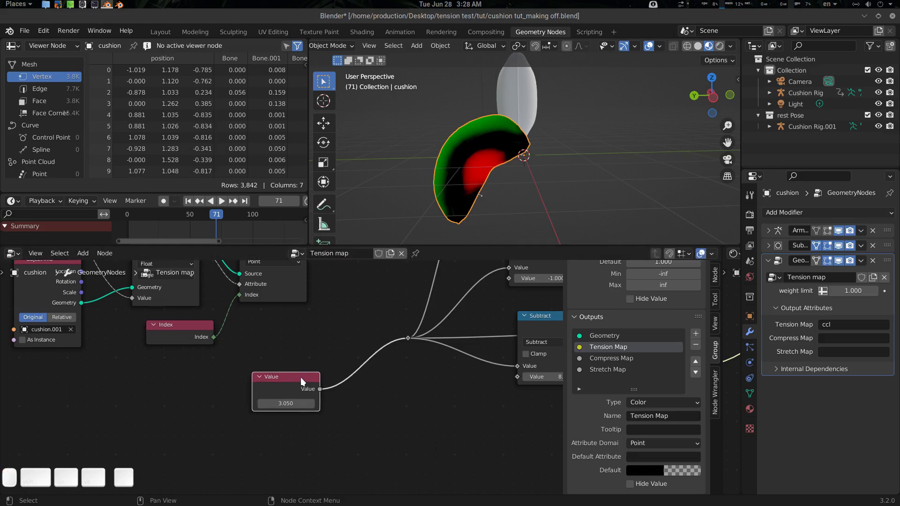
key("Delete")
Add a Group Input node in front of the reroute, where the Value node was.
middle_click_drag(428, 357, 405, 374)
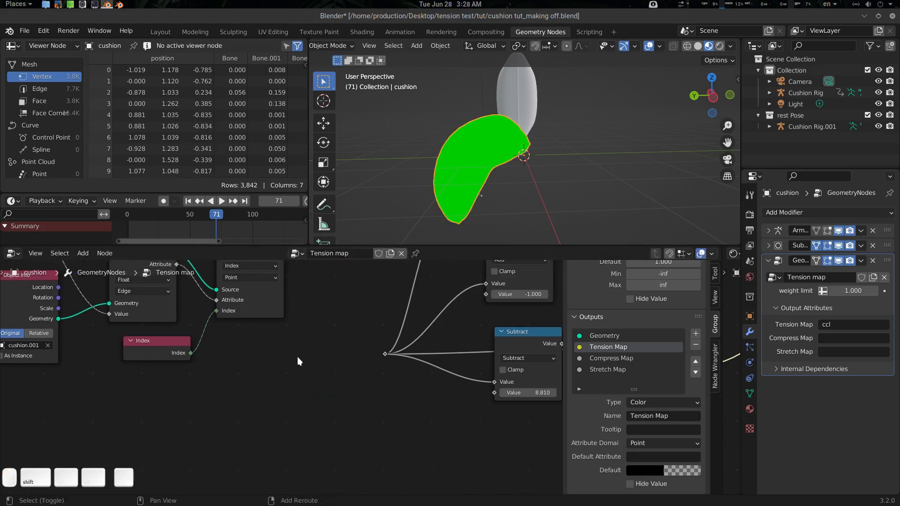
key("shift+a")
type("s")
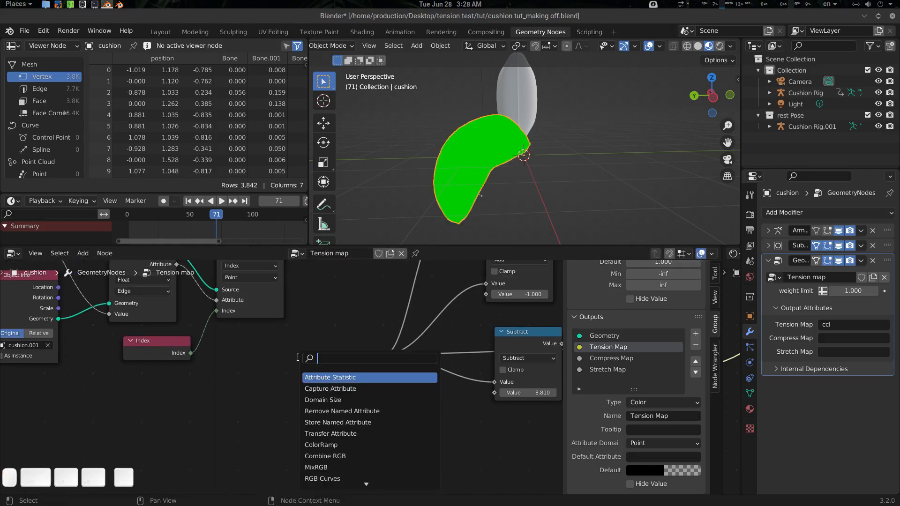
type("input")
key("Return")
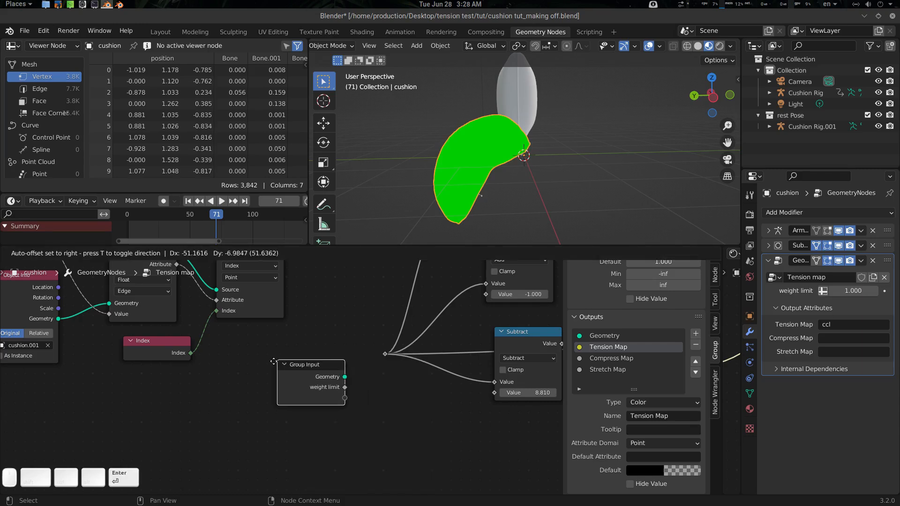
left_click(274, 351)
middle_click_drag(339, 372, 297, 378)
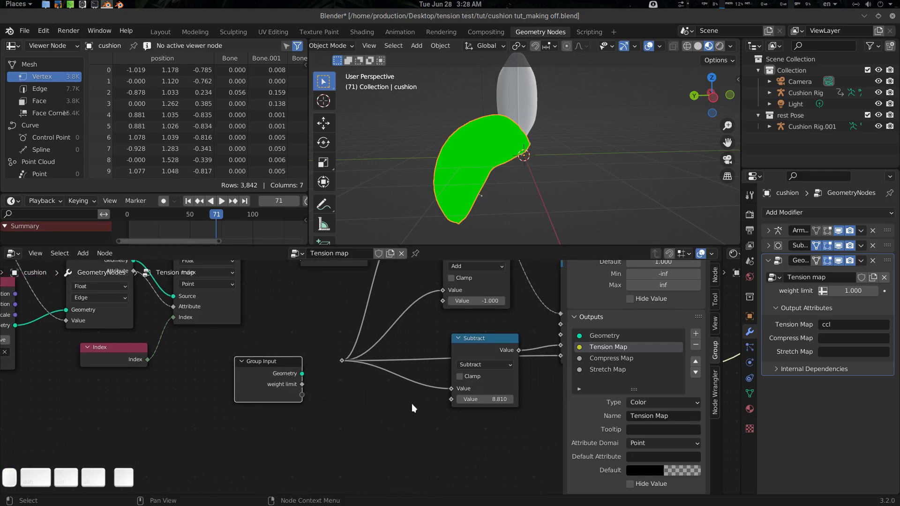
Add a float input named Falloff to the node group and place it above weight limit in the order.
scroll(640, 328, "up", 8)
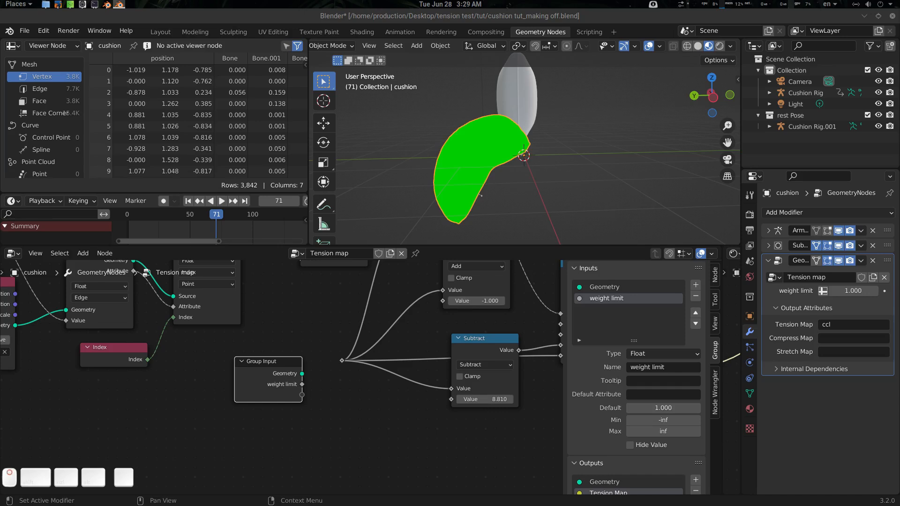
left_click(696, 285)
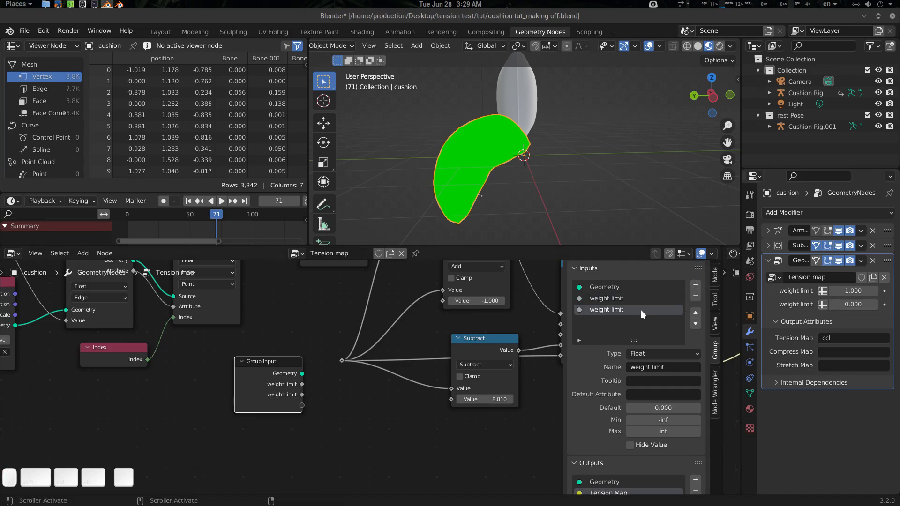
double_click(623, 310)
type("Fa")
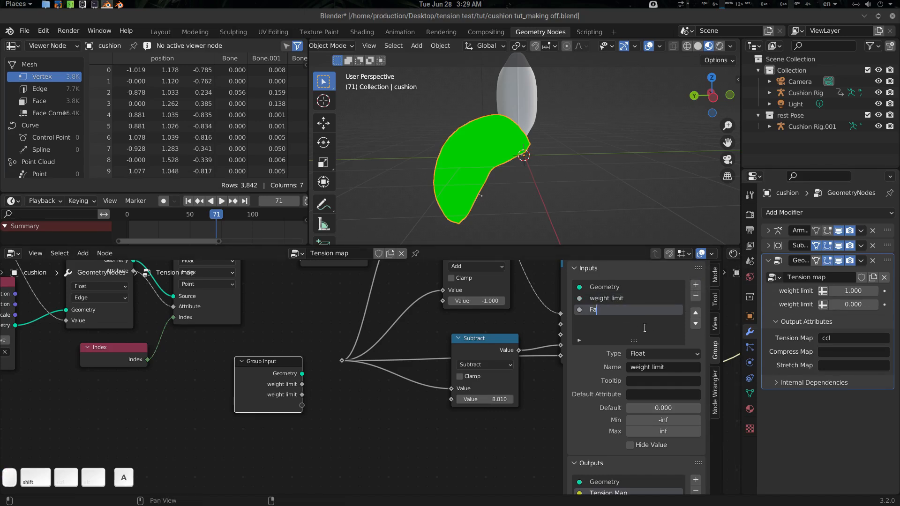
type("llo")
key("BackSpace")
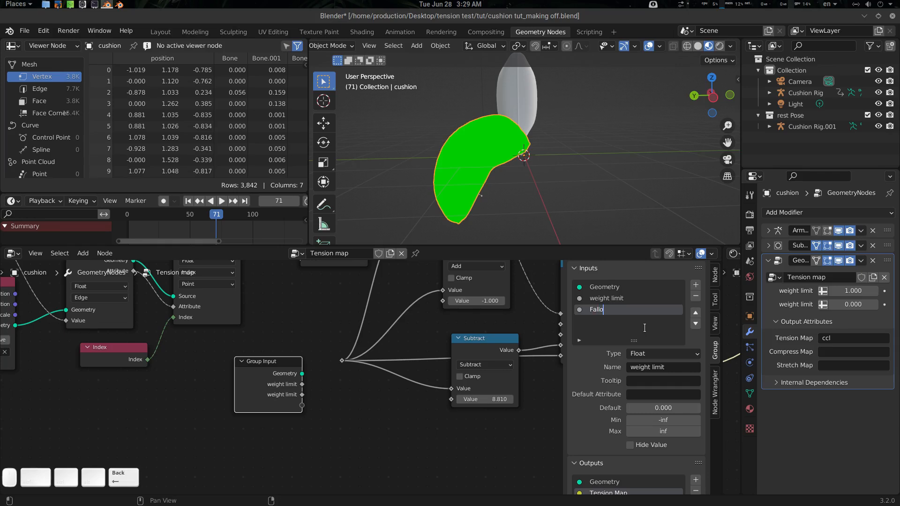
type("off")
key("Return")
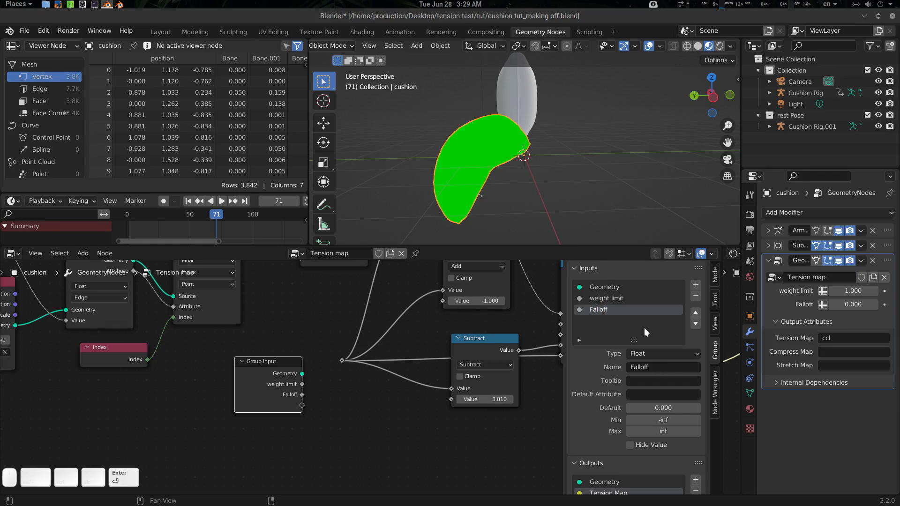
left_click(695, 313)
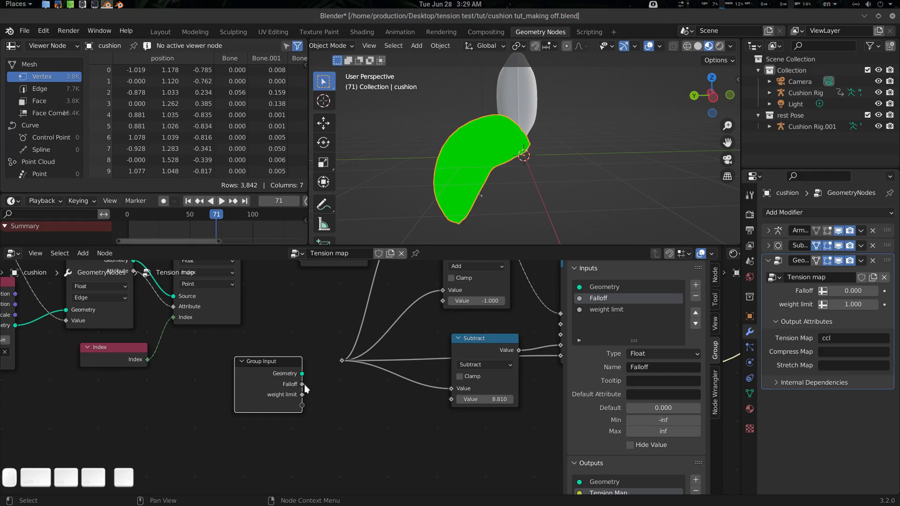
Connect the Group Input's Falloff socket to the reroute and set the Falloff input's default to 4.
left_click_drag(304, 385, 342, 360)
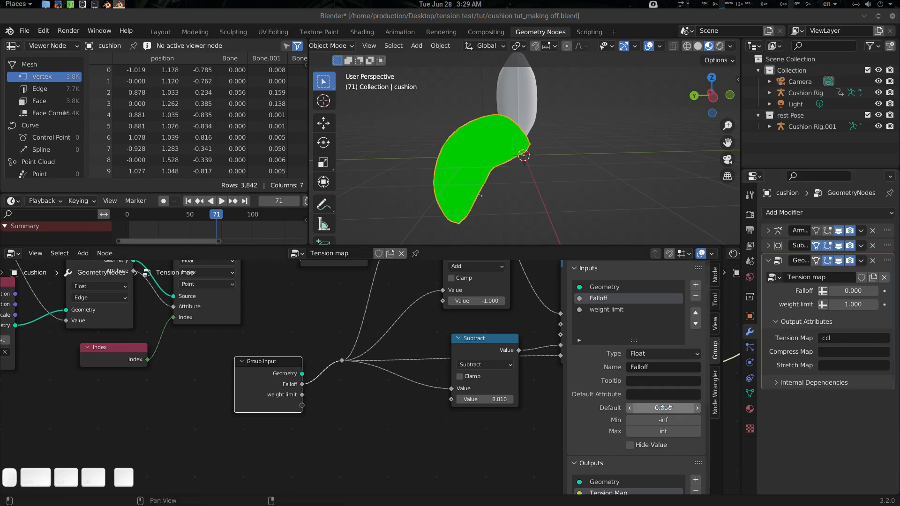
mouse_move(665, 408)
left_mouse_down()
mouse_move(676, 408)
mouse_move(667, 408)
left_mouse_up()
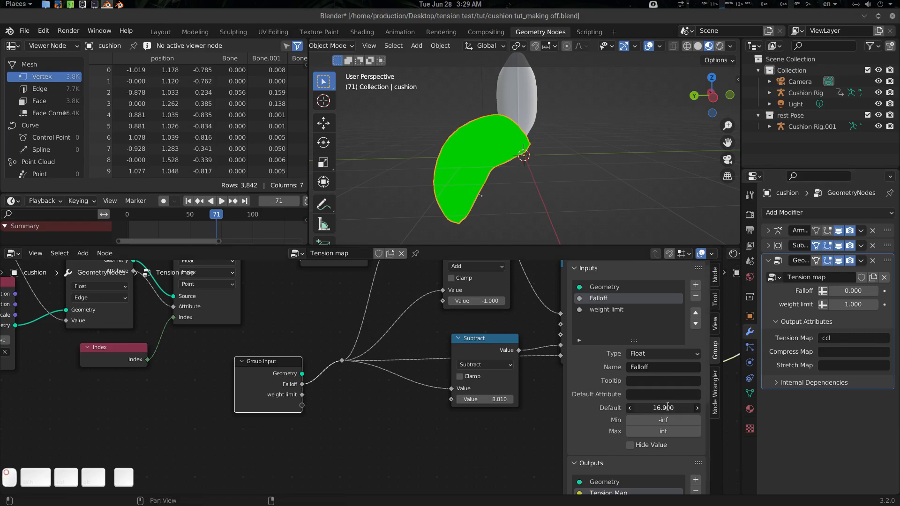
left_click(667, 407)
type("4")
key("Return")
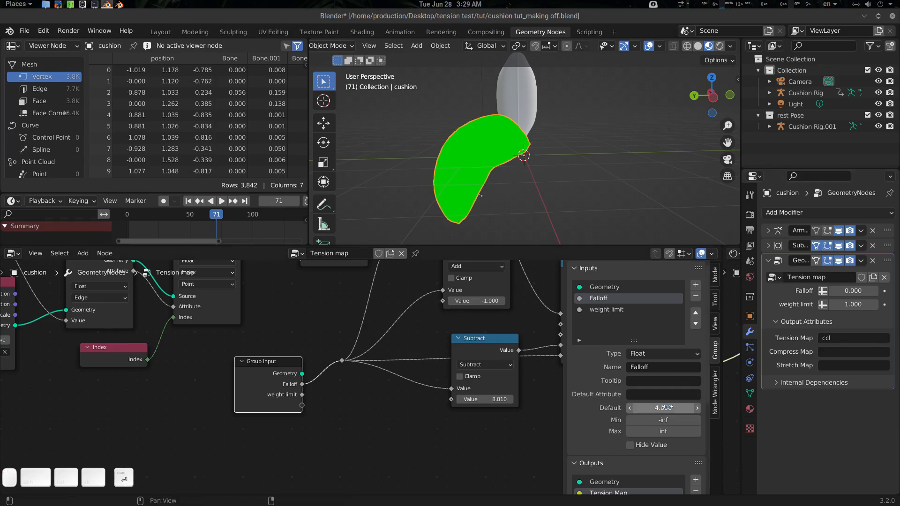
Set Falloff to 4 in the geometry nodes modifier and move the Group Input node slightly away from the reroute.
left_click(865, 291)
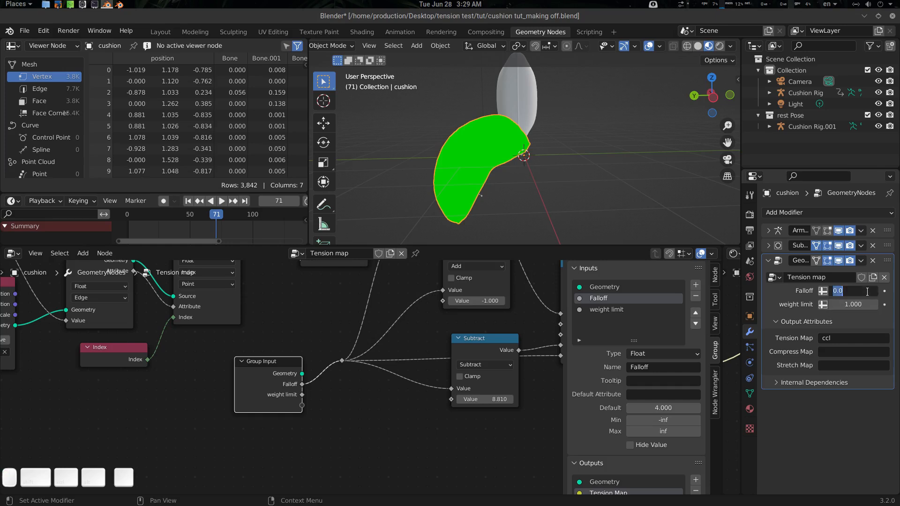
type("4")
key("Return")
middle_click_drag(409, 357, 433, 347)
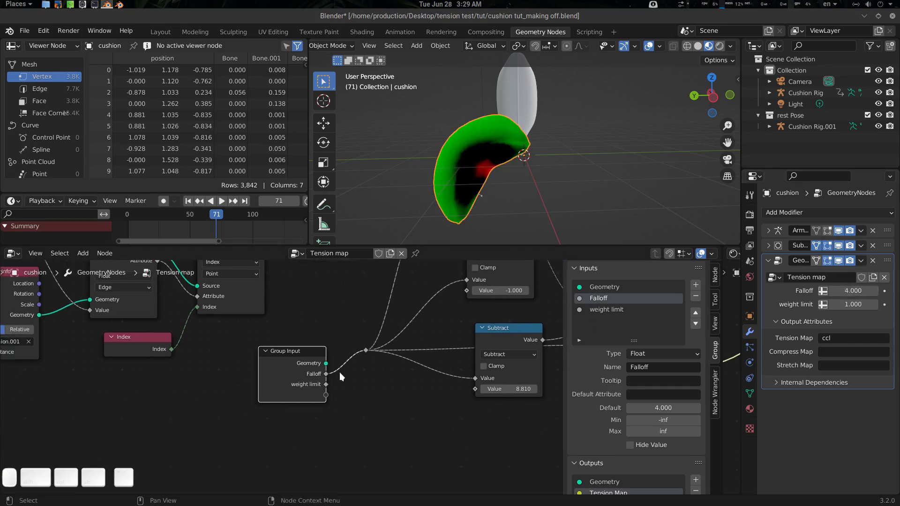
left_click_drag(307, 354, 298, 345)
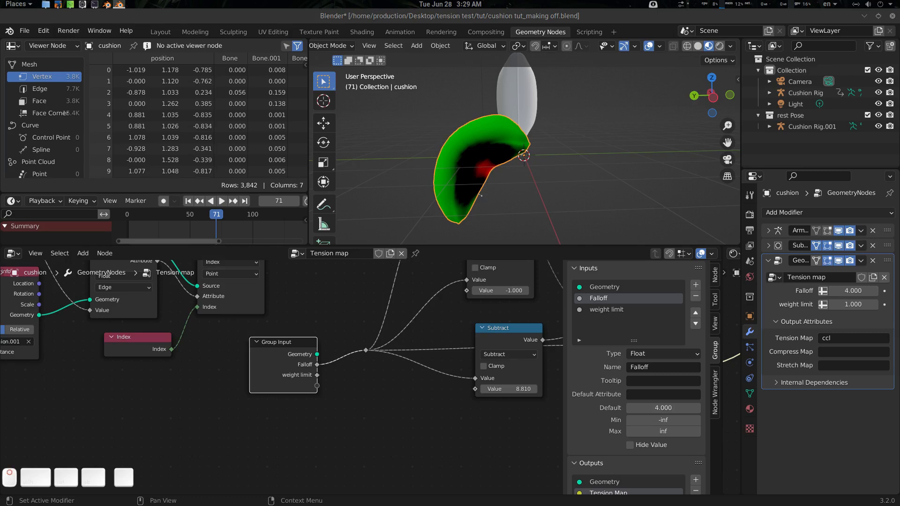
Add a float input named Compress Area after Falloff in the node group's inputs.
middle_click_drag(447, 352, 424, 351)
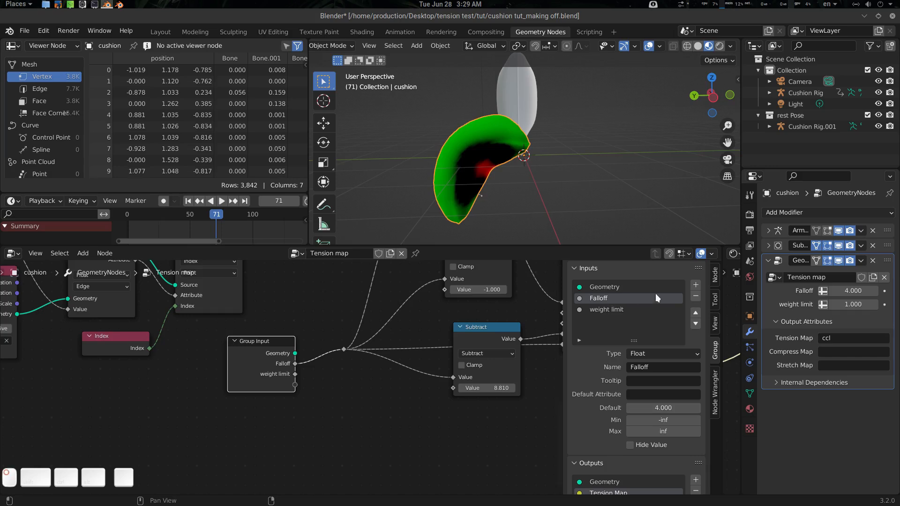
left_click(695, 285)
left_click(660, 354)
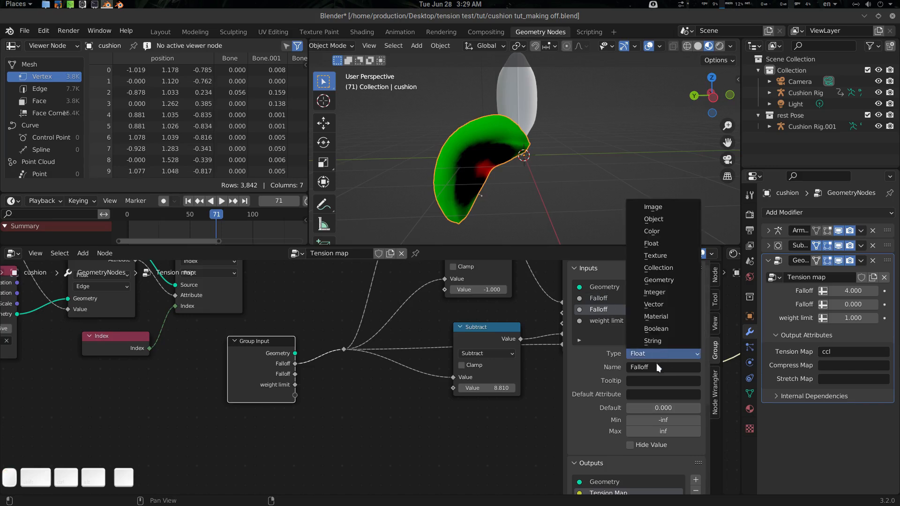
double_click(657, 366)
type("Comp")
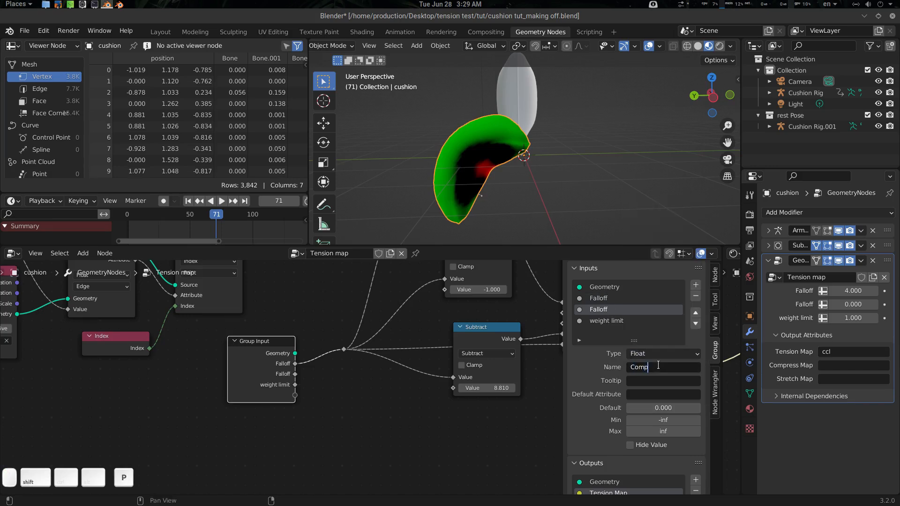
type("ress Area")
key("Return")
Add a float input named Strecth Area after Compress Area in the node group's inputs.
left_click(696, 284)
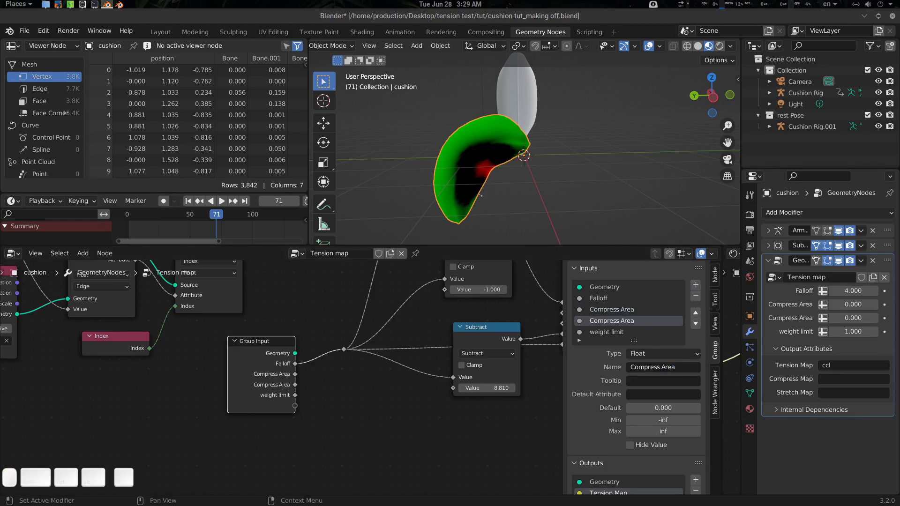
left_click(656, 367)
type("Strec")
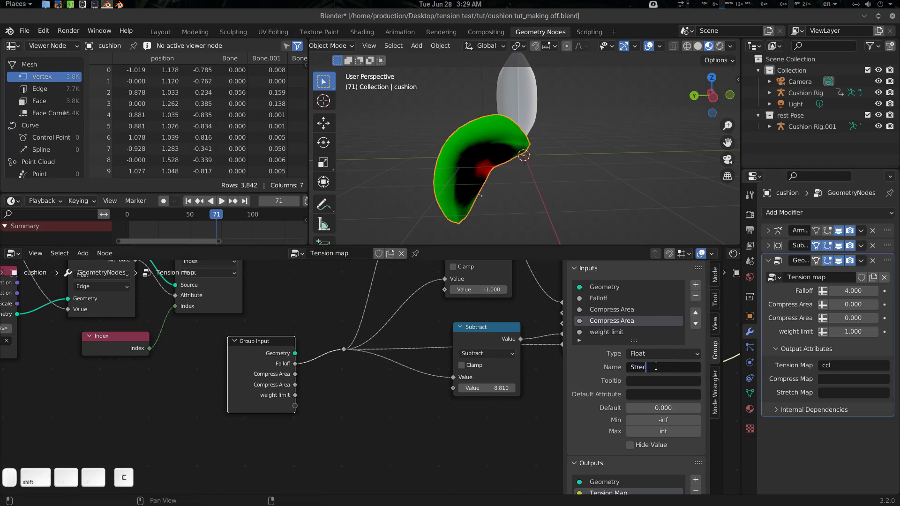
type("th Area")
key("Return")
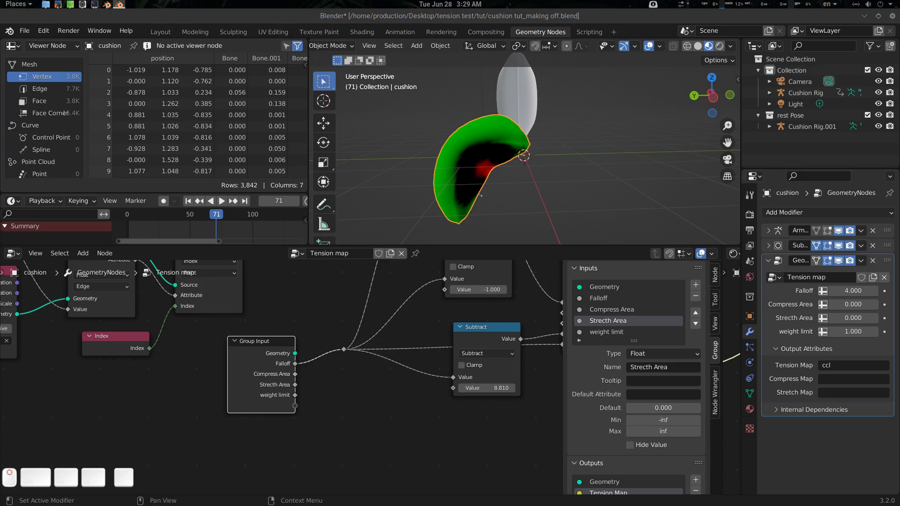
Set the default value of both the Strecth Area and Compress Area inputs to 4.
middle_click_drag(404, 381, 402, 381)
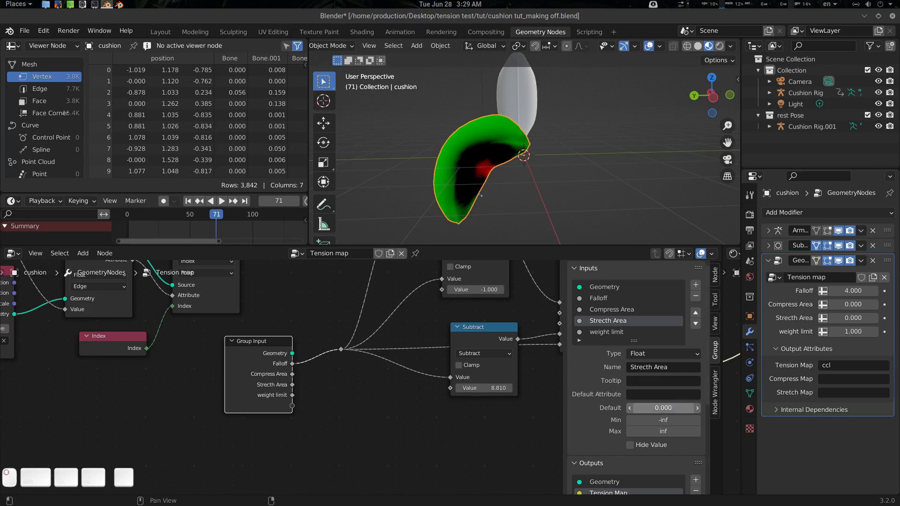
left_click(674, 408)
type("4")
key("Return")
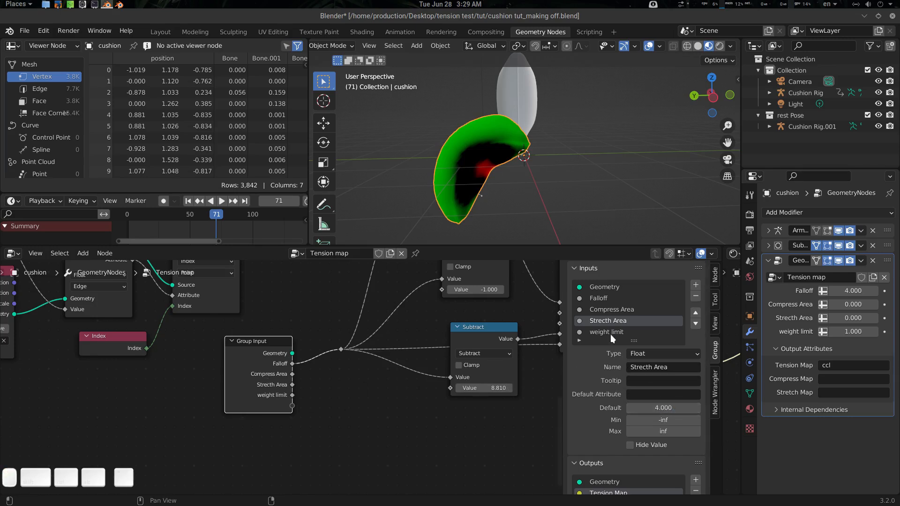
left_click(618, 310)
left_click(668, 404)
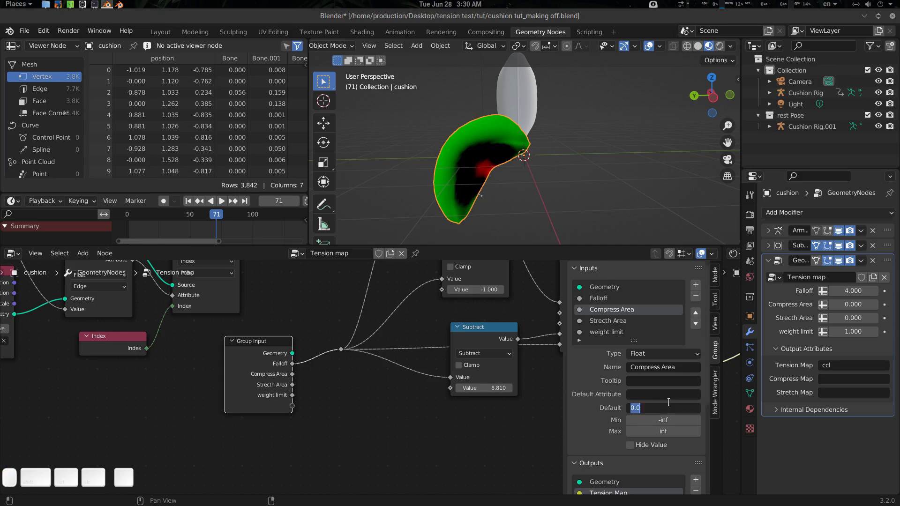
type("4")
key("Return")
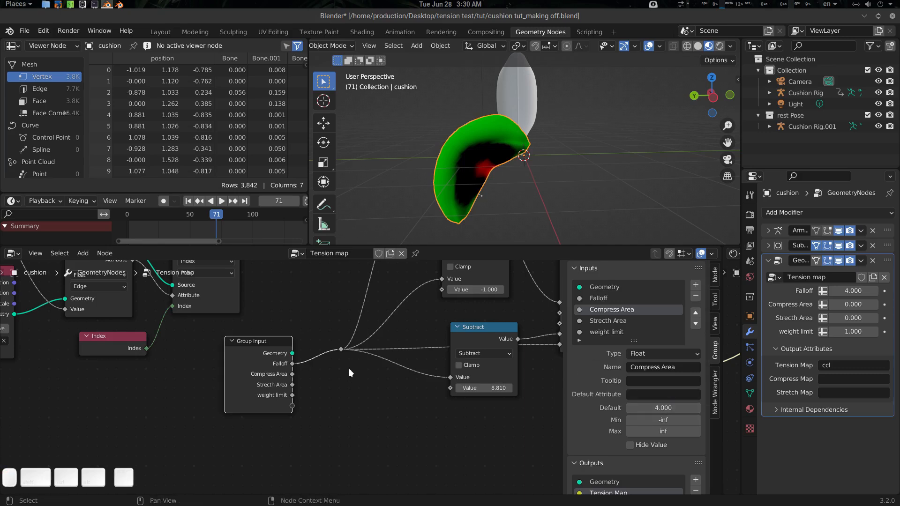
middle_click_drag(347, 368, 324, 367)
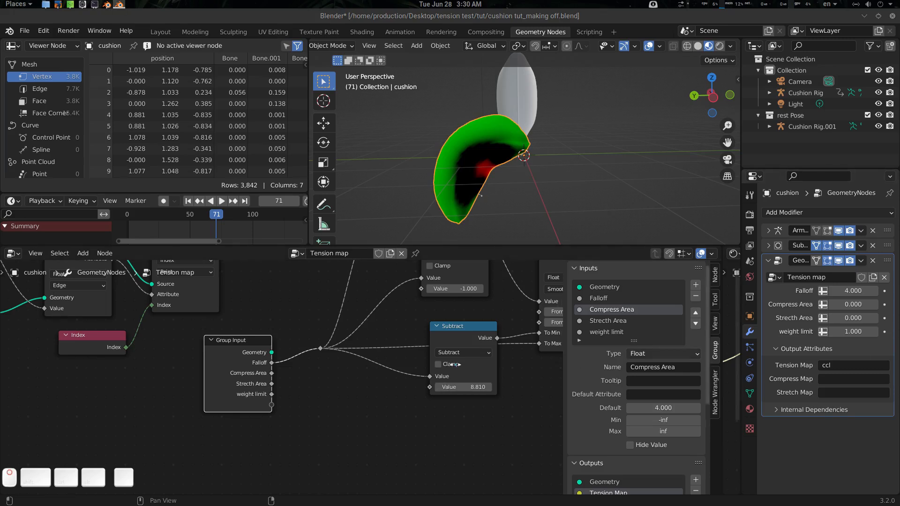
Connect the Group Input's Compress Area to the second value of the Subtract node.
middle_click_drag(451, 364, 425, 365)
left_click_drag(246, 373, 347, 396)
left_click_drag(435, 386, 417, 386)
left_click_drag(246, 372, 404, 386)
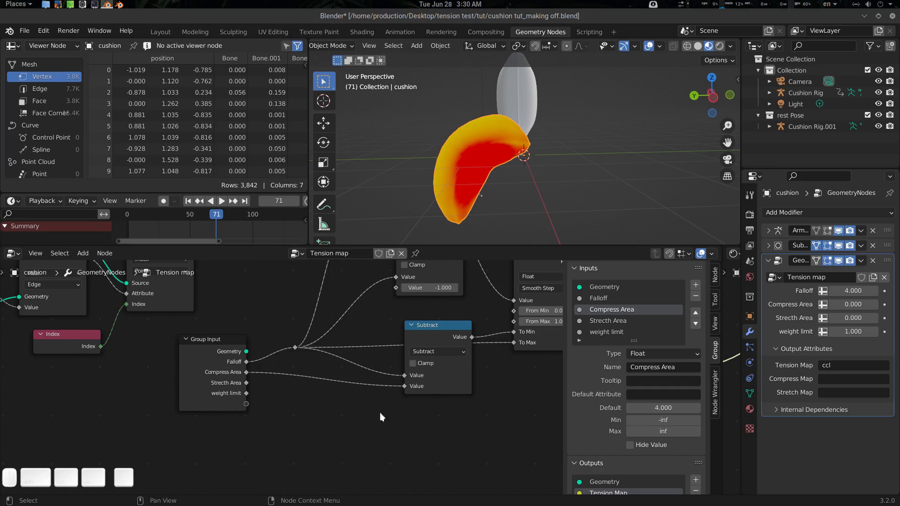
Connect the Group Input's Strecth Area to the second value of the Add node.
middle_click_drag(456, 373, 440, 406)
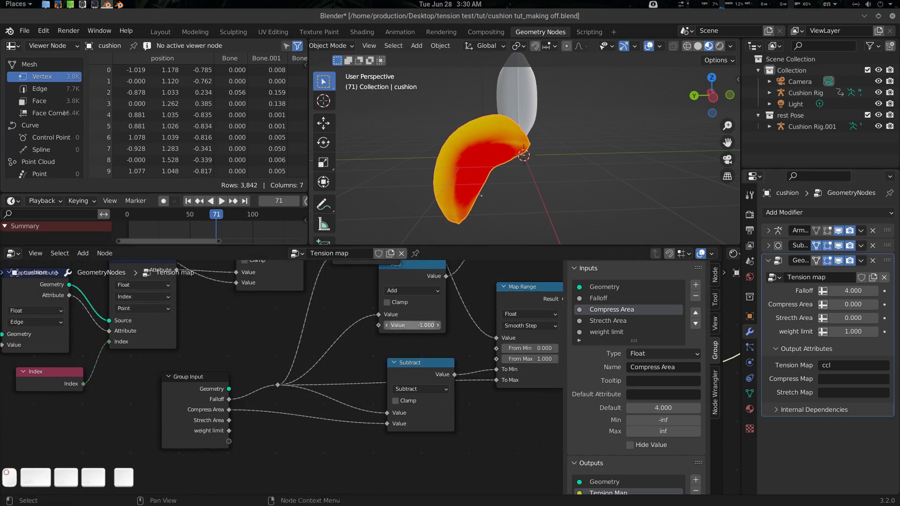
left_click_drag(409, 325, 421, 325)
middle_click_drag(409, 345, 409, 358)
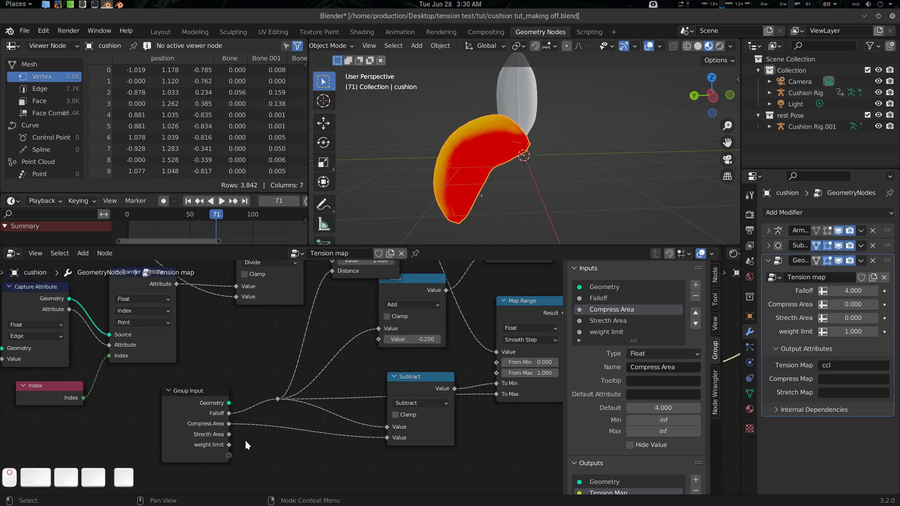
mouse_move(228, 435)
left_mouse_down()
mouse_move(269, 404)
mouse_move(374, 356)
mouse_move(379, 339)
left_mouse_up()
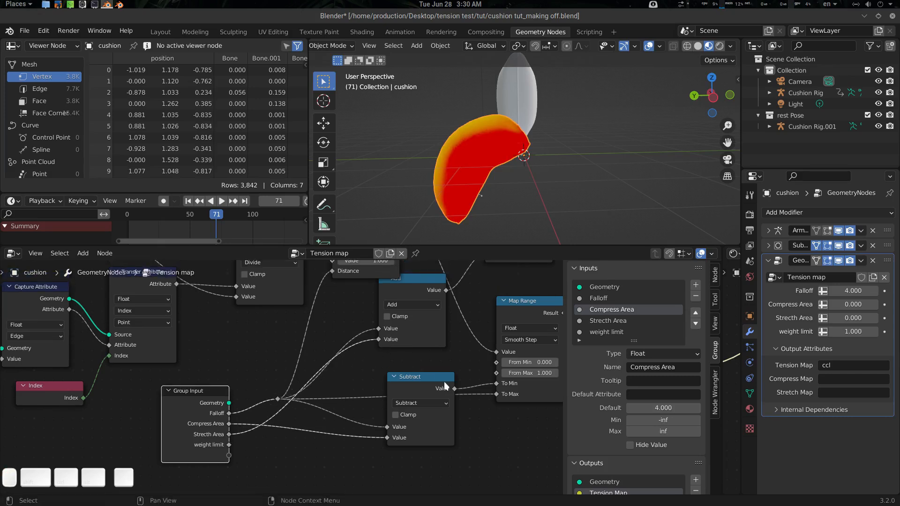
Set both Compress Area and Strecth Area to 4 in the geometry nodes modifier.
left_click(856, 304)
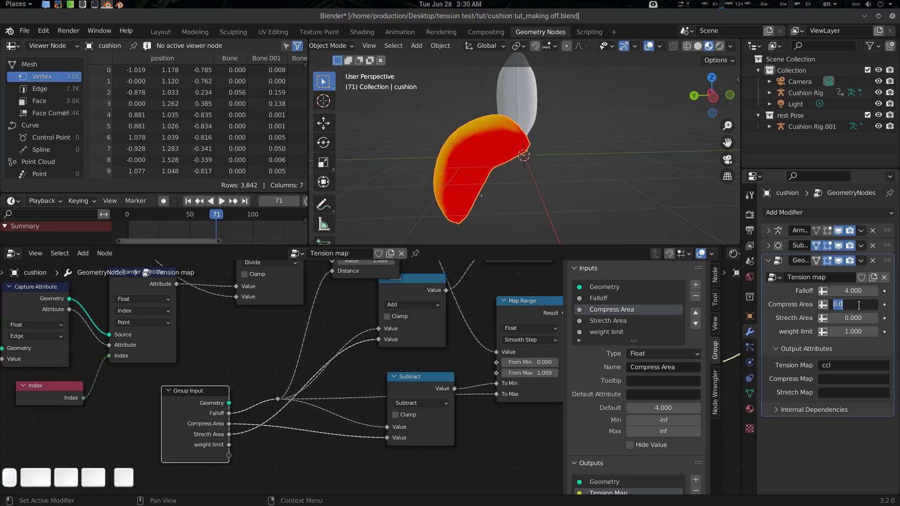
type("4")
key("Return")
left_click(857, 314)
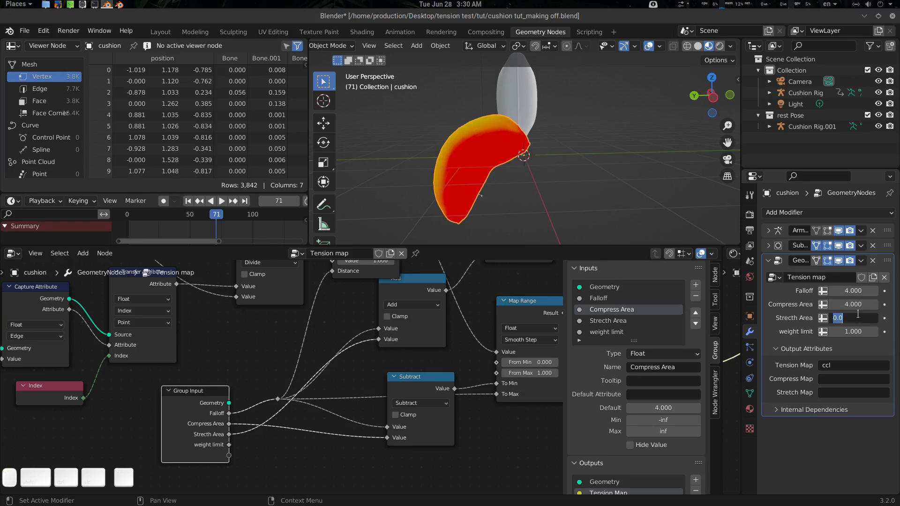
type("4")
key("Return")
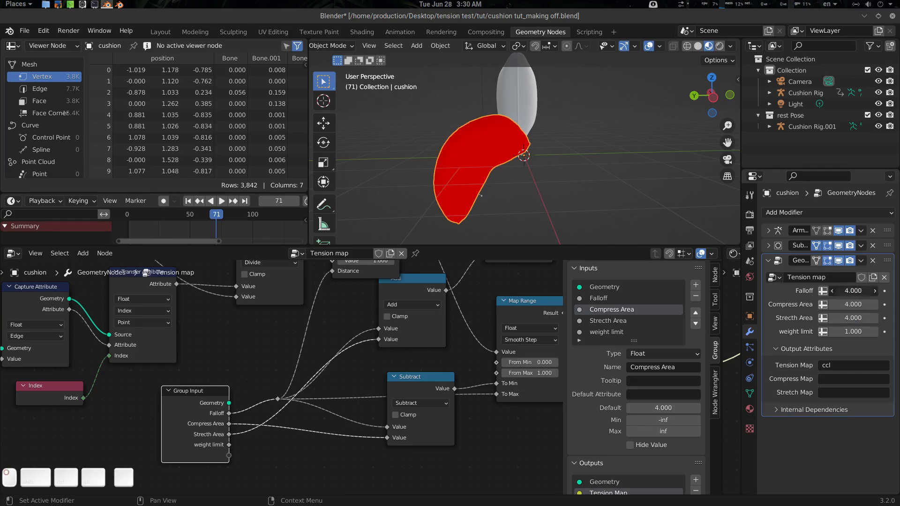
Tune the modifier's Falloff to 4.52 and Strecth Area to 0.4, and set Compress Area to 6.
left_click_drag(852, 290, 825, 318)
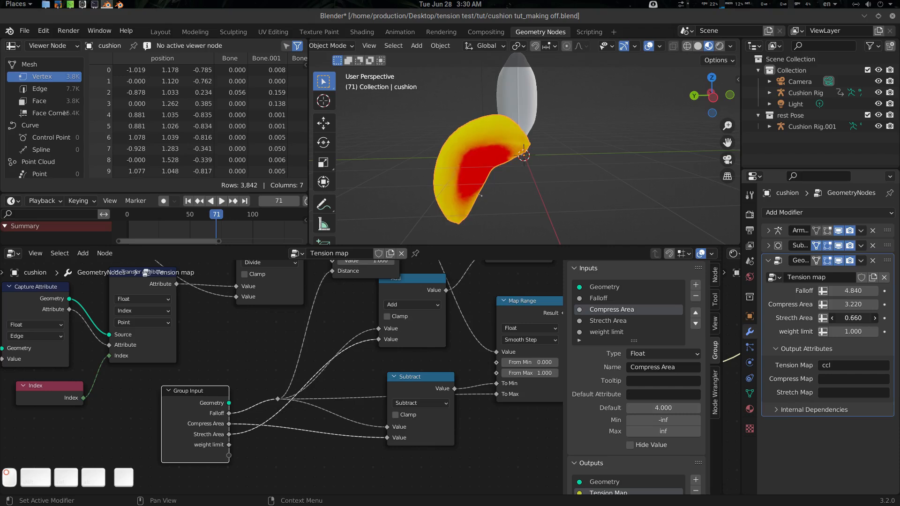
mouse_move(853, 291)
left_mouse_down()
mouse_move(837, 290)
mouse_move(865, 291)
left_mouse_up()
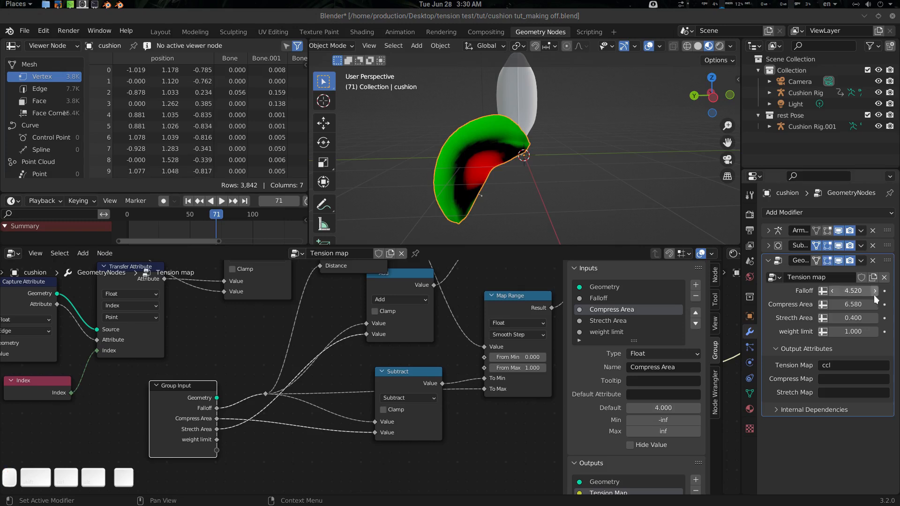
left_click_drag(850, 304, 848, 304)
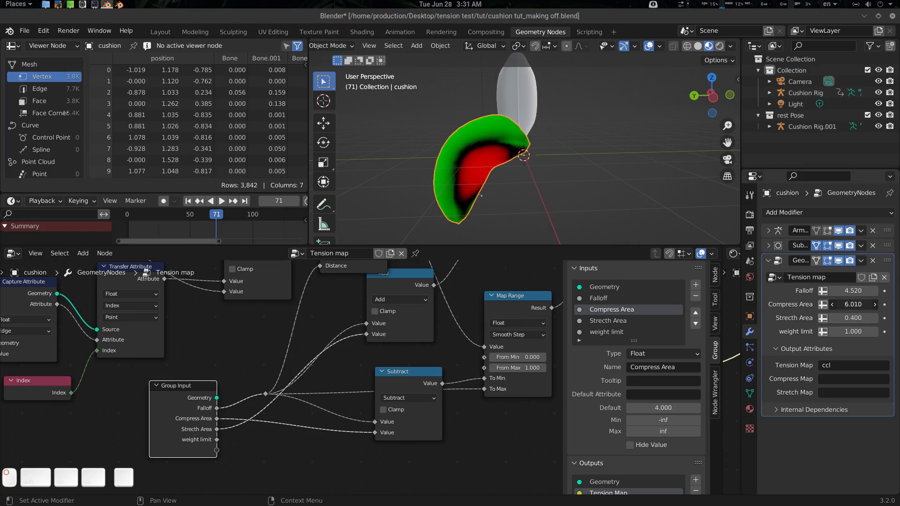
left_click(855, 306)
type("6")
key("Return")
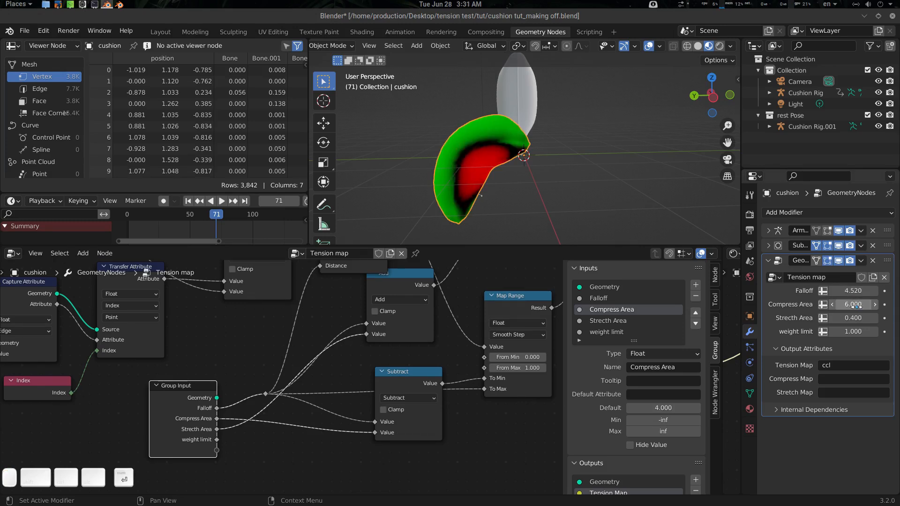
Raise the modifier's Strecth Area to 4.
left_click_drag(855, 318, 880, 318)
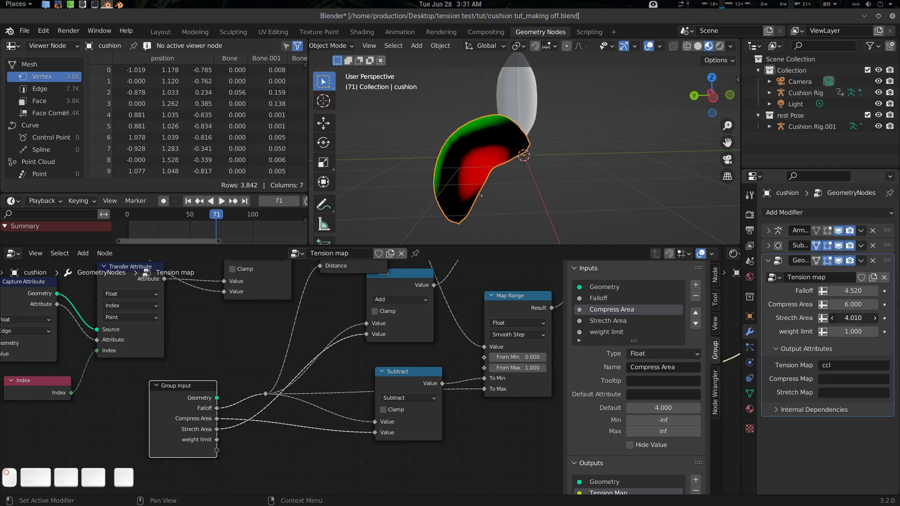
left_click(857, 320)
type("4")
key("Return")
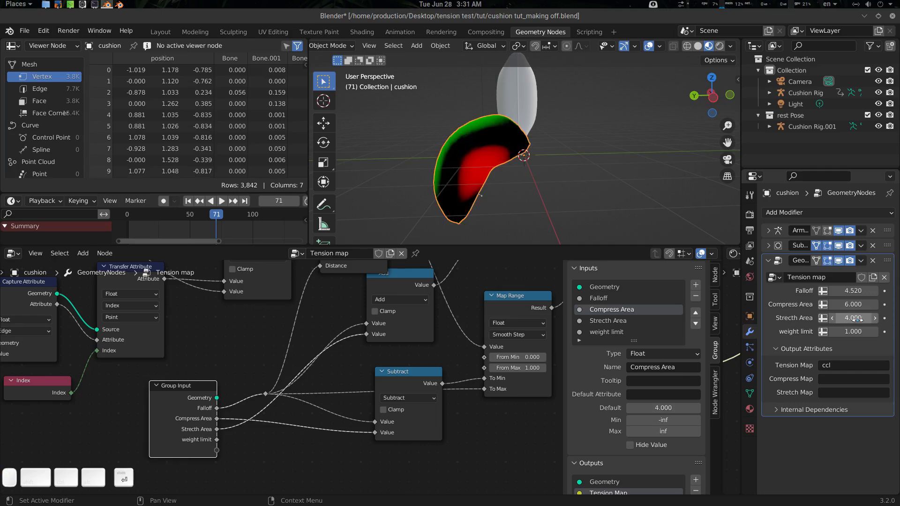
Try Falloff values of 5 and 4 in the modifier and settle on 4.5.
left_click(860, 292)
type("5")
key("Return")
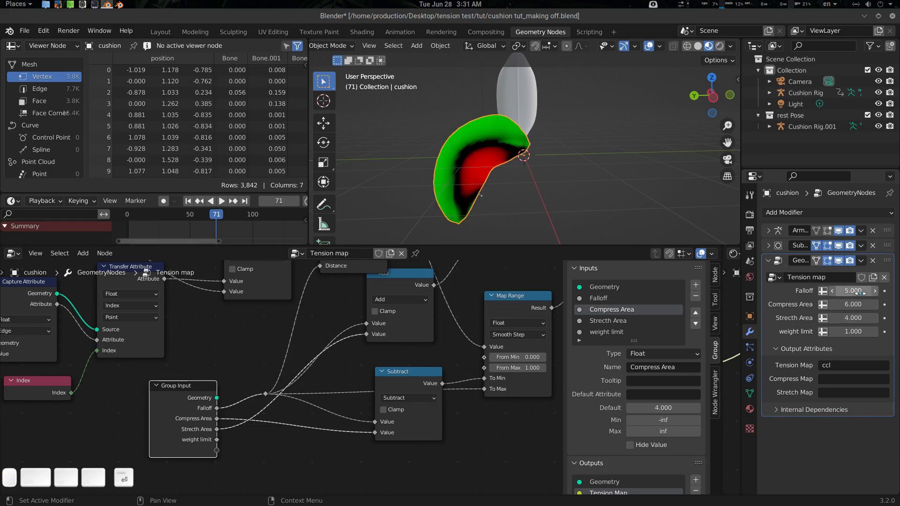
left_click(856, 291)
type("4")
key("Return")
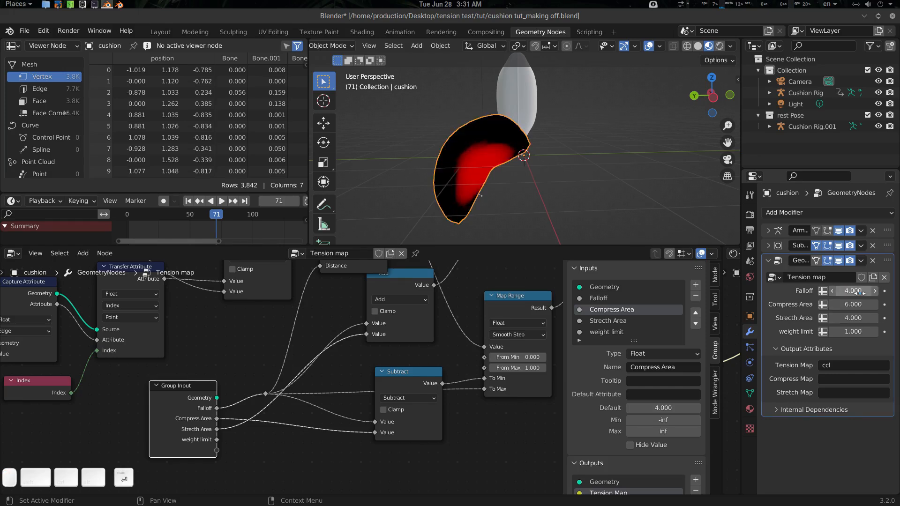
left_click_drag(853, 291, 872, 291)
left_click(855, 289)
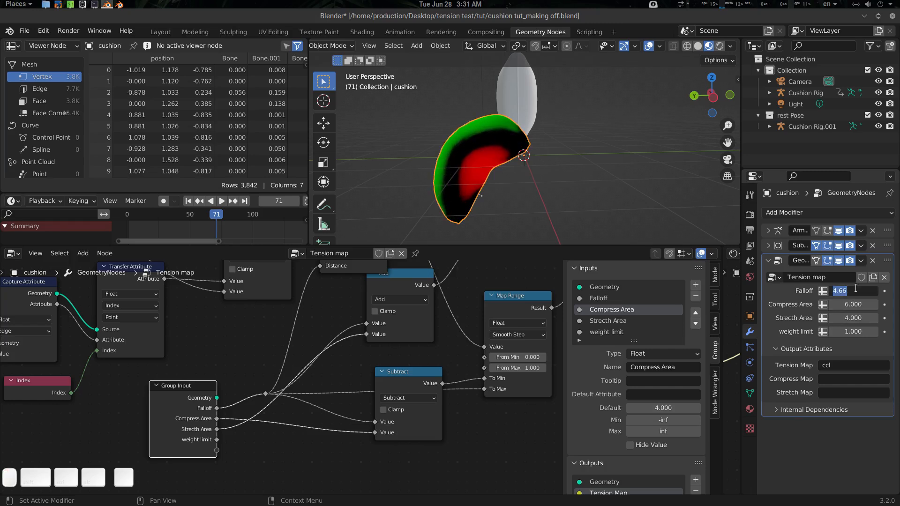
type("4")
key("Return")
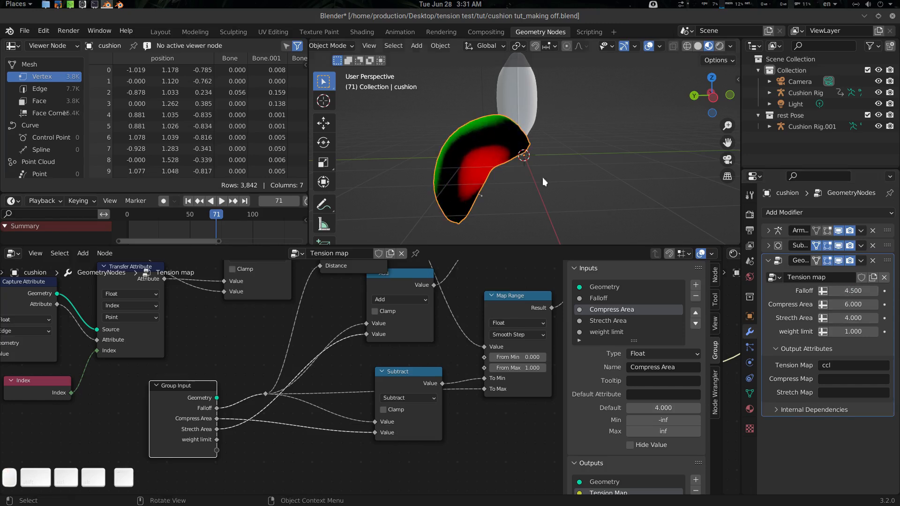
middle_click_drag(542, 177, 561, 178)
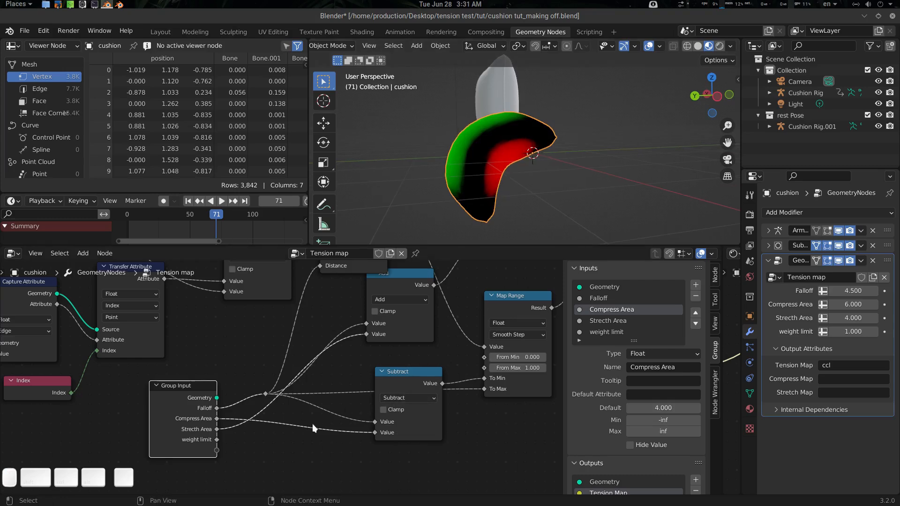
Move the math node with the Distance input upward, clear of the Add node below it.
middle_click_drag(373, 421, 289, 412)
scroll(407, 385, "down", 4)
scroll(300, 358, "up", 4)
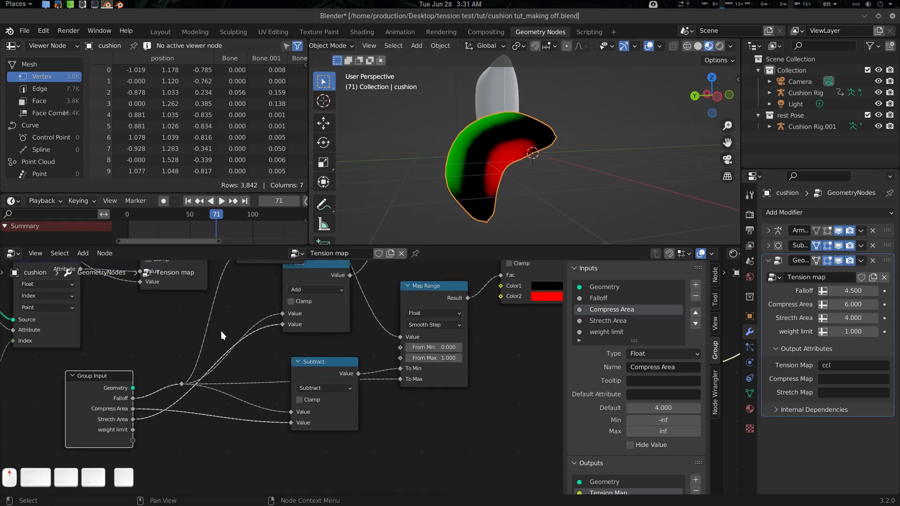
scroll(253, 378, "down", 8)
middle_click_drag(261, 358, 300, 433)
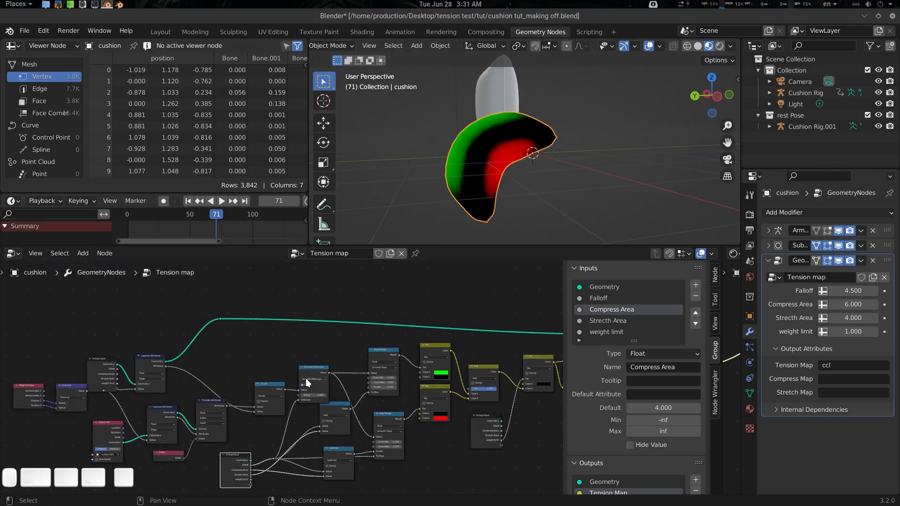
left_click_drag(307, 370, 307, 348)
middle_click_drag(344, 453, 378, 385)
scroll(378, 385, "up", 5)
middle_click_drag(444, 396, 386, 390)
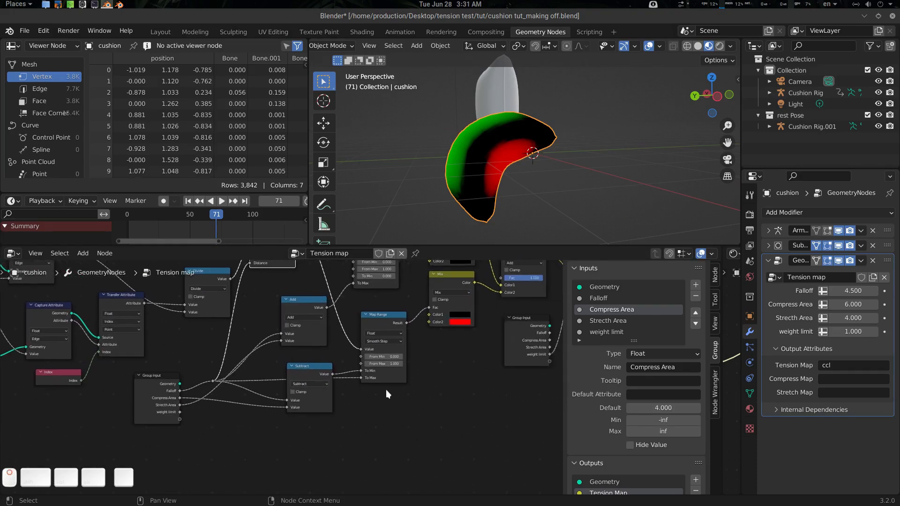
scroll(386, 389, "up", 2)
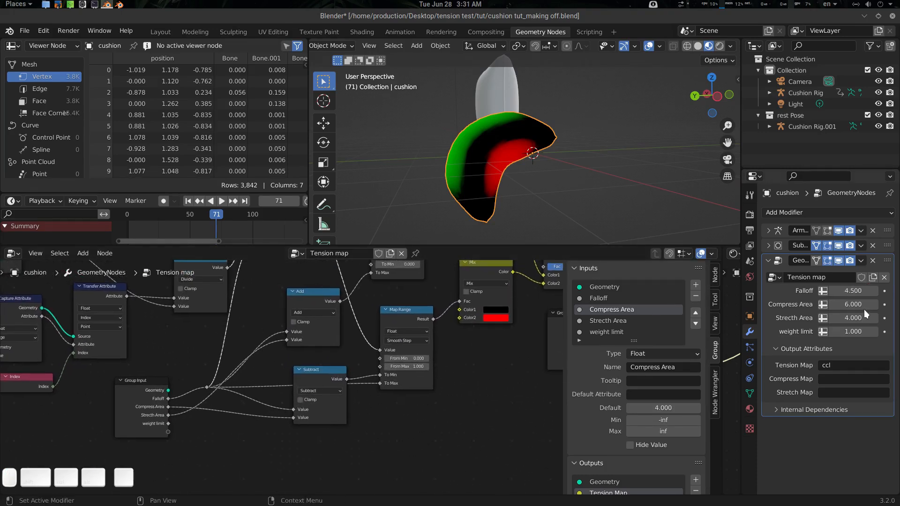
Set the default value of the node group's Falloff input to 4.5.
middle_click_drag(430, 396, 473, 384)
left_click(190, 384)
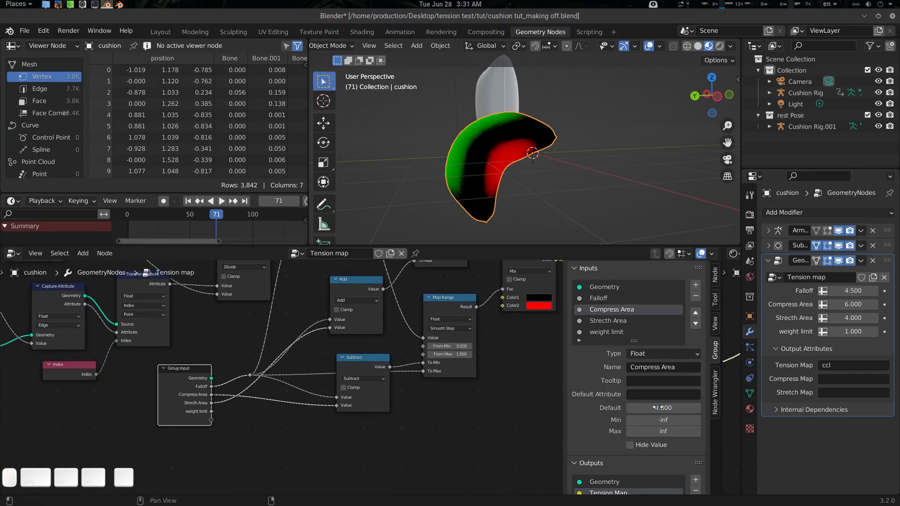
left_click(609, 299)
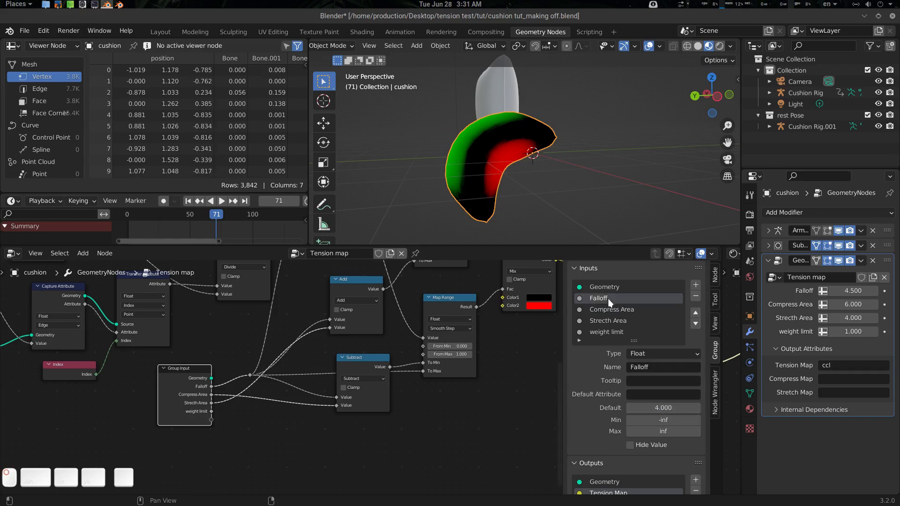
left_click(677, 407)
type("4.")
key("Return")
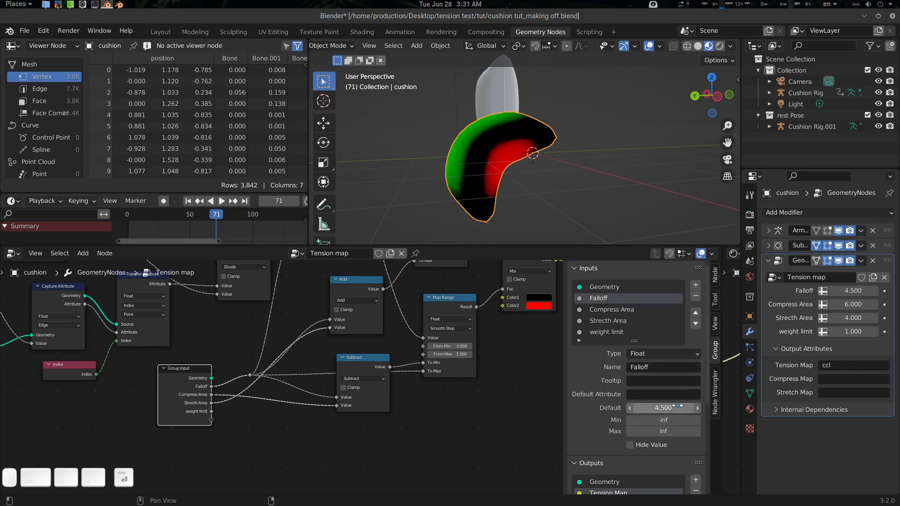
Set the default values of the node group's Compress Area input to 6 and Strecth Area input to 4.
left_click(631, 308)
left_click(671, 408)
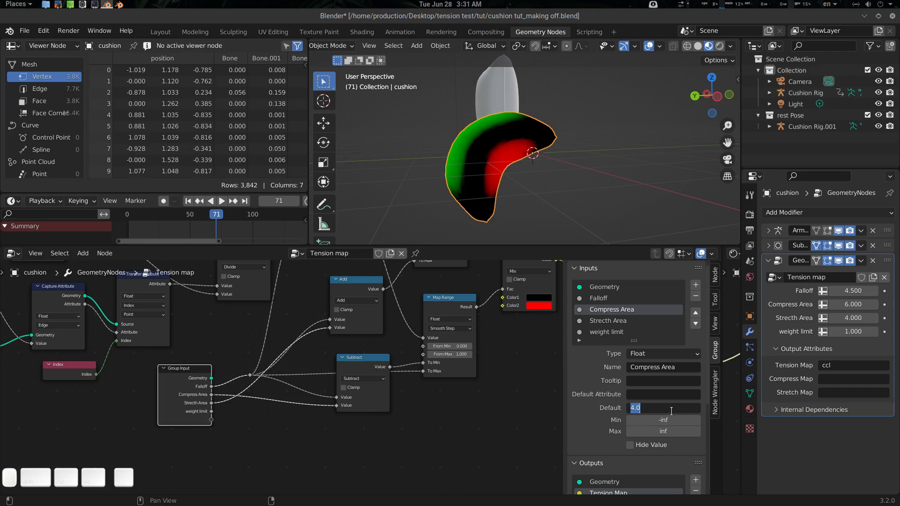
type("6")
key("Return")
left_click(616, 319)
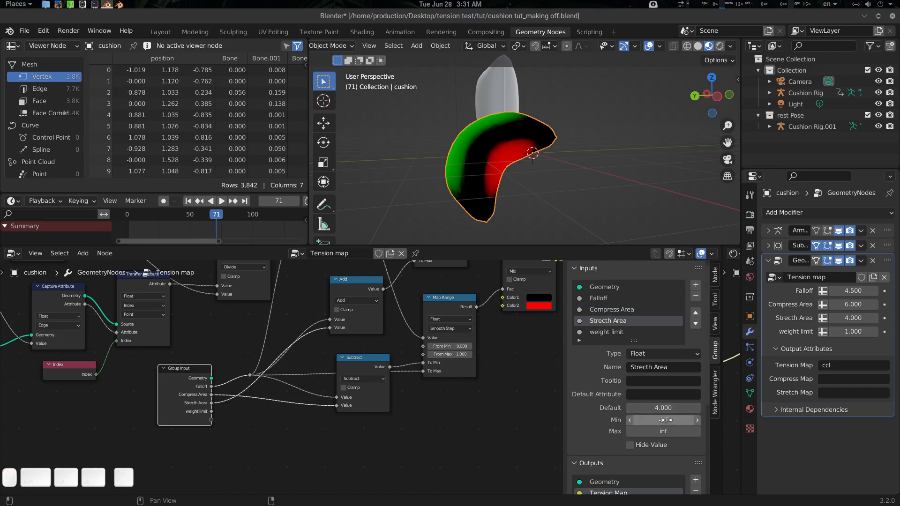
left_click(667, 408)
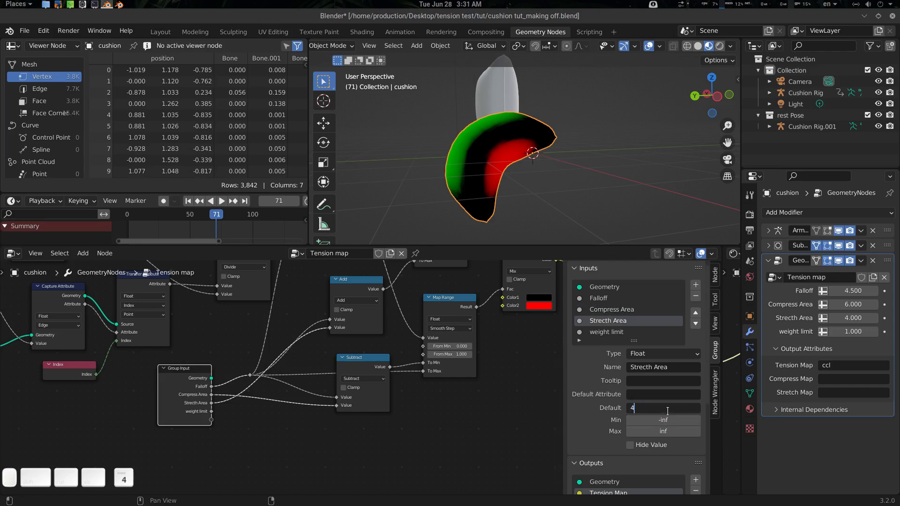
type("4")
key("Return")
left_click(613, 332)
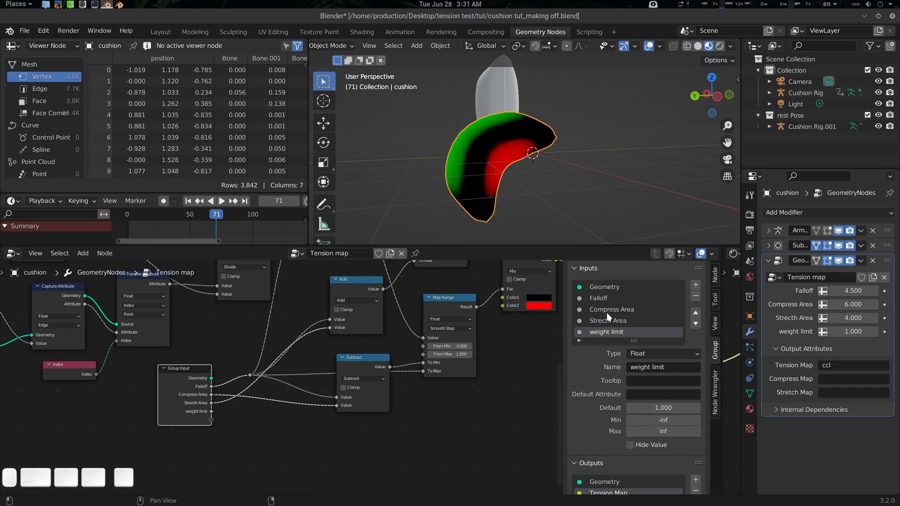
left_click(603, 299)
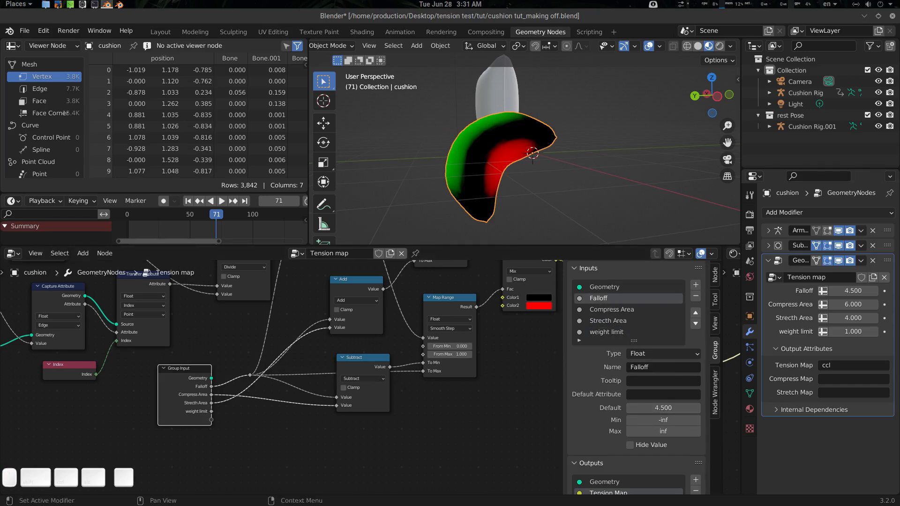
Add another Group Input node beside the Object Info node that references cushion.001.
scroll(290, 358, "down", 2)
middle_click_drag(82, 408, 342, 394)
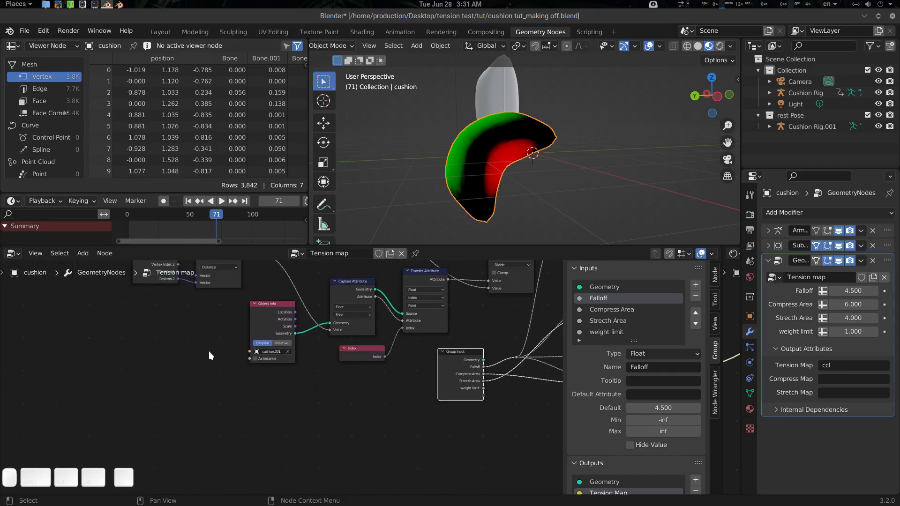
scroll(209, 350, "up", 2)
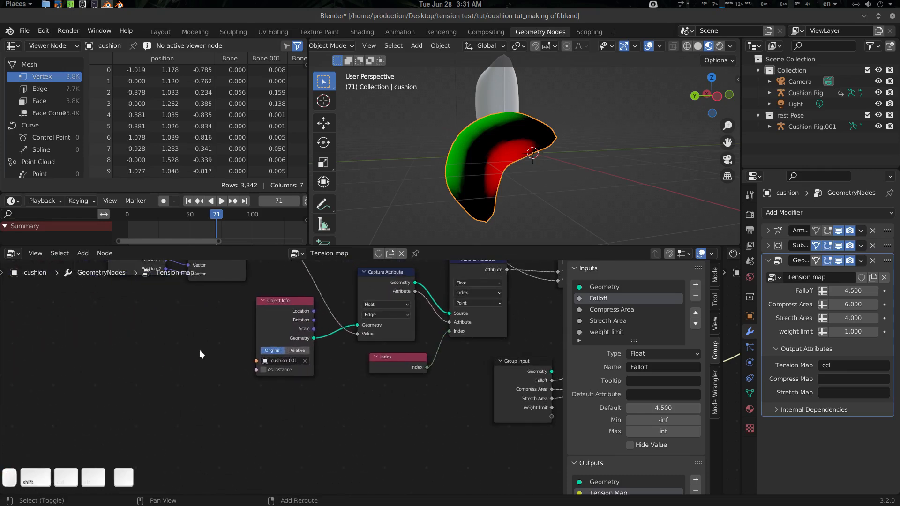
key("shift+a")
type("sion ma")
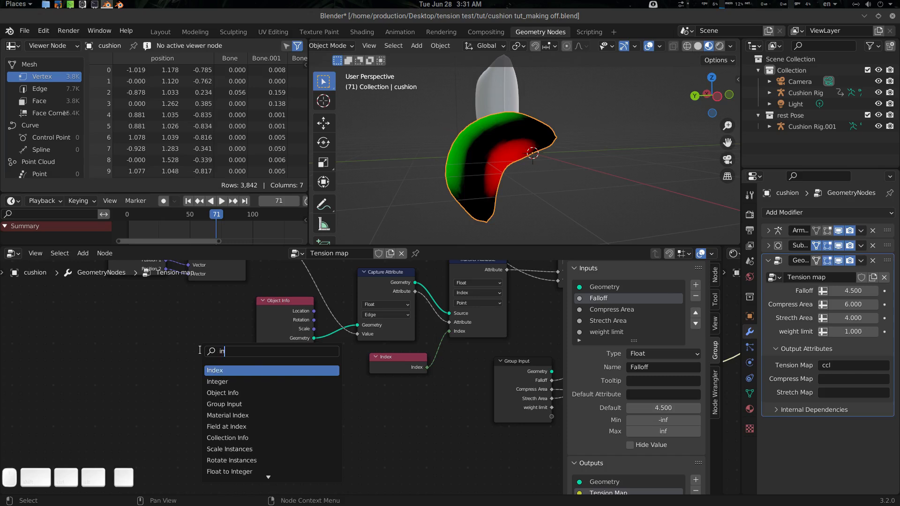
type("pu")
key("Return")
left_click(160, 353)
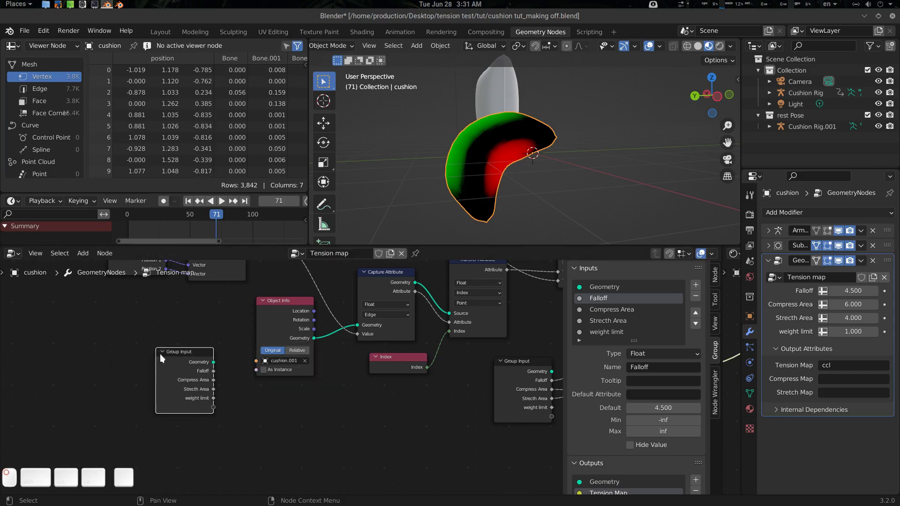
Expose the Object Info node's Object field as a new group input by linking it to the Group Input node's empty socket.
scroll(210, 395, "up", 2)
left_click_drag(261, 356, 231, 378)
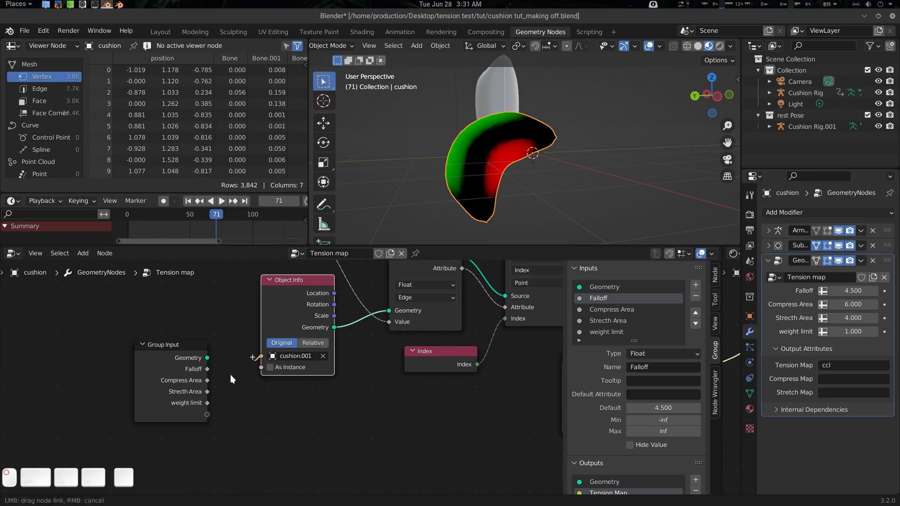
left_click_drag(212, 412, 207, 414)
left_click(164, 423)
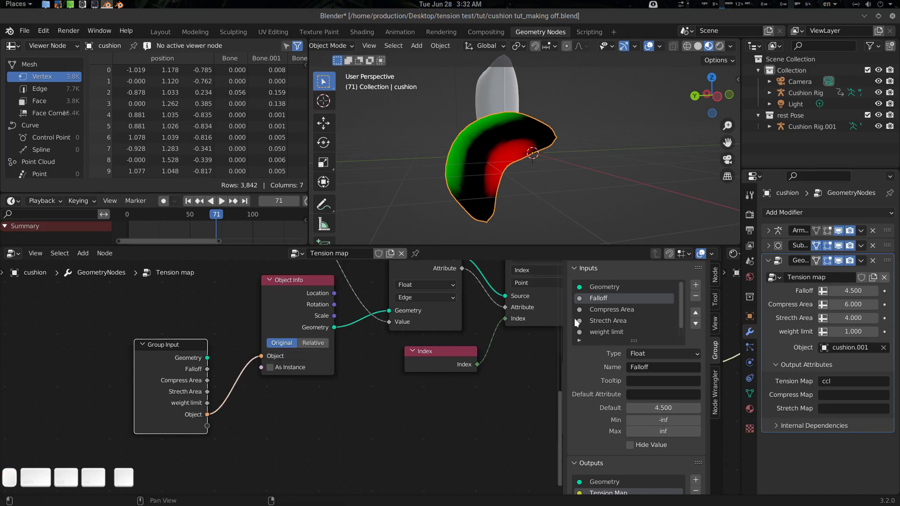
Rename the node group's Object input to "rest Pose".
scroll(634, 324, "down", 1)
left_click(609, 332)
left_click(668, 368)
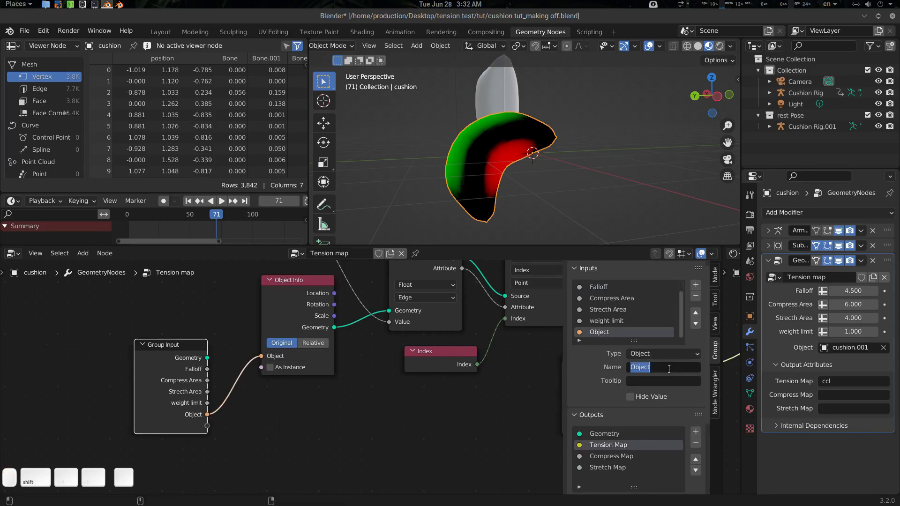
type("Rest Pose")
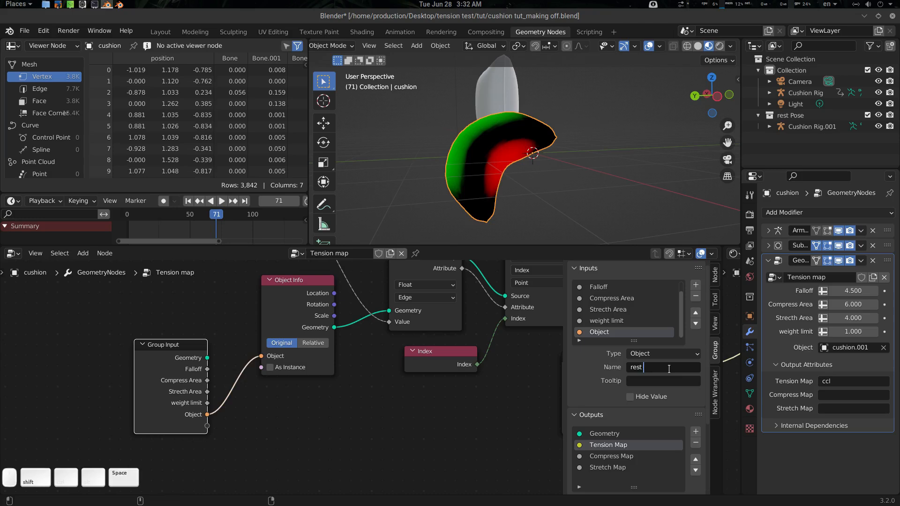
key("Return")
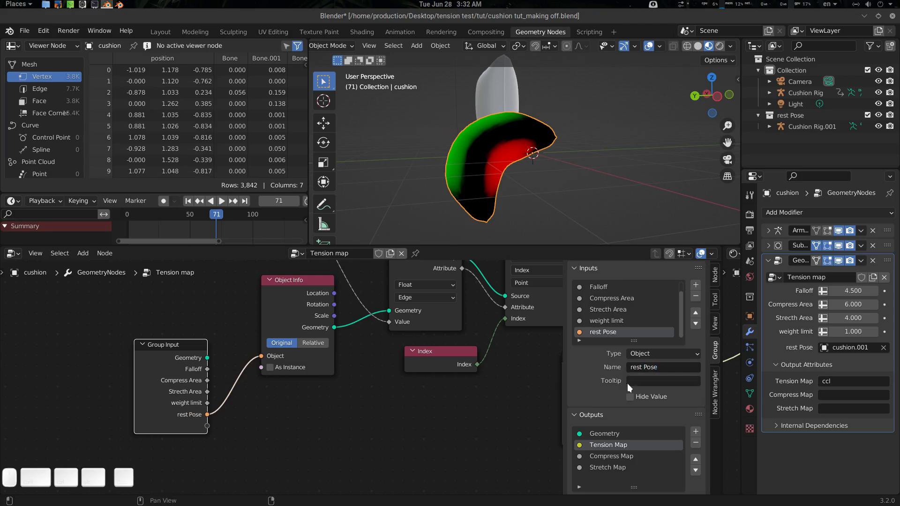
Move the rest Pose input up the group's input list, directly below Geometry and above Falloff.
left_click(695, 312)
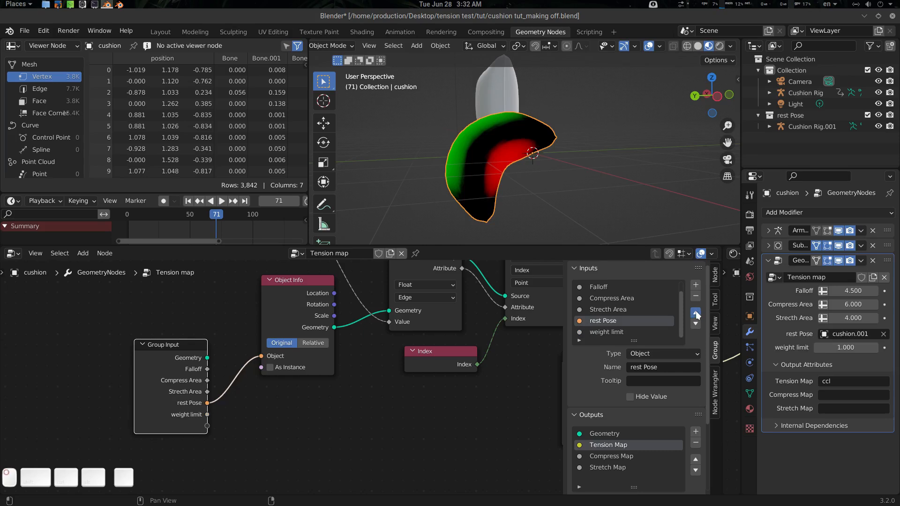
left_click(696, 312)
left_click(695, 312)
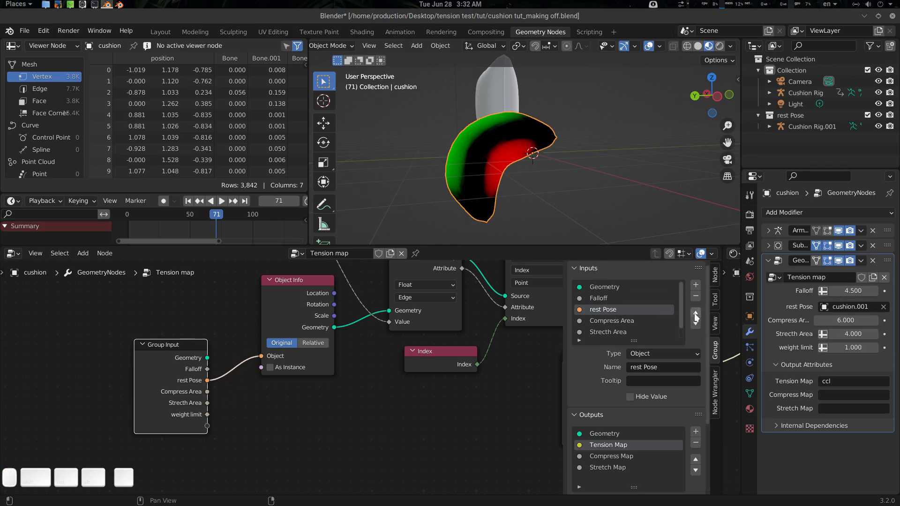
left_click(695, 312)
Examine the deformed cushion's tension colours from another side and review the complete Tension map node tree in a maximized node editor.
scroll(335, 380, "down", 2)
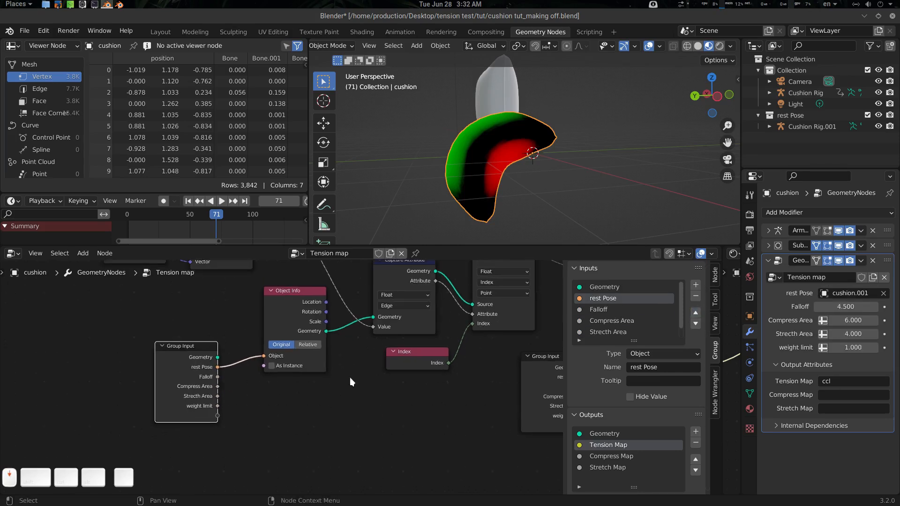
middle_click_drag(488, 150, 441, 195)
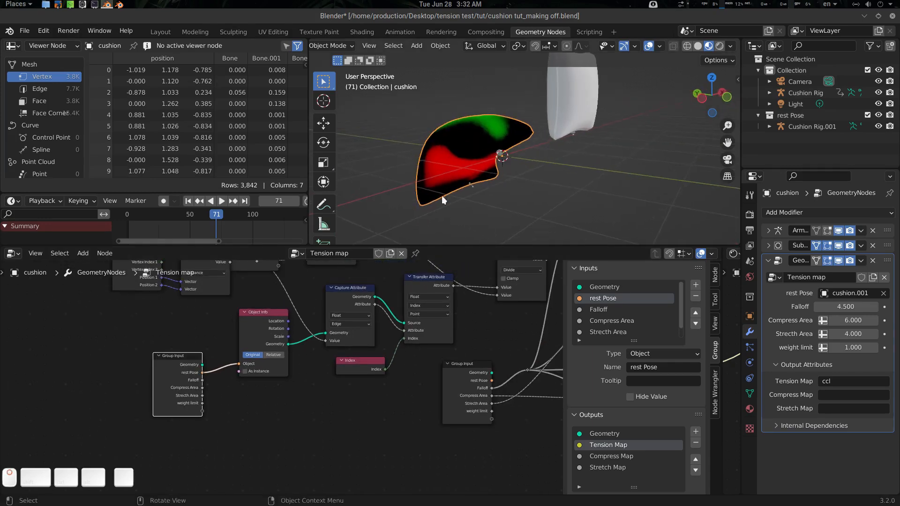
scroll(375, 364, "down", 1)
key("ctrl+space")
middle_click_drag(485, 229, 495, 230)
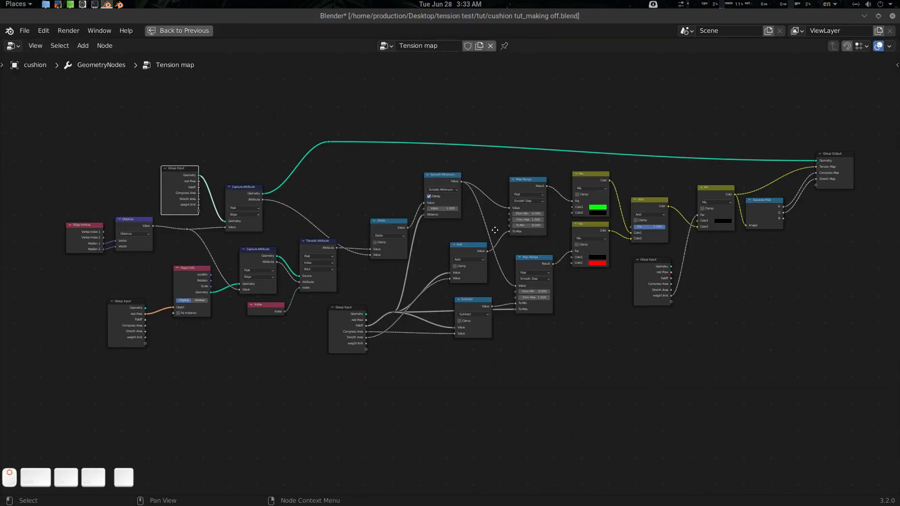
scroll(527, 241, "down", 1)
key("ctrl+space")
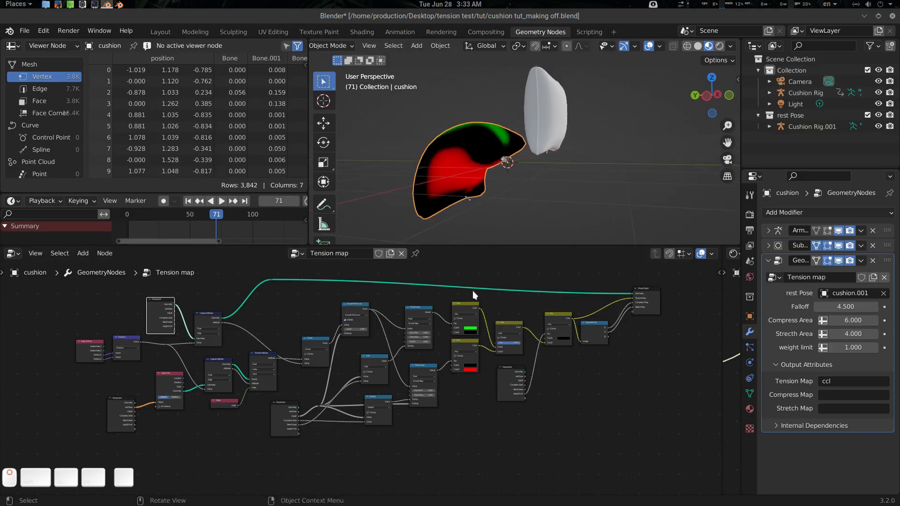
key("ctrl+space")
middle_click_drag(525, 292, 577, 237)
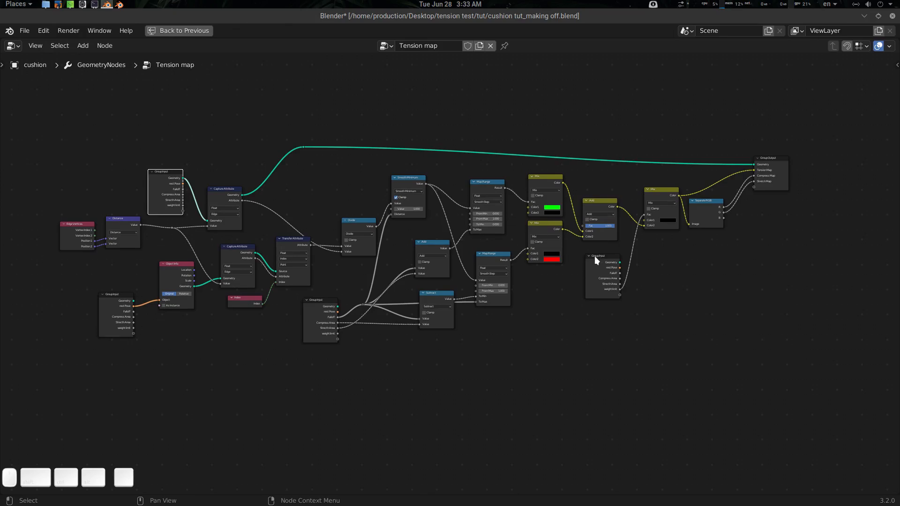
middle_click_drag(594, 256, 590, 257)
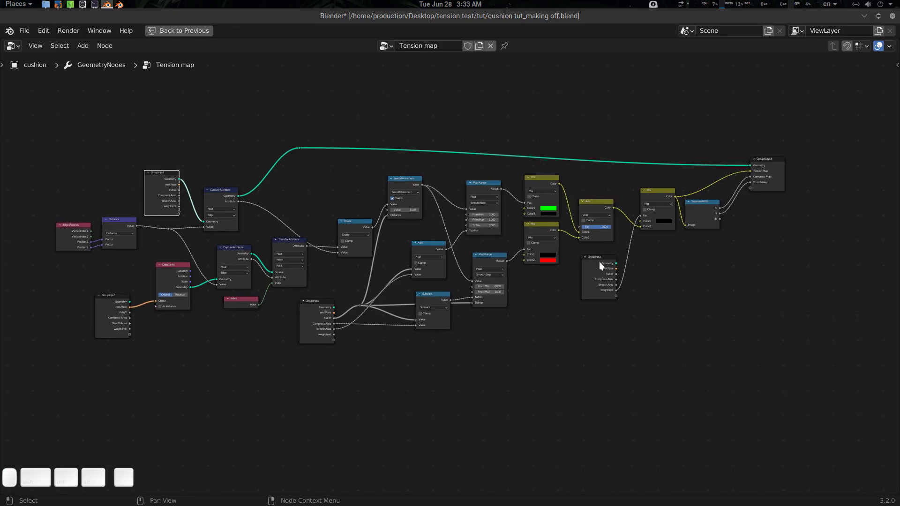